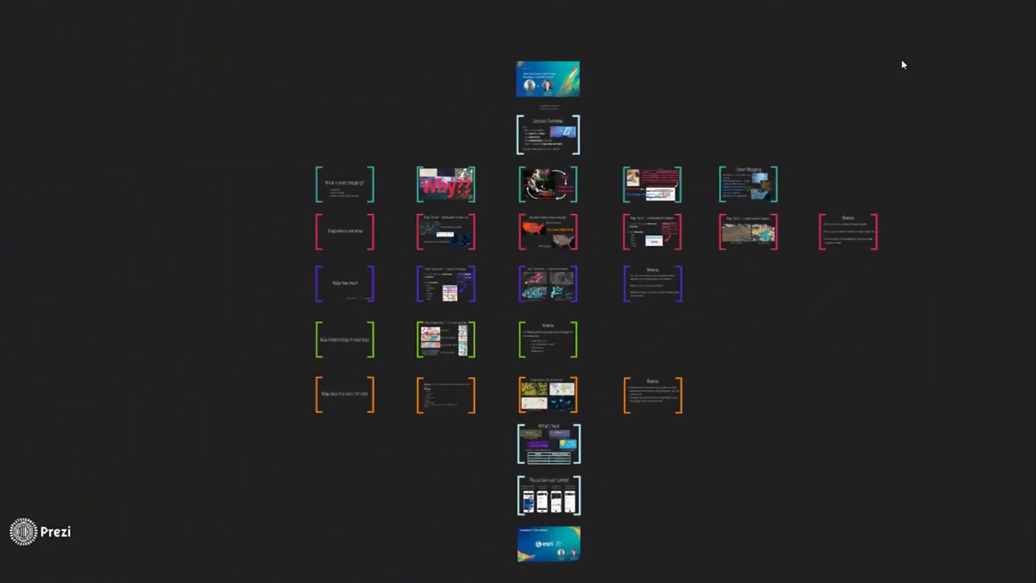
key(Right)
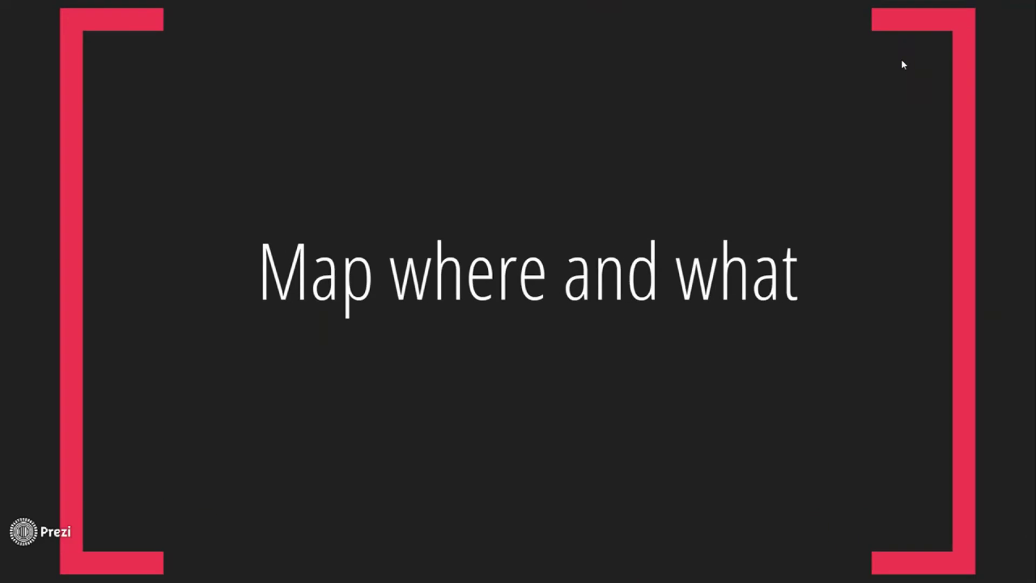
key(Right)
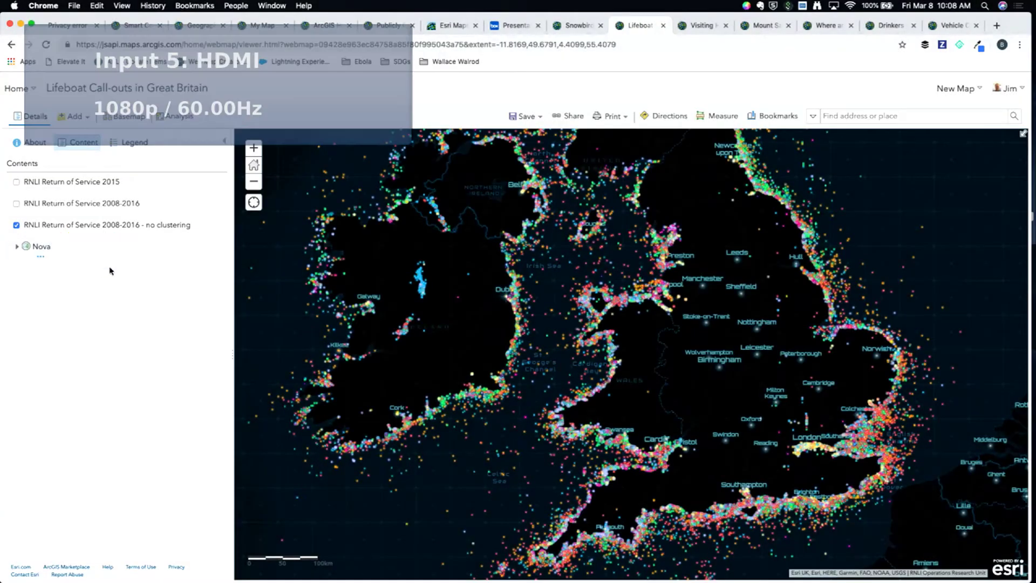
Step: Expand the legend of the RNLI Return of Service 2008-2016 - no clustering layer and inspect its attribute table, sorted by LifeboatClass
mouse_move(110, 229)
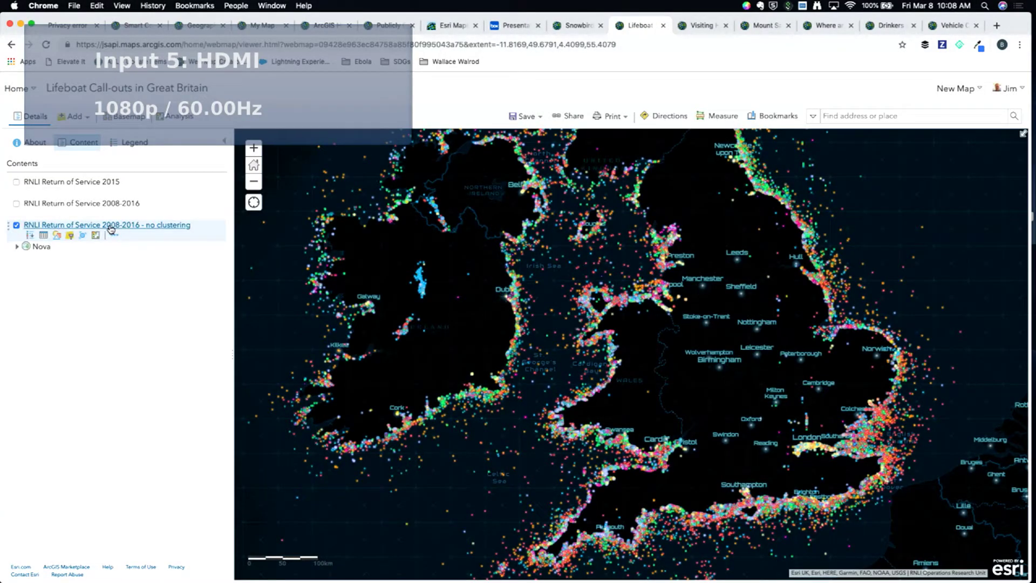
click(110, 225)
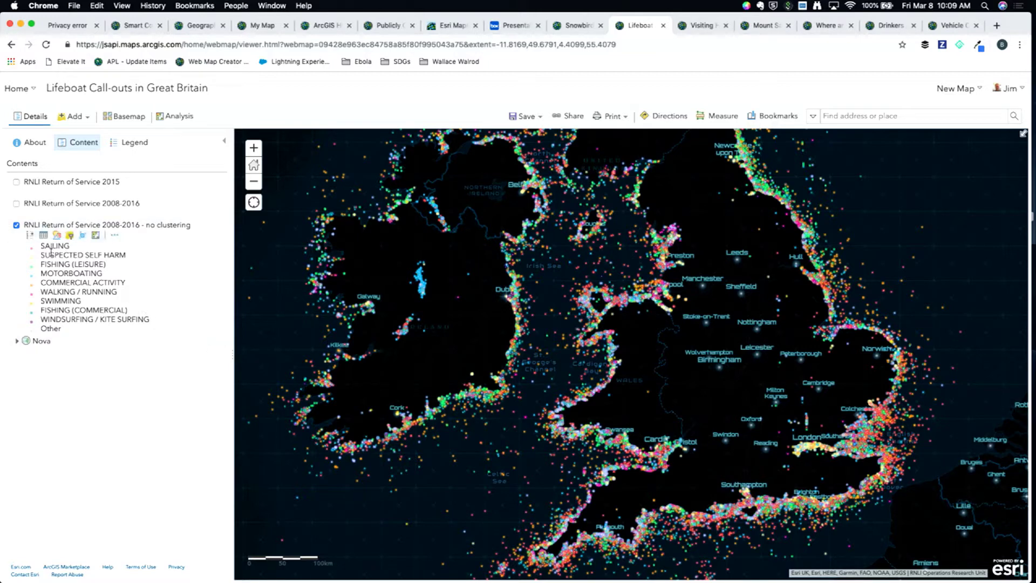
click(43, 236)
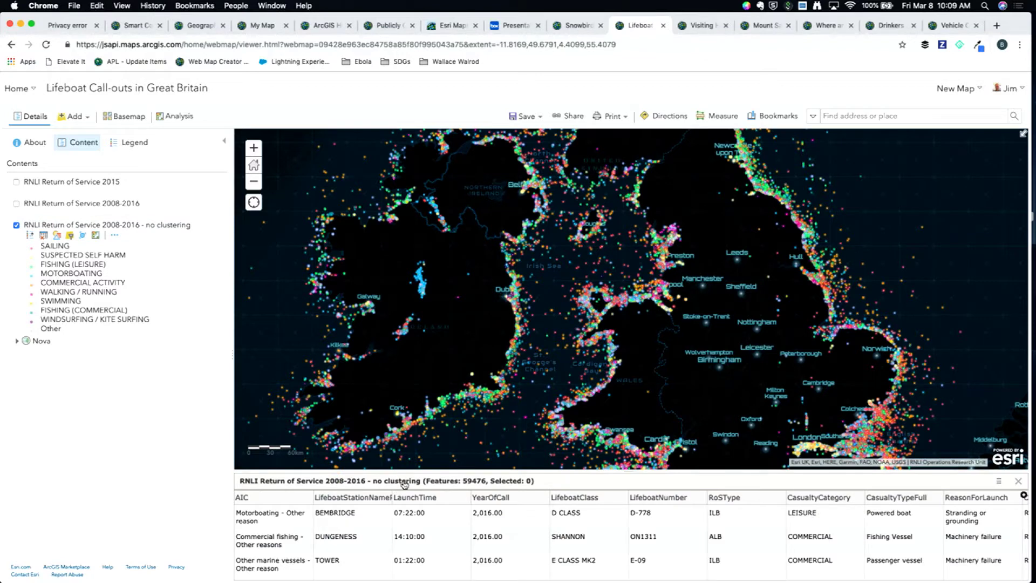
drag(626, 470, 625, 420)
click(582, 446)
click(596, 459)
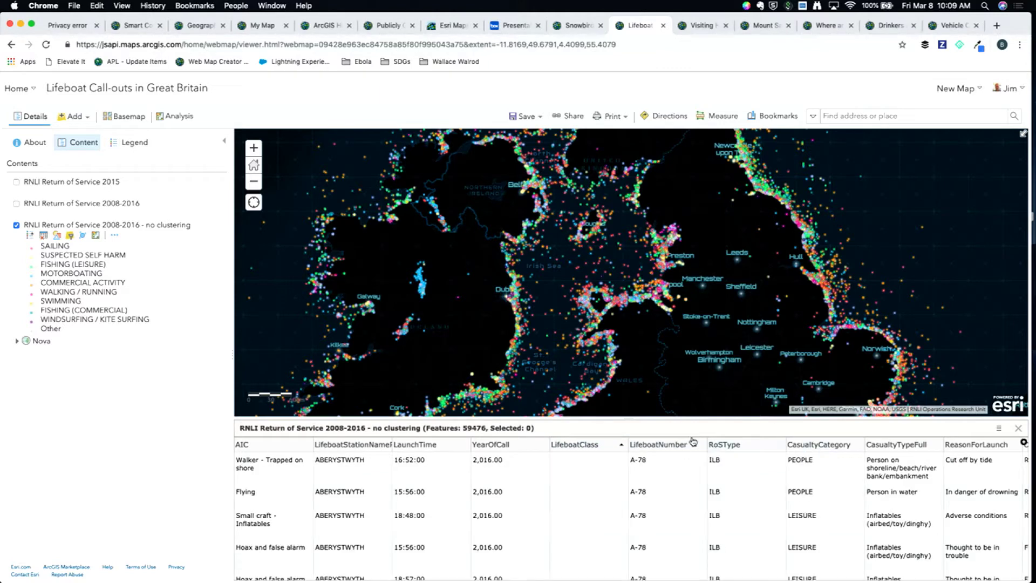
click(1018, 428)
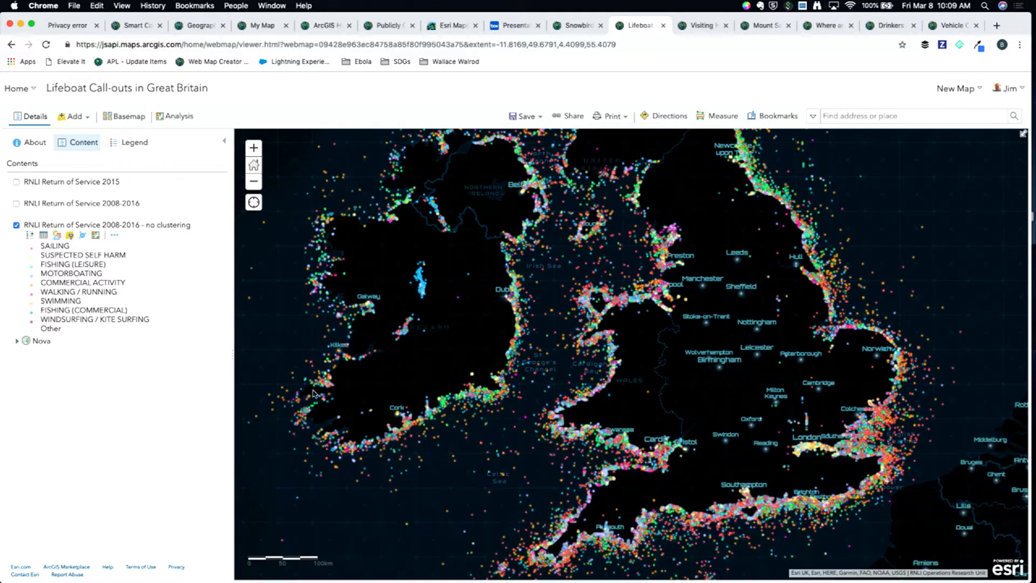
Step: Try styling the no-clustering layer by CasualtyCategory, examine its unique-symbol options and discard the style change
click(56, 235)
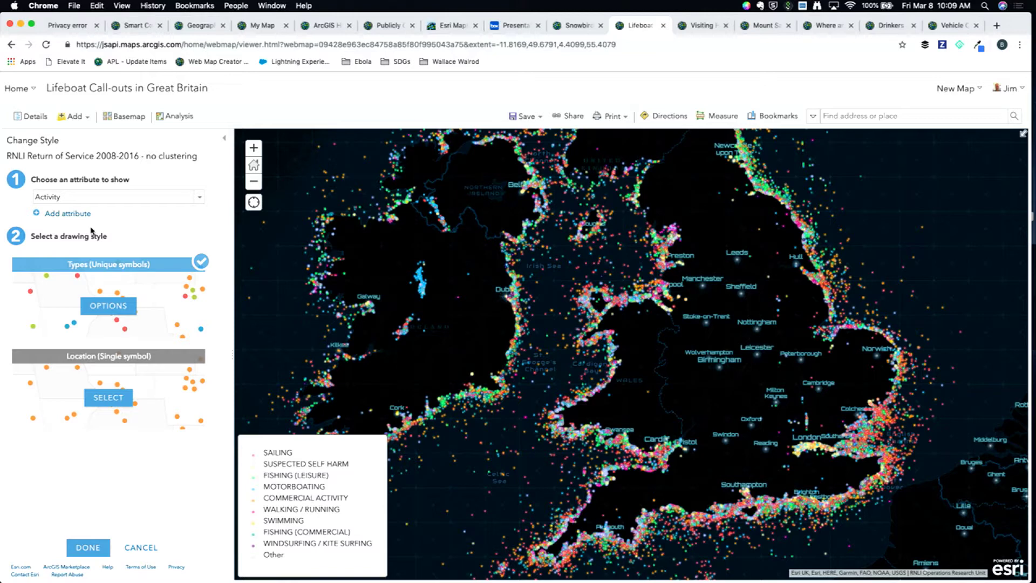
click(199, 197)
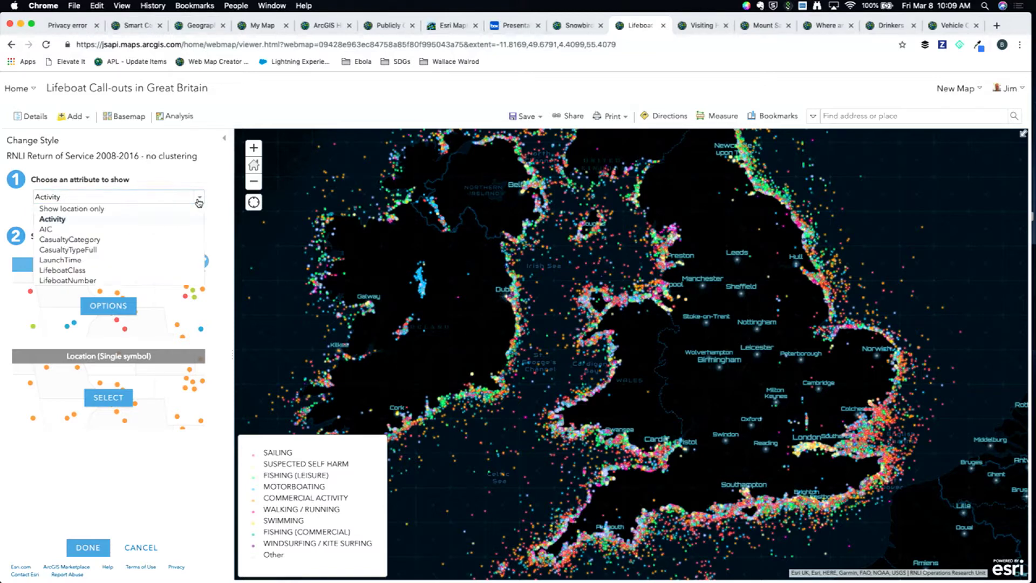
click(105, 241)
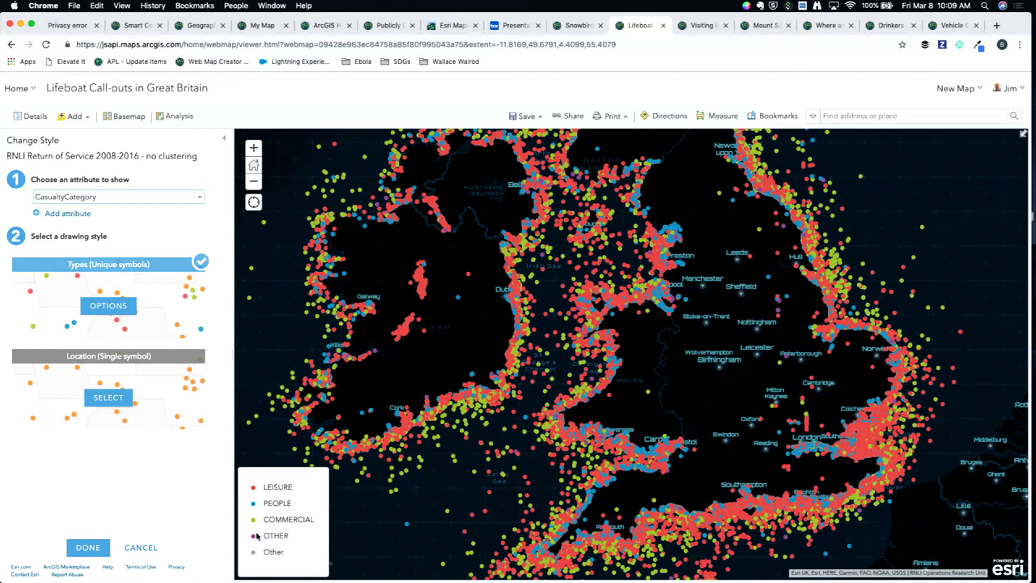
click(101, 308)
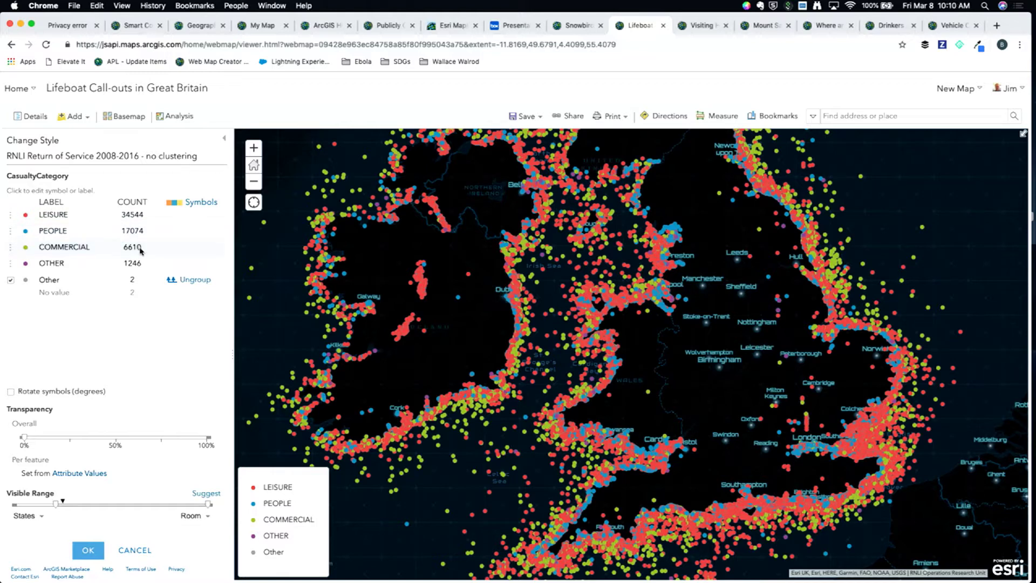
click(135, 550)
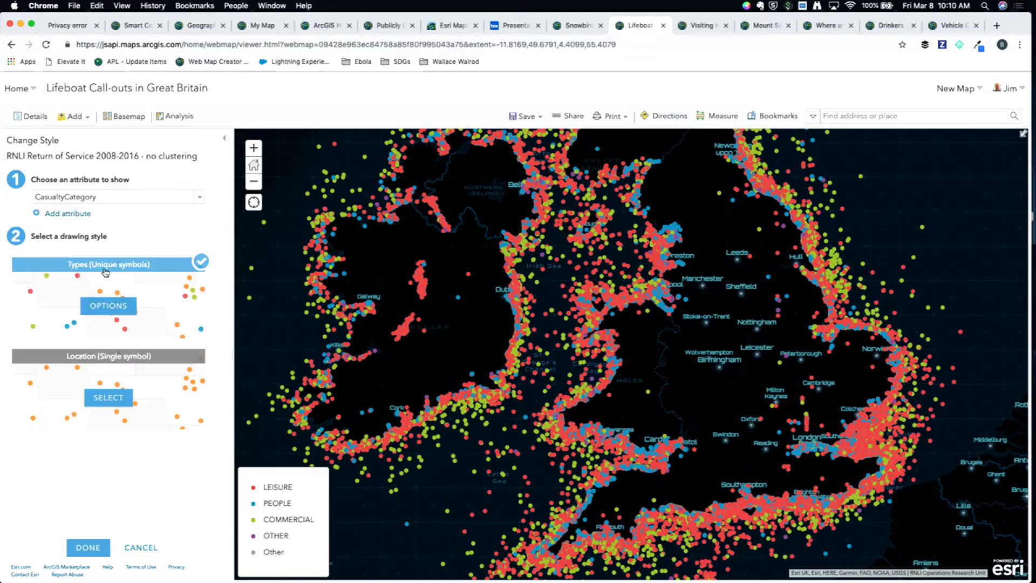
click(139, 548)
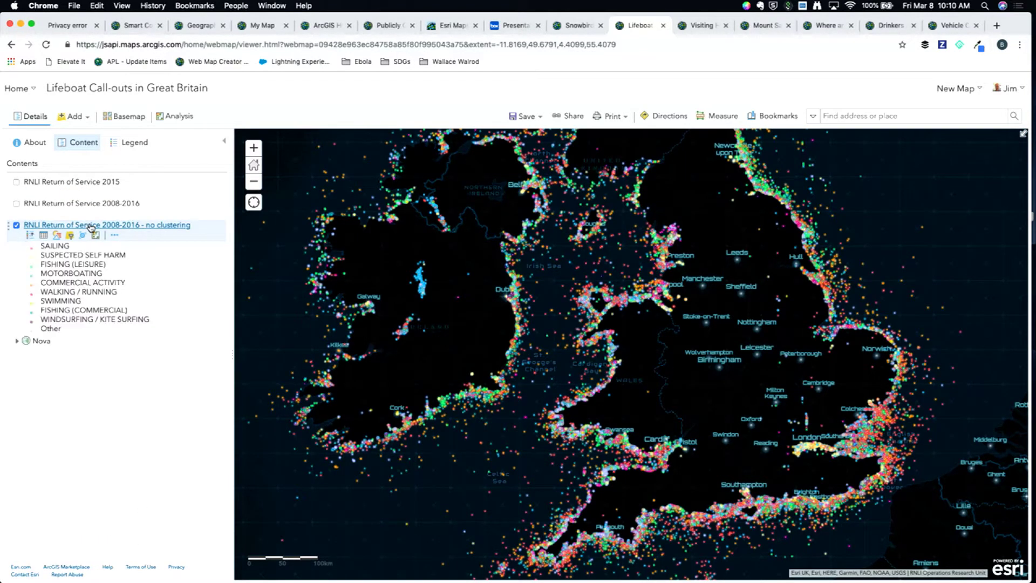
Step: Try styling the no-clustering layer by YearOfCall and review the drawing styles offered for that attribute
click(57, 237)
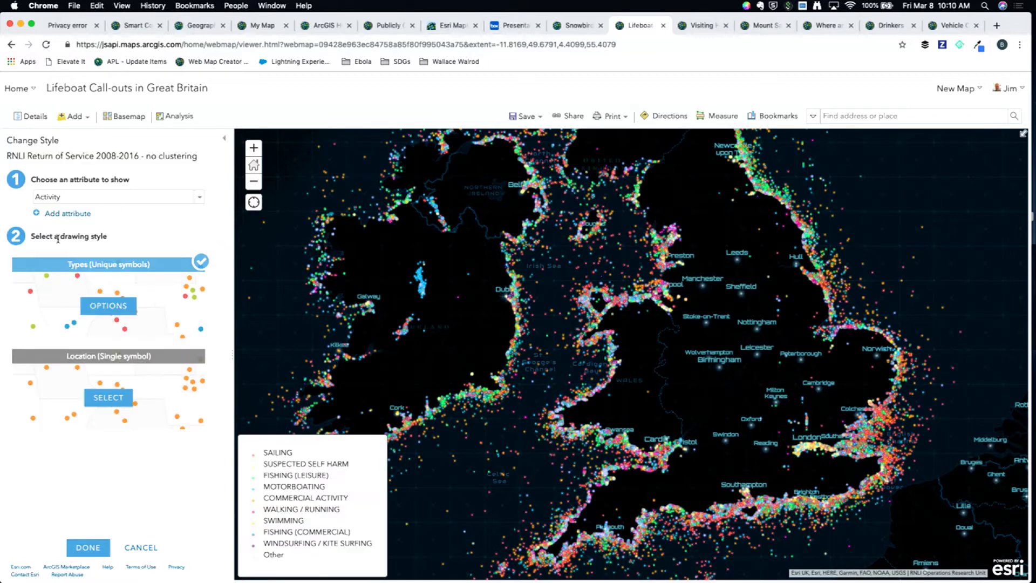
click(199, 197)
scroll(127, 253, down, 10)
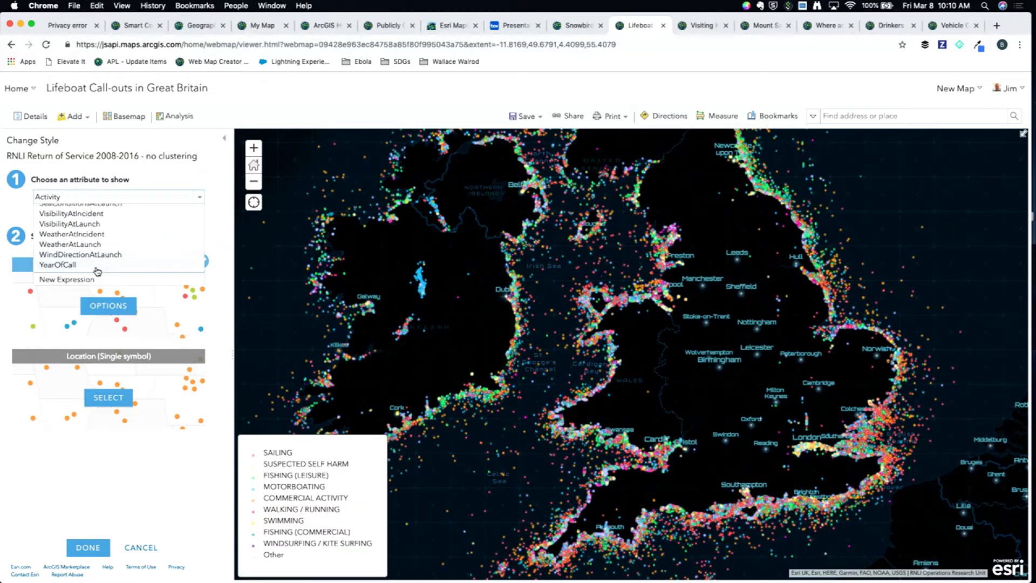
click(96, 266)
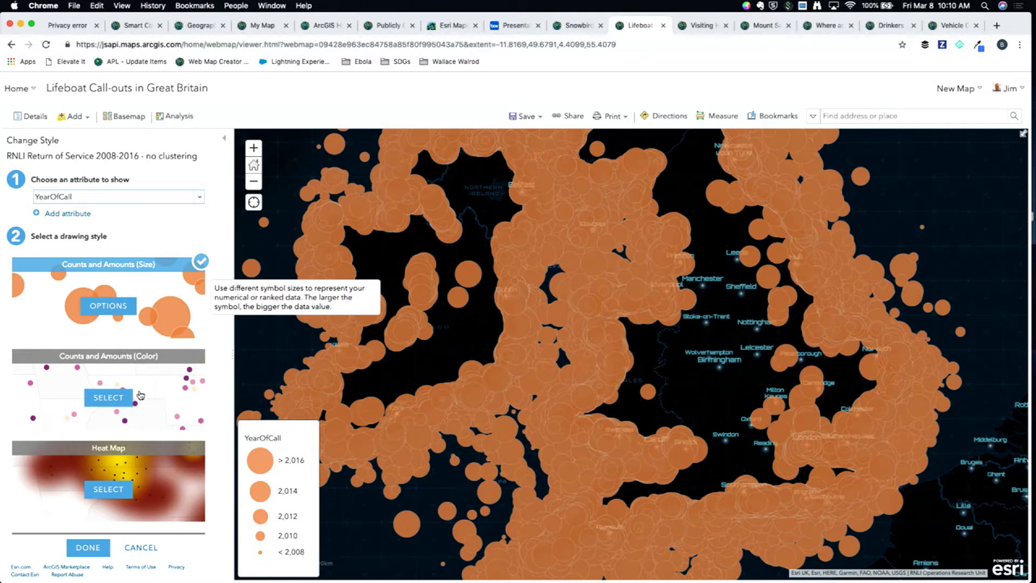
scroll(213, 331, down, 1)
scroll(213, 331, up, 1)
scroll(213, 332, down, 1)
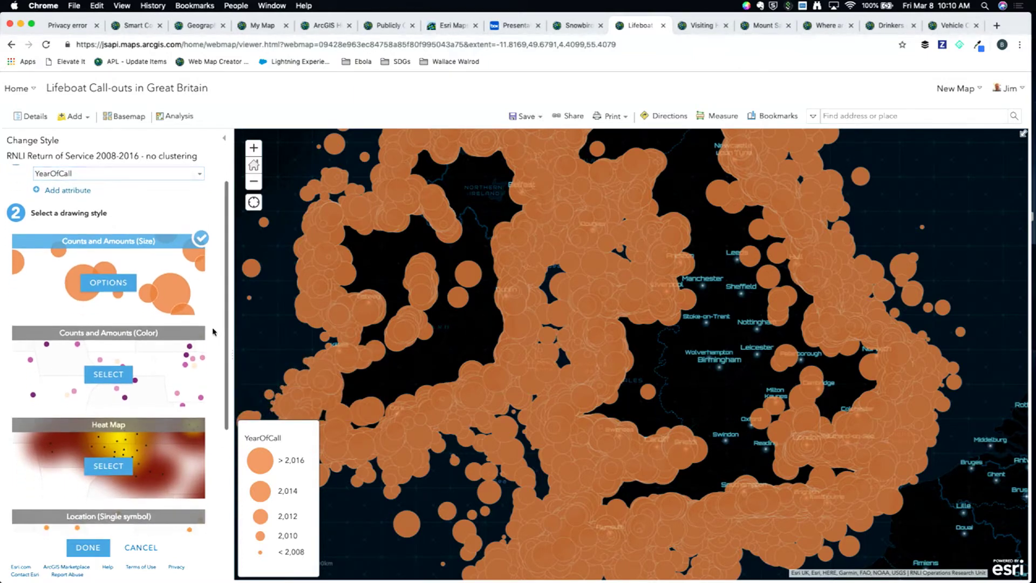
scroll(213, 331, down, 2)
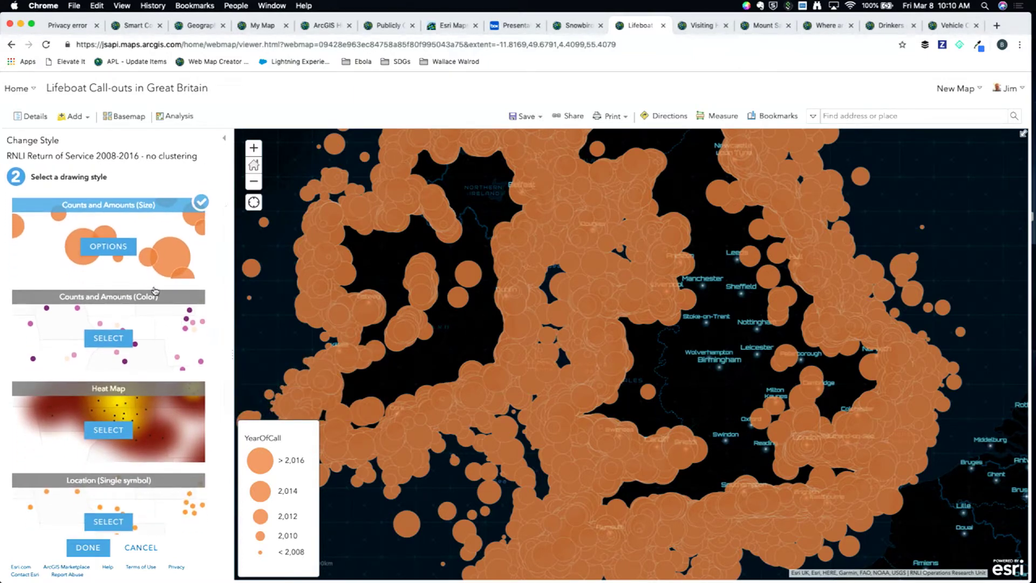
mouse_move(153, 260)
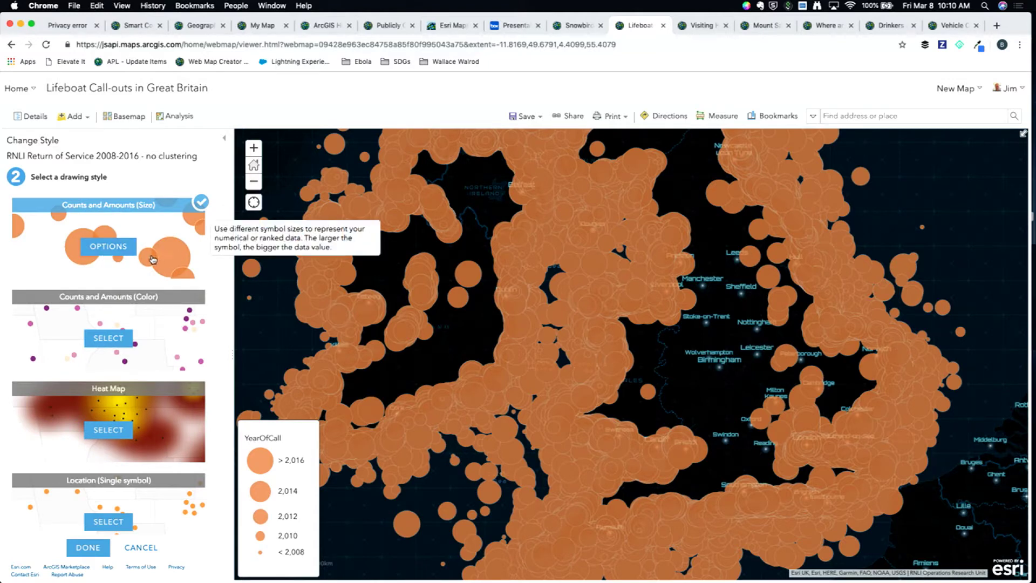
scroll(156, 267, down, 3)
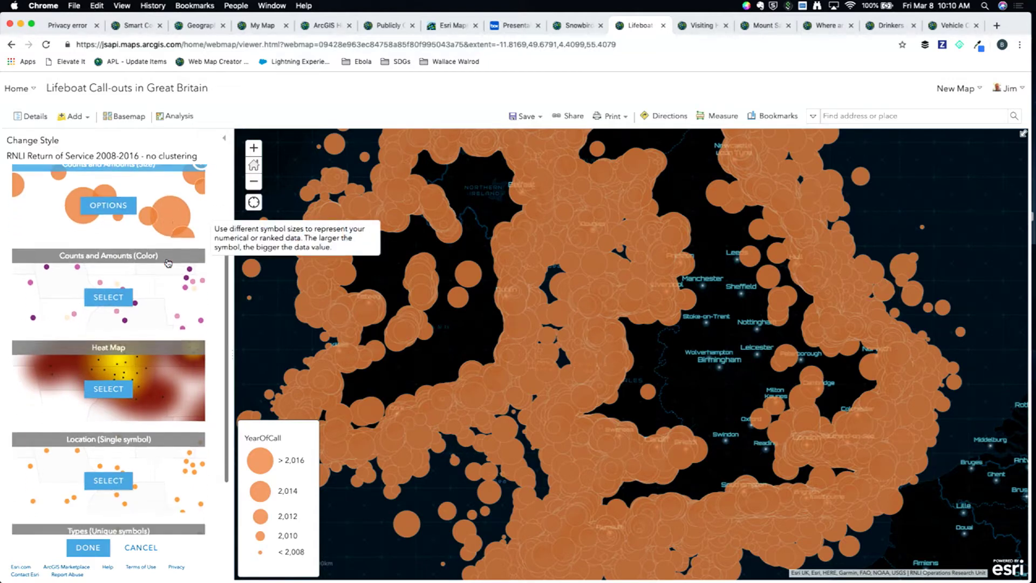
Step: Preview the YearOfCall data with the Counts and Amounts (Color) style and as a Heat Map
click(119, 286)
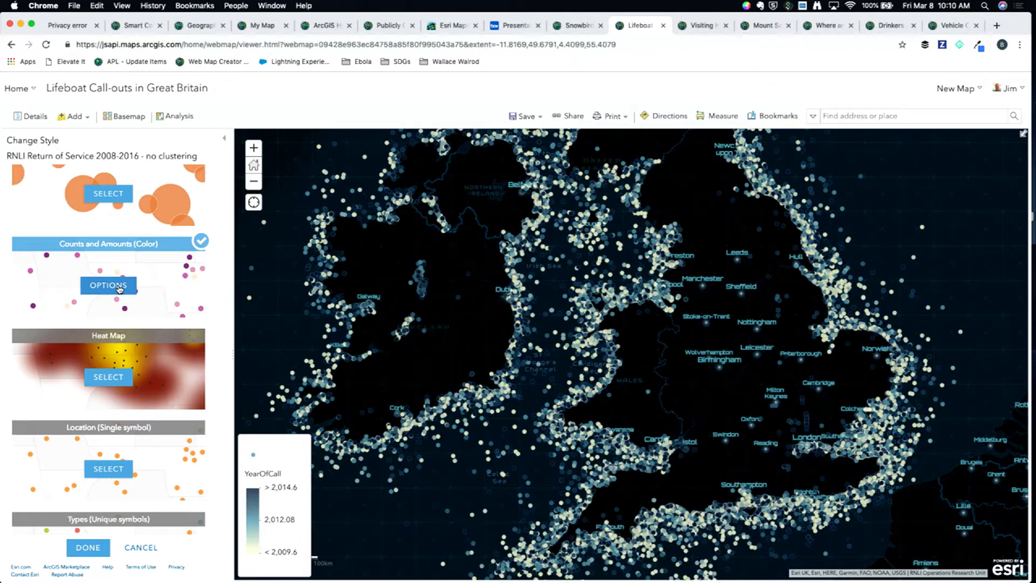
scroll(119, 289, down, 3)
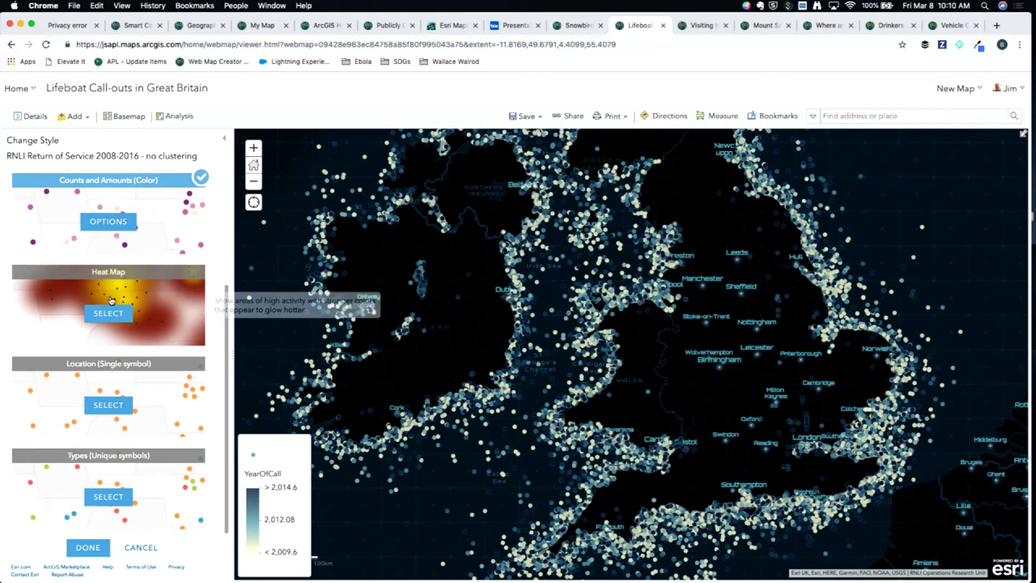
click(107, 318)
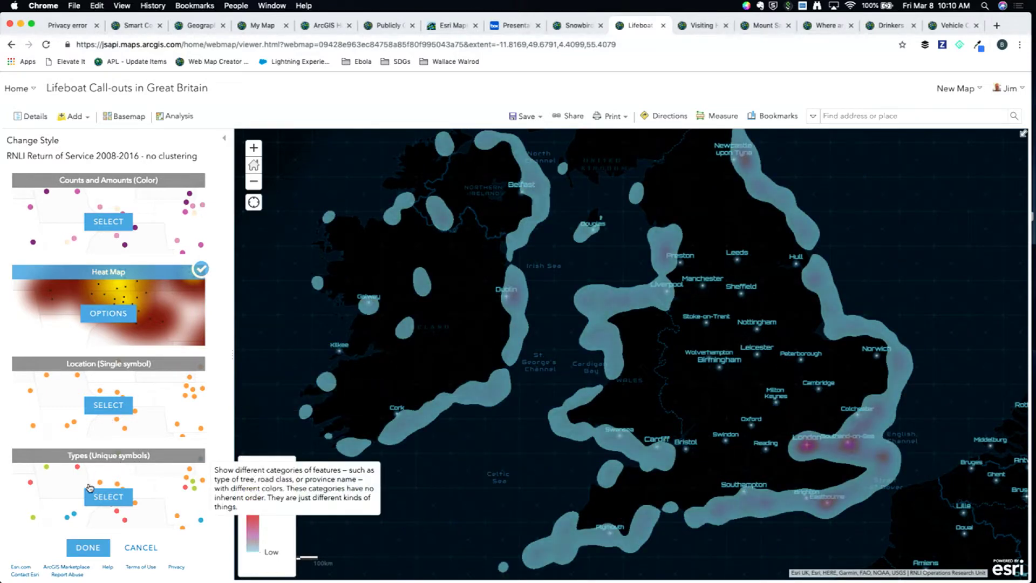
Step: Draw YearOfCall as Types (Unique symbols) and reorder the categories so 2,016 and 2,015 come first
click(103, 497)
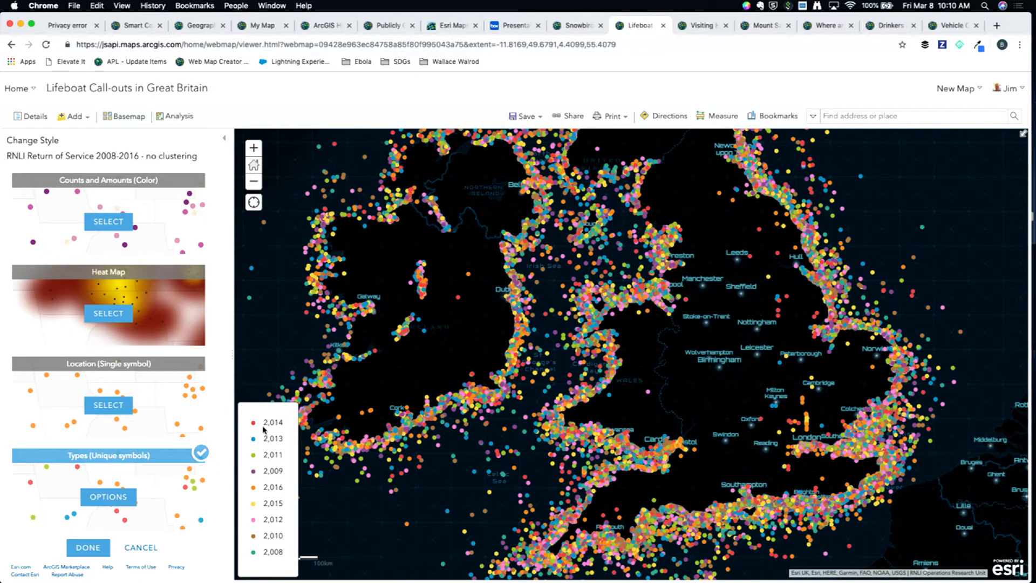
click(111, 497)
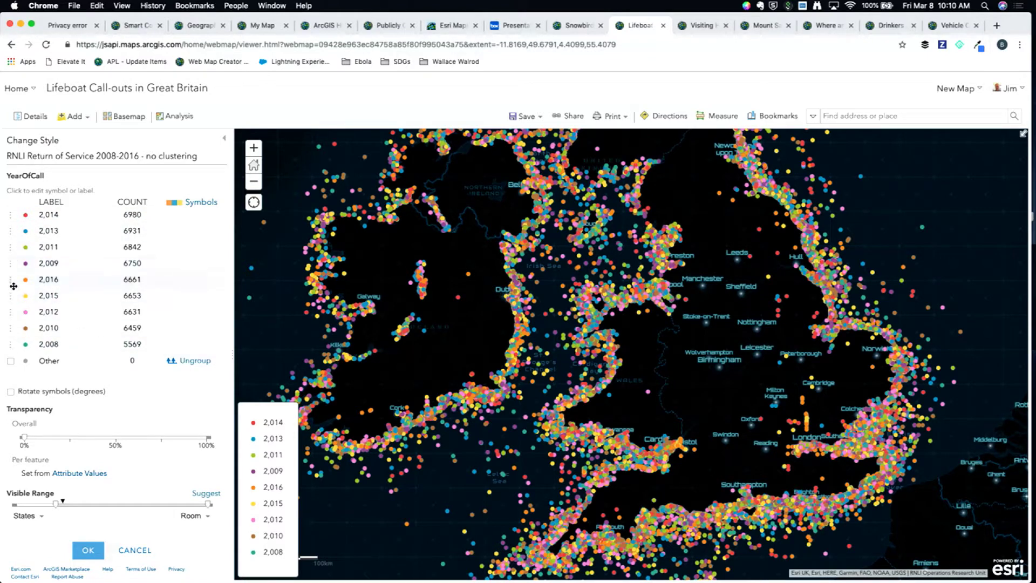
drag(11, 280, 9, 210)
drag(11, 296, 12, 226)
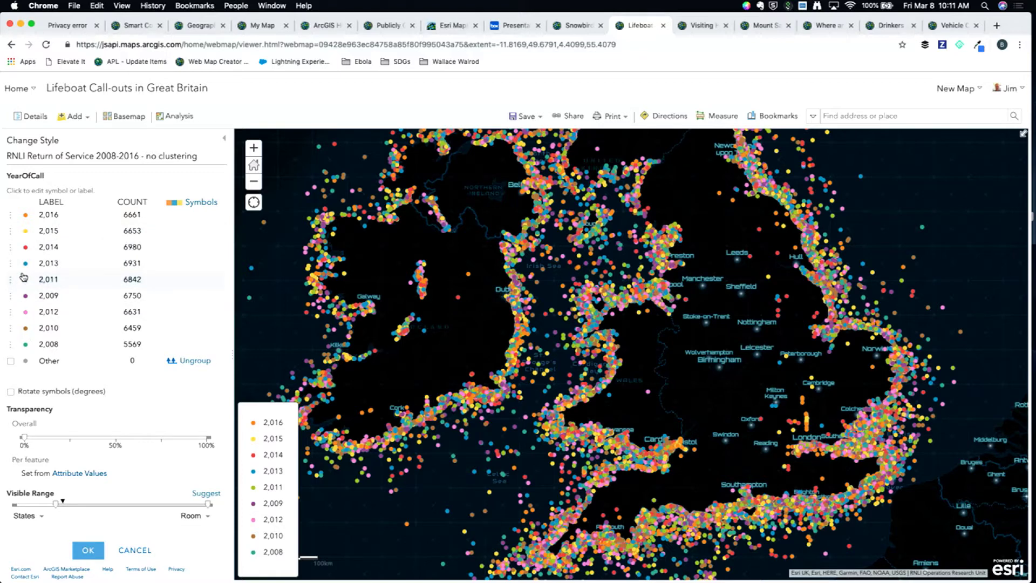
Step: Try the dark red through blue and green to yellow color ramp as the year symbols' fill and discard all style changes
click(198, 205)
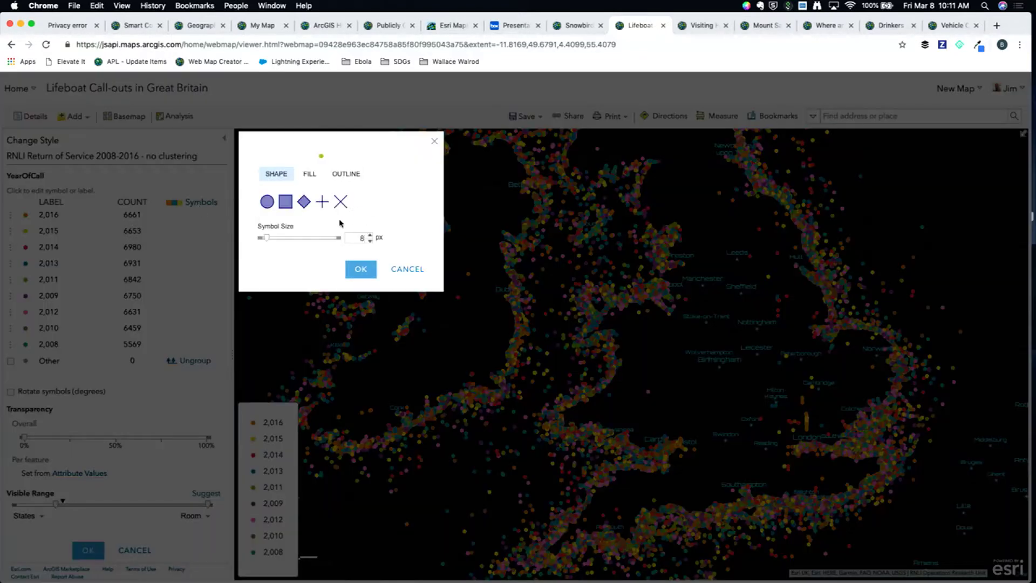
click(310, 174)
scroll(335, 253, down, 3)
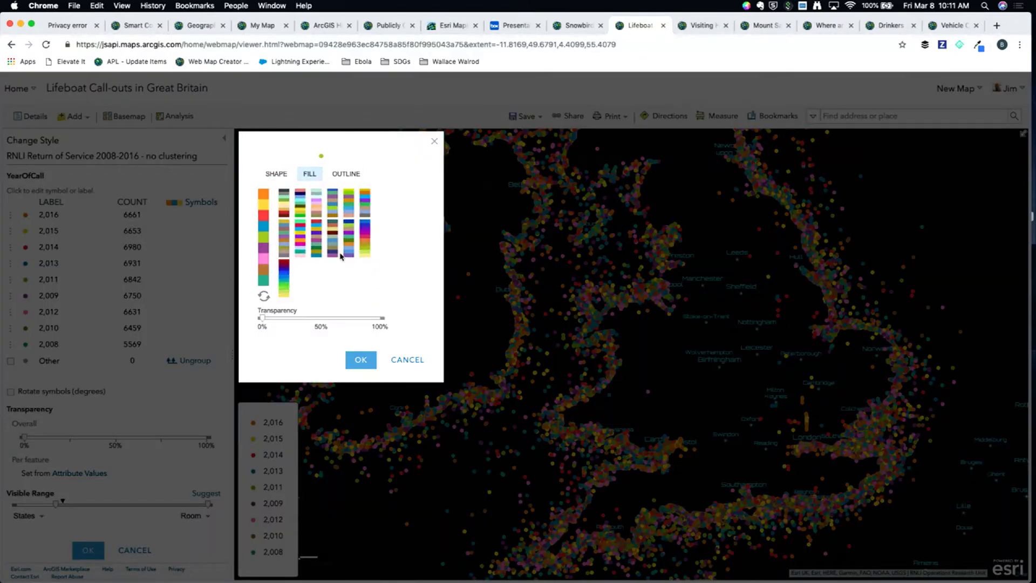
click(285, 271)
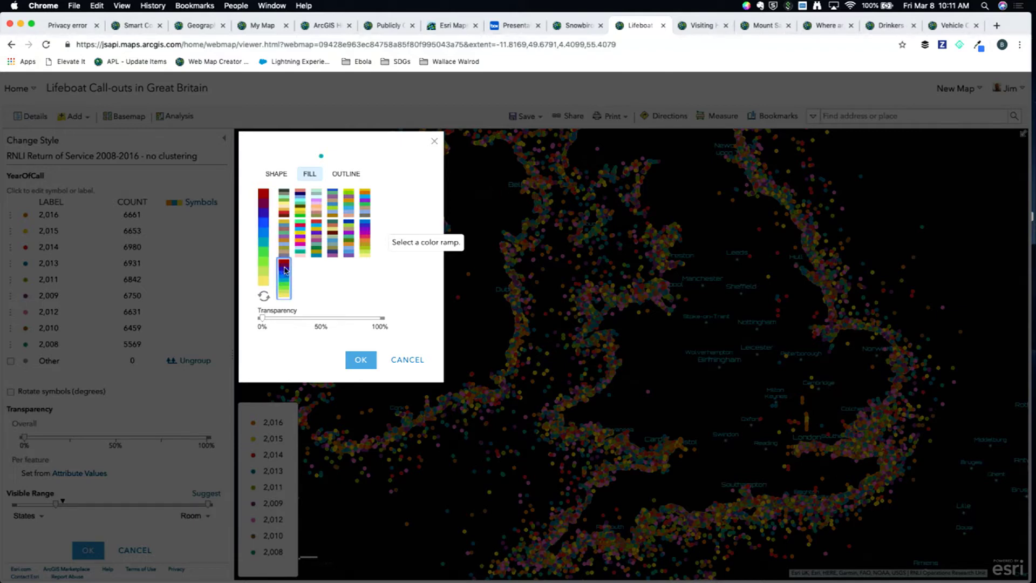
click(360, 361)
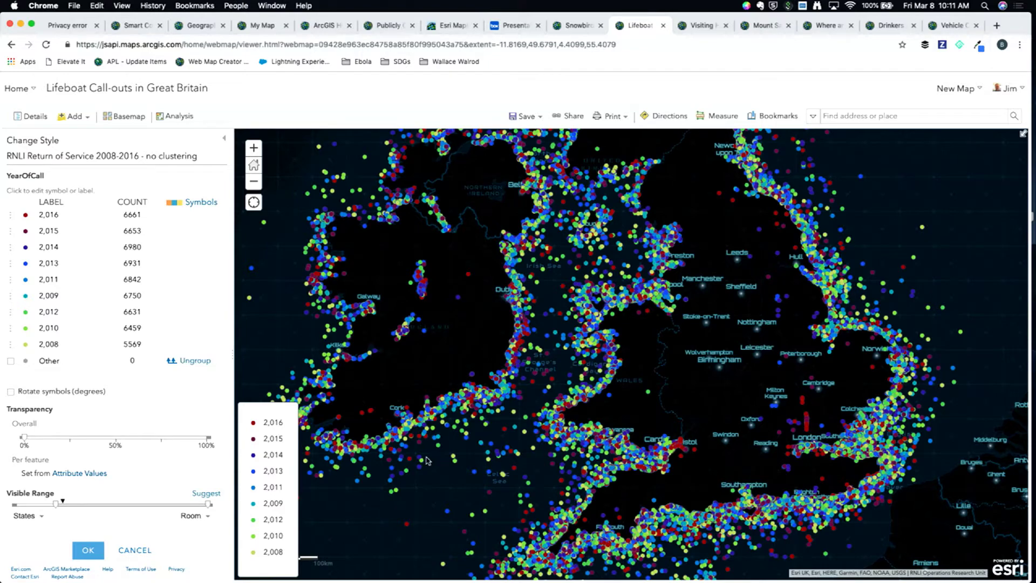
click(142, 551)
click(143, 549)
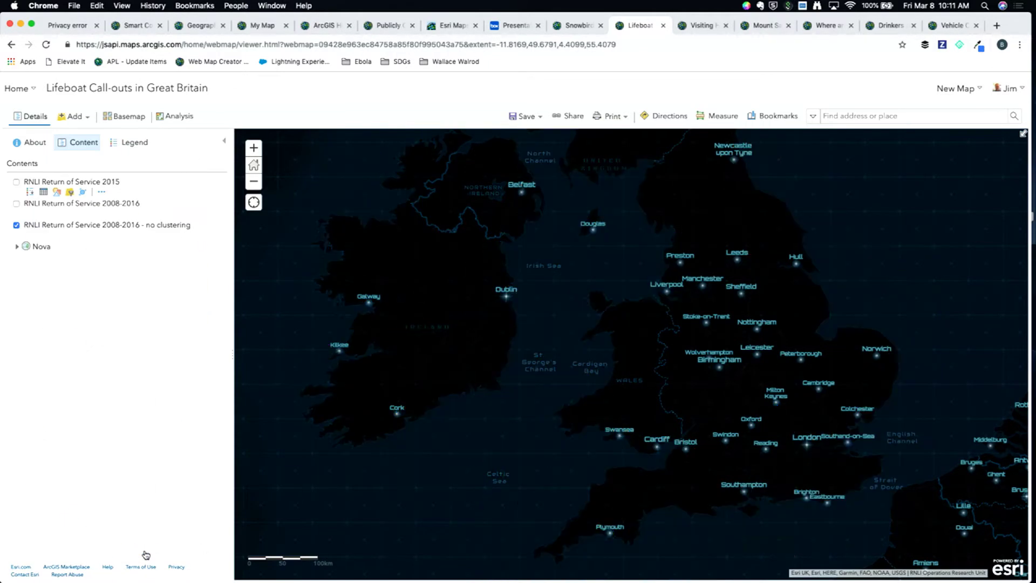
Step: Compare the two 2008-2016 layers by toggling their visibility, leaving only RNLI Return of Service 2008-2016 turned on
click(17, 225)
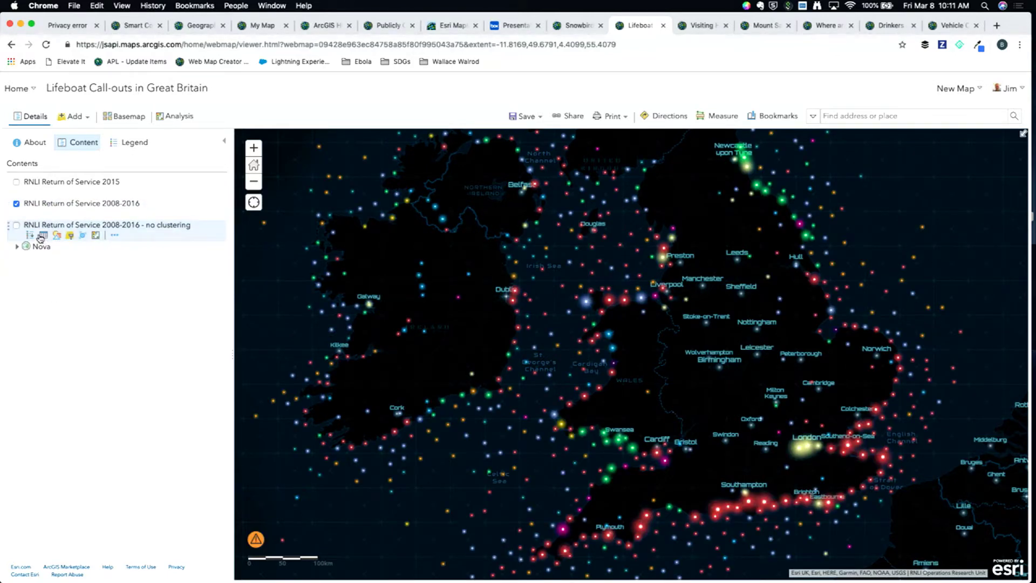
click(16, 203)
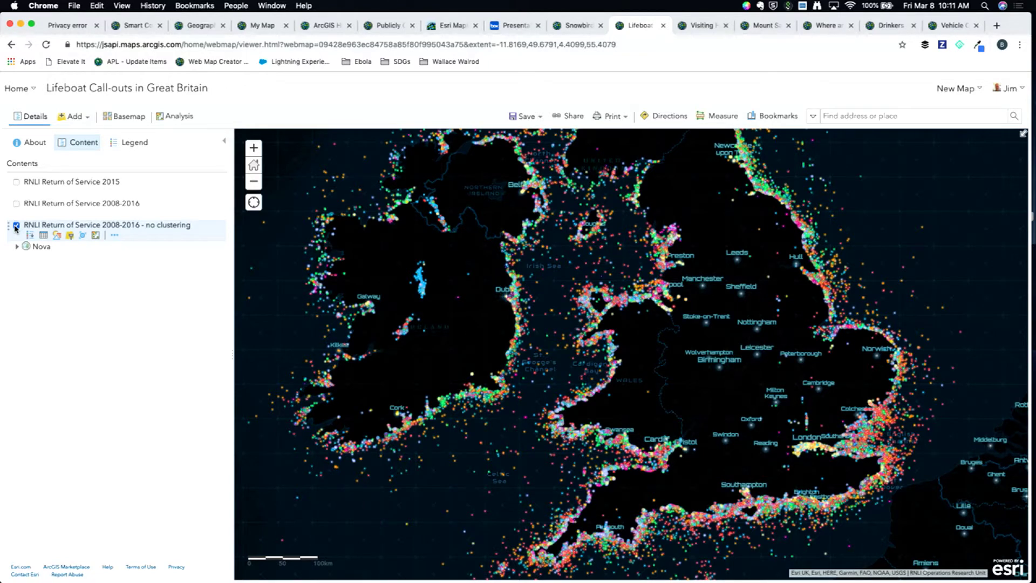
click(16, 226)
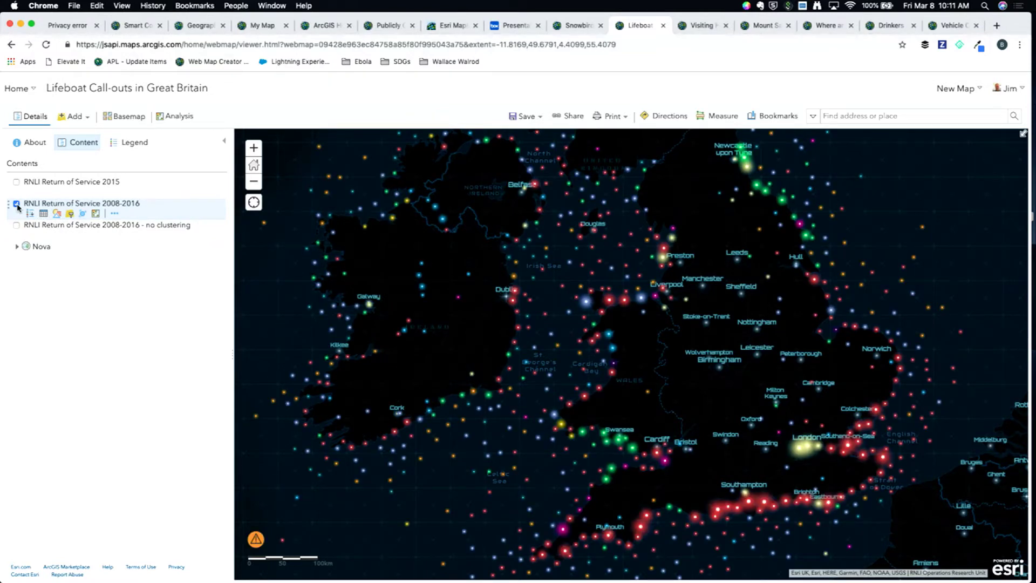
Step: Try clustering on RNLI Return of Service 2008-2016 switched off, at most and at least, and inspect a red south-coast cluster's pop-up
click(82, 215)
click(11, 182)
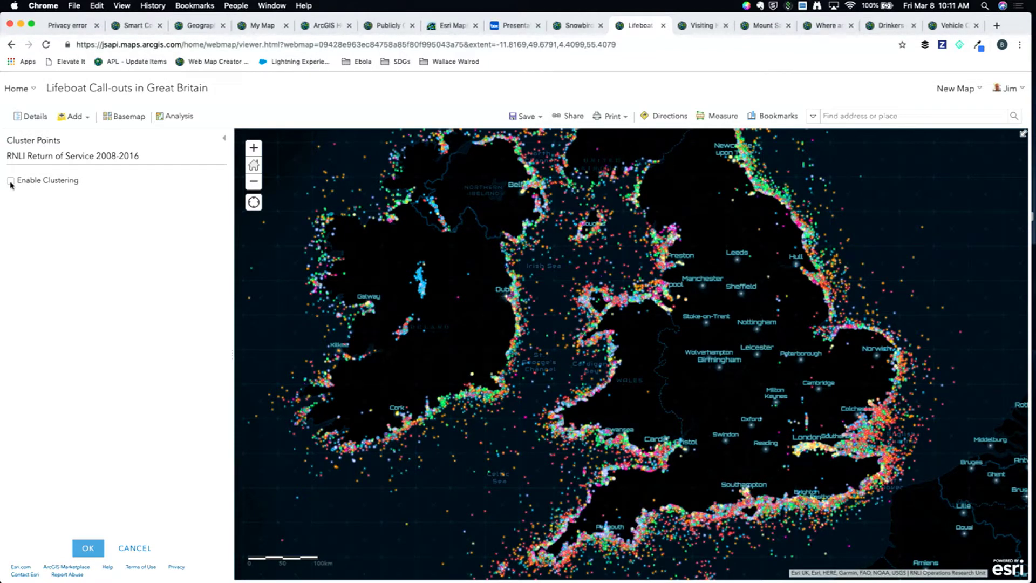
click(11, 182)
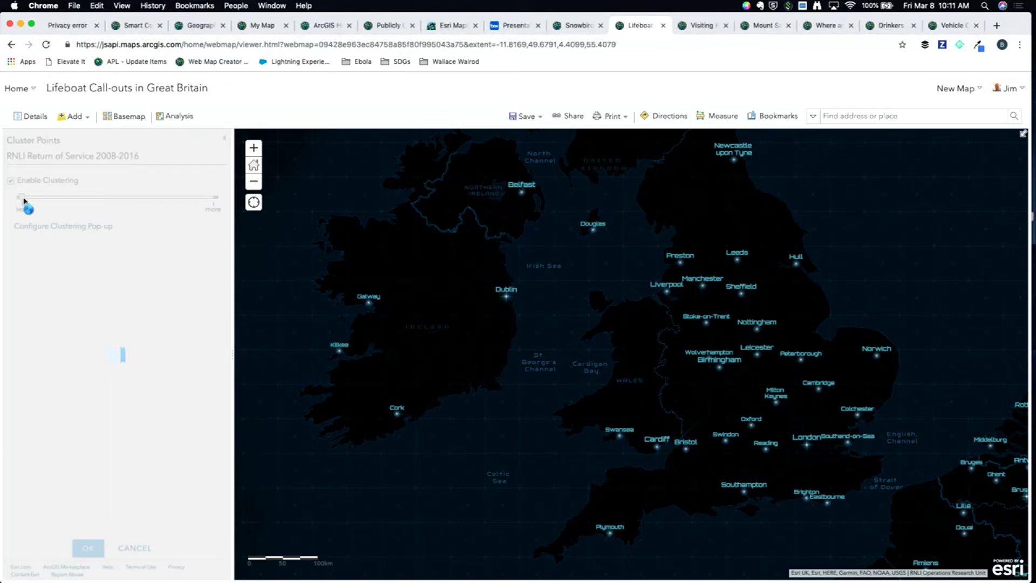
drag(20, 198, 215, 210)
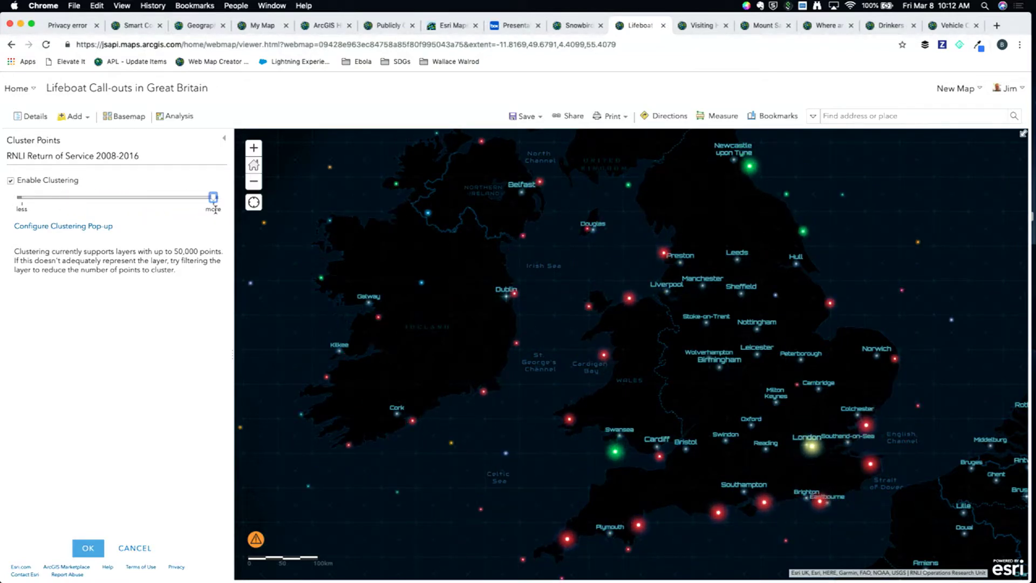
drag(214, 209, 22, 204)
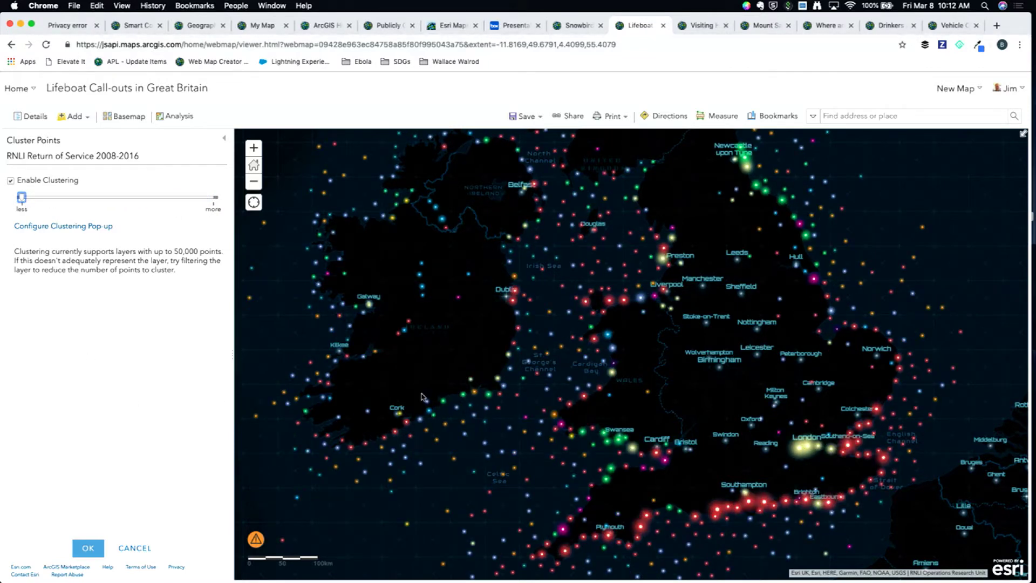
click(717, 512)
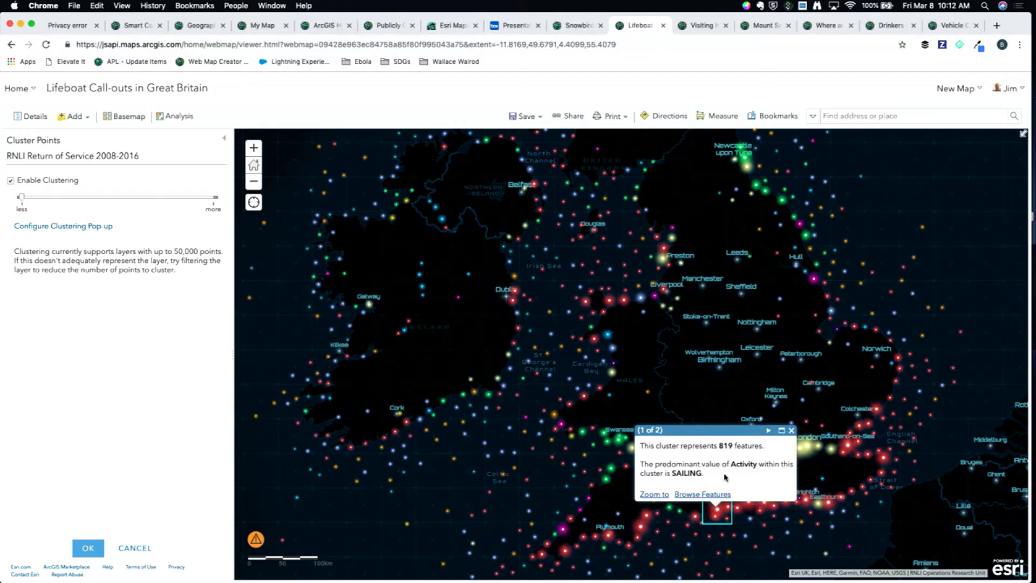
click(792, 430)
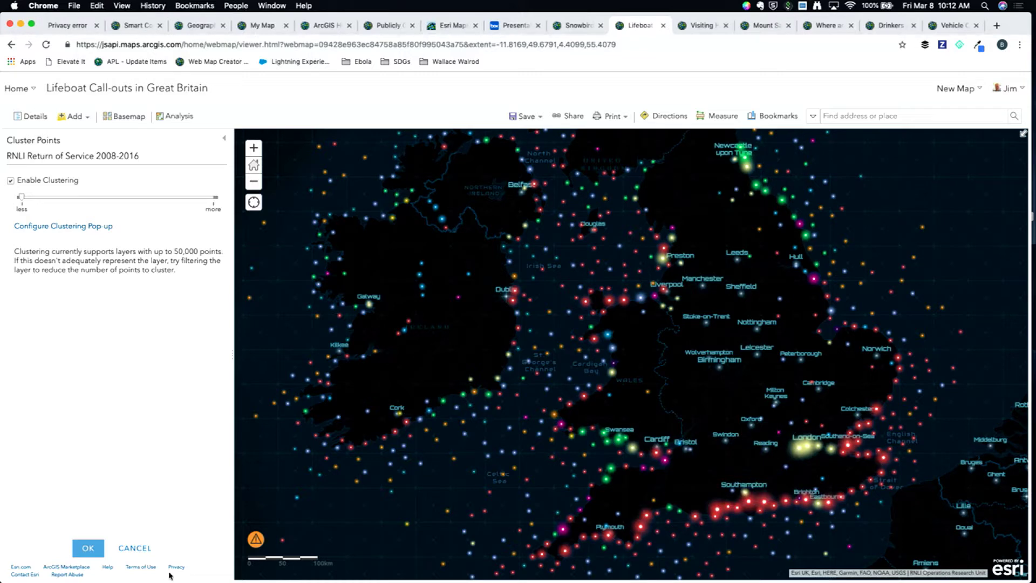
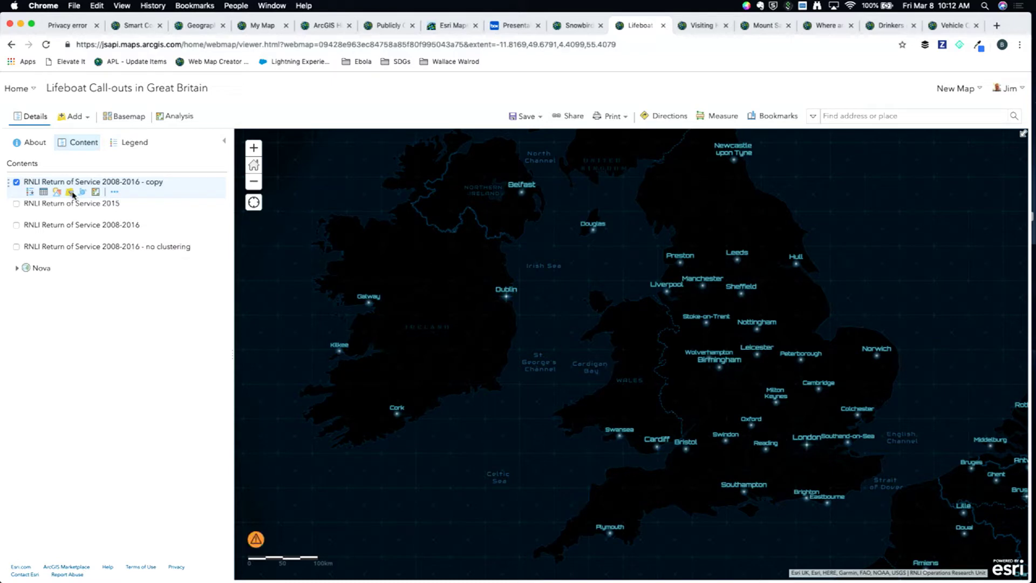
Step: Add the expression YearOfCall is 2016 to the filter of the RNLI Return of Service 2008-2016 - copy layer and apply it
click(70, 192)
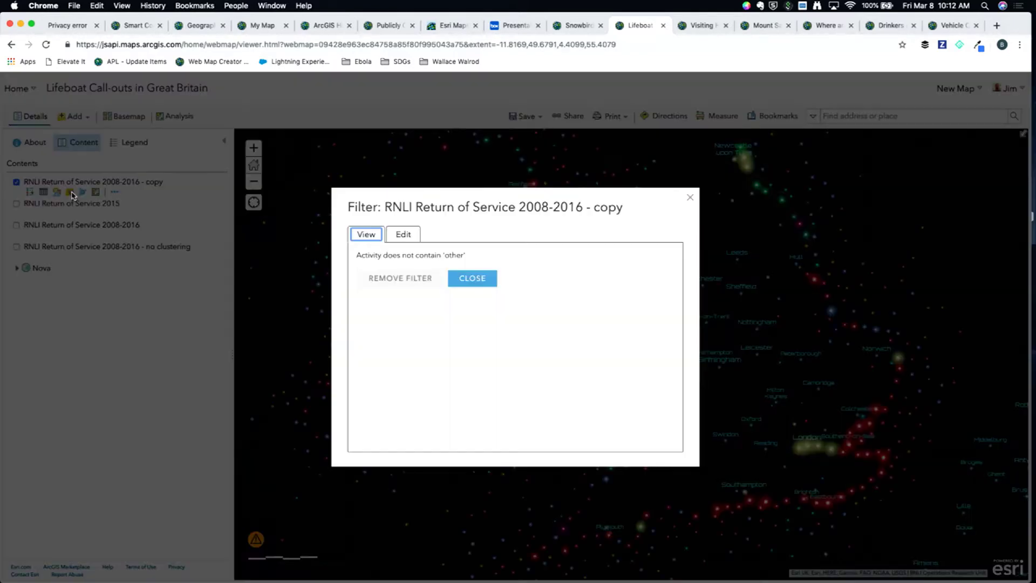
click(403, 236)
click(548, 251)
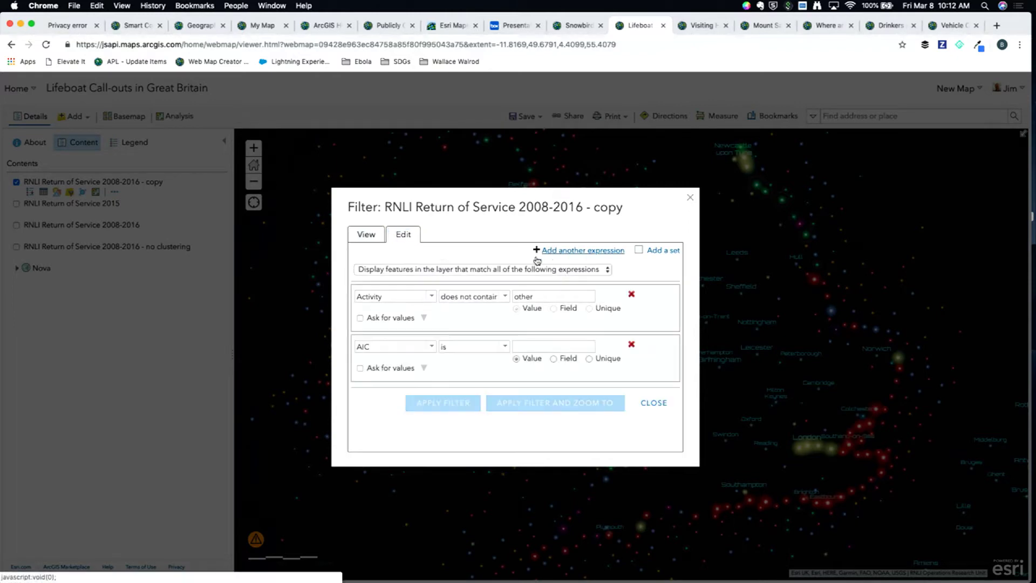
click(432, 346)
scroll(413, 383, down, 5)
click(381, 427)
click(541, 345)
text(2016)
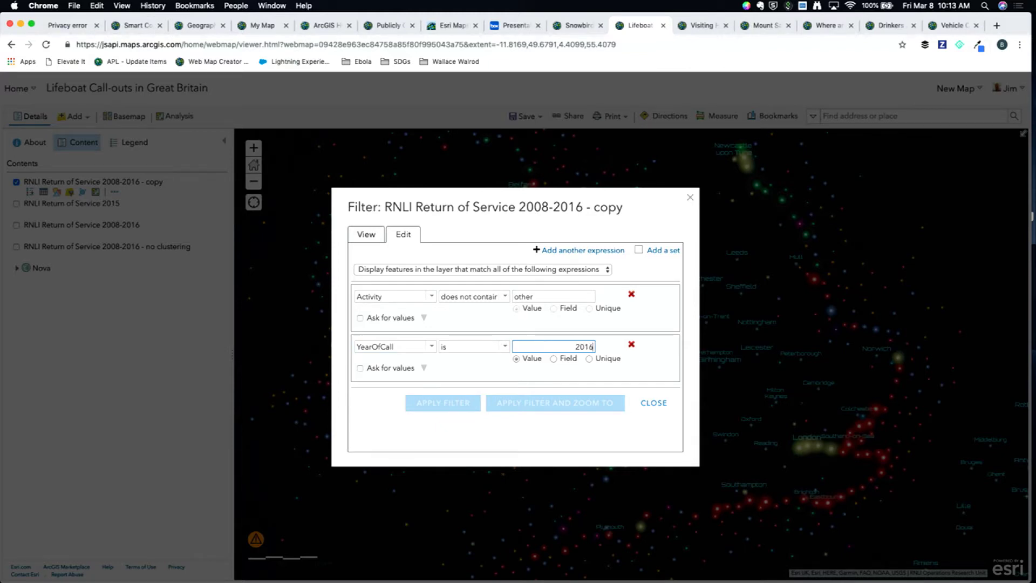
click(449, 404)
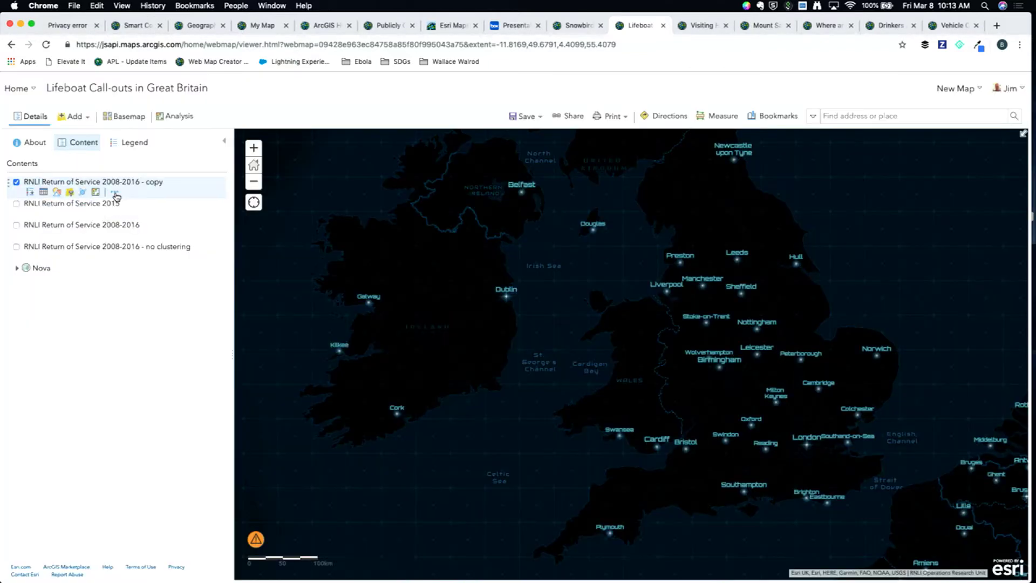
Step: Rename the filtered copy layer to RNLI Return of Service 2016
click(114, 192)
click(147, 244)
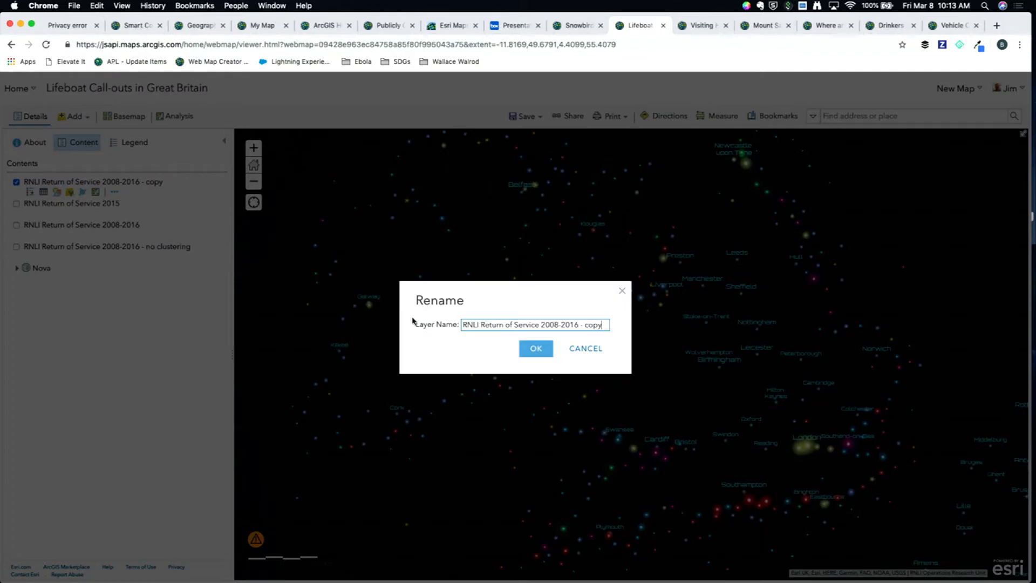
click(547, 325)
key(BackSpace)
key(BackSpace)
double_click(573, 325)
key(BackSpace)
click(547, 347)
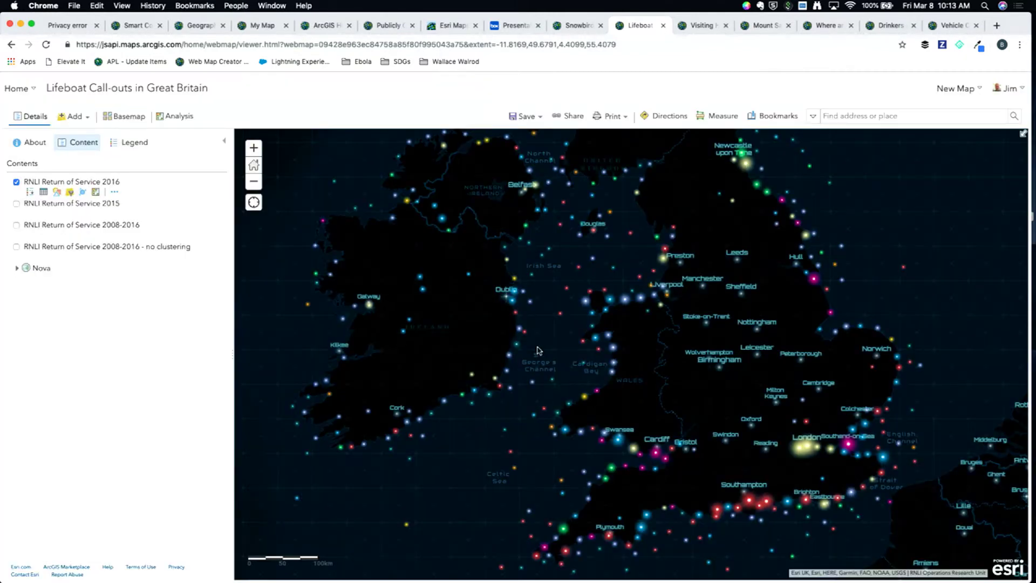
Step: Compare the 2016 and 2015 layers by toggling their visibility, leaving only RNLI Return of Service 2015 turned on
click(17, 203)
click(16, 183)
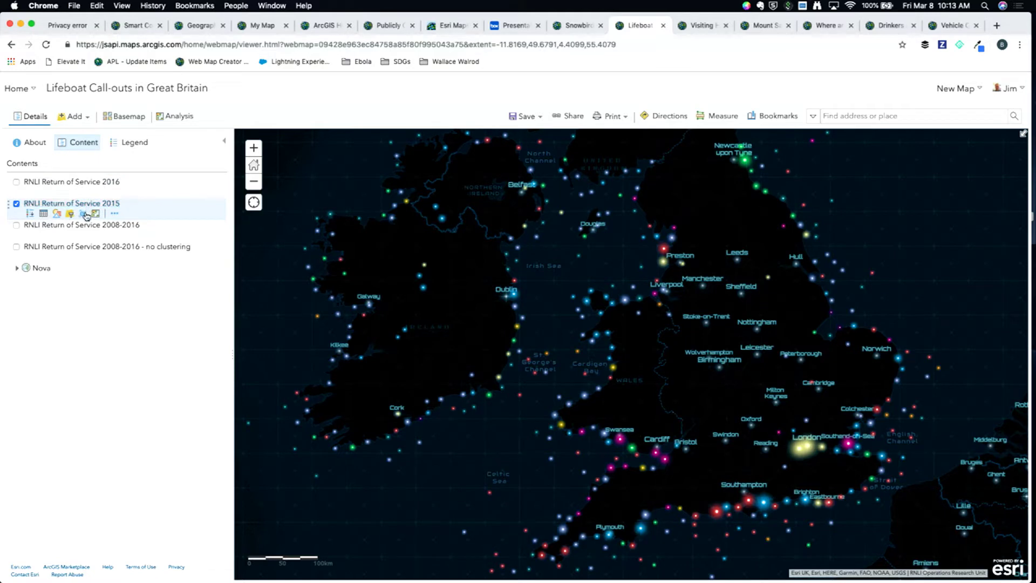
click(83, 215)
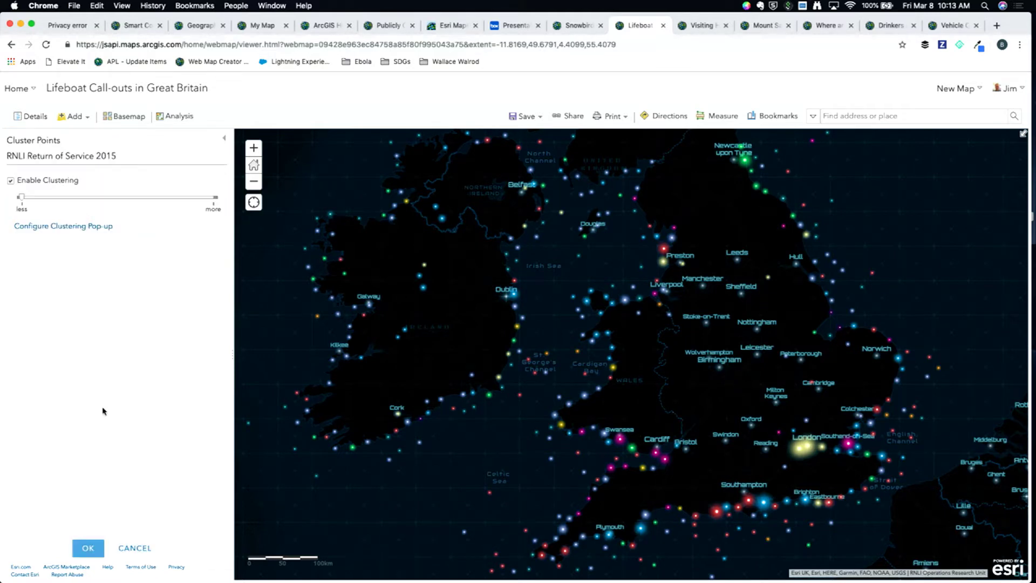
click(134, 548)
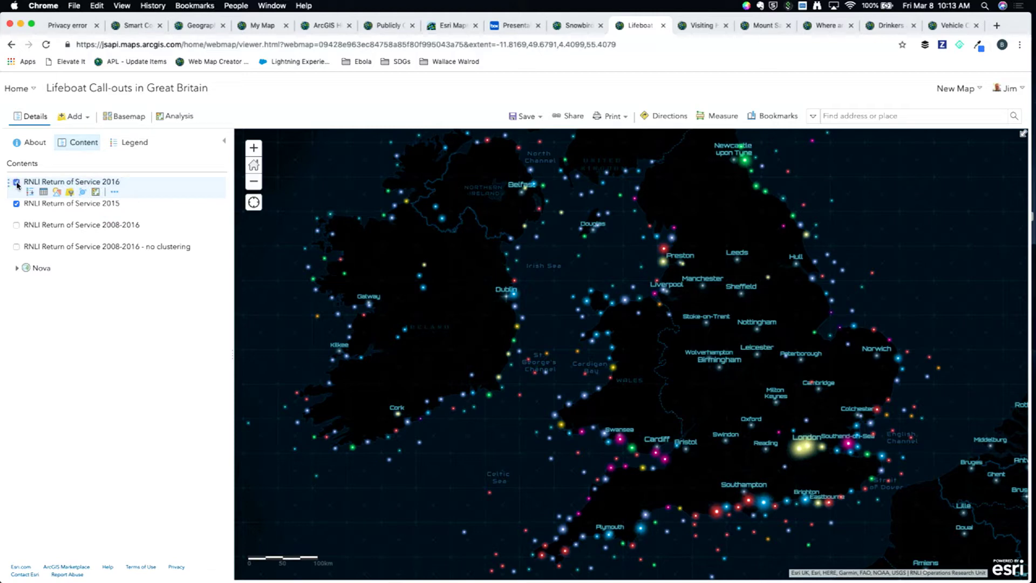
click(16, 205)
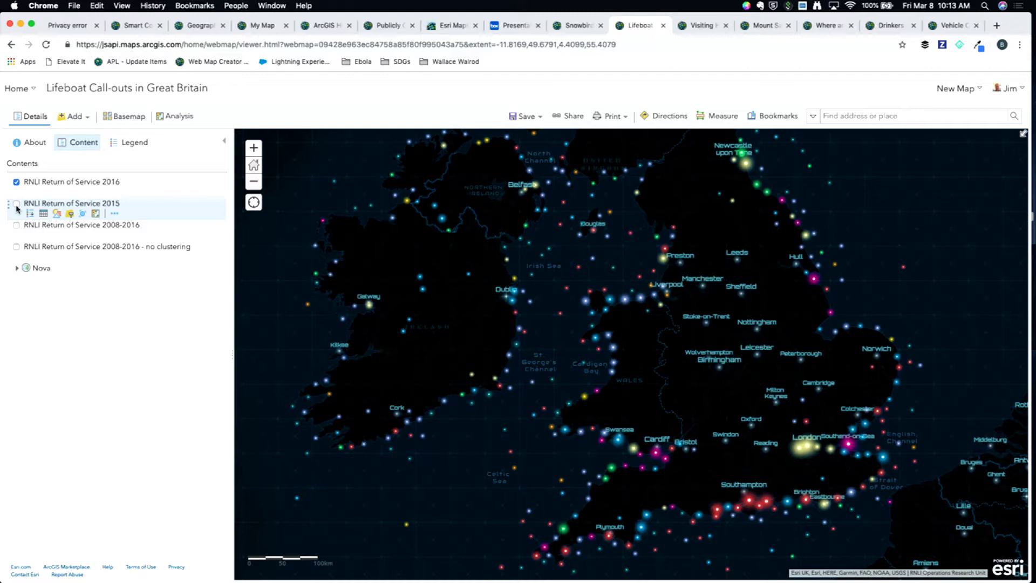
double_click(372, 44)
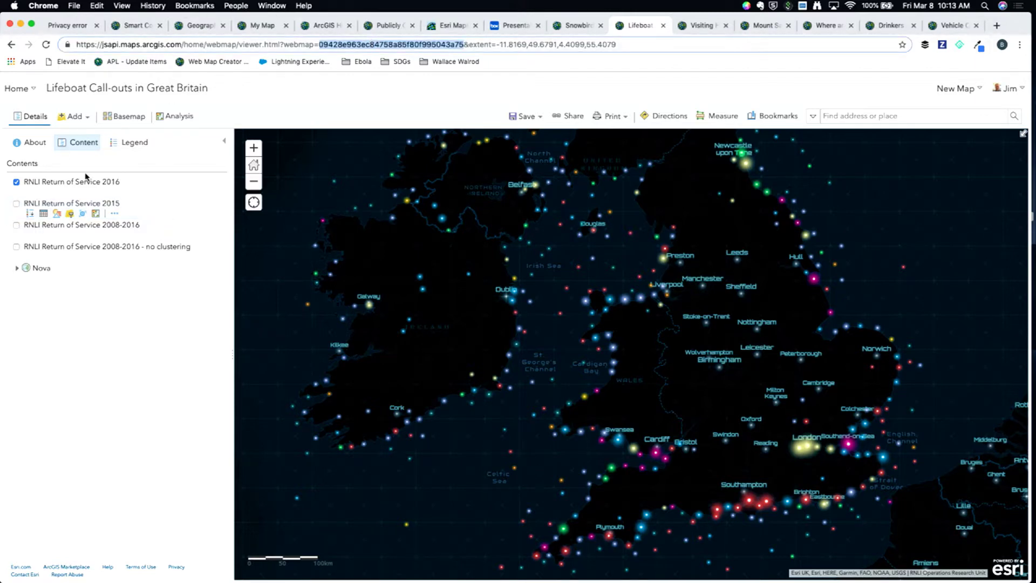
mouse_move(75, 262)
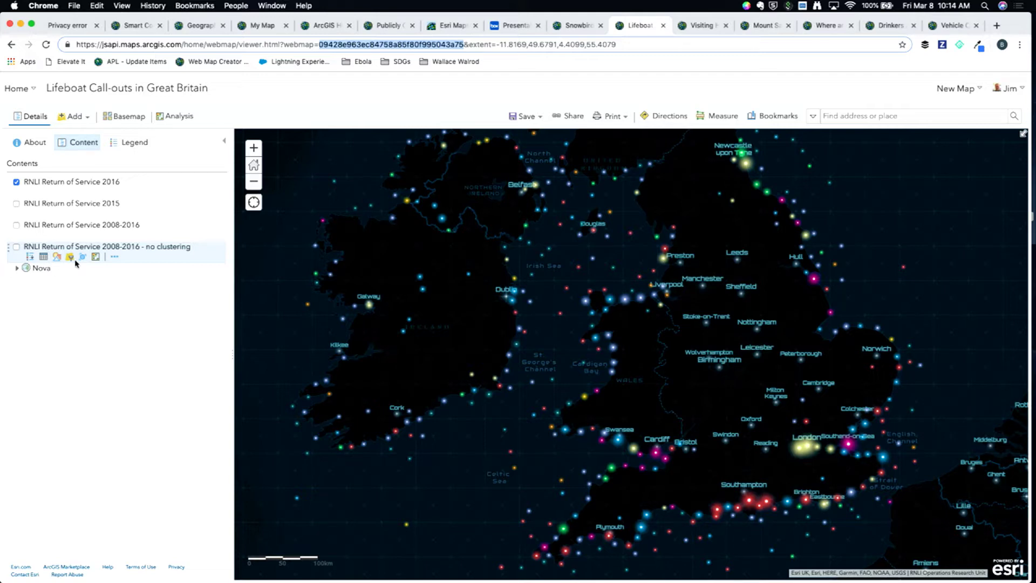
click(16, 182)
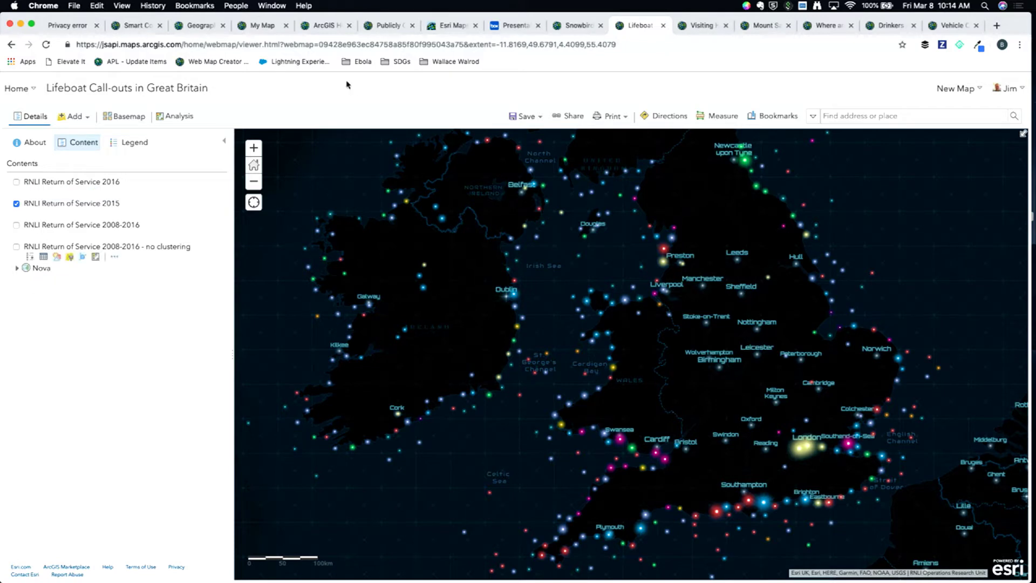
Step: Switch to the Visiting History in Ireland map and view the pop-ups of the 1903 Gordon Bennett Race and Ernest Shackleton plaques
click(697, 31)
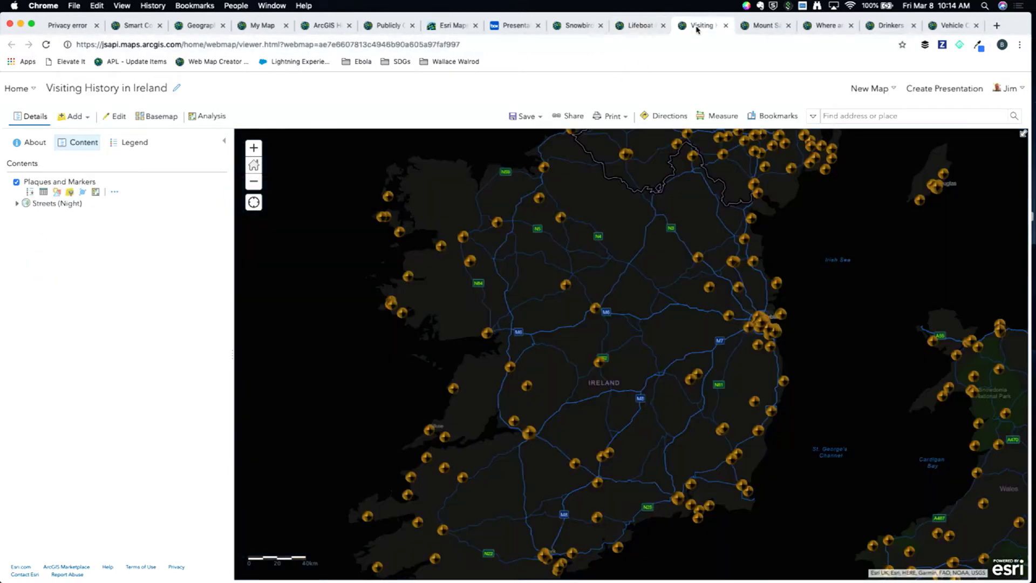
click(699, 376)
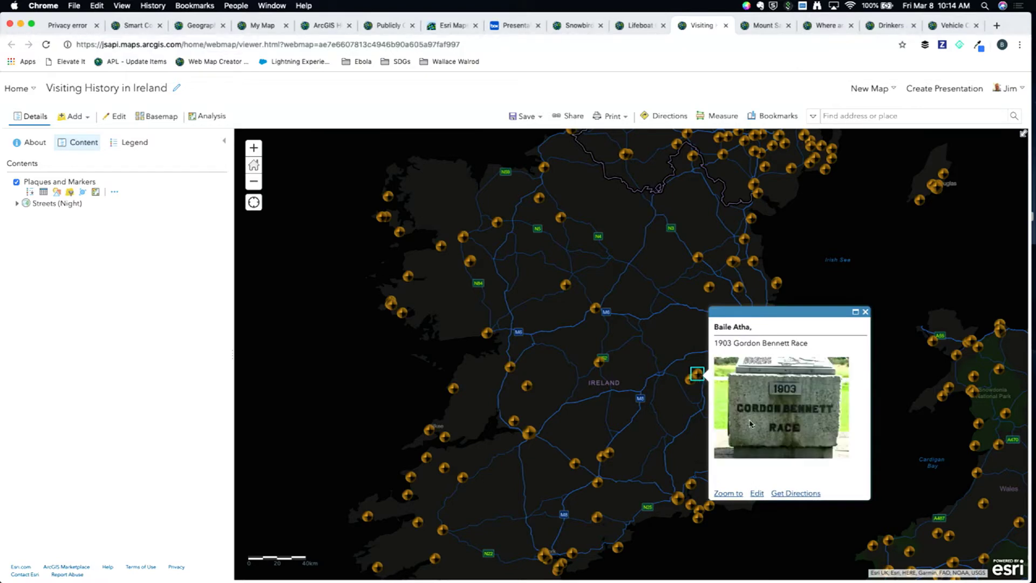
scroll(751, 424, down, 2)
click(690, 381)
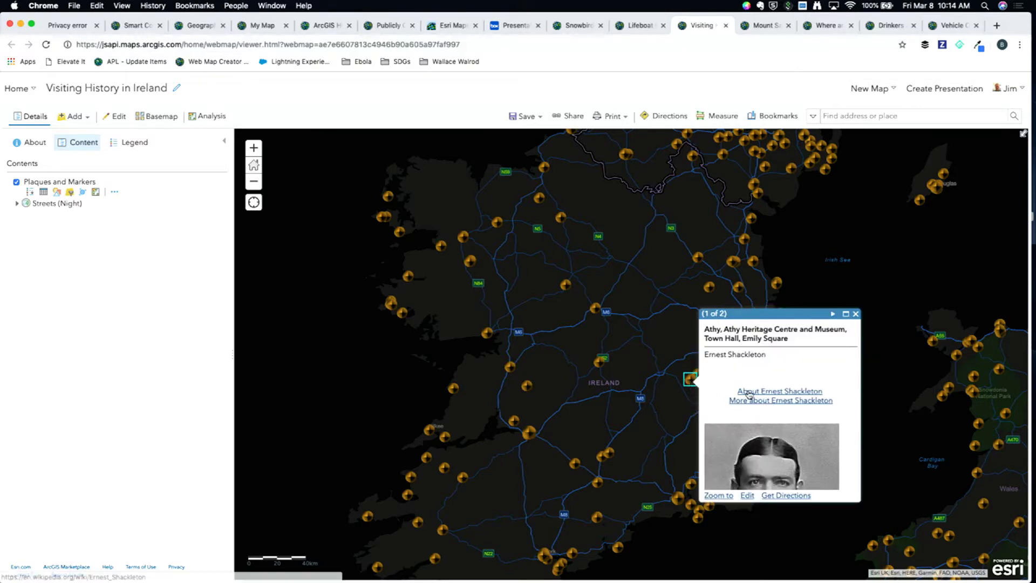
scroll(749, 394, down, 4)
scroll(748, 394, up, 4)
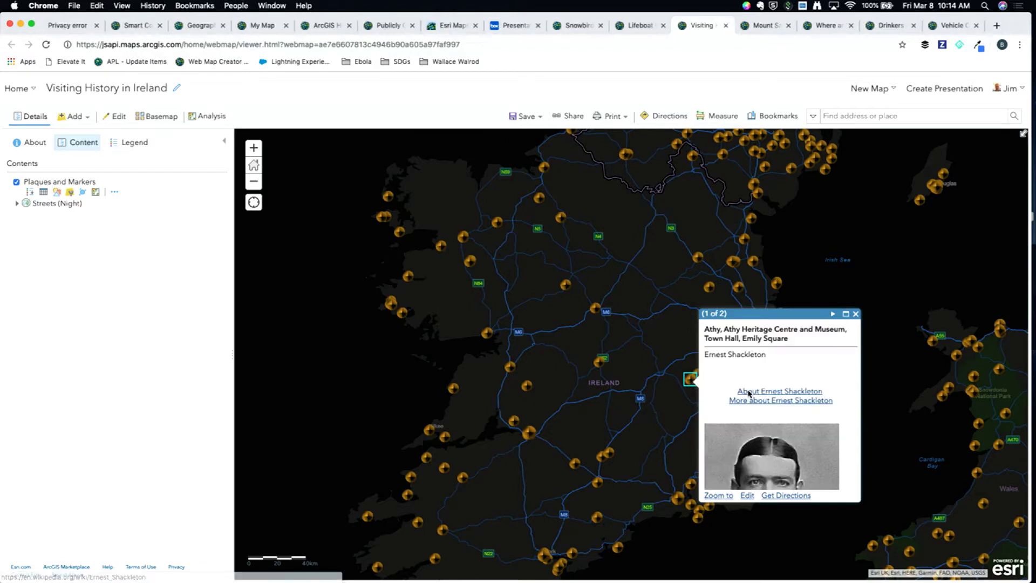
scroll(749, 394, down, 4)
scroll(749, 394, up, 4)
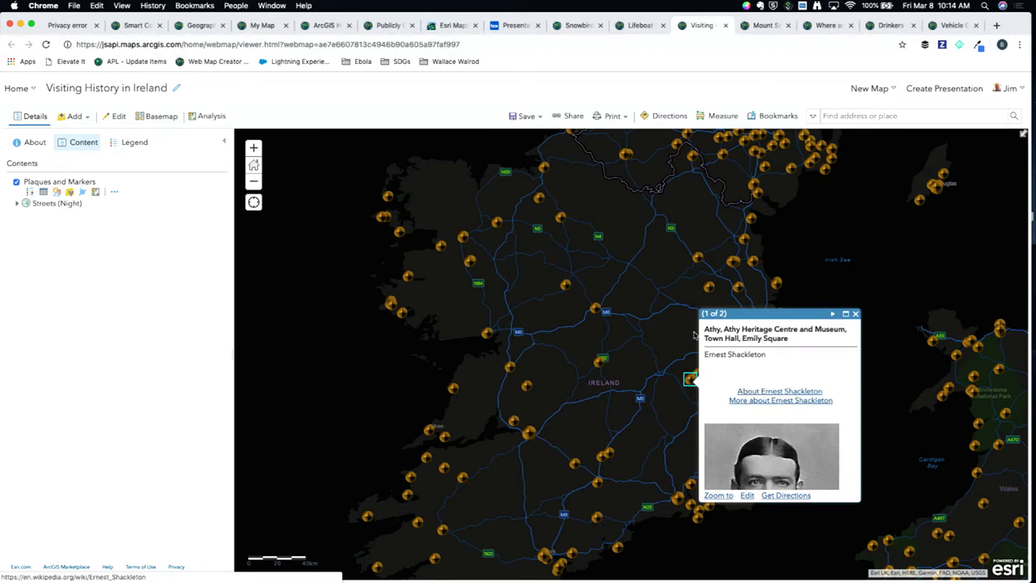
Step: Read the pop-up of the Birr Castle plaque in central Ireland and close it
click(597, 361)
scroll(657, 408, down, 3)
scroll(657, 408, up, 3)
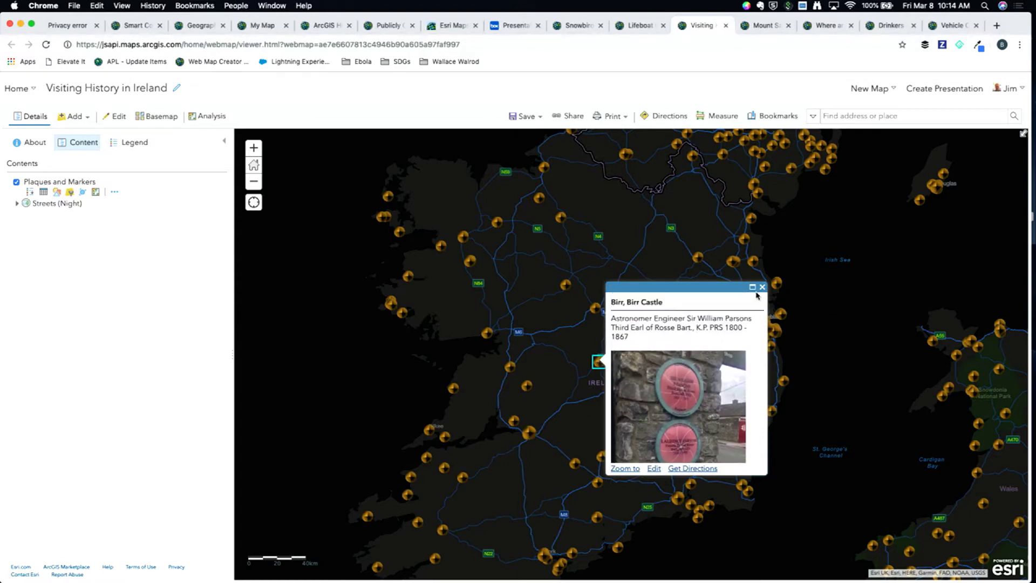
triple_click(683, 318)
click(761, 287)
Step: Examine the Plaques and Markers attribute table across to its main_photo field, view the Gordon Bennett Race pop-up and close the table
click(43, 192)
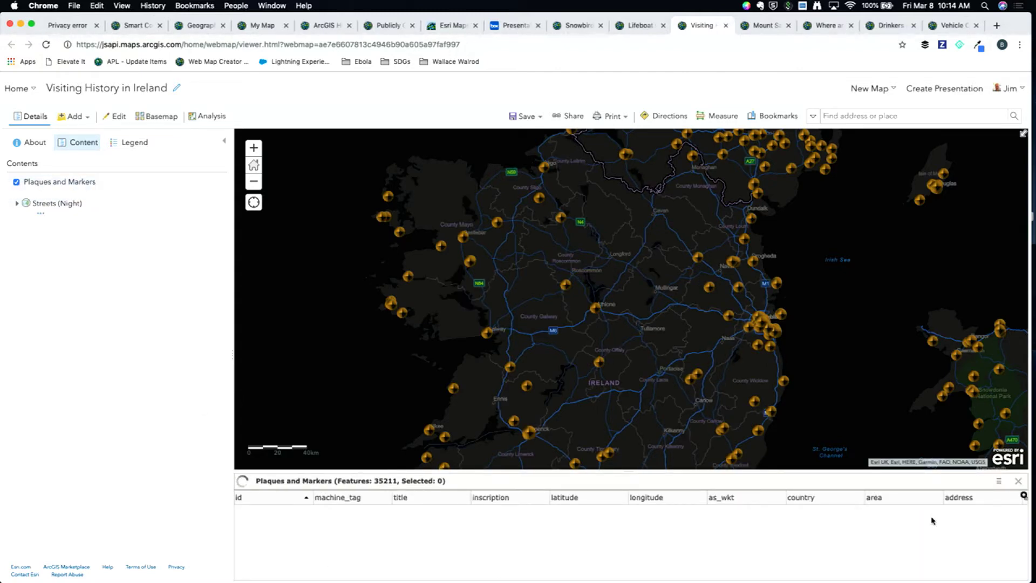
scroll(813, 545, right, 1)
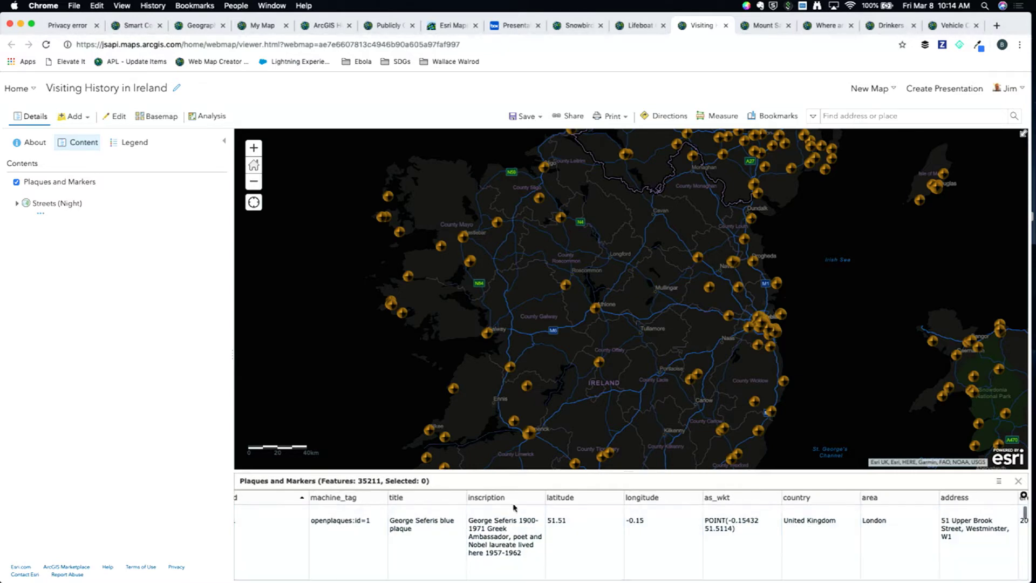
scroll(725, 544, right, 6)
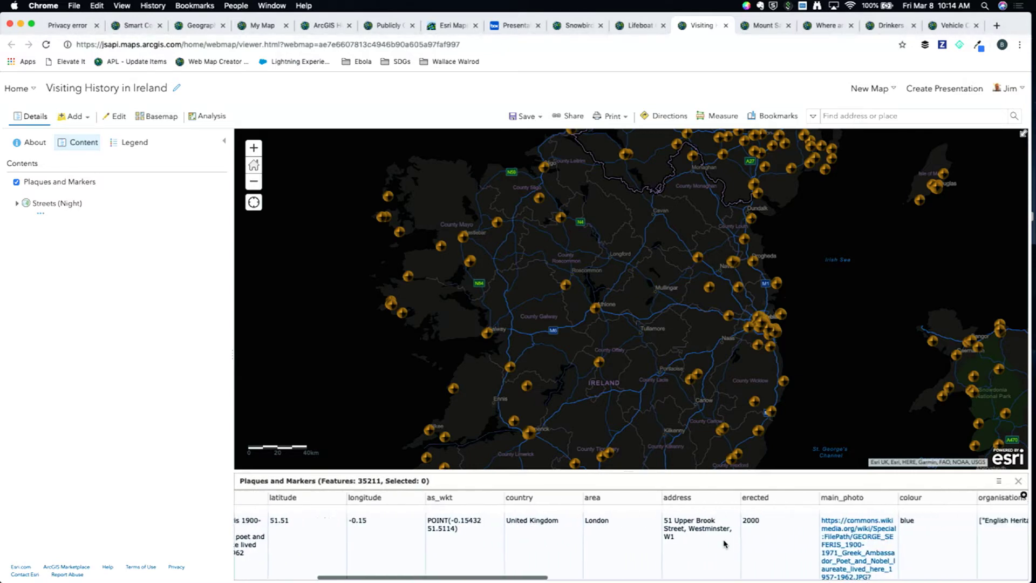
scroll(620, 550, right, 5)
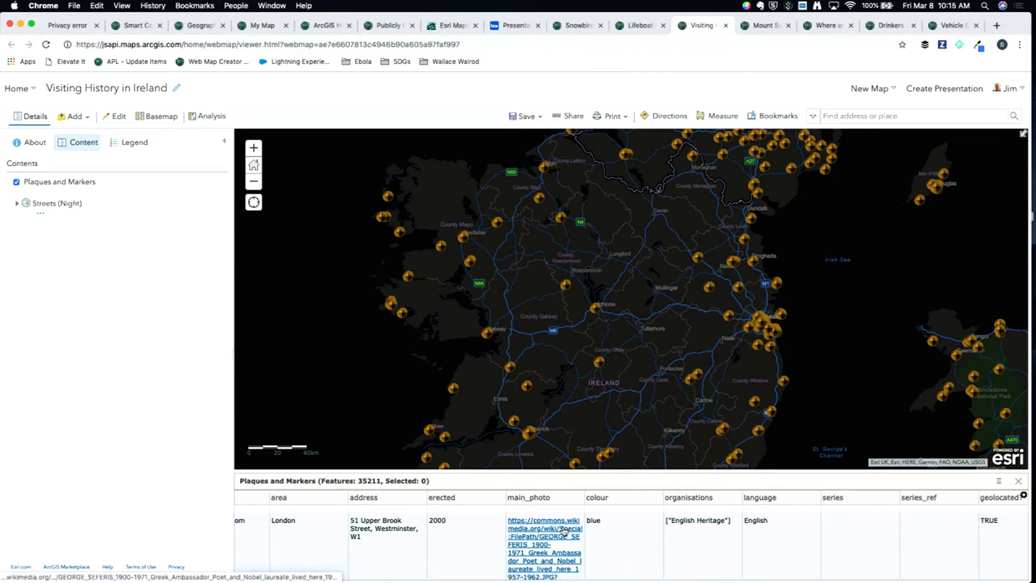
click(698, 374)
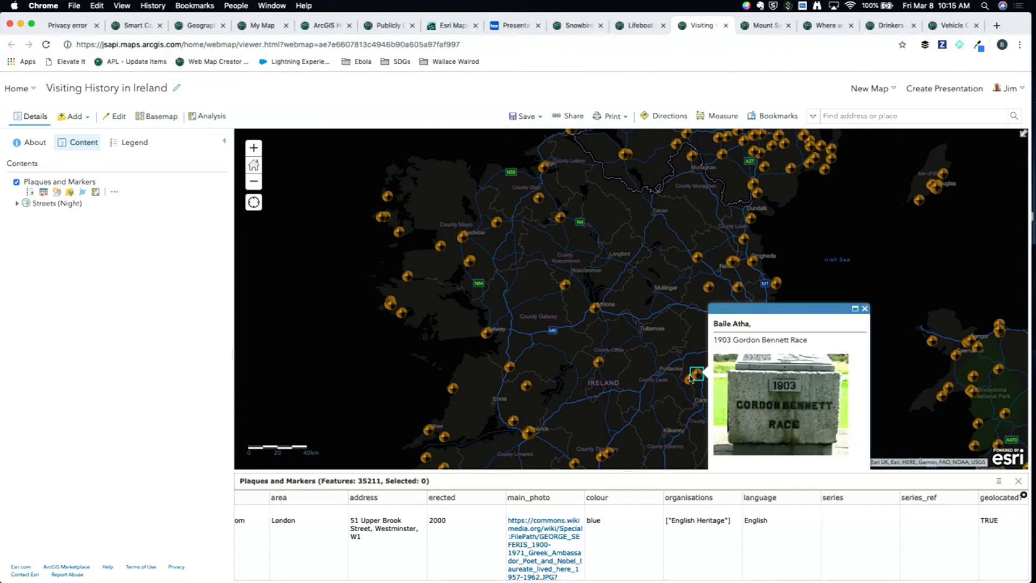
click(1017, 481)
Step: Open the About Ernest Shackleton link from the Athy plaque's pop-up, close that page and view the neighbouring Gordon Bennett Race pop-up
click(689, 383)
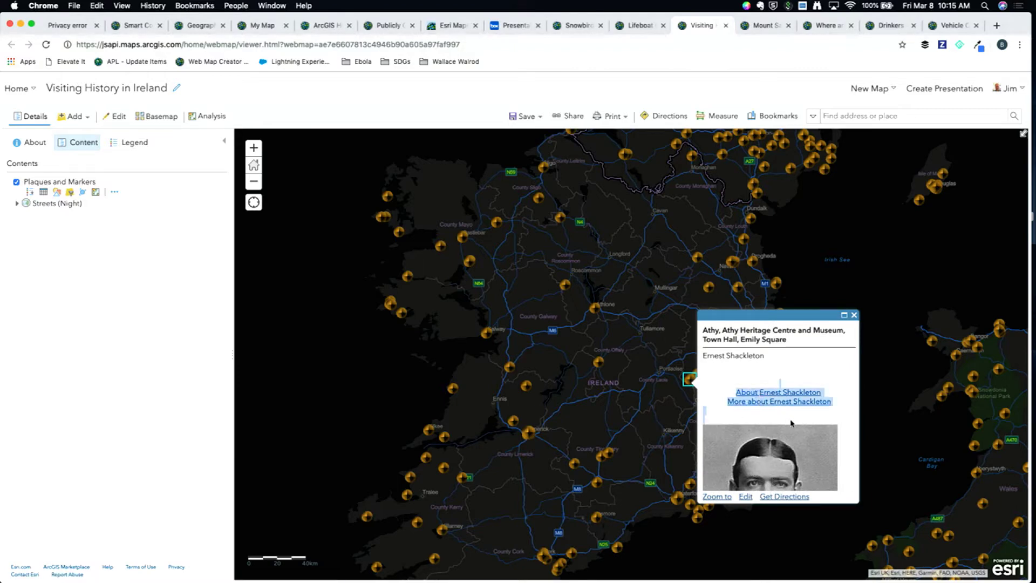
click(767, 392)
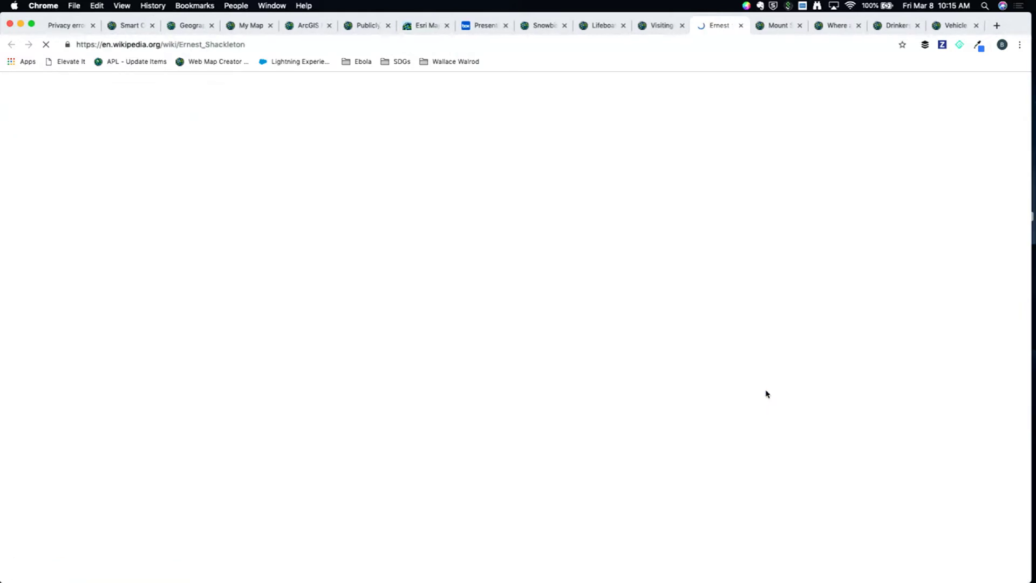
key(super+w)
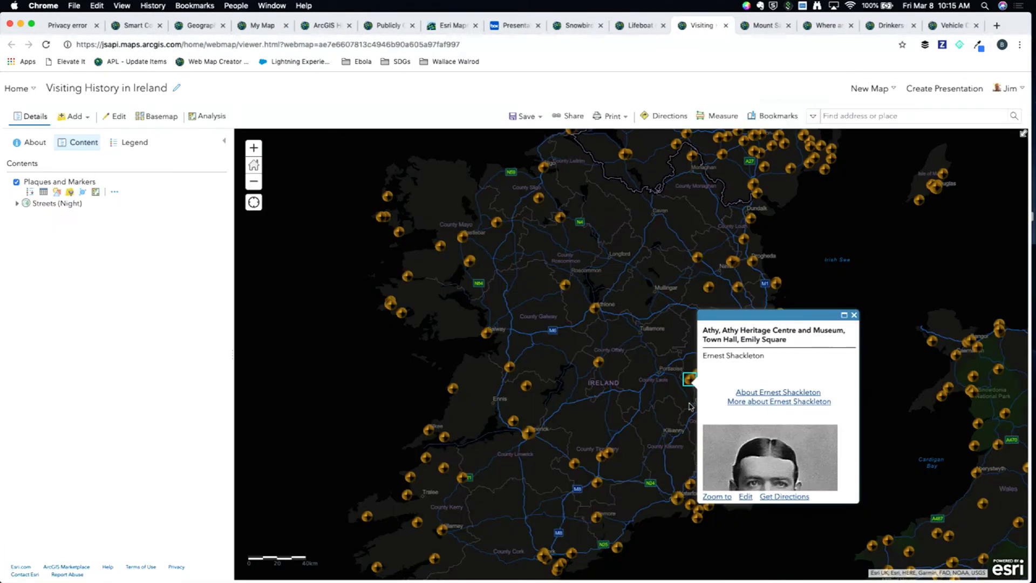
click(698, 387)
click(697, 375)
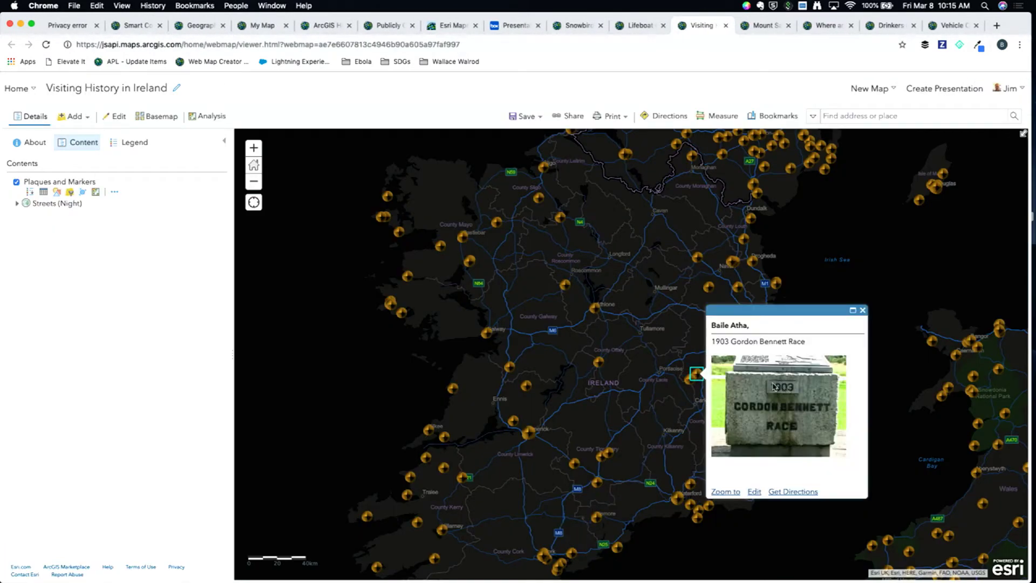
Step: Open the pop-up configuration of the Plaques and Markers layer, examine each part of the Wikipedia attribute expression and close the expression editor
click(114, 191)
click(153, 344)
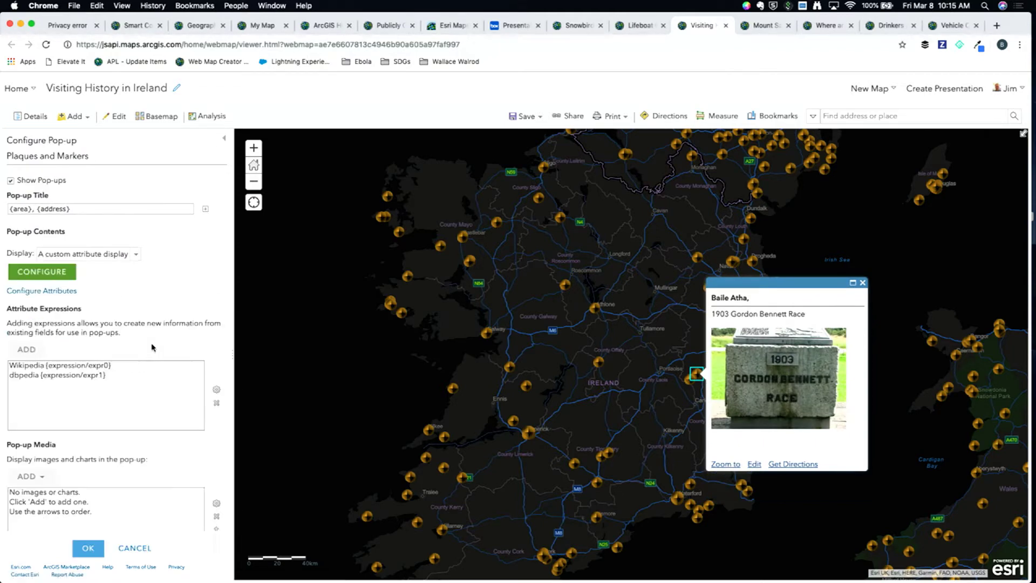
double_click(78, 367)
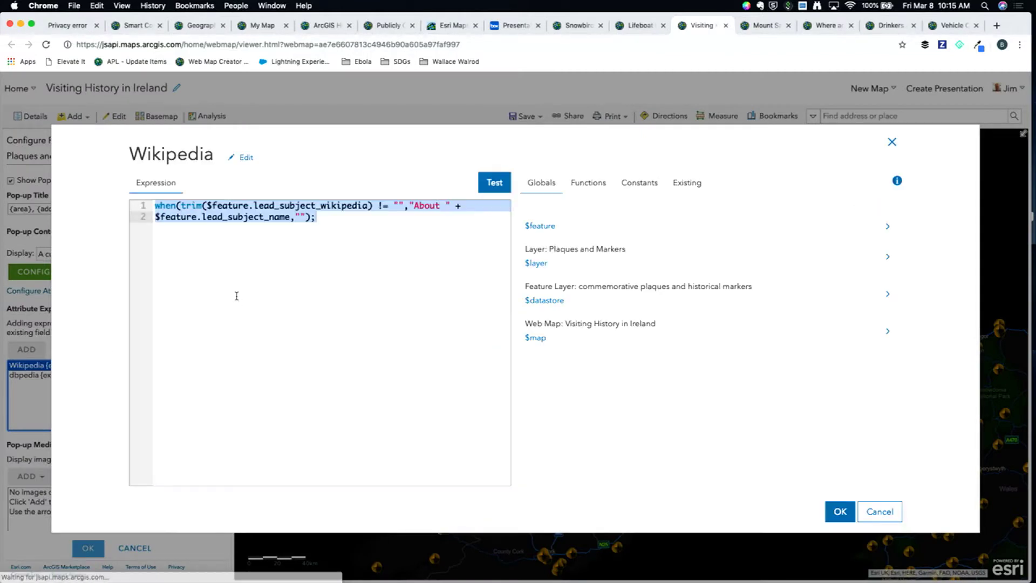
click(216, 218)
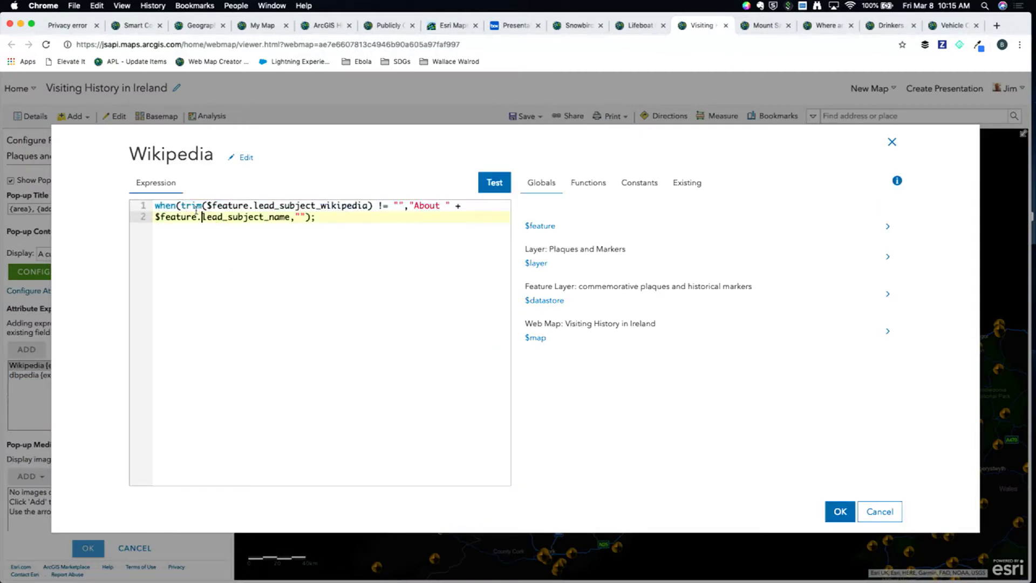
double_click(172, 206)
drag(210, 205, 369, 206)
double_click(385, 206)
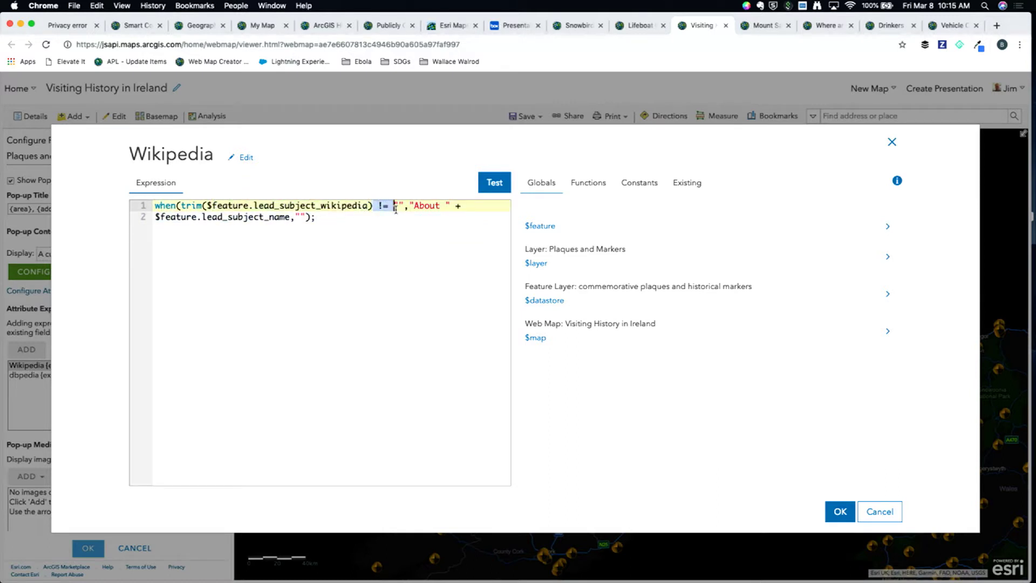
double_click(415, 205)
click(446, 206)
drag(455, 206, 466, 221)
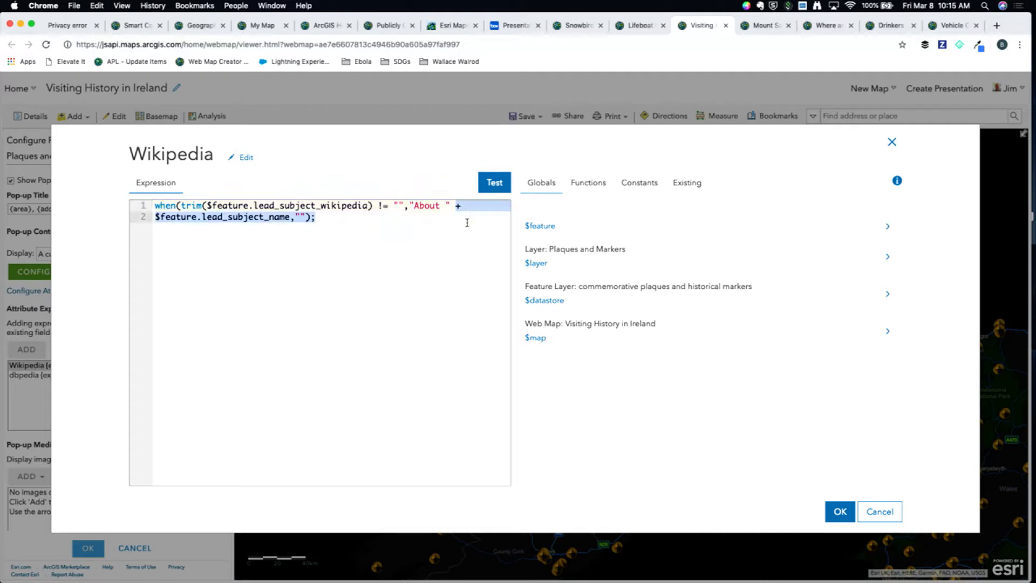
click(842, 512)
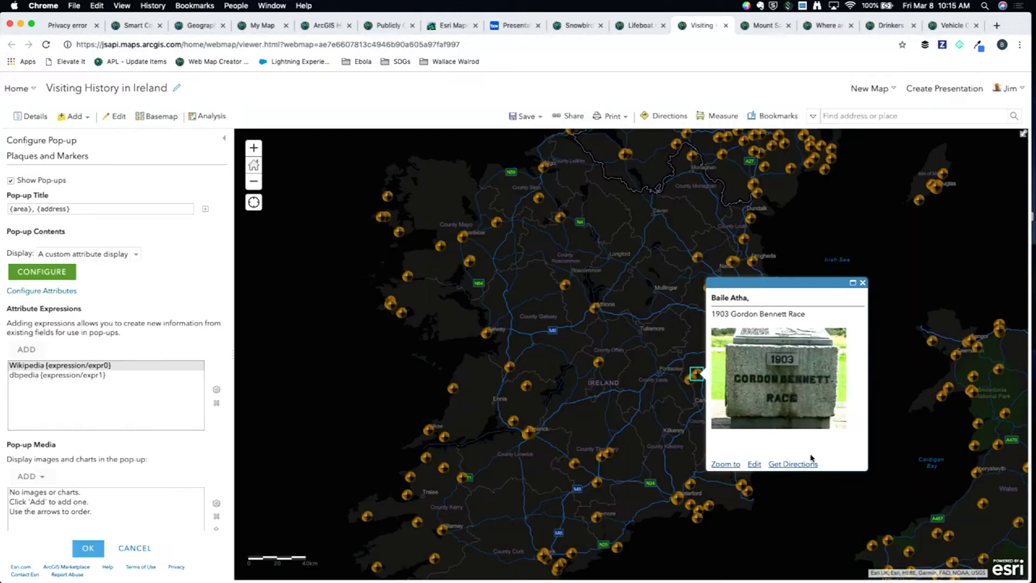
Step: Examine how the two expression links are placed in the pop-up's custom attribute display, and leave the layout without changes
click(52, 276)
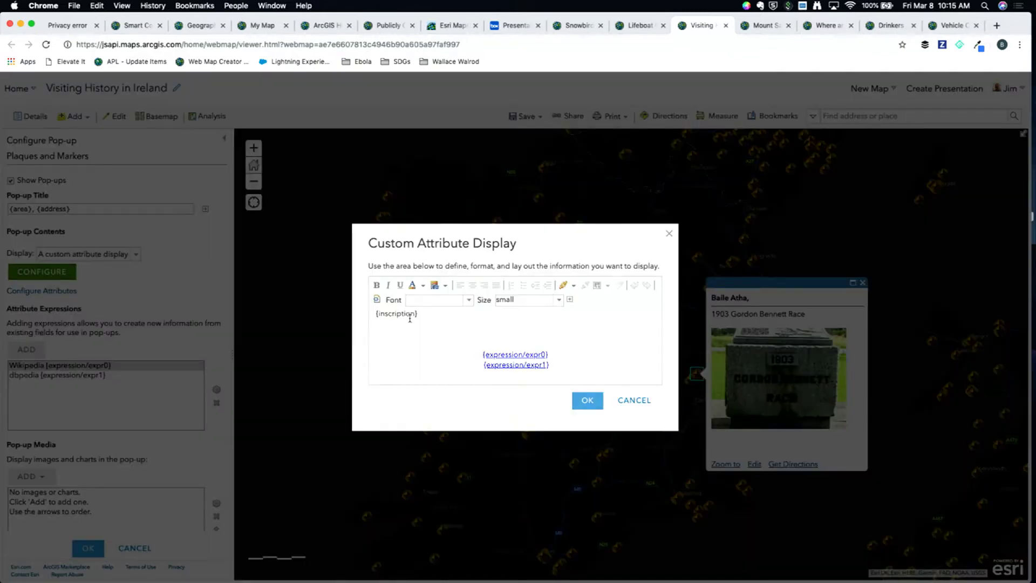
mouse_move(474, 351)
mouse_down()
mouse_move(563, 369)
mouse_move(492, 348)
mouse_up()
click(563, 351)
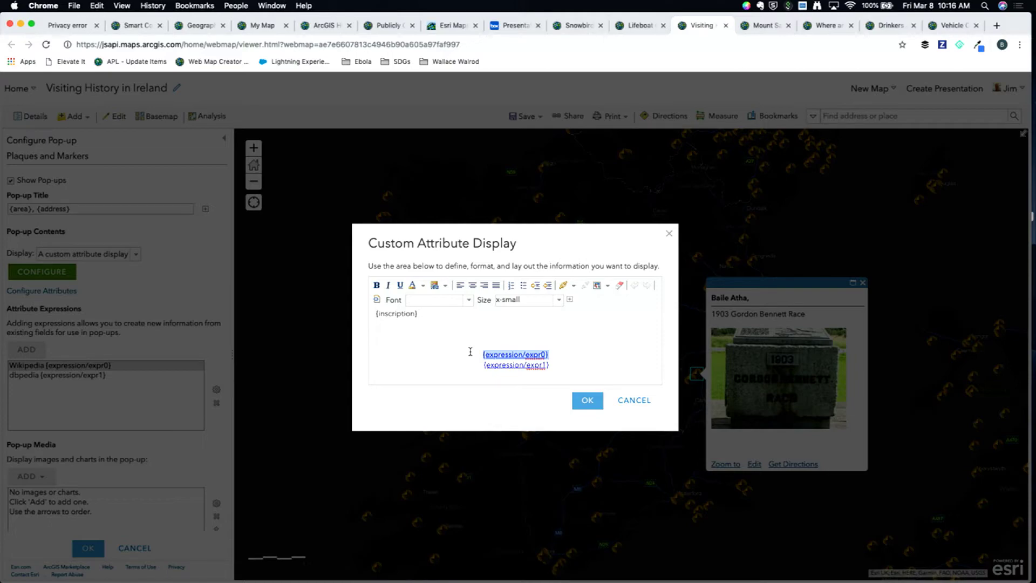
click(632, 400)
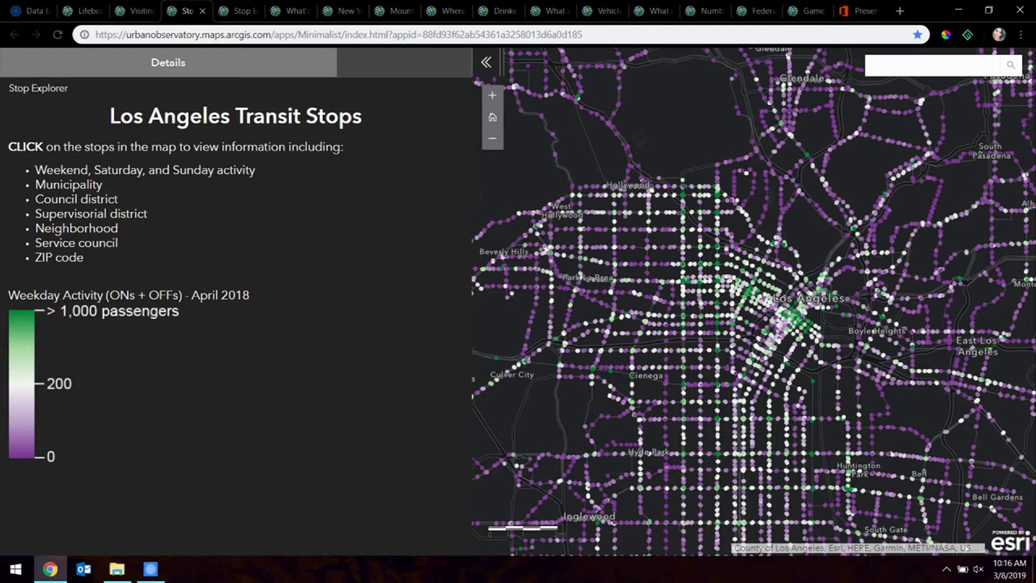
Step: View the passenger activity of the Broadway / Washington and Hill / Washington stops south of downtown on the Los Angeles Transit Stops map
scroll(761, 363, up, 1)
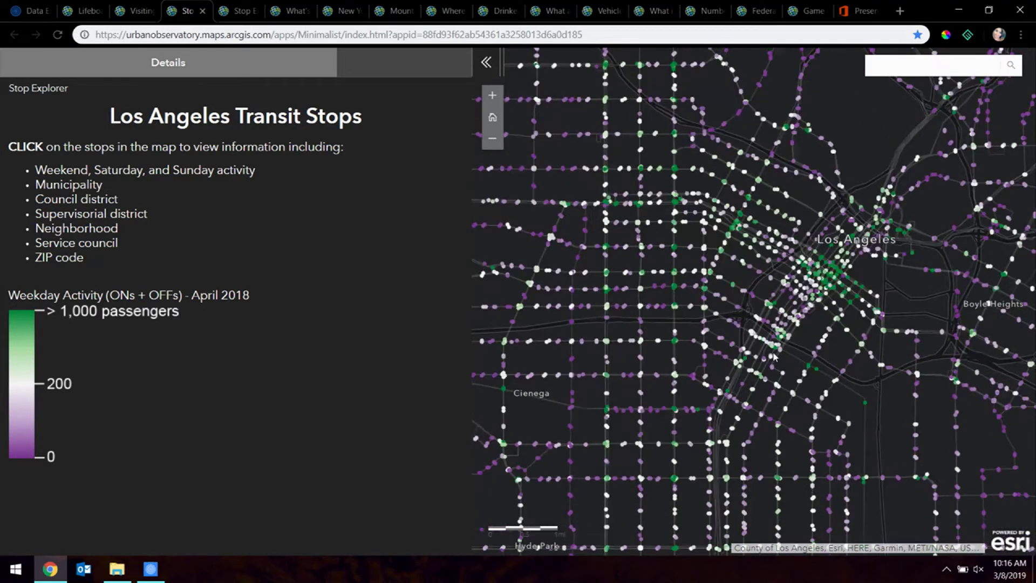
scroll(774, 356, up, 1)
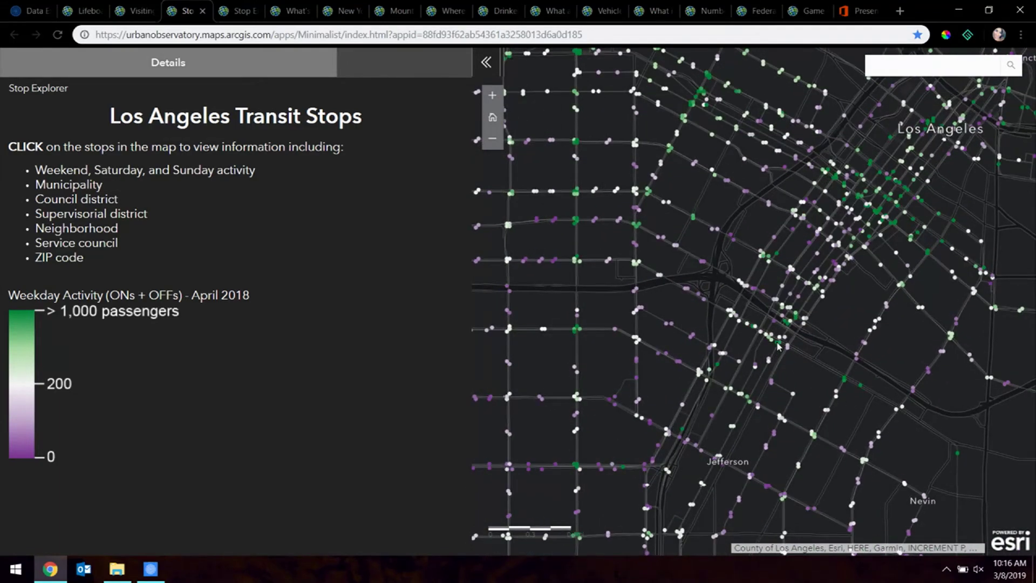
click(777, 344)
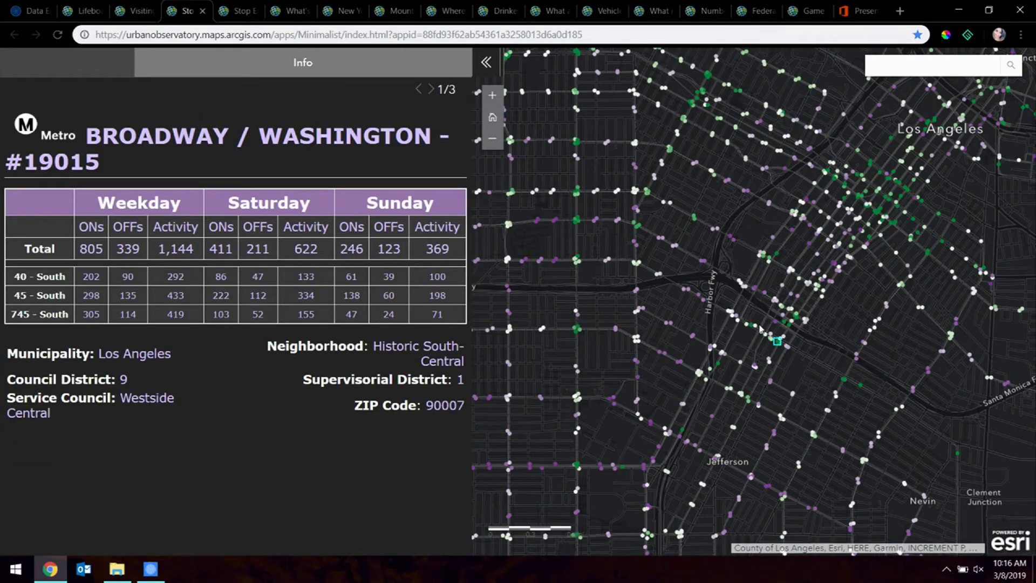
click(777, 341)
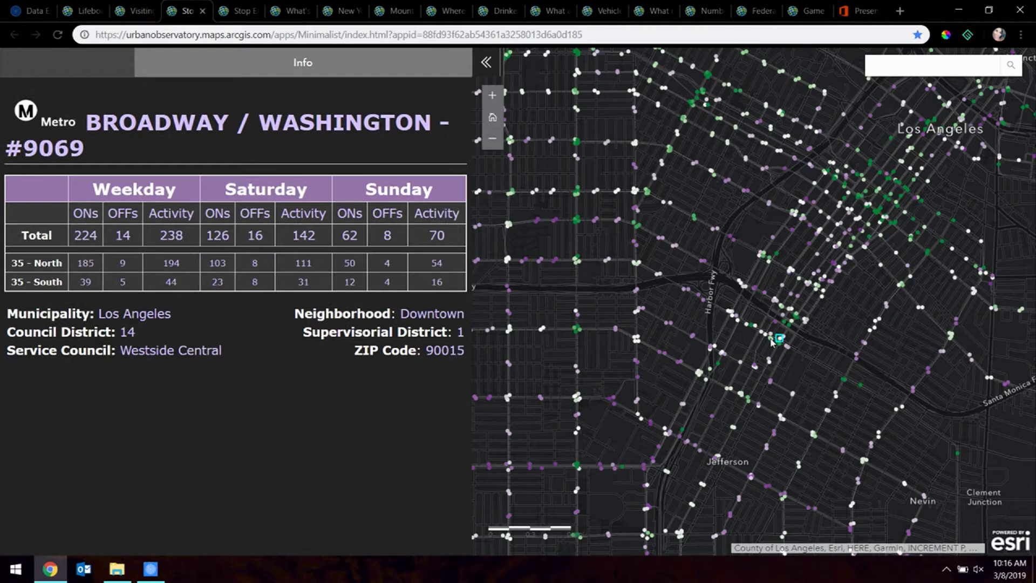
click(772, 341)
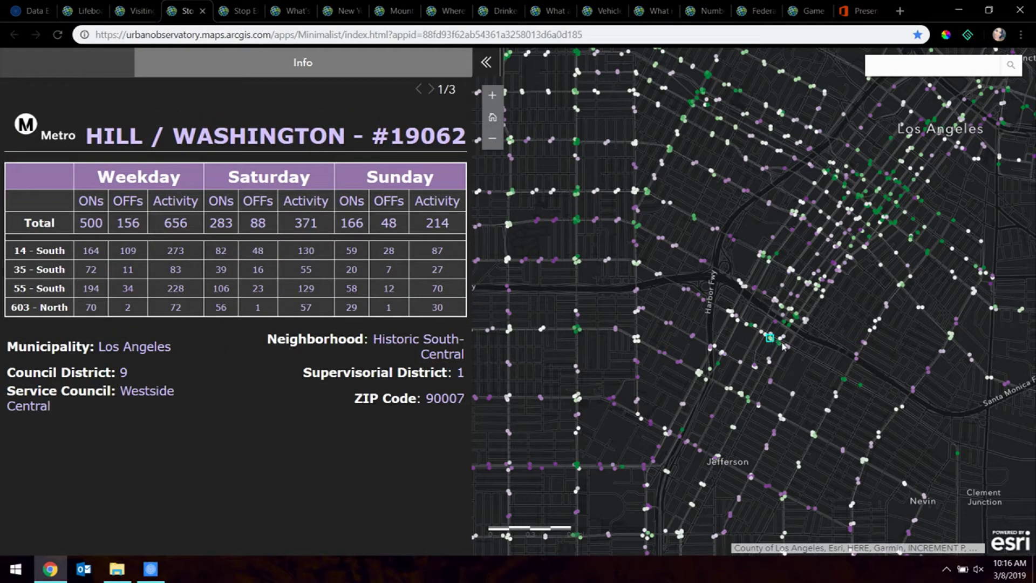
Step: Read the full activity table of the Terminal 28 - West Lot stop and view the Venice / Oak stop's information
scroll(779, 347, up, 2)
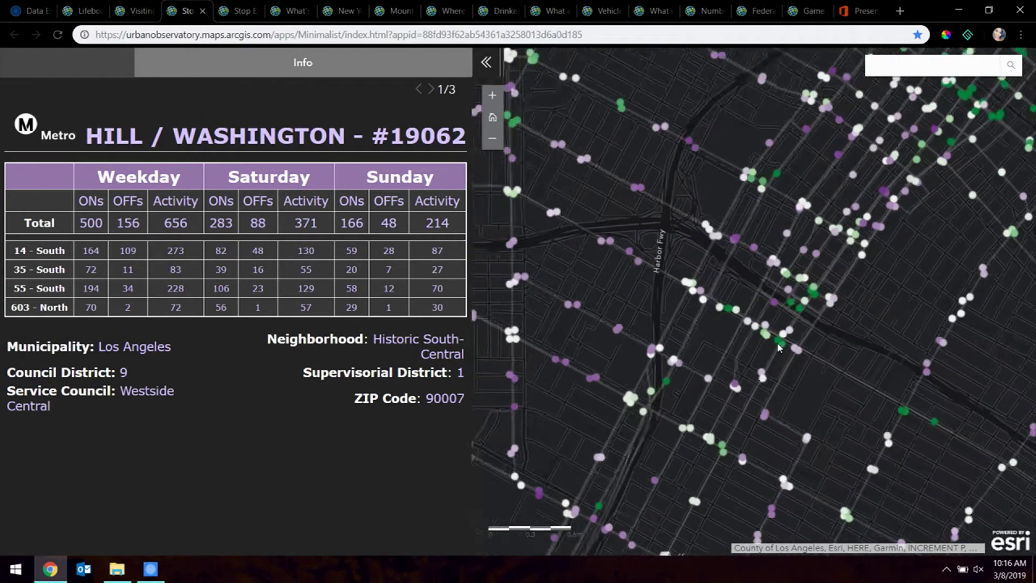
click(791, 301)
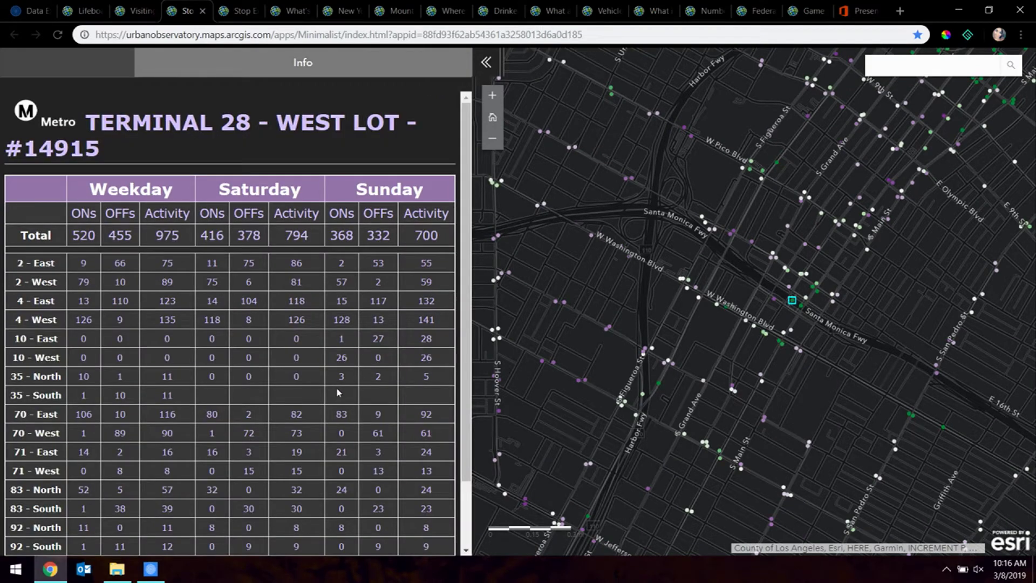
scroll(338, 392, down, 2)
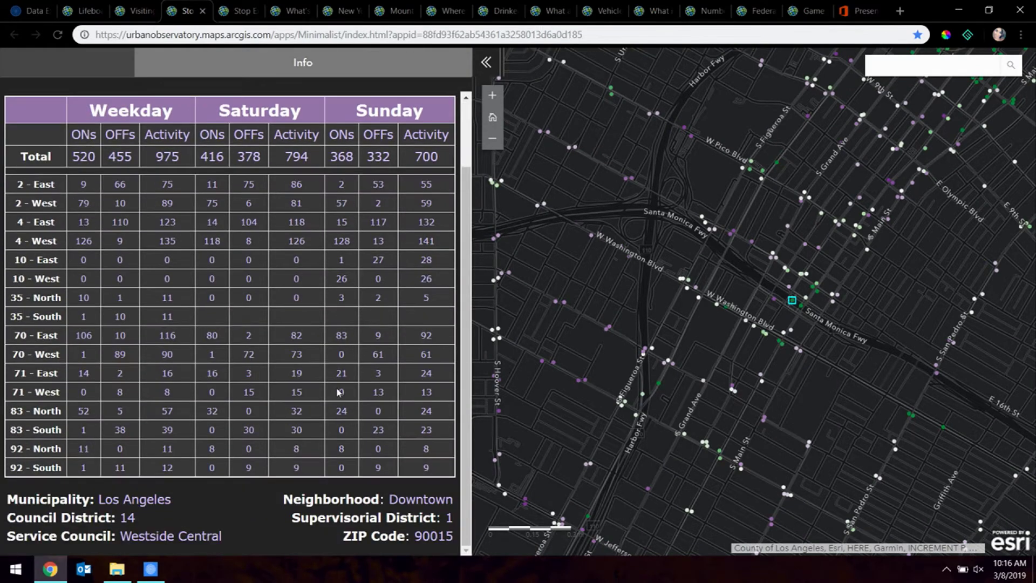
click(631, 179)
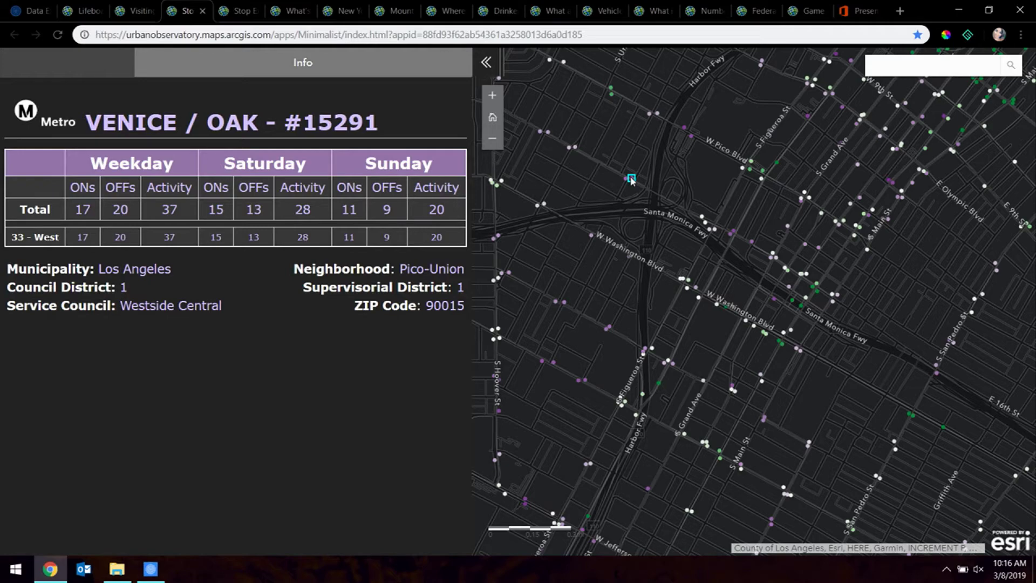
Step: Switch to the Stop Explorer web map and read through the Terminal 28 - East Lot stop's pop-up
click(243, 11)
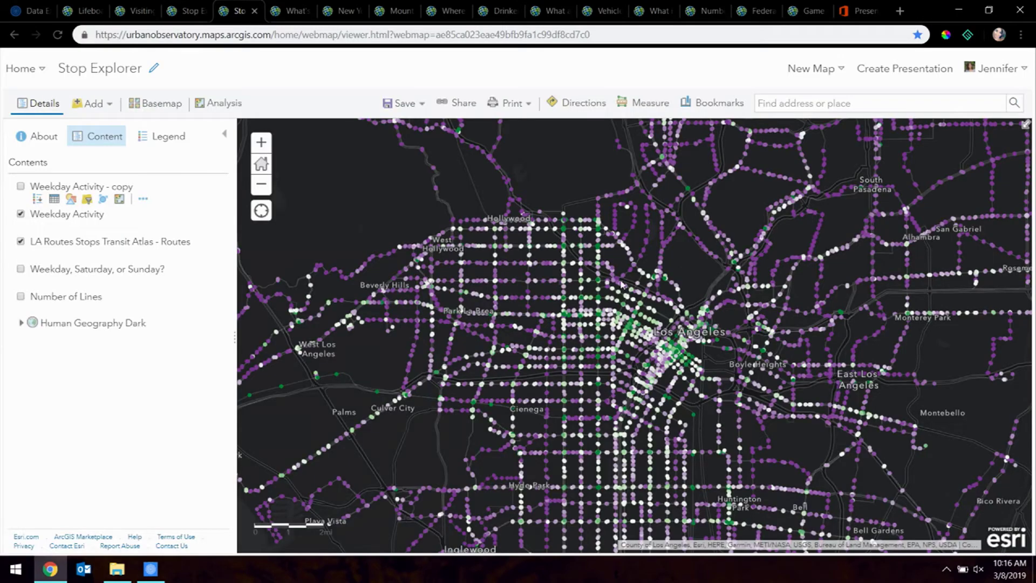
click(652, 384)
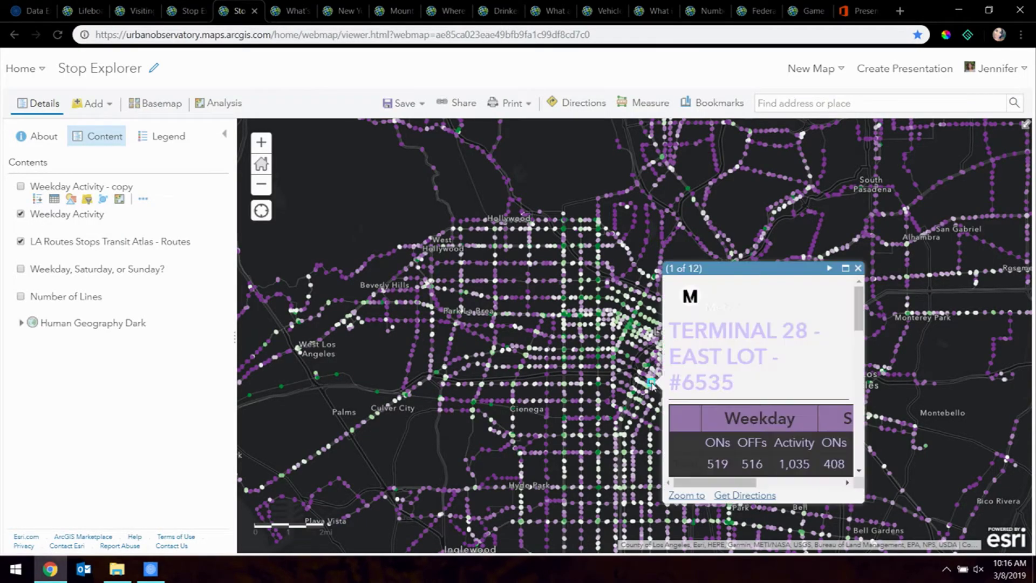
drag(860, 324, 860, 462)
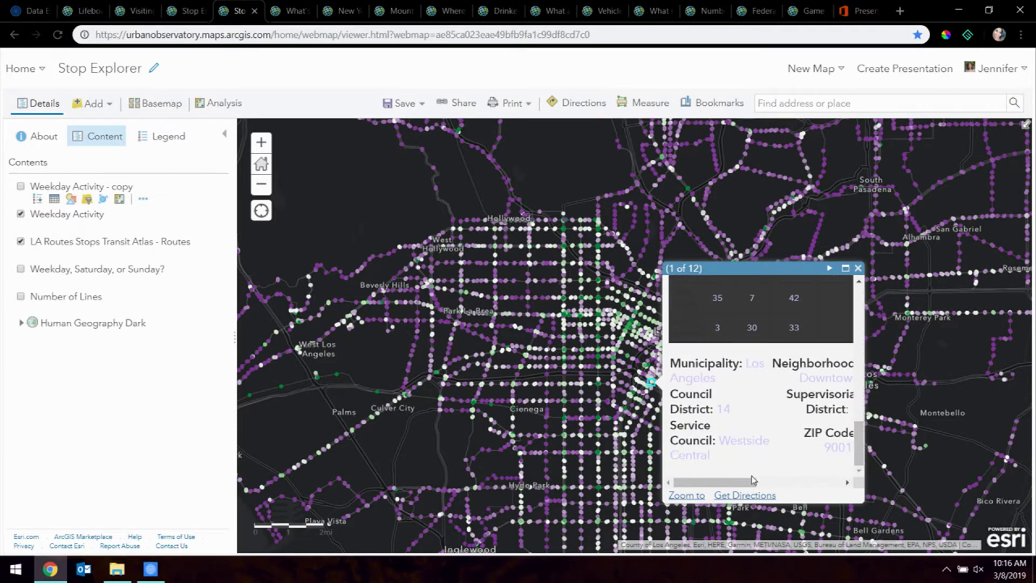
drag(734, 483, 799, 487)
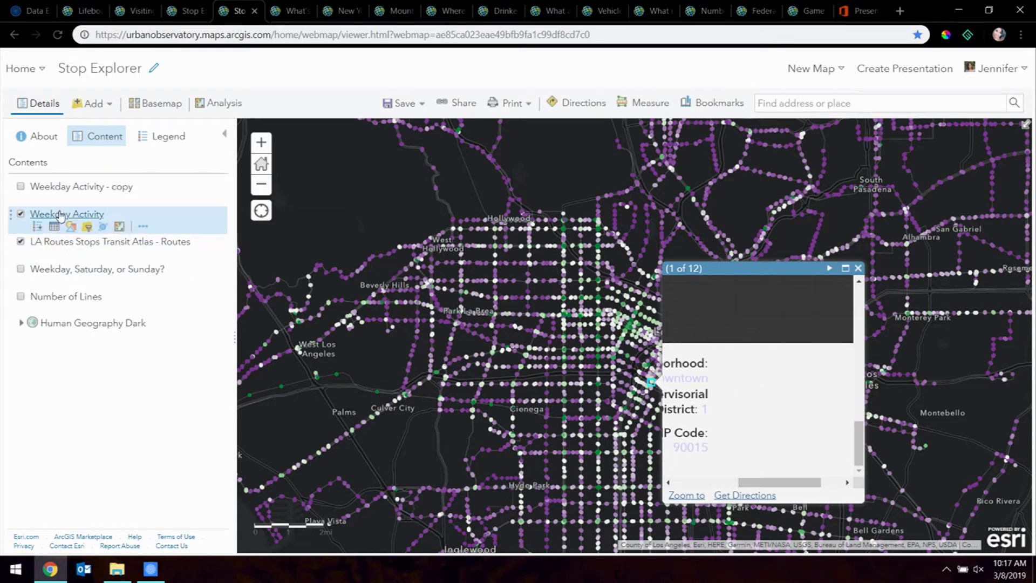
Step: Show the Weekday Activity - copy layer in place of Weekday Activity and style it by the All Weekday Activity attribute
click(20, 214)
click(21, 186)
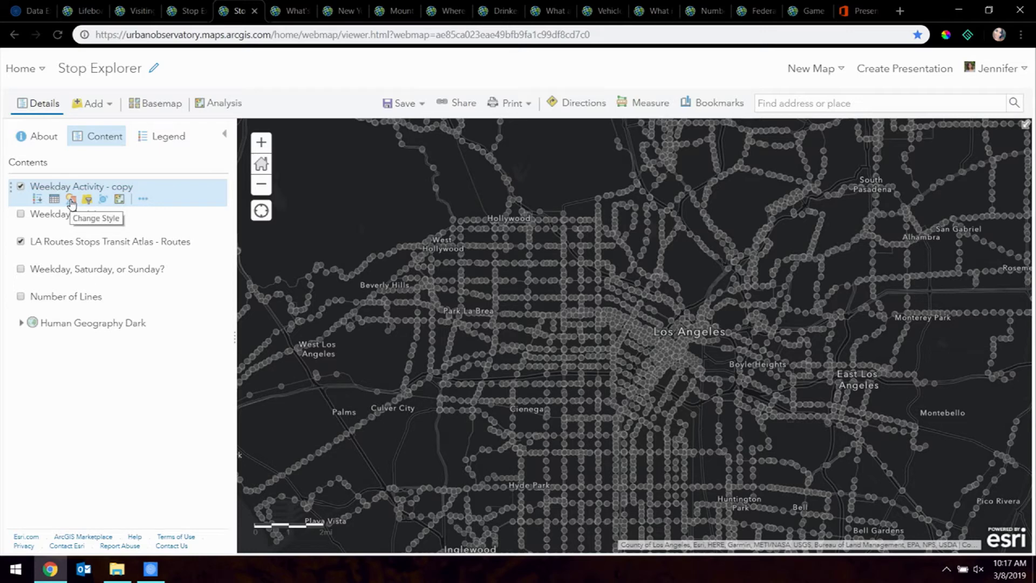
click(71, 200)
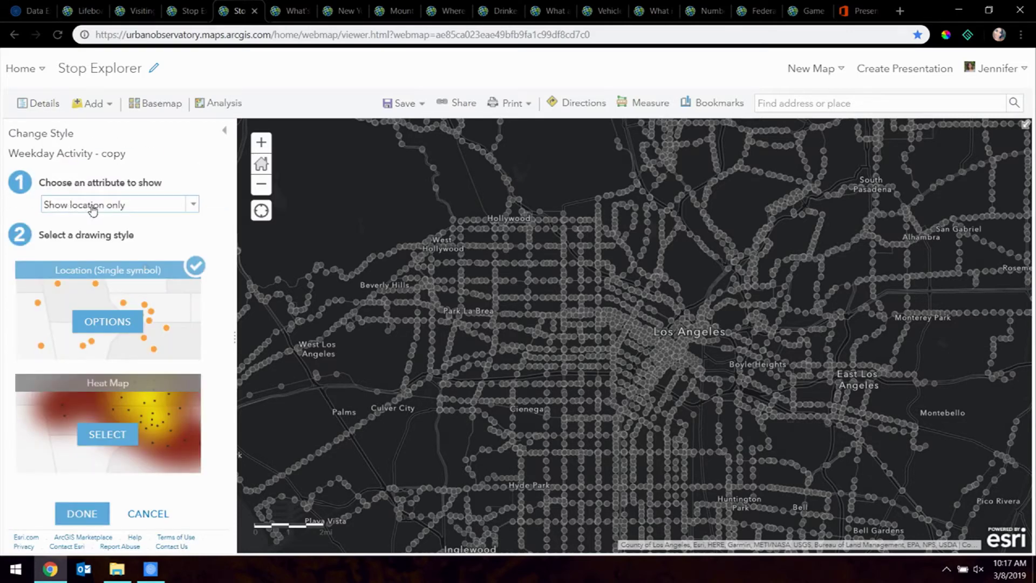
click(92, 207)
scroll(117, 252, down, 3)
scroll(120, 253, down, 5)
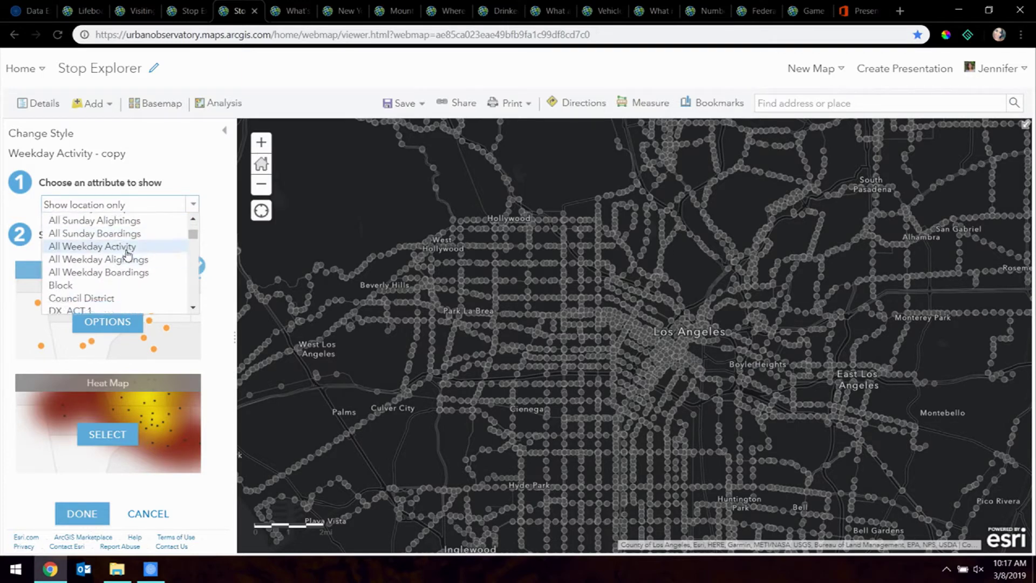
click(127, 247)
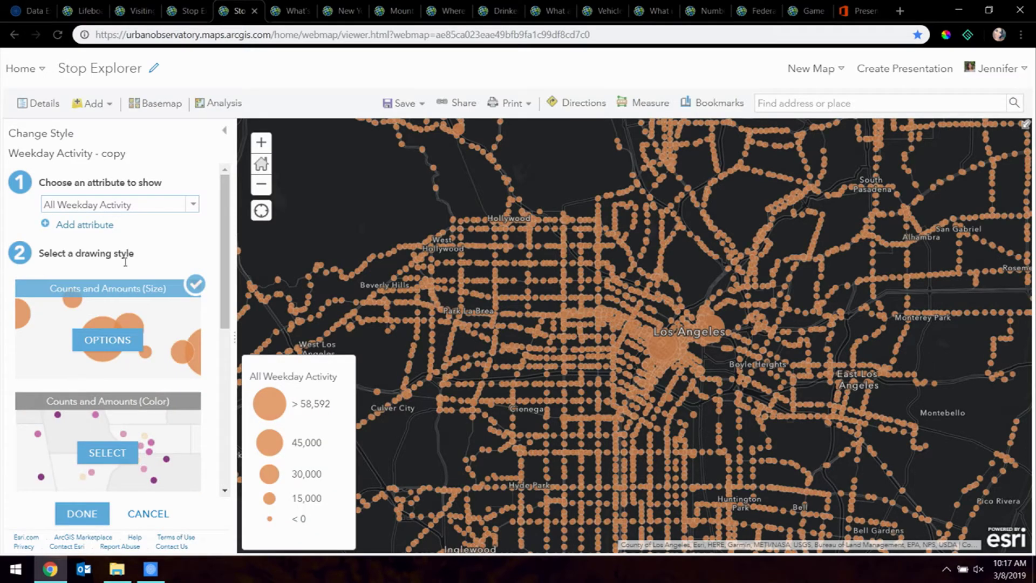
Step: Apply the Counts and Amounts (Color) drawing style and magnify its slider to inspect the histogram's counts and average
click(112, 445)
click(112, 444)
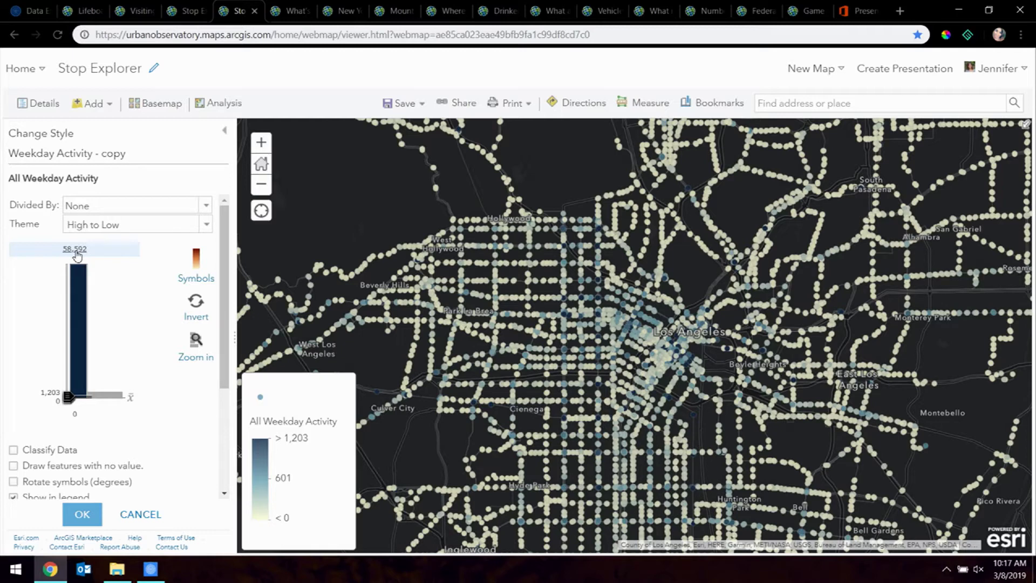
click(197, 356)
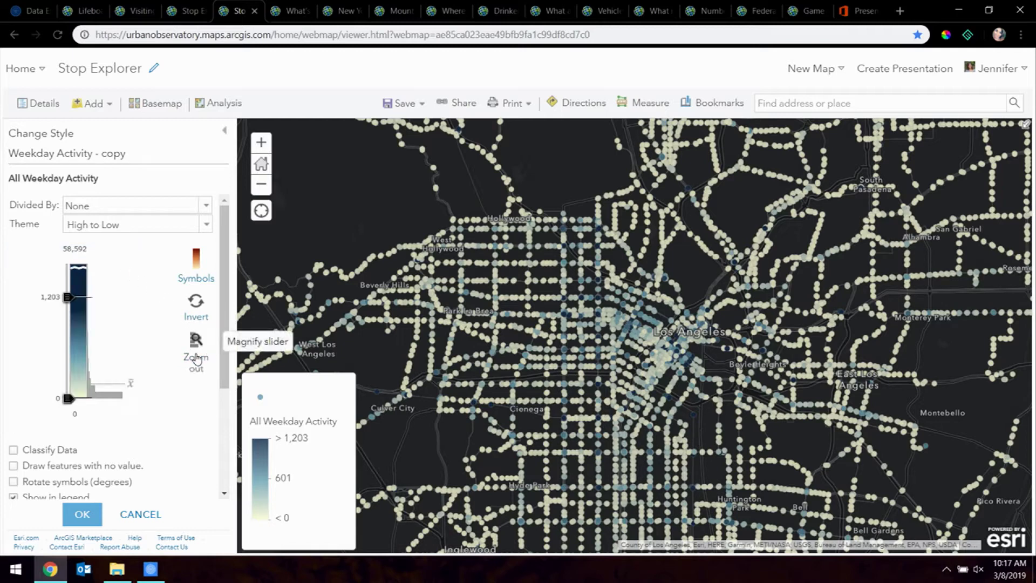
mouse_move(115, 404)
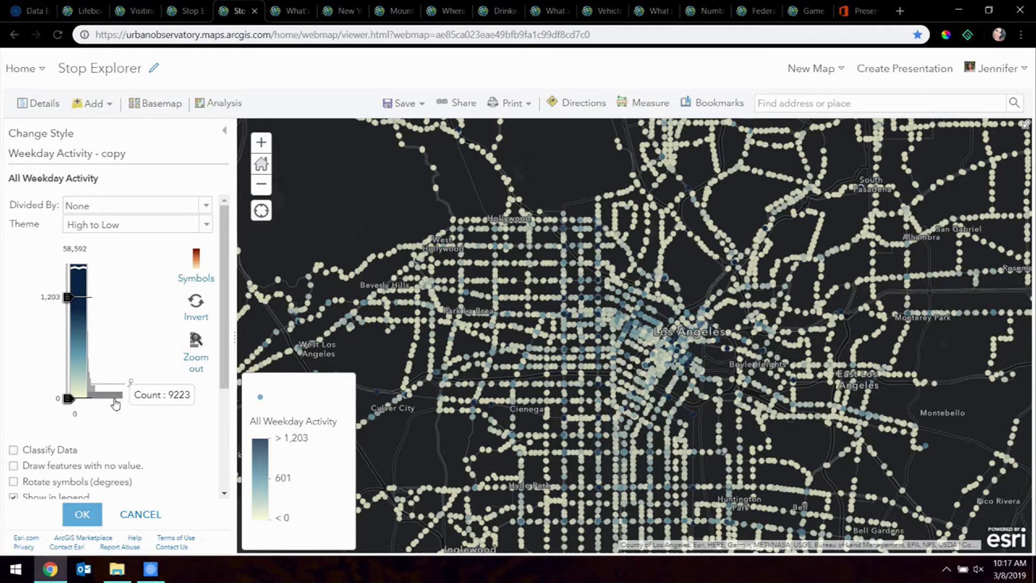
mouse_move(130, 385)
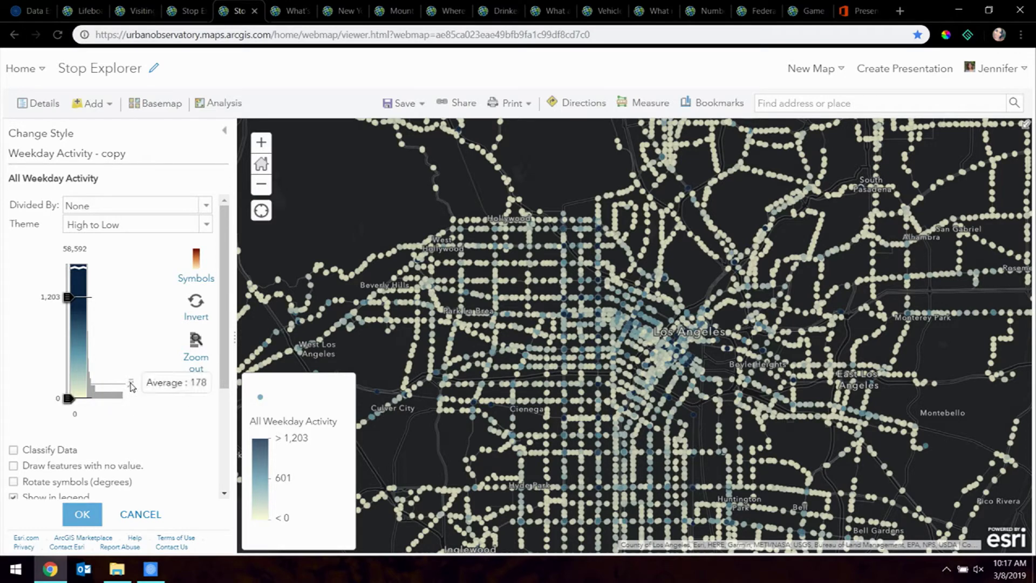
Step: Set the color theme to Above and Below and give the symbols the green-to-purple fill color ramp
click(143, 225)
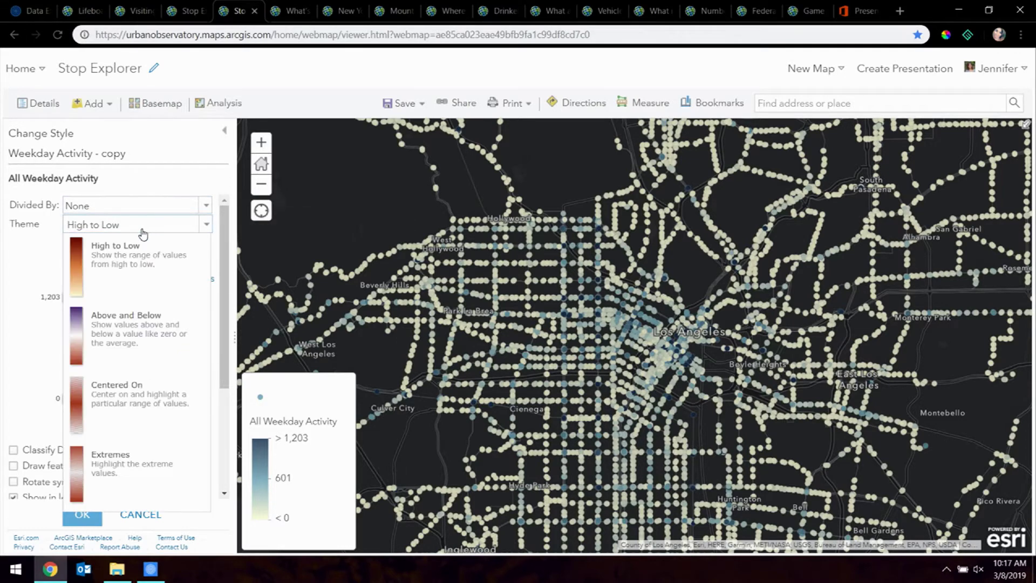
click(123, 325)
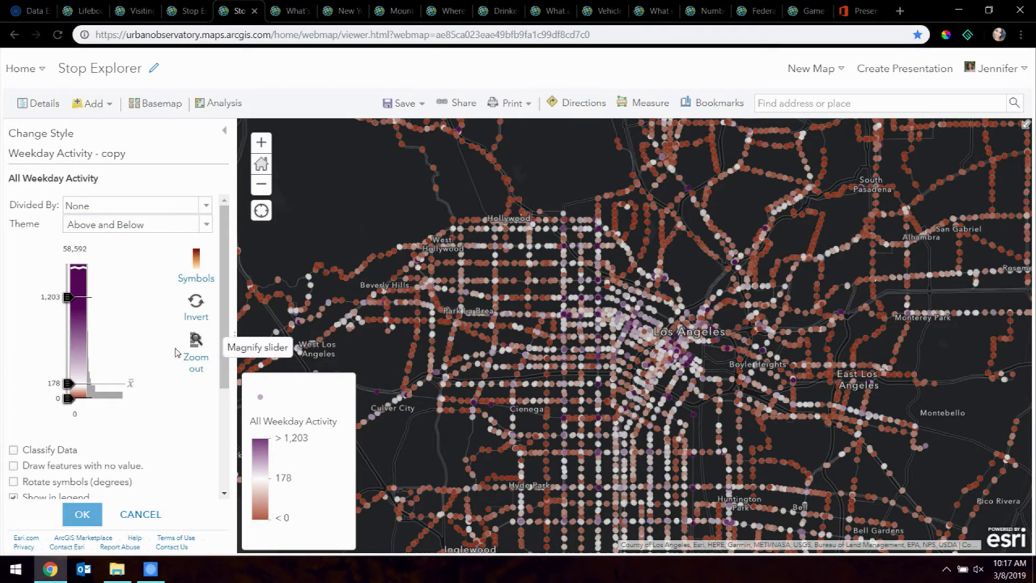
click(191, 285)
click(331, 176)
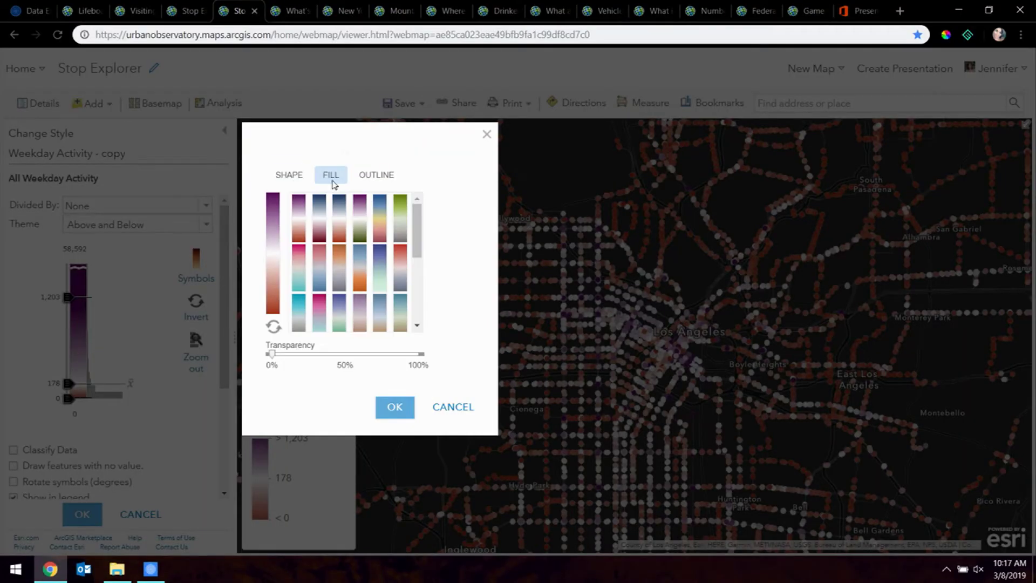
scroll(343, 280, down, 3)
click(360, 256)
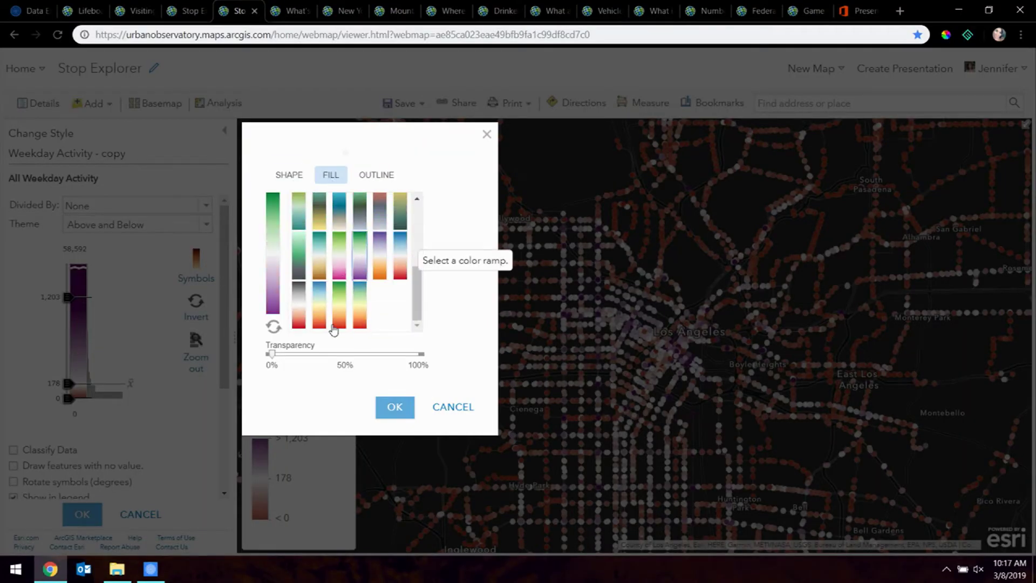
click(389, 412)
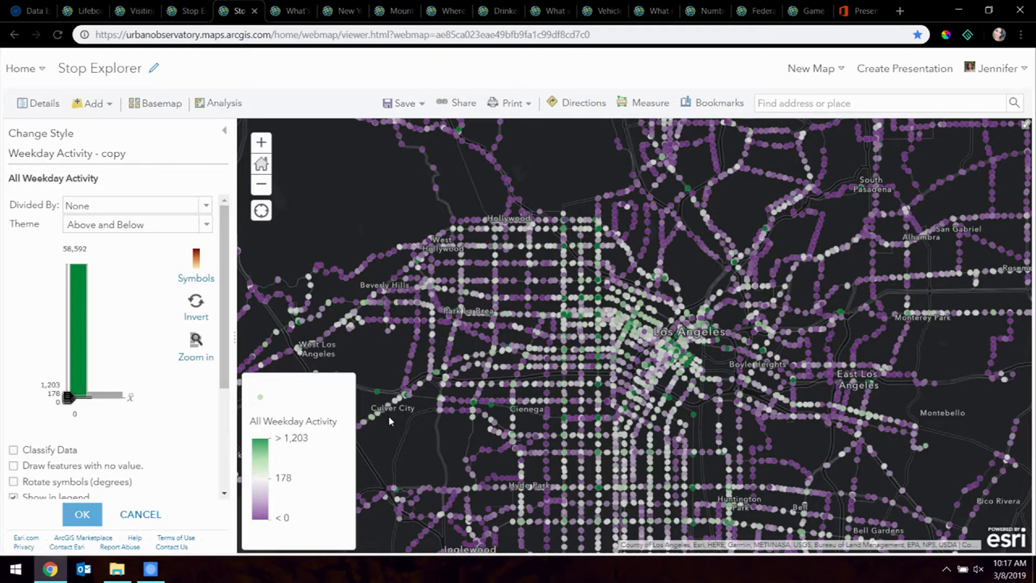
Step: Try raising the upper color slider value to 45,233, examine the downtown Los Angeles stops, and discard the style changes
click(191, 356)
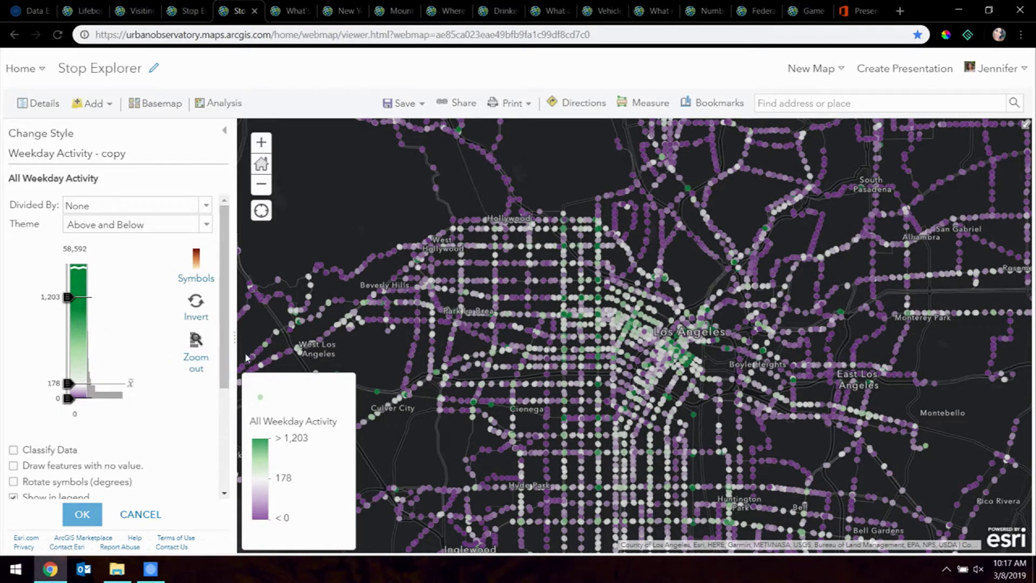
click(196, 345)
drag(70, 391, 71, 296)
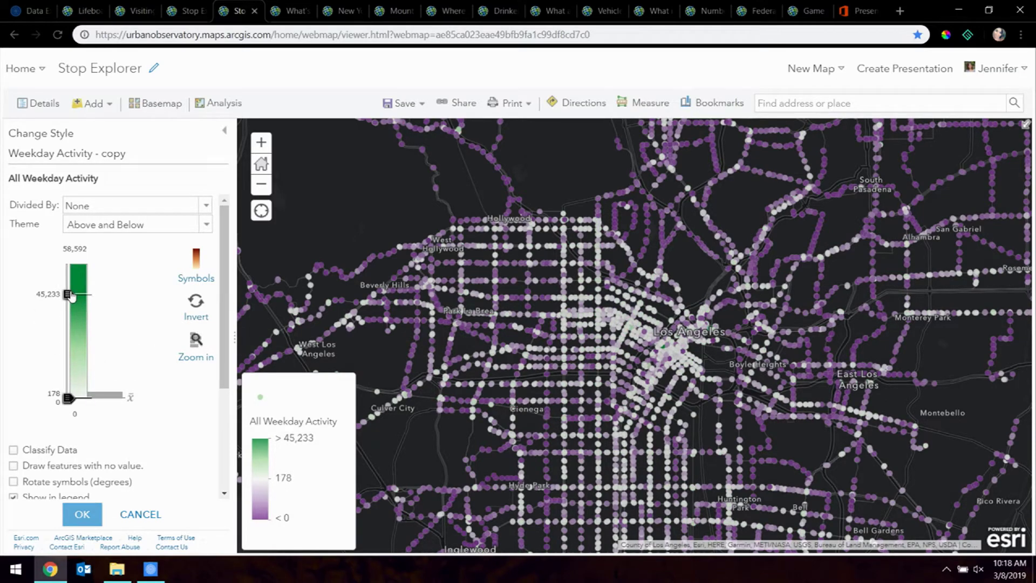
scroll(668, 337, up, 2)
scroll(623, 382, up, 2)
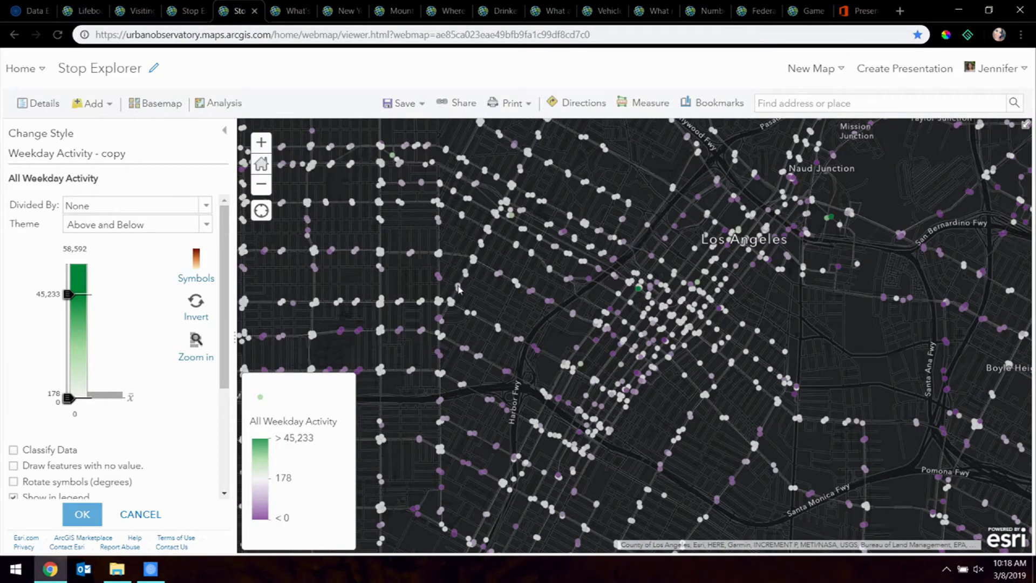
click(145, 510)
click(145, 514)
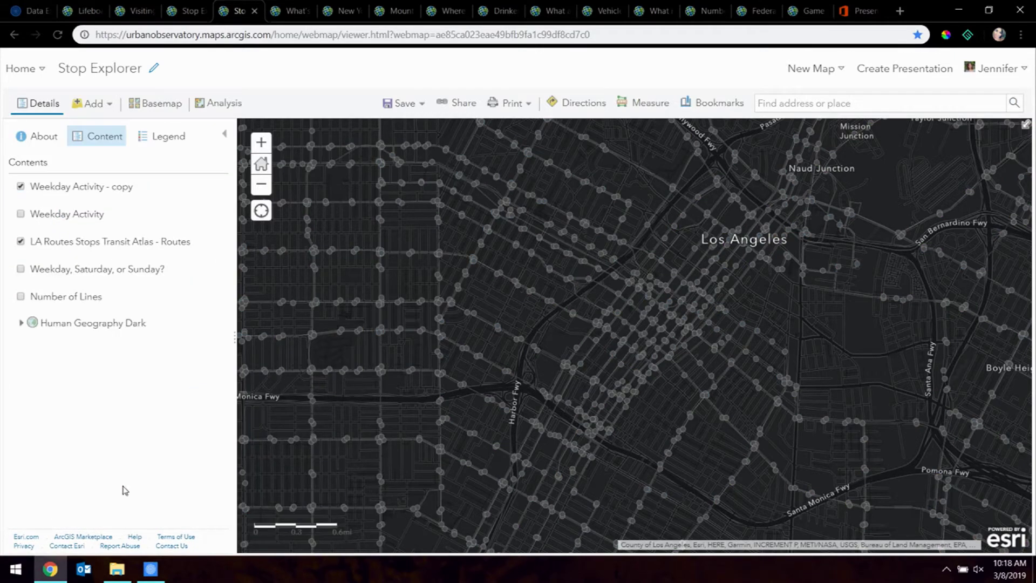
Step: Show the Weekday Activity layer in place of its copy and inspect the HTML source of its custom pop-up display
click(20, 186)
click(21, 214)
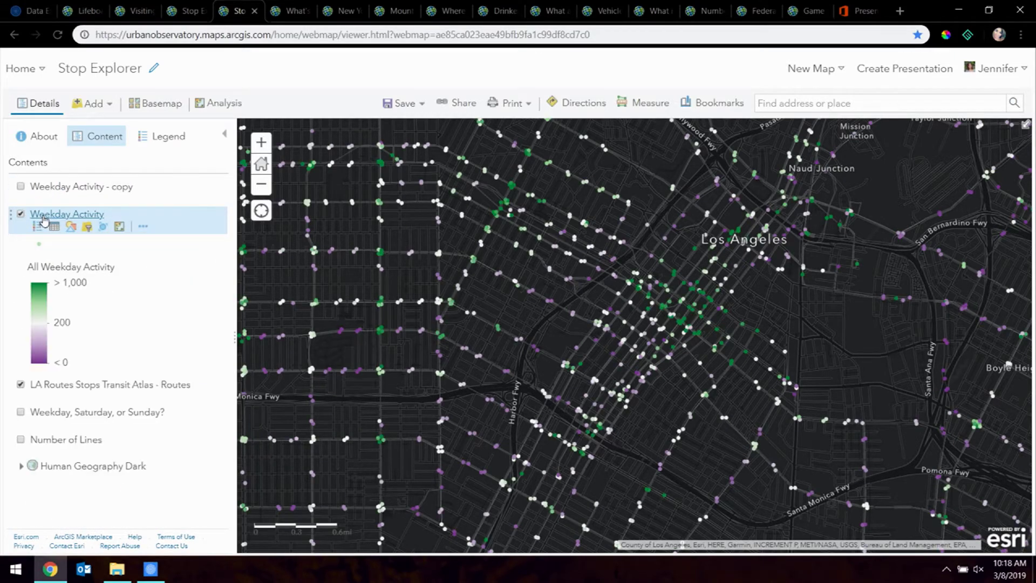
click(142, 228)
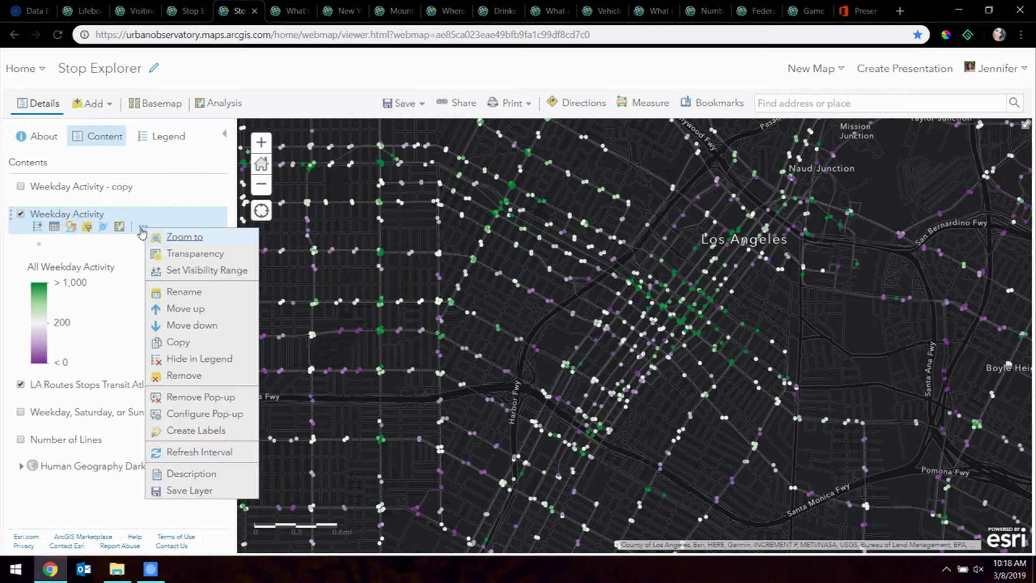
click(187, 413)
click(68, 340)
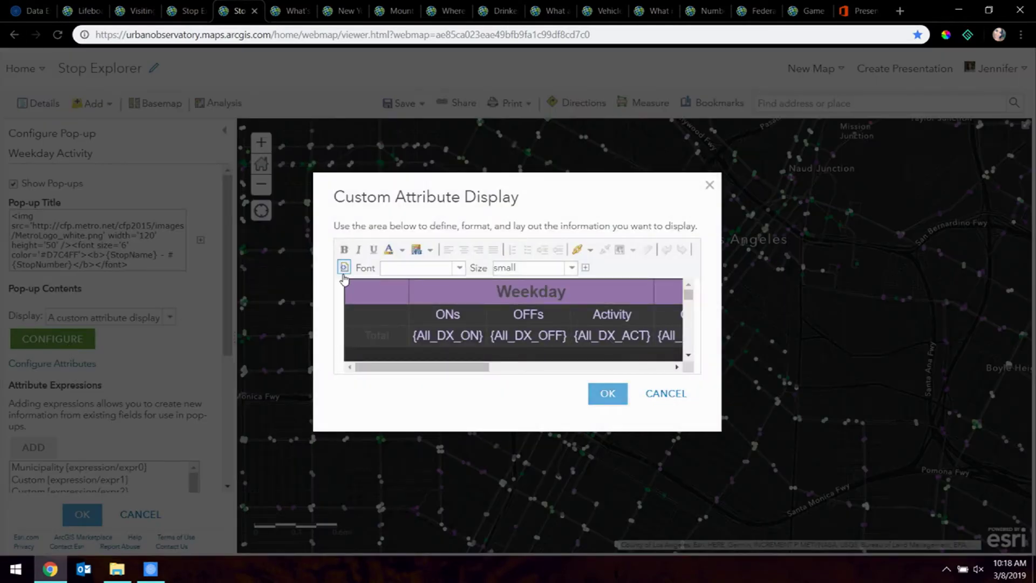
click(344, 267)
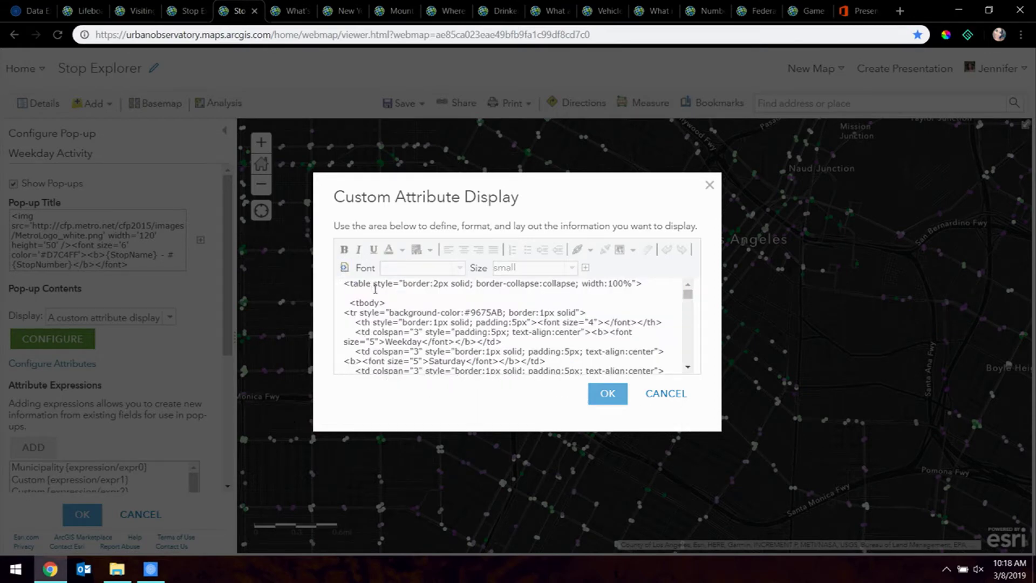
click(709, 186)
Step: Switch to the Prezi presentation, present it full screen from the Map "where" slide and advance to the next view
click(20, 14)
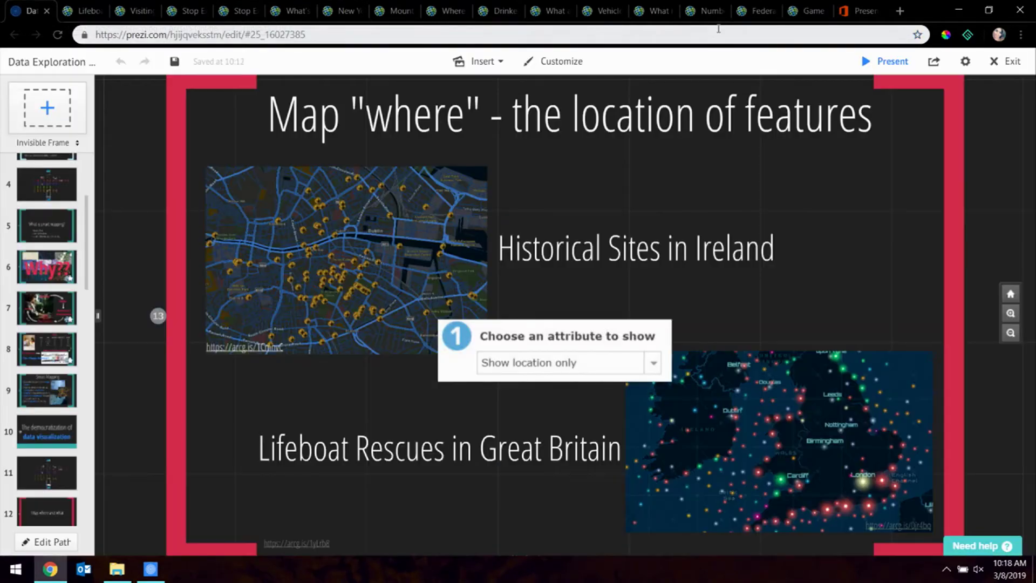
click(902, 62)
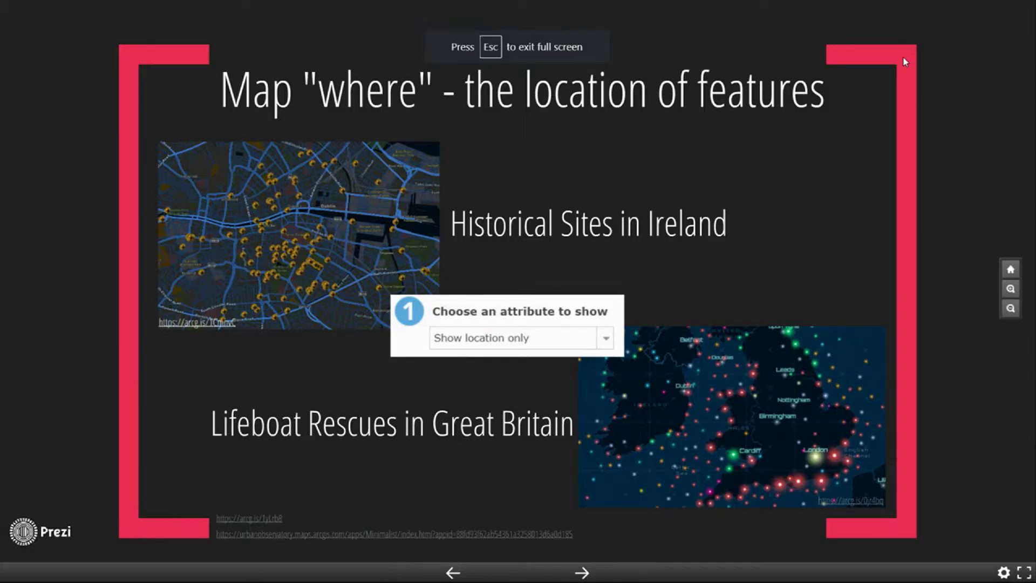
key(Right)
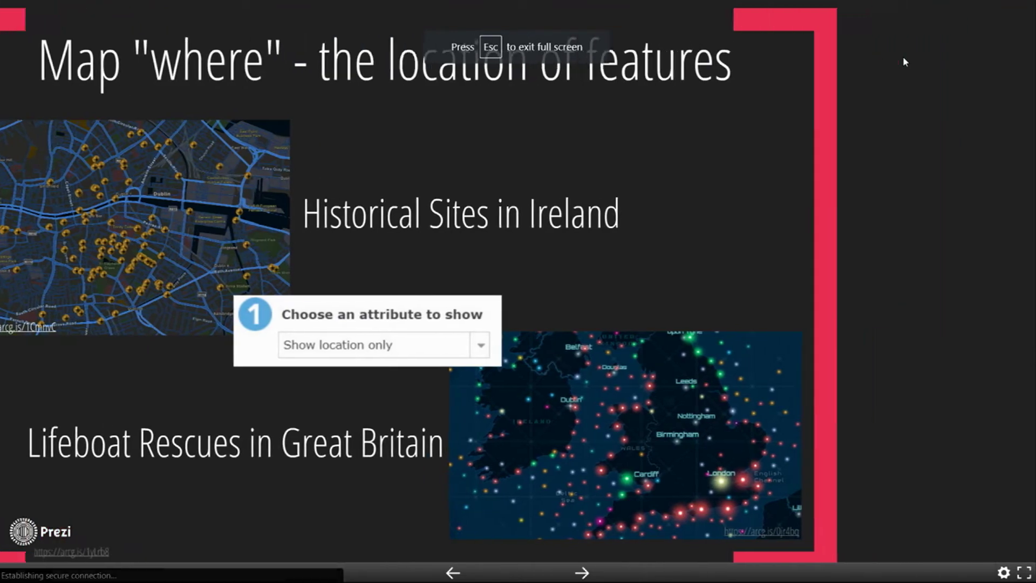
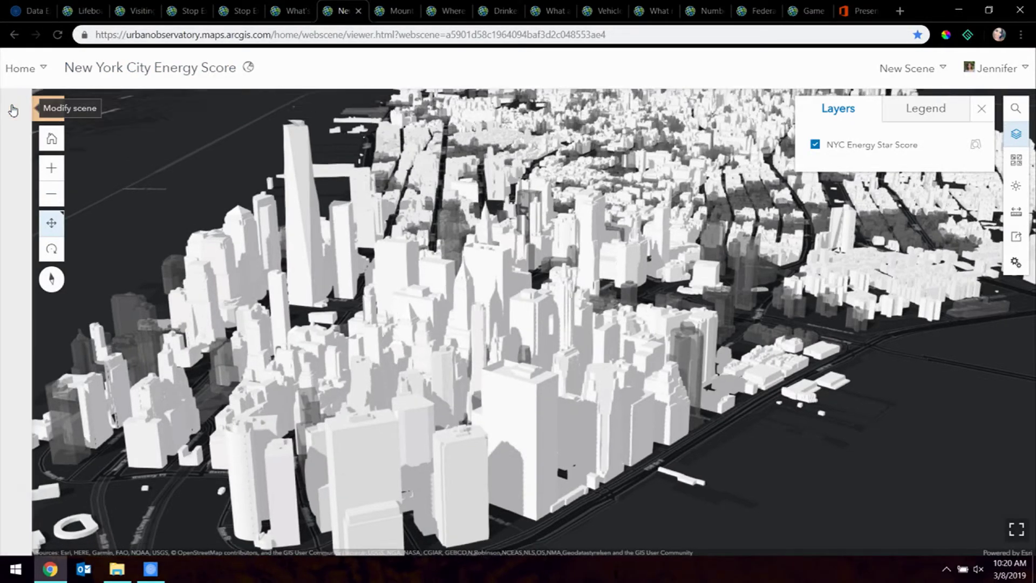
Step: Open the New York City Energy Score scene for modification and style the NYC Energy Star Score layer by Energy Star Score
click(13, 111)
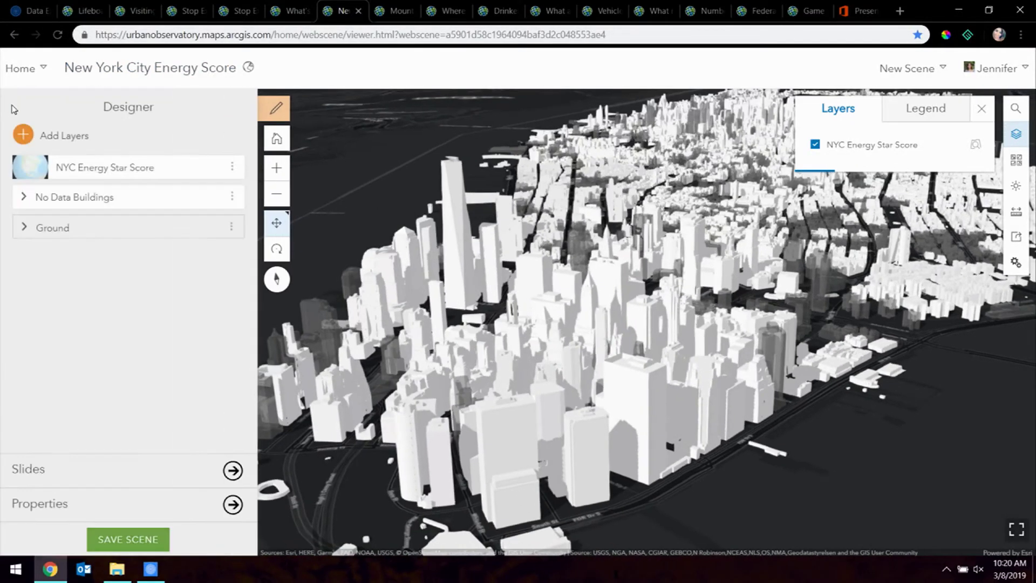
click(104, 169)
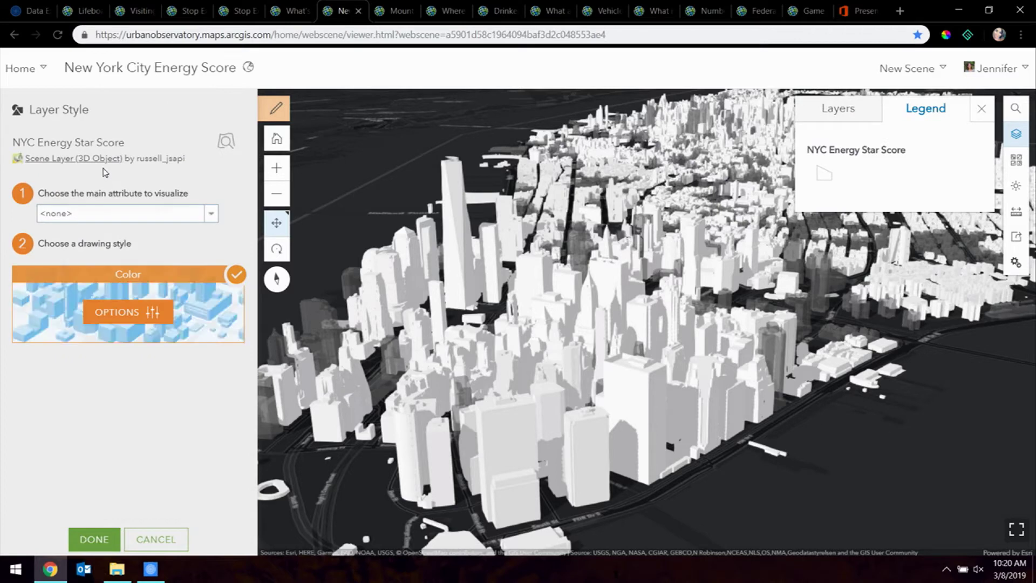
click(132, 218)
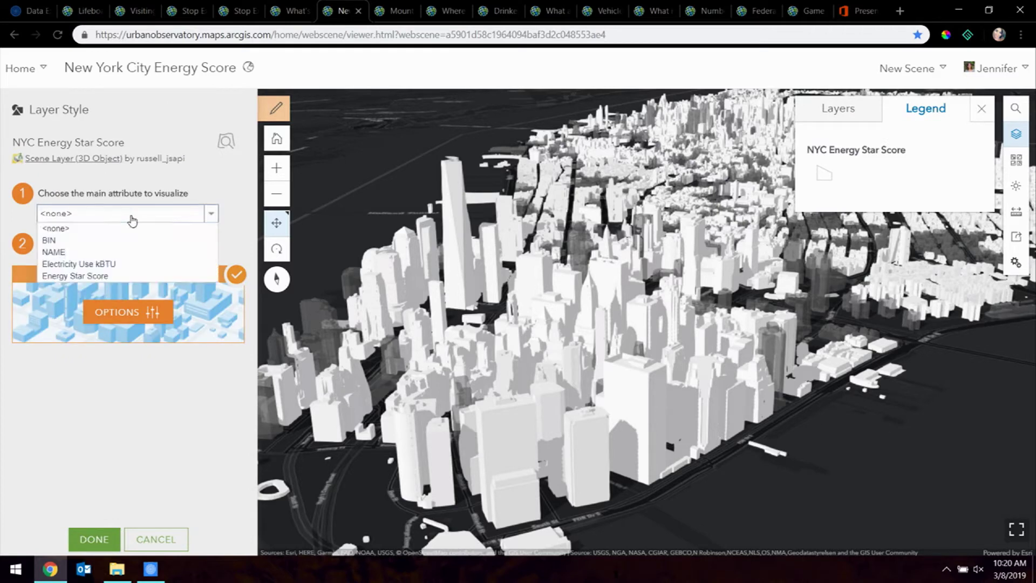
click(102, 277)
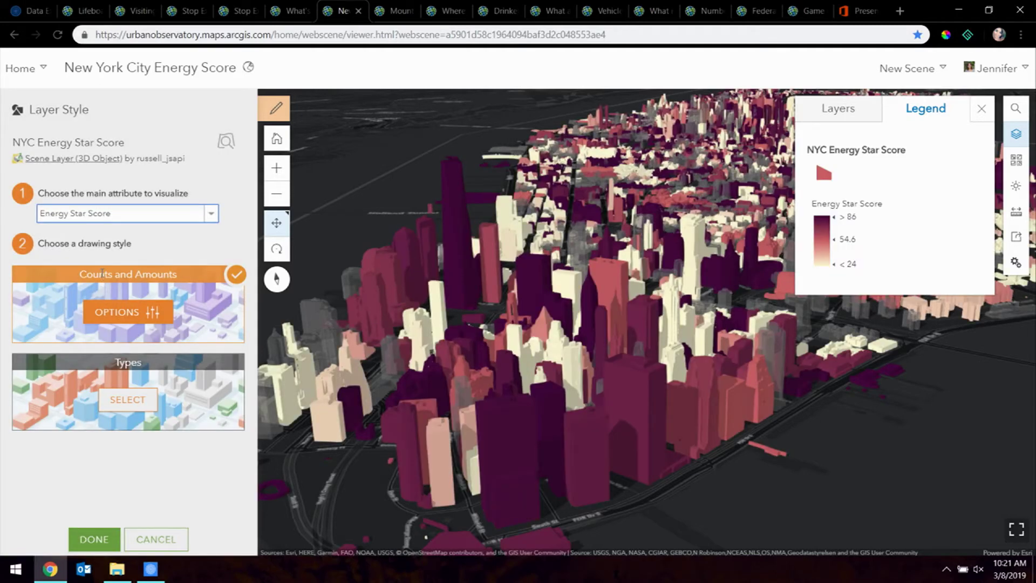
Step: In the Counts and Amounts options, set the color ramp's upper value to 90 and its lower value to 20
click(132, 310)
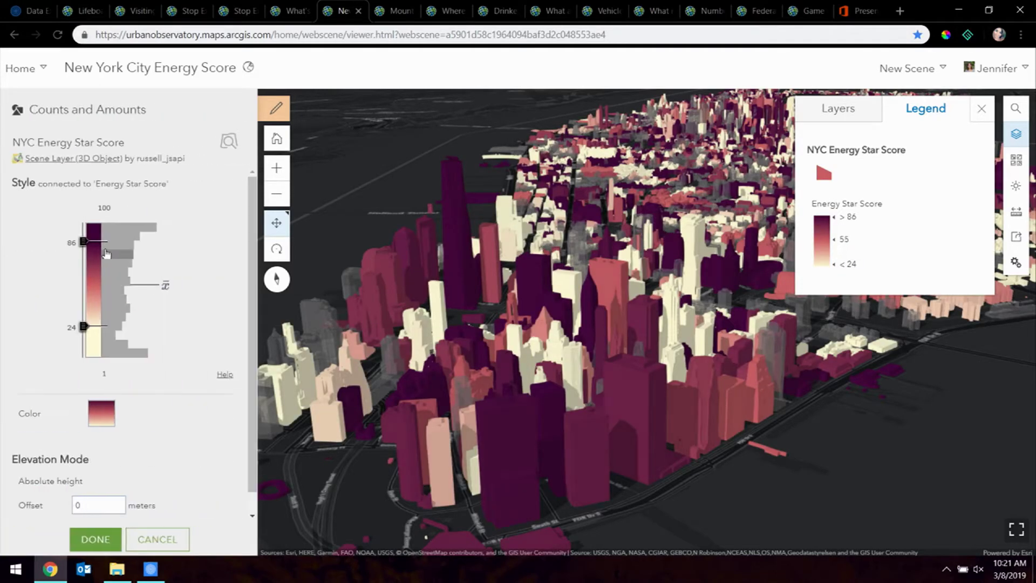
click(71, 245)
text(90)
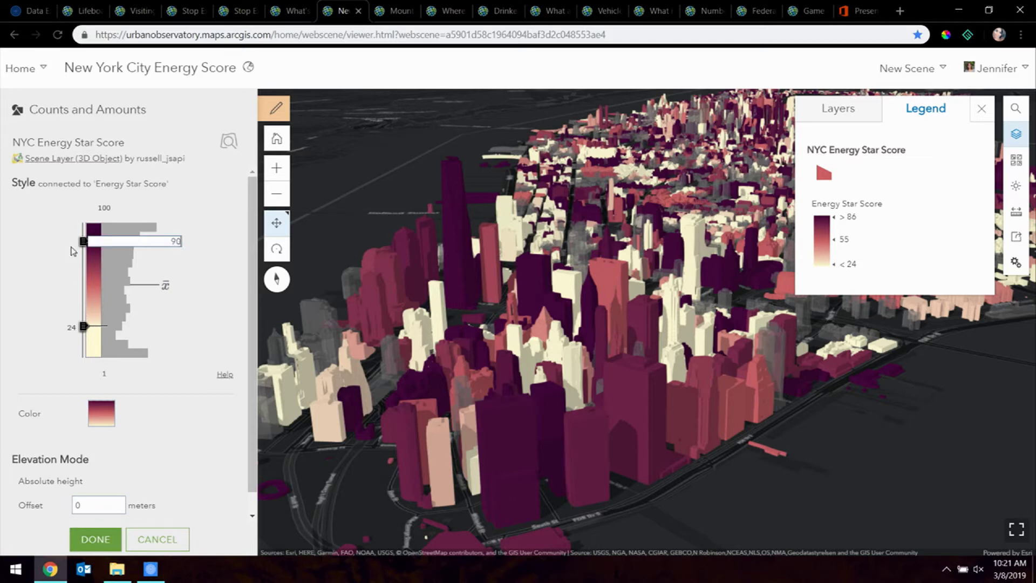
key(Return)
click(73, 330)
text(20)
key(Return)
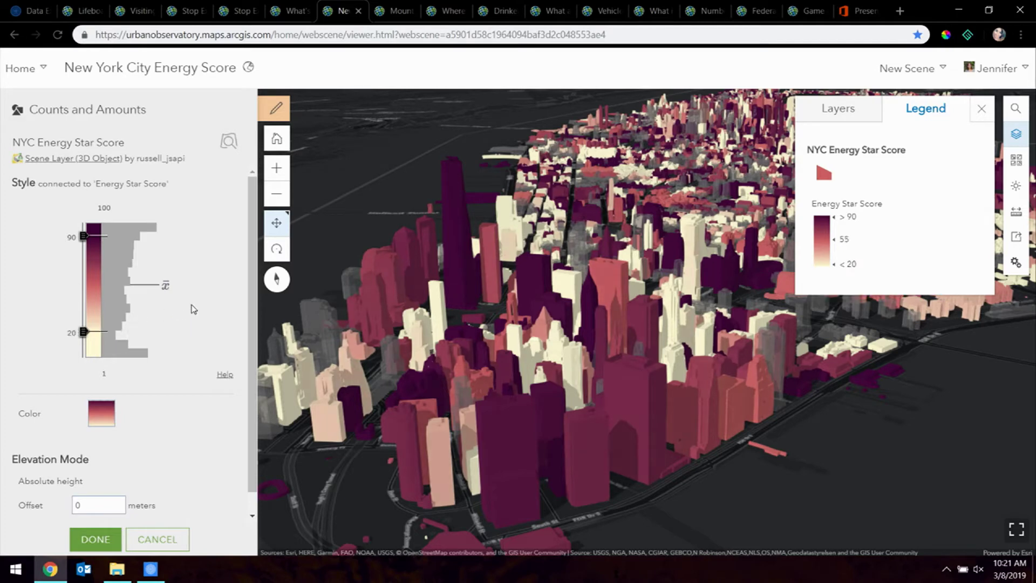
Step: Apply the gray-to-teal color ramp to the buildings, inverted so that high energy scores are teal
mouse_move(165, 288)
scroll(181, 420, down, 1)
click(103, 396)
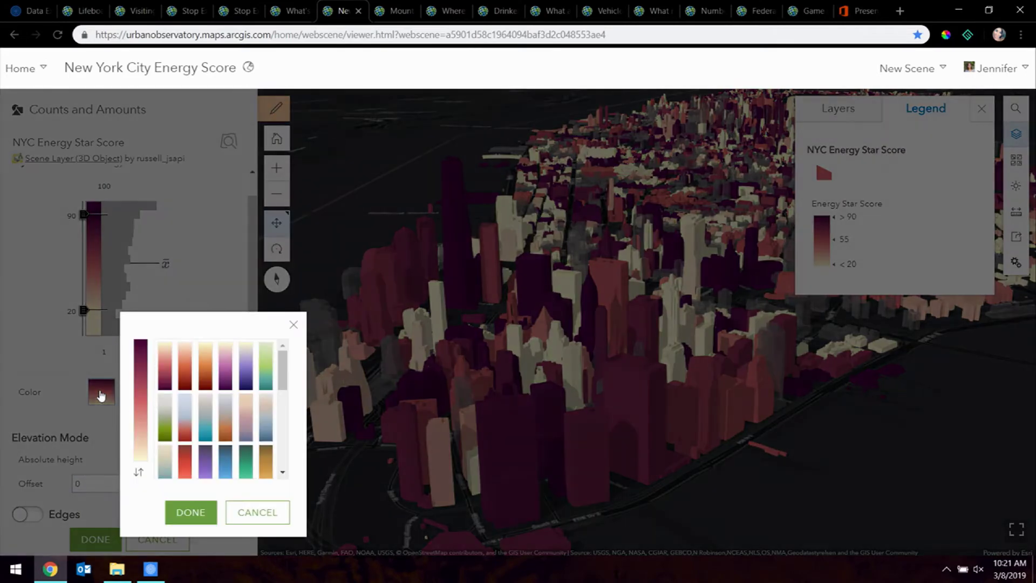
click(175, 450)
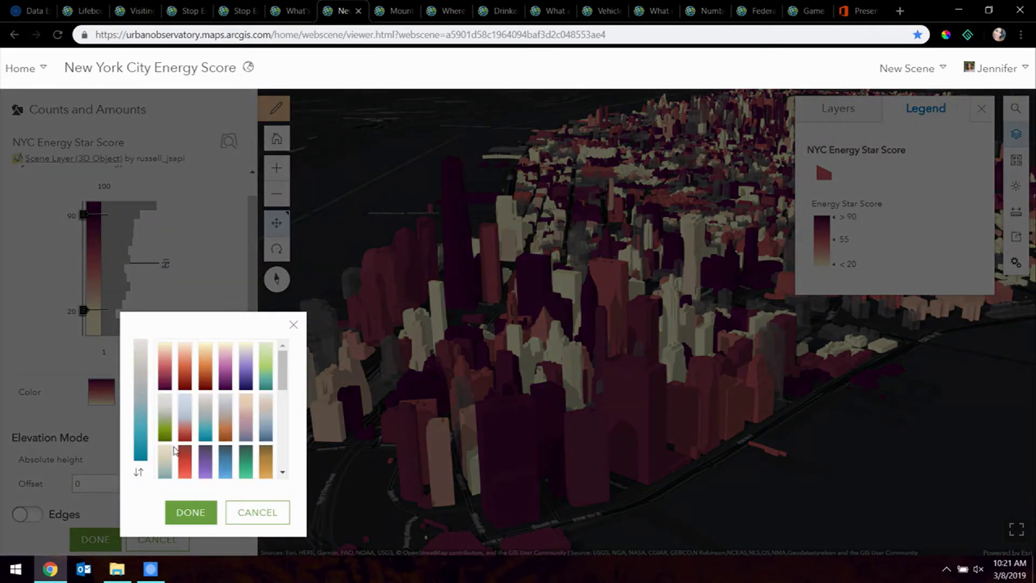
click(138, 473)
click(190, 513)
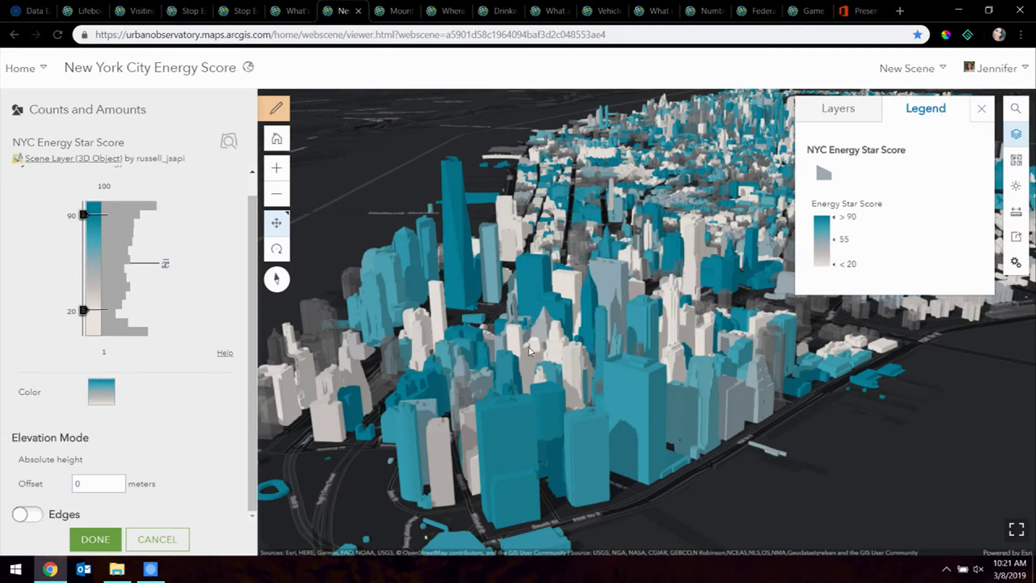
Step: Turn on building edges and examine the outlined Lower Manhattan buildings up close
scroll(570, 334, up, 3)
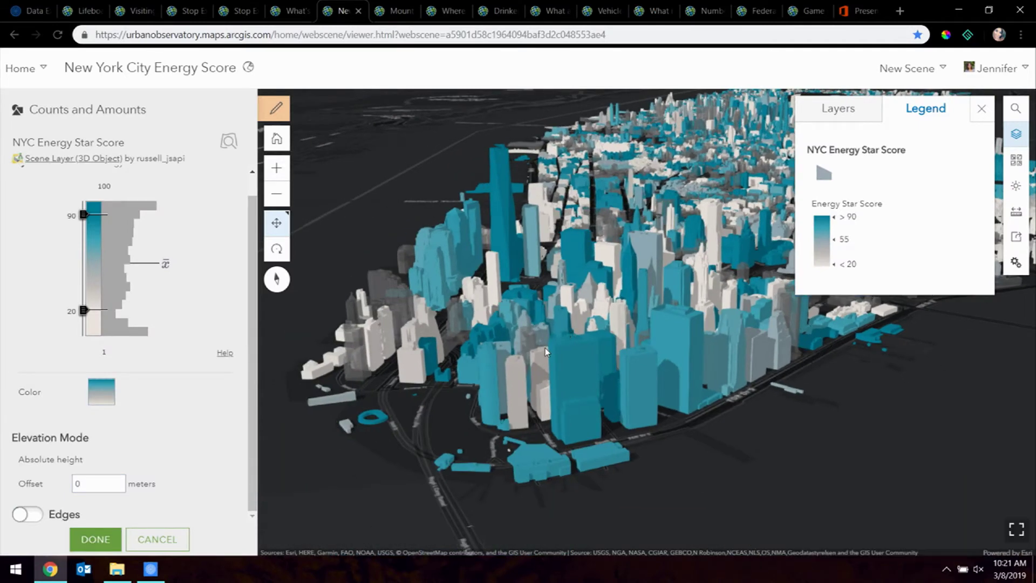
click(30, 514)
scroll(546, 326, up, 5)
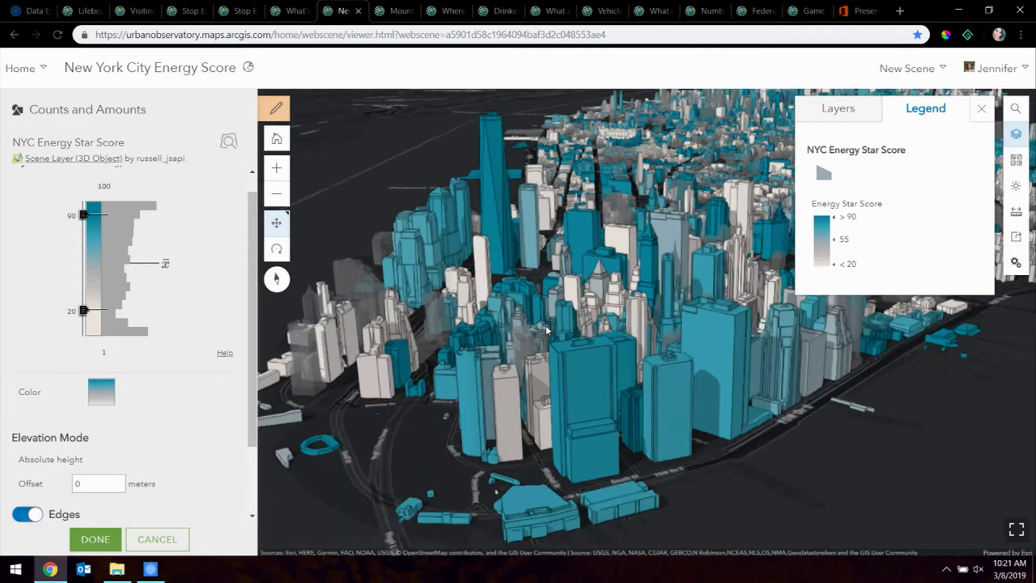
drag(632, 331, 694, 315)
drag(762, 321, 821, 326)
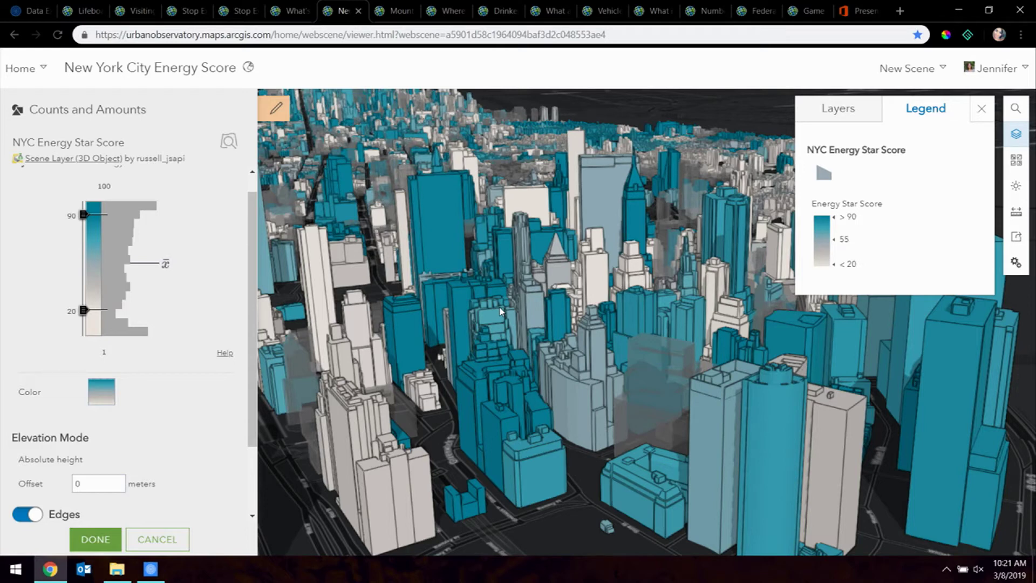
Step: Set the color ramp's lower value to 50 and examine the recolored buildings
click(73, 217)
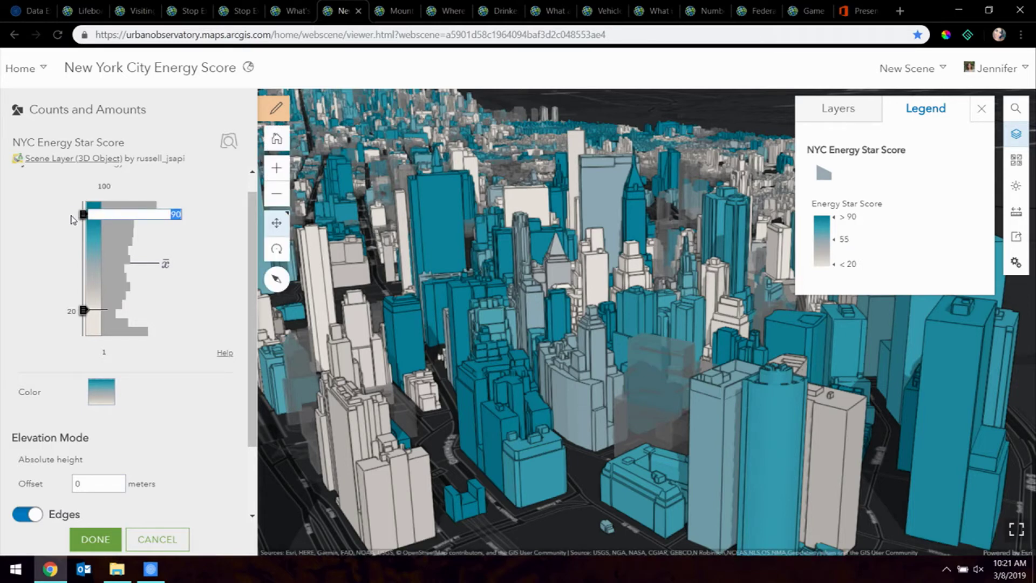
click(74, 312)
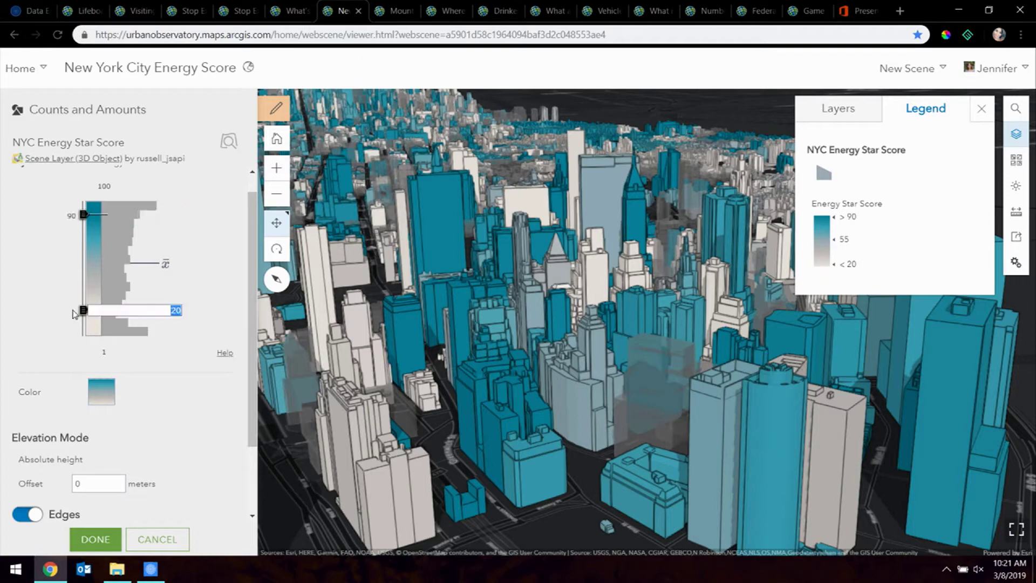
text(50)
key(Return)
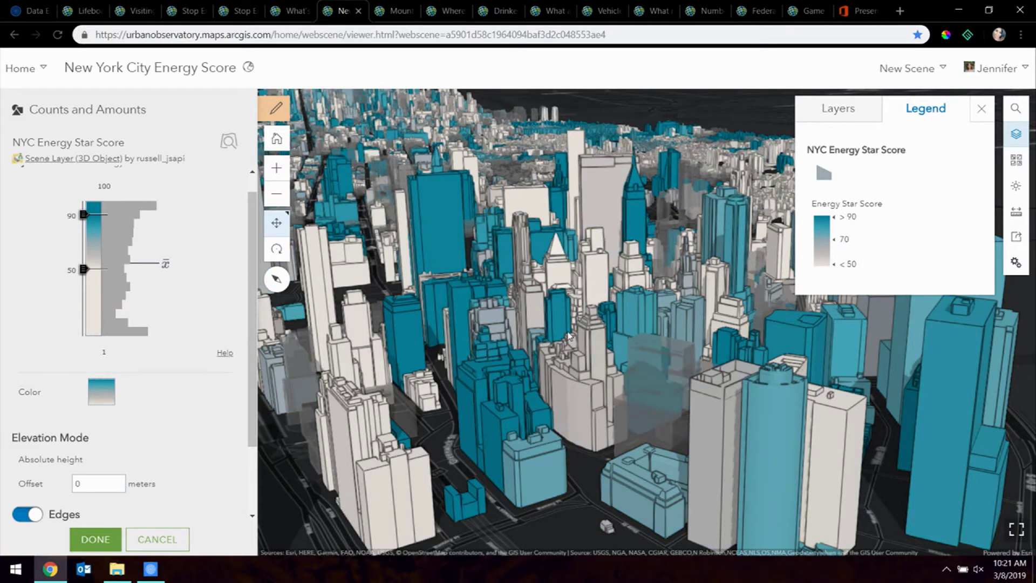
drag(538, 361, 438, 464)
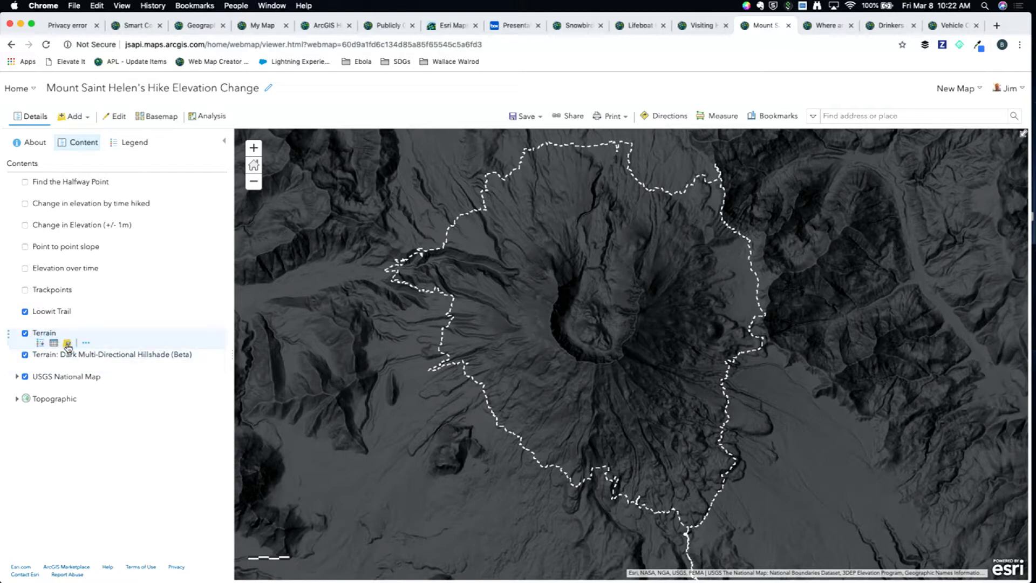
Step: Expand the Loowit Trail layer in the Mount Saint Helen's map, show the Trackpoints layer and play its time animation
click(48, 312)
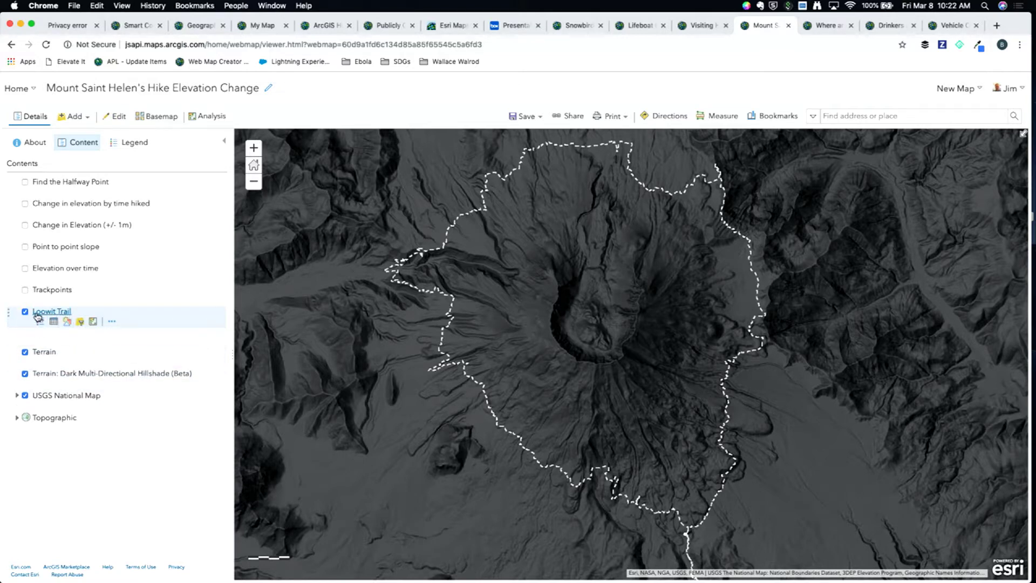
click(27, 291)
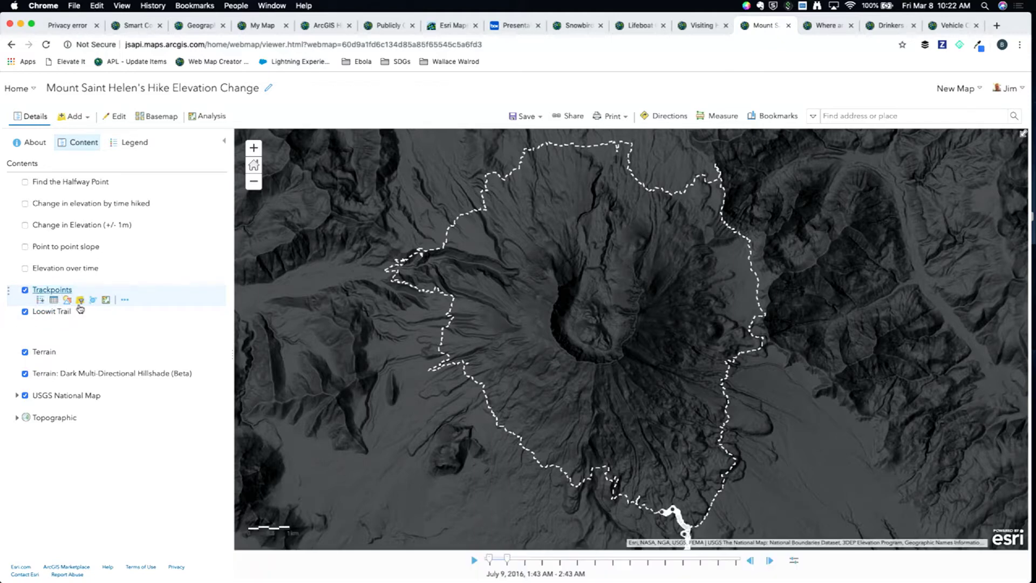
click(473, 561)
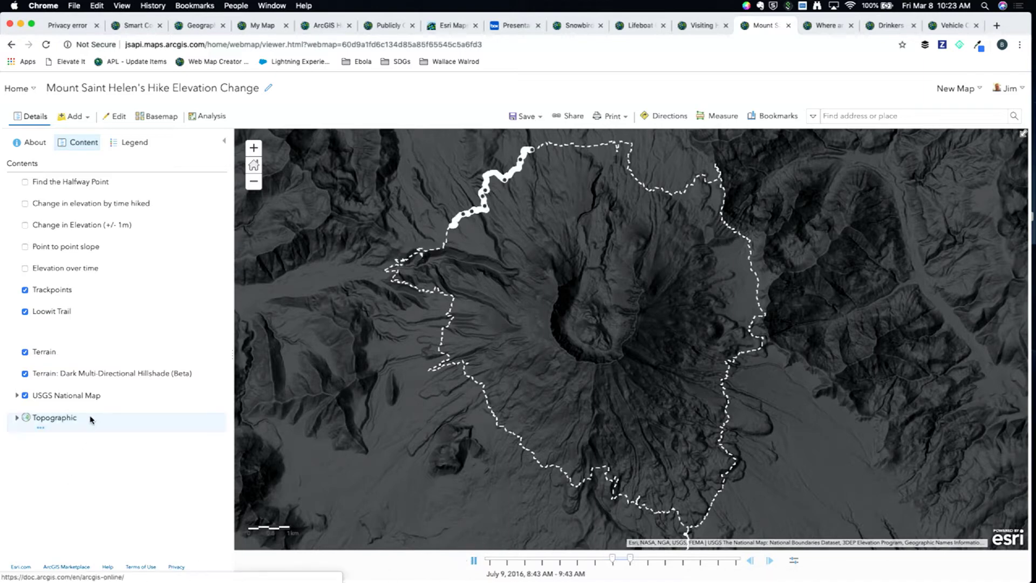
Step: Show the Elevation over time layer in place of Trackpoints, play its time animation and pause it
click(25, 289)
click(25, 269)
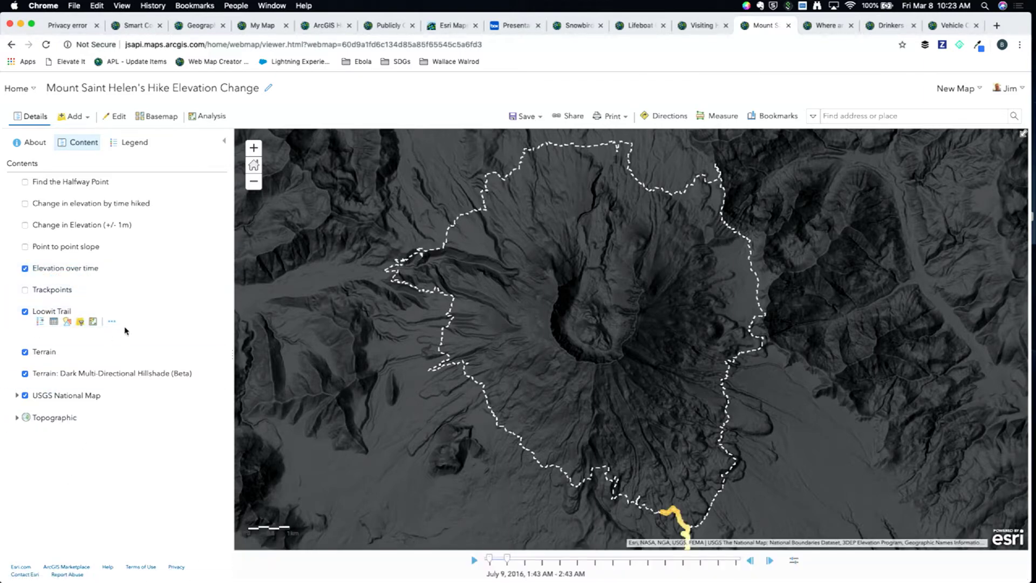
click(473, 561)
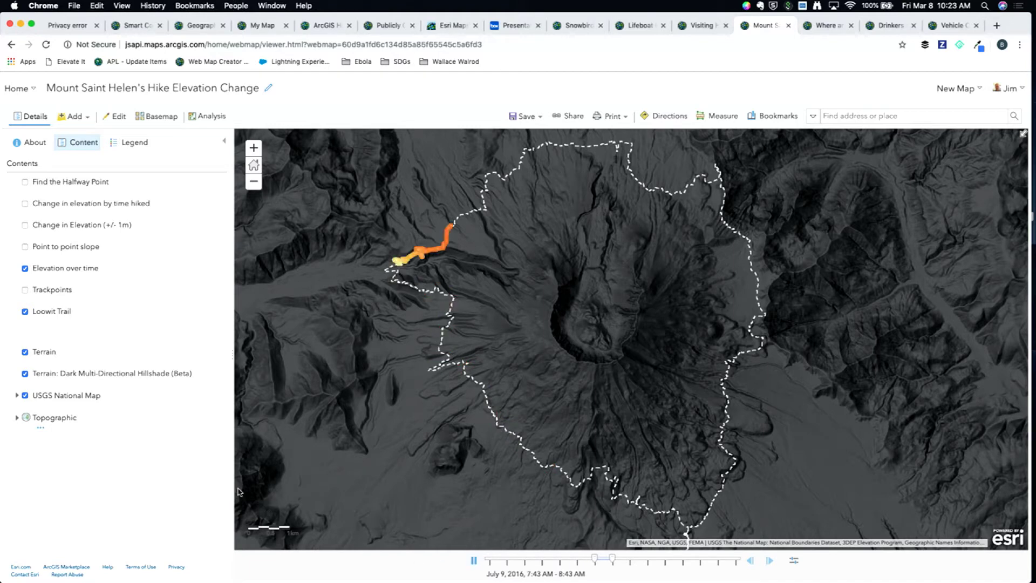
click(474, 560)
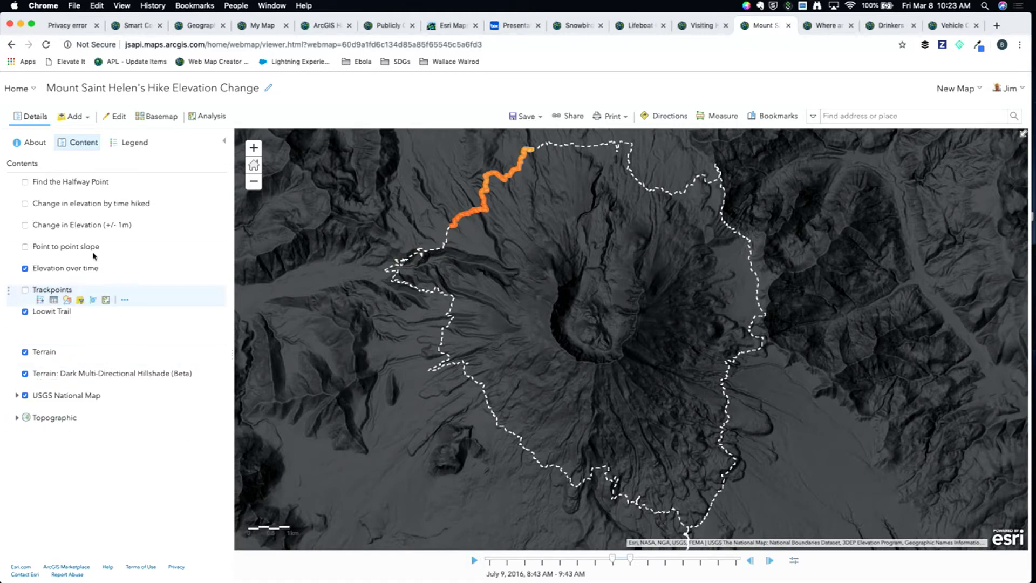
Step: Open the Counts and Amounts (Color) style options of the Elevation over time layer after reviewing its attributes and drawing styles
click(56, 269)
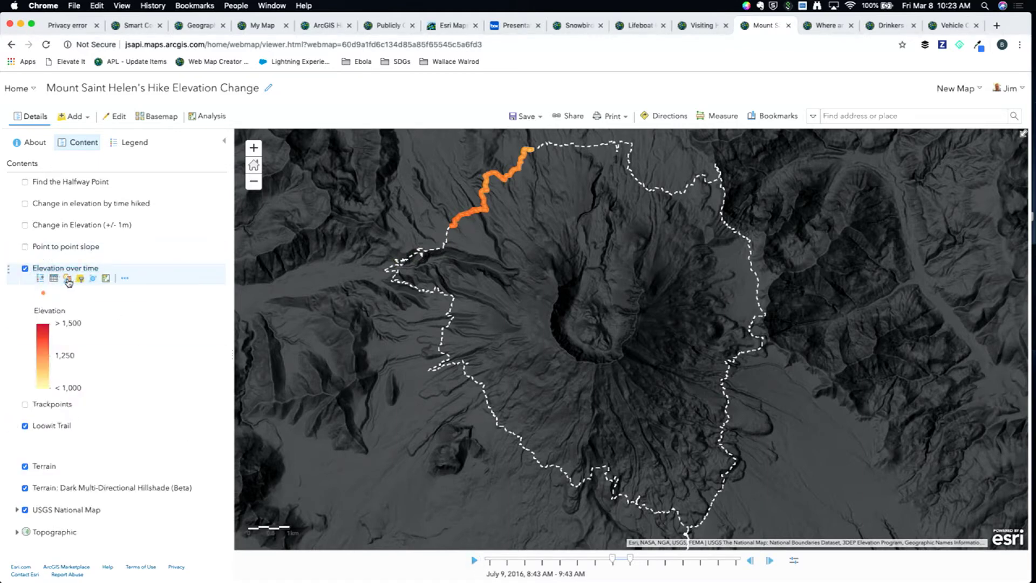
click(67, 279)
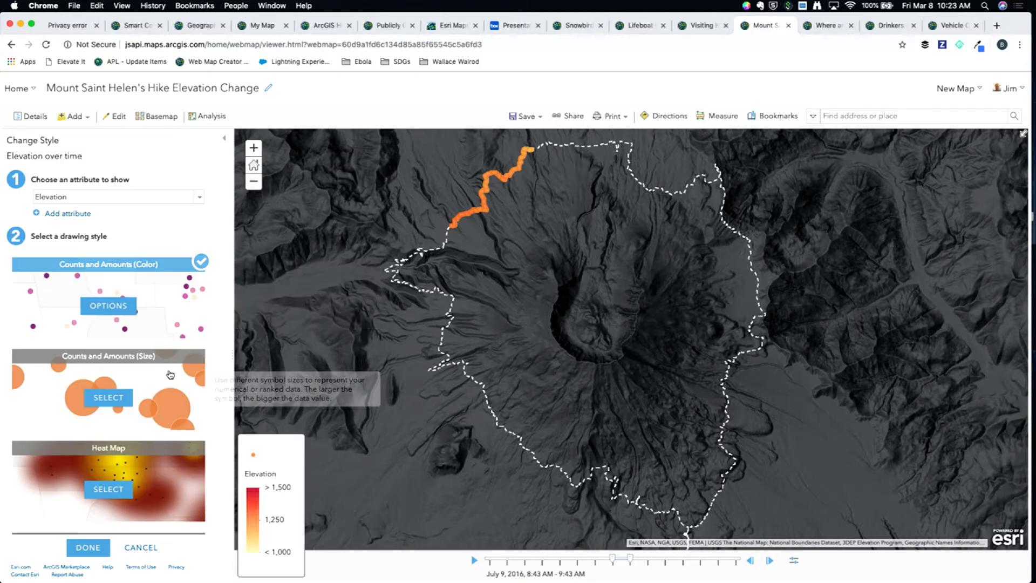
click(198, 199)
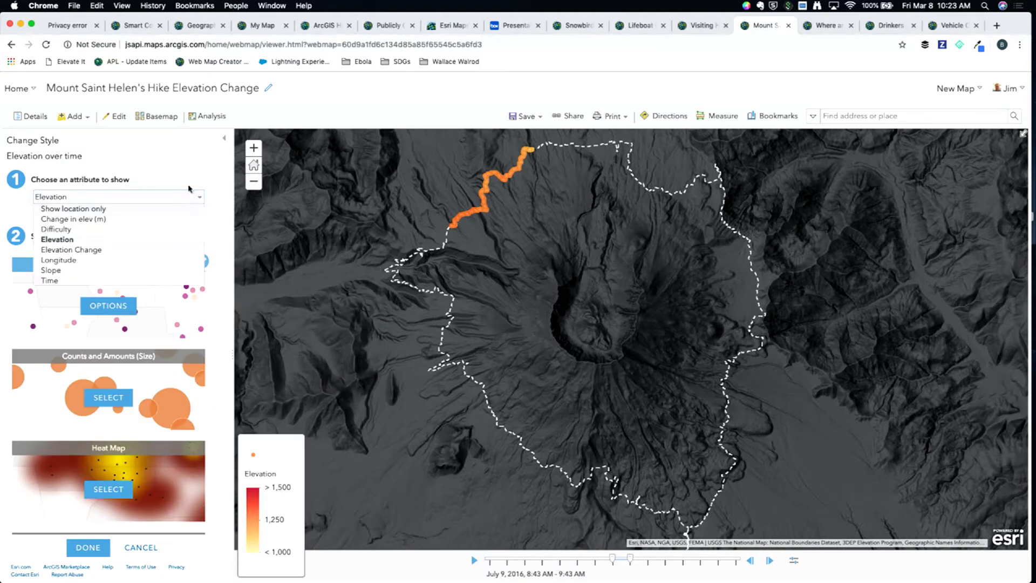
click(192, 190)
scroll(136, 339, down, 3)
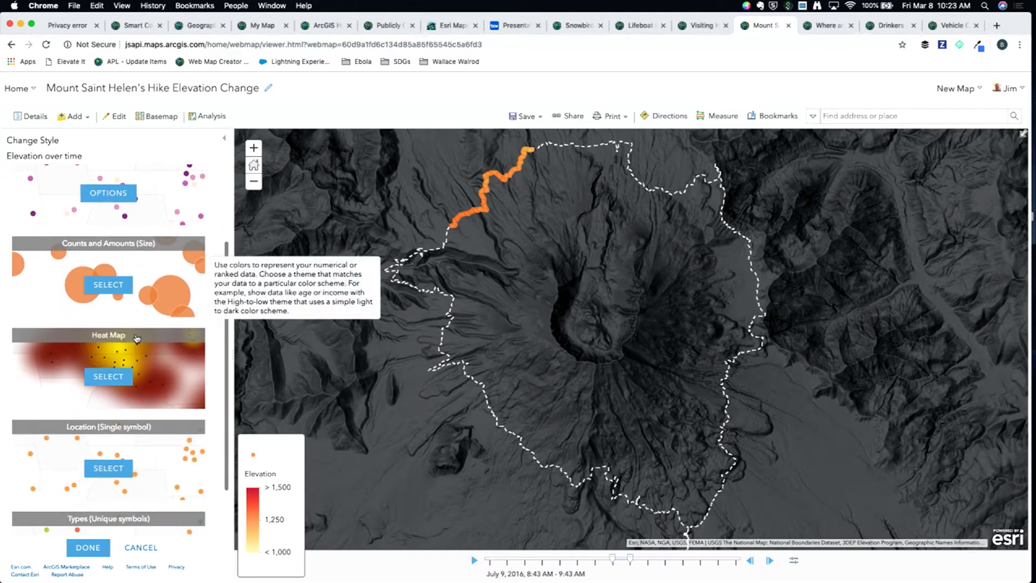
scroll(140, 345, down, 2)
scroll(143, 346, up, 4)
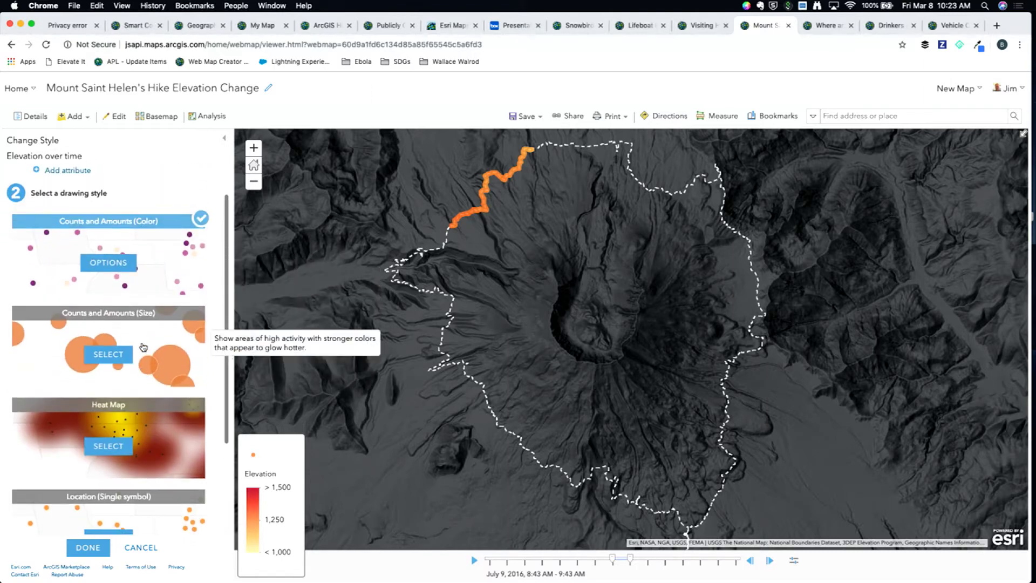
click(109, 263)
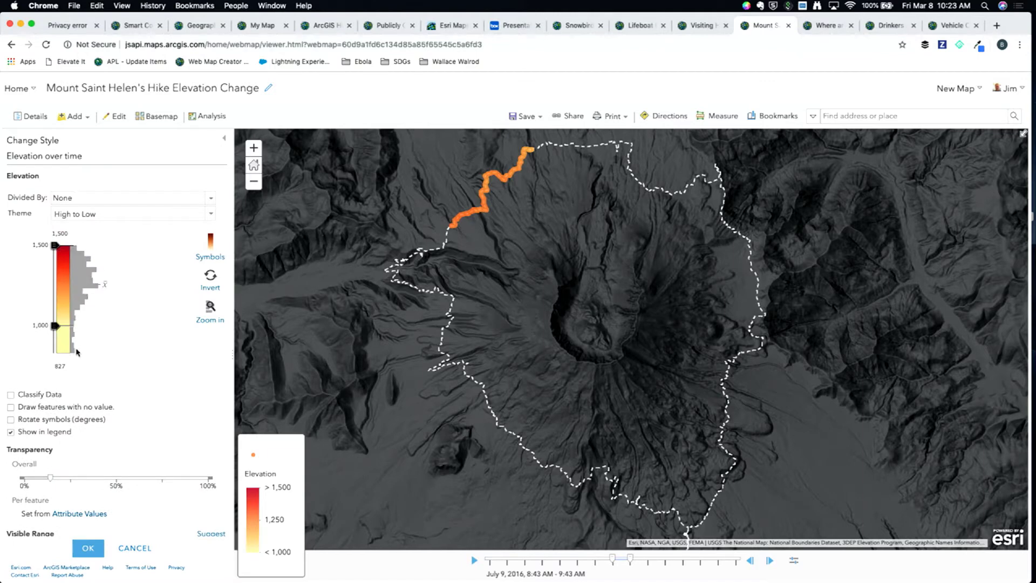
Step: Set the elevation color ramp's lower value to 1,253 and play the time animation briefly with the recolored track
mouse_move(107, 288)
drag(55, 325, 58, 289)
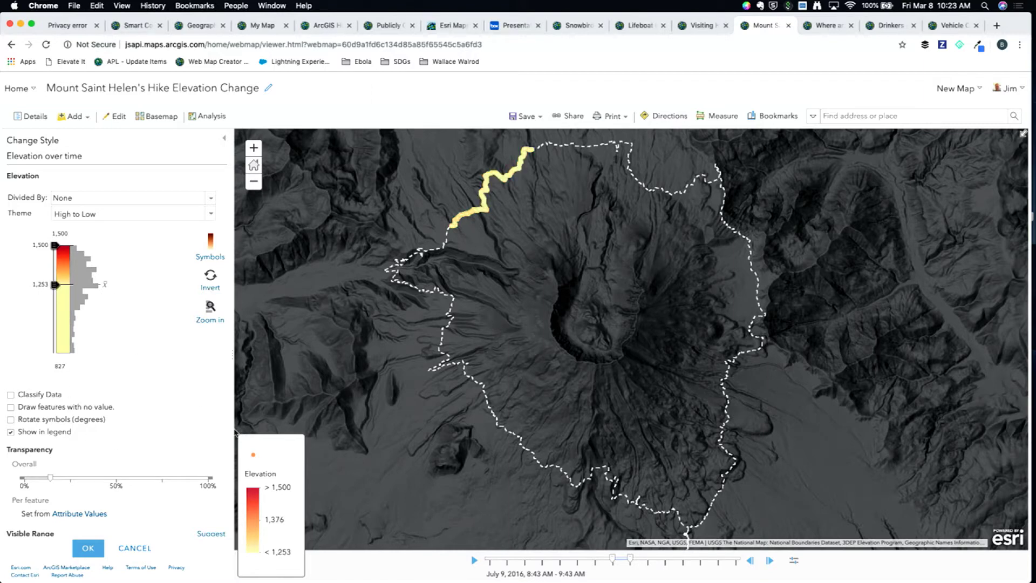
click(473, 561)
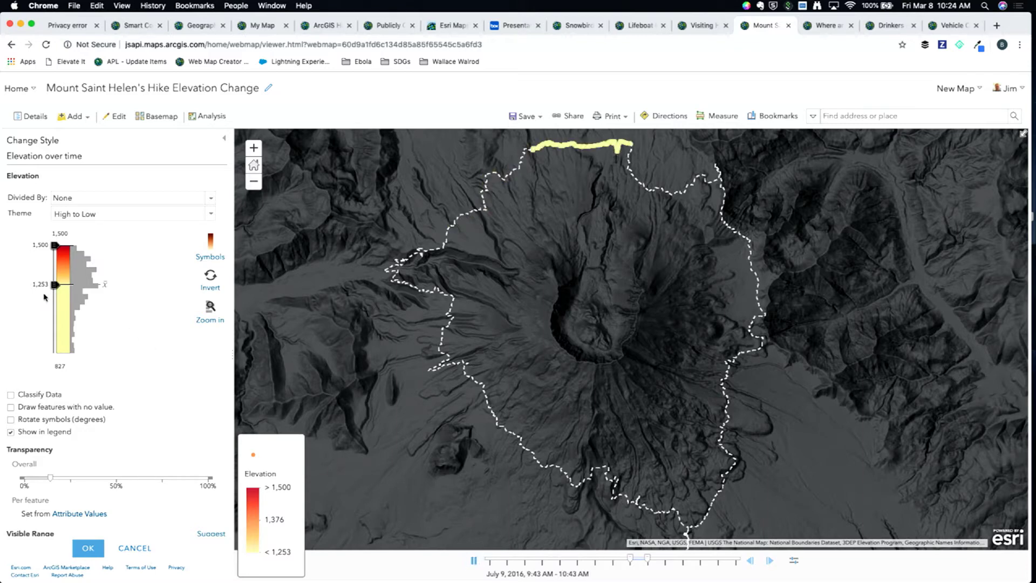
click(473, 561)
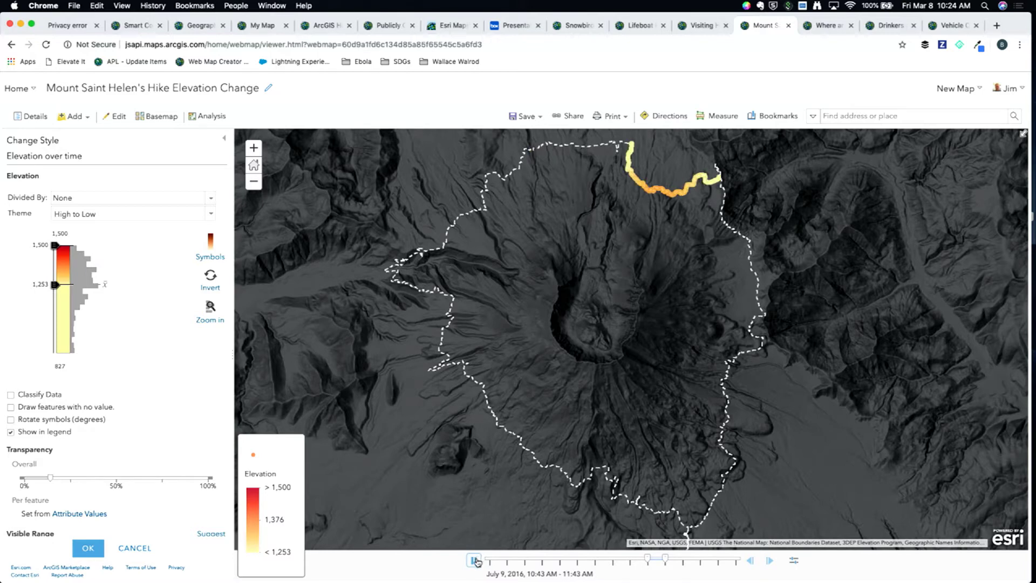
Step: Set the elevation color ramp's lower value to 827 and apply the style options
drag(58, 289, 61, 362)
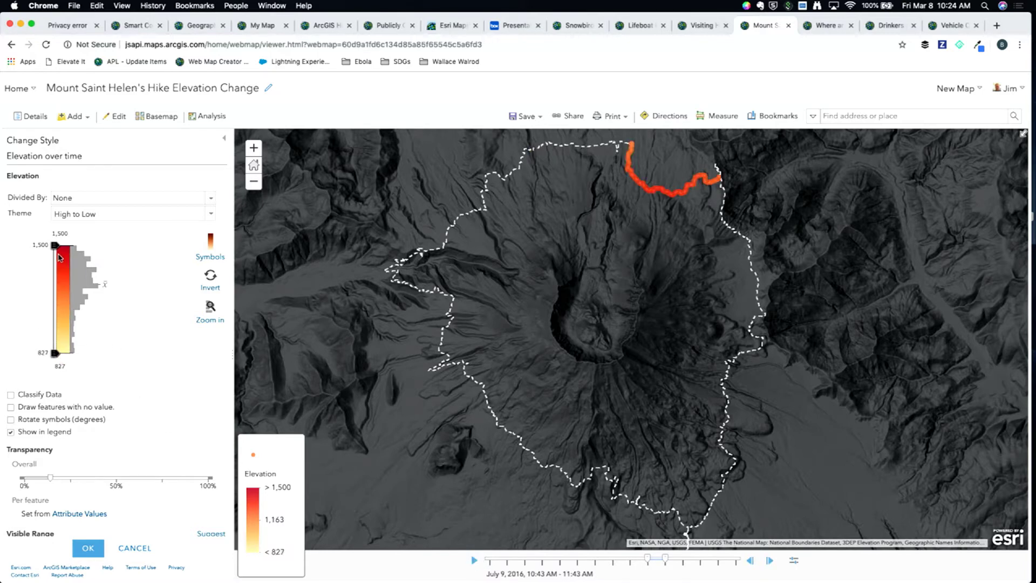
click(88, 548)
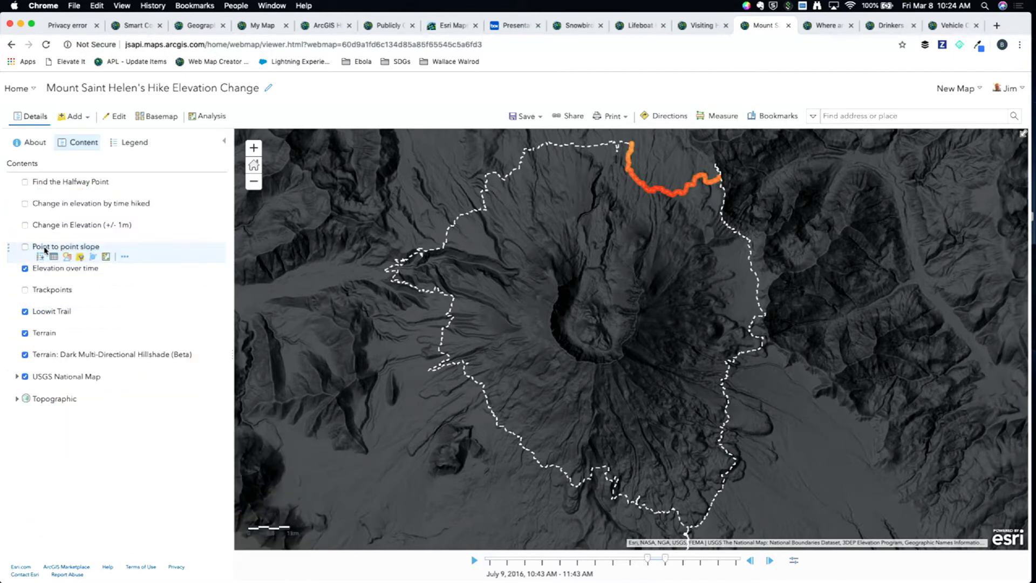
Step: Turn the Elevation over time layer off and on again, and extend the time window to 1:43 AM - 3:43 PM to show the whole hike
click(25, 268)
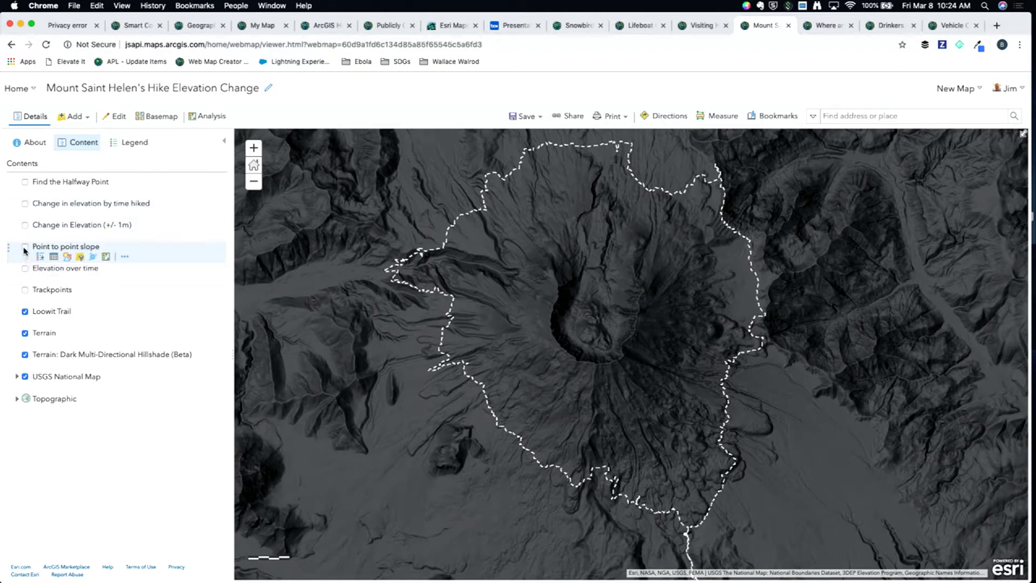
click(25, 268)
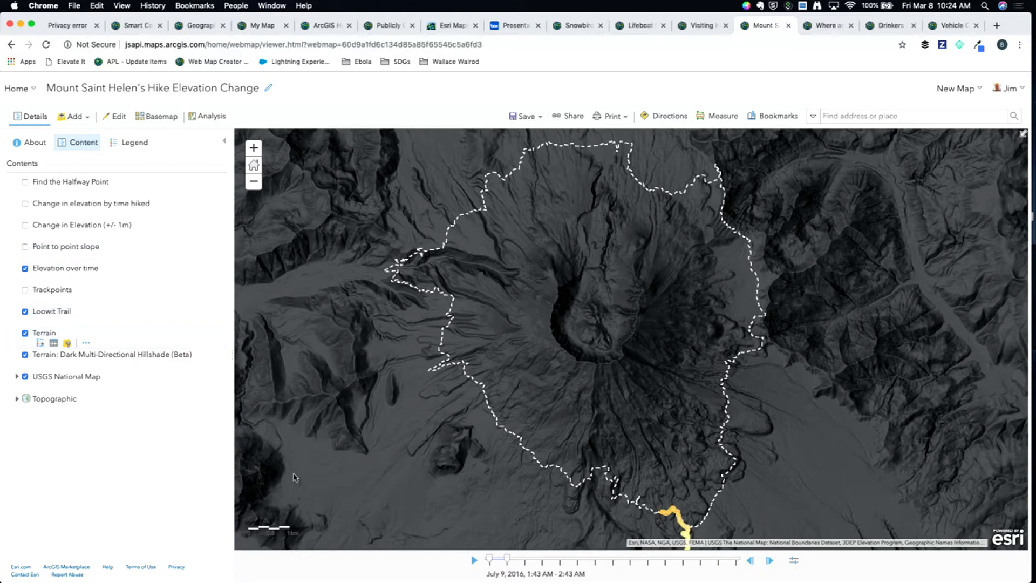
drag(507, 558, 735, 559)
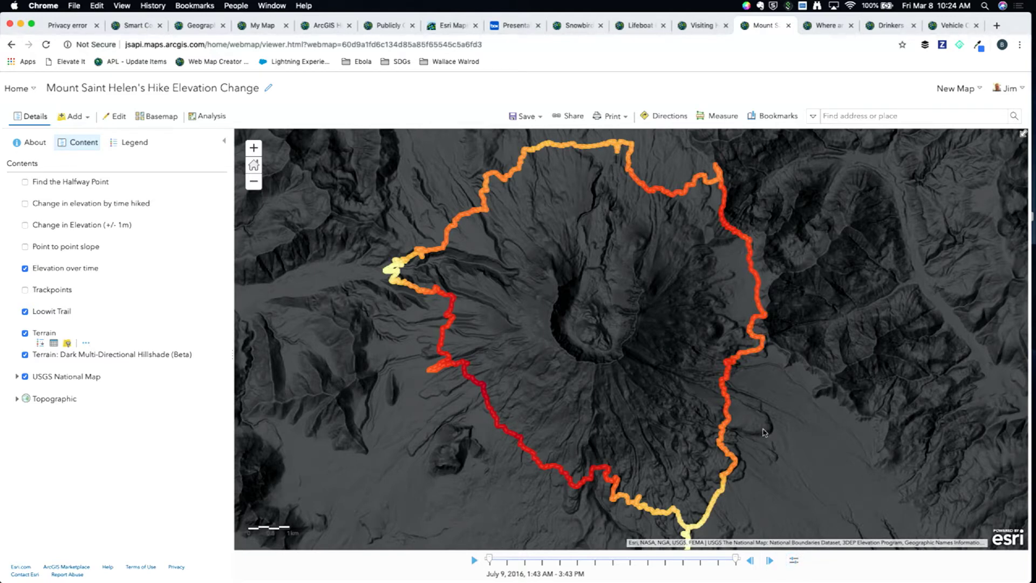
scroll(764, 433, down, 2)
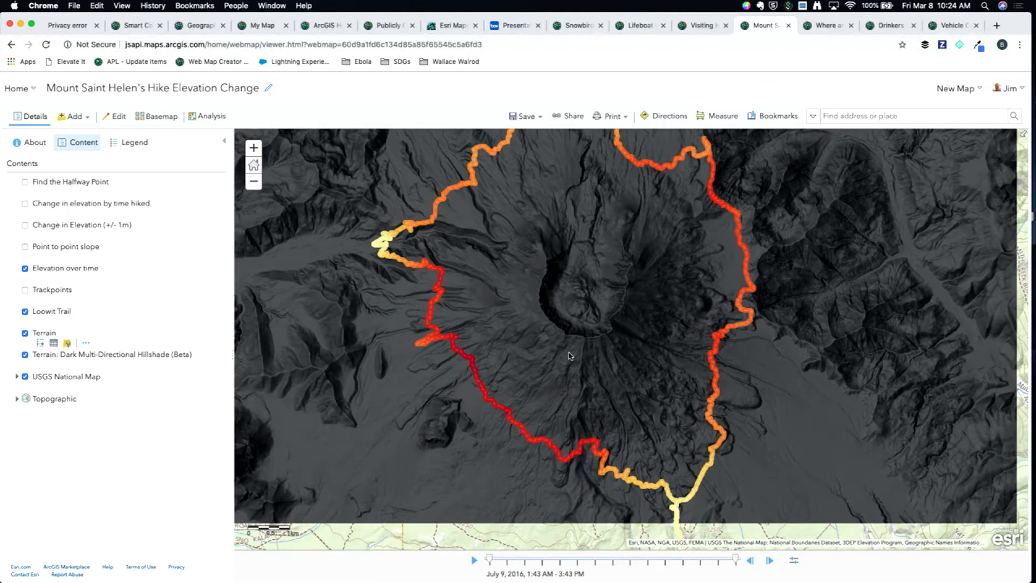
drag(574, 379, 577, 408)
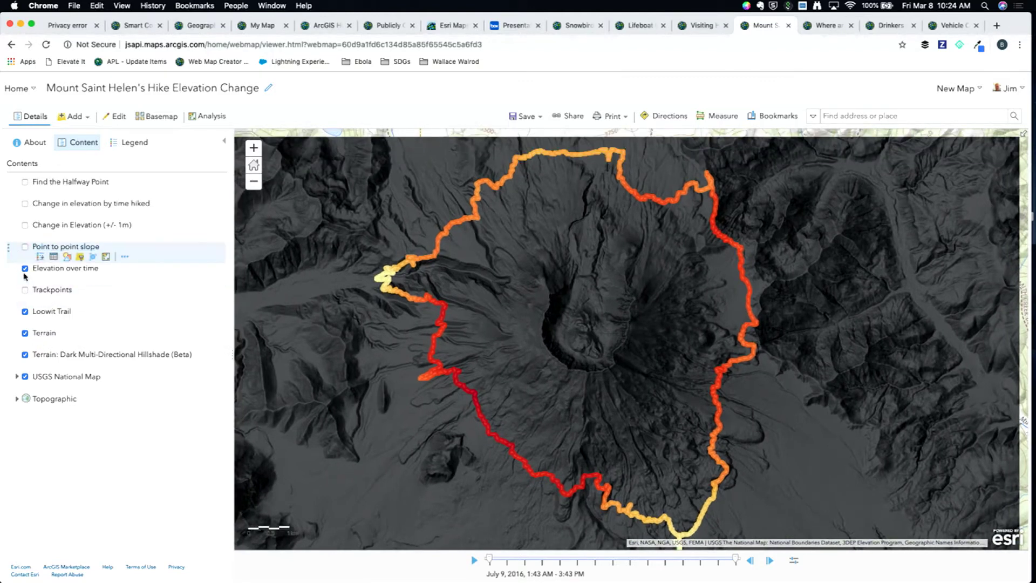
Step: Show the Change in Elevation (+/- 1m) layer in place of Elevation over time and hide the Dark Multi-Directional Hillshade layer
click(25, 268)
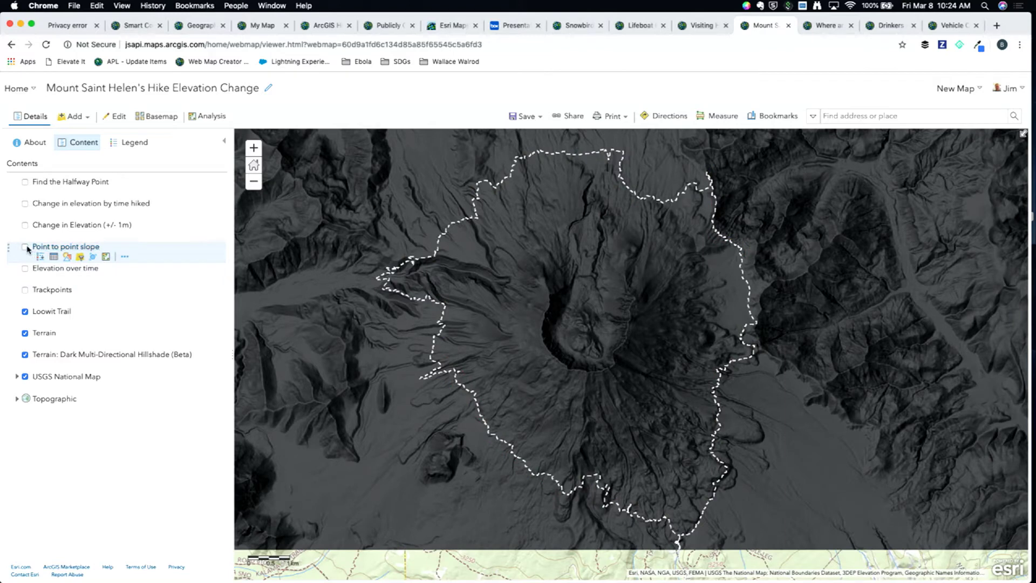
click(25, 226)
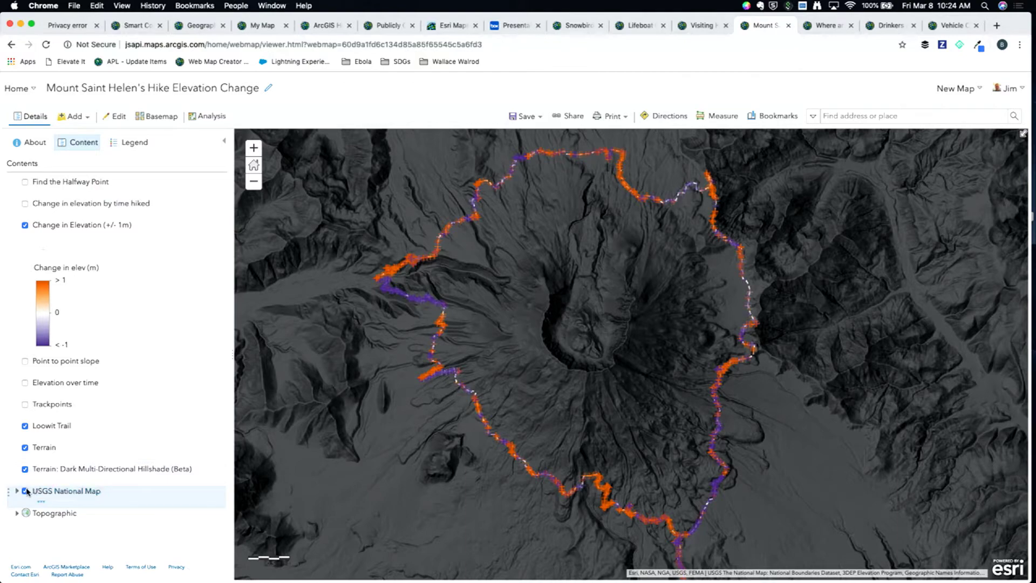
click(24, 469)
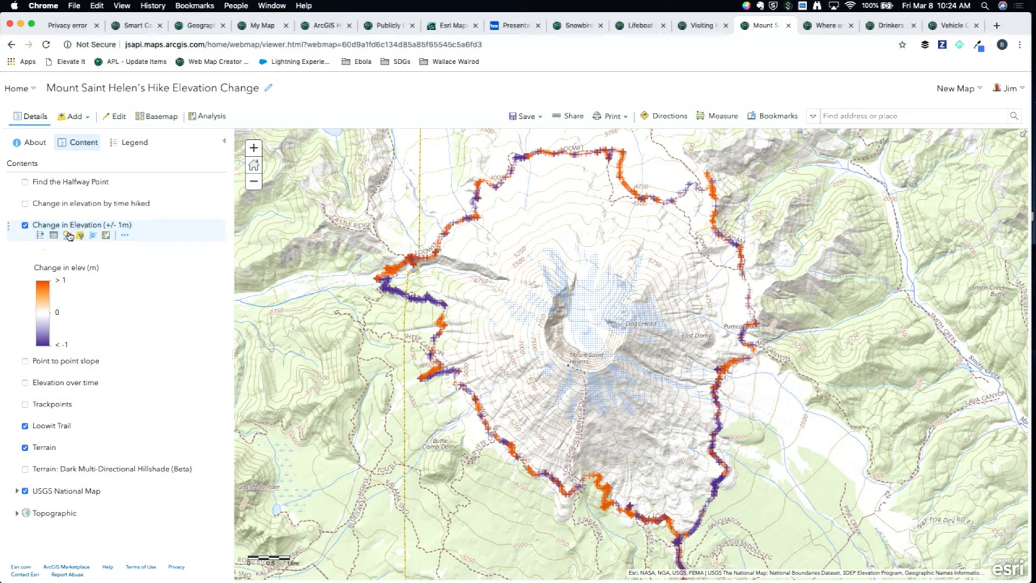
Step: Examine the Change in Elevation (+/- 1m) layer's color style options and its filter expressions without changing them
click(68, 235)
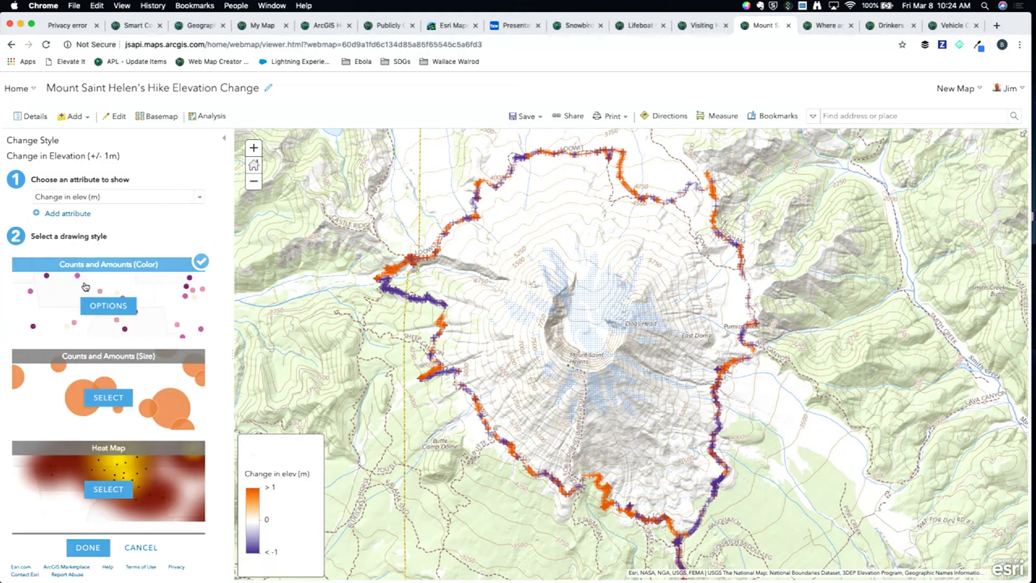
click(110, 311)
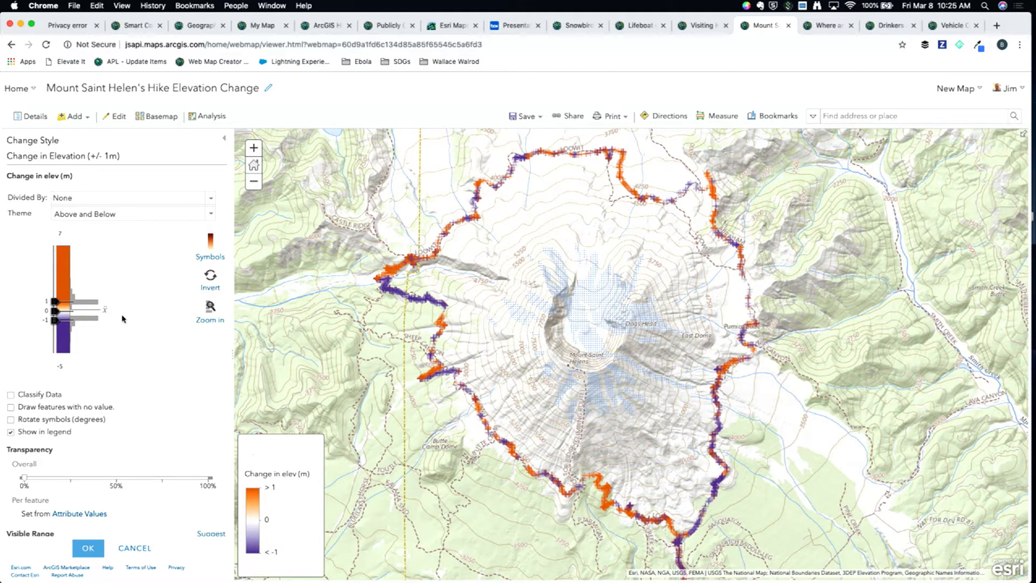
click(130, 549)
click(128, 548)
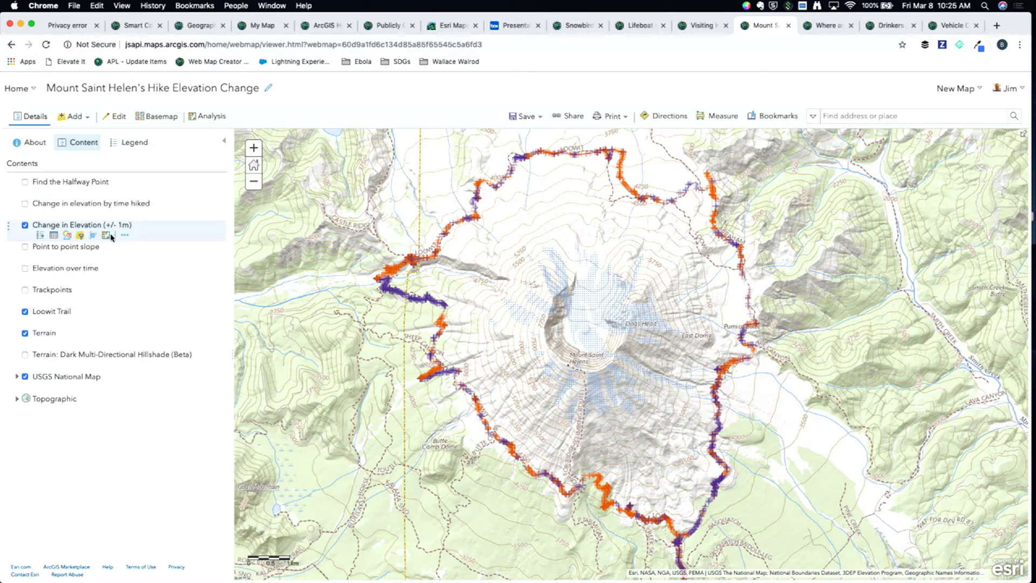
click(81, 238)
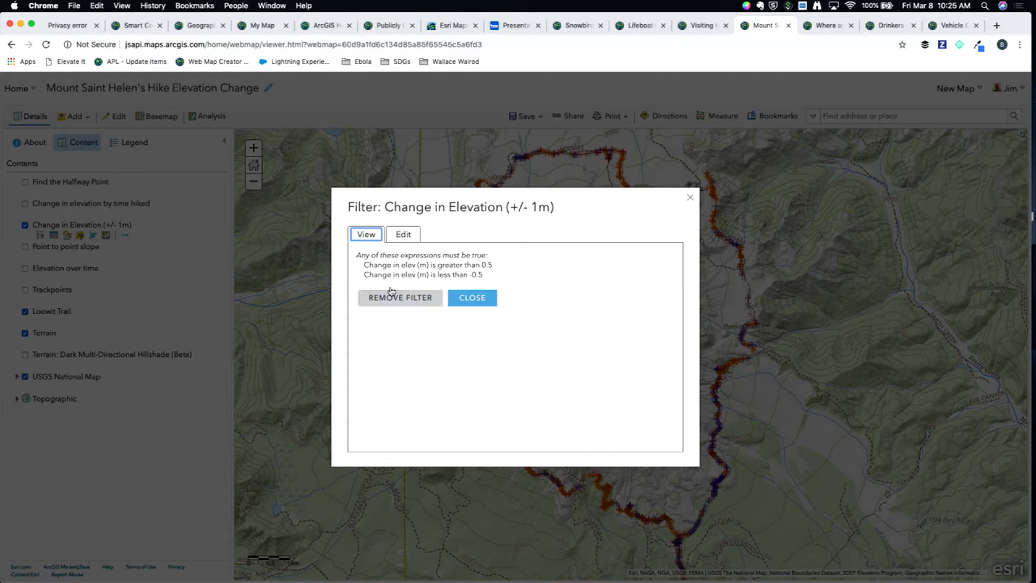
click(689, 198)
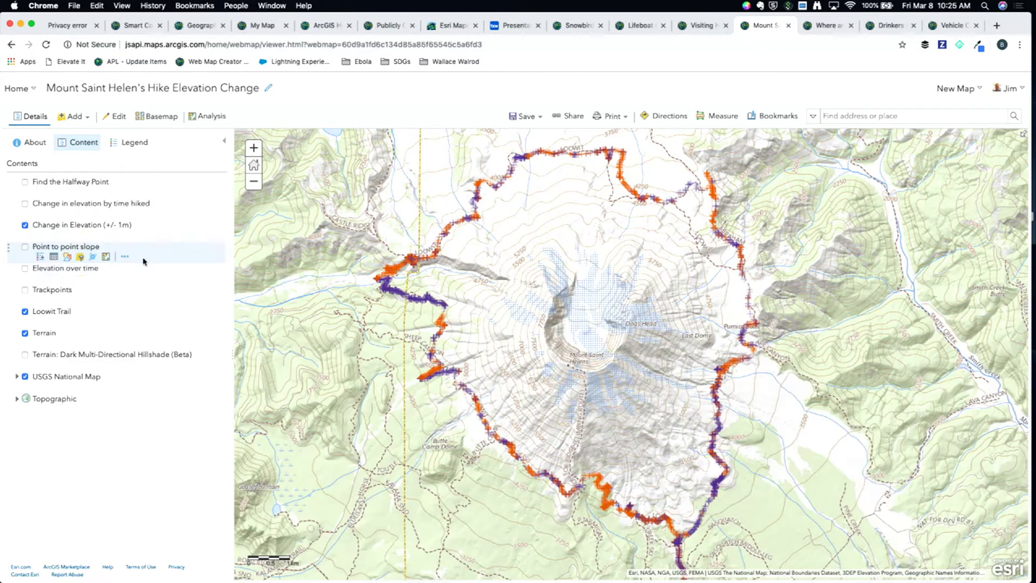
Step: Show the Point to point slope layer in place of Change in Elevation and turn the Dark Multi-Directional Hillshade layer back on
click(24, 225)
click(54, 247)
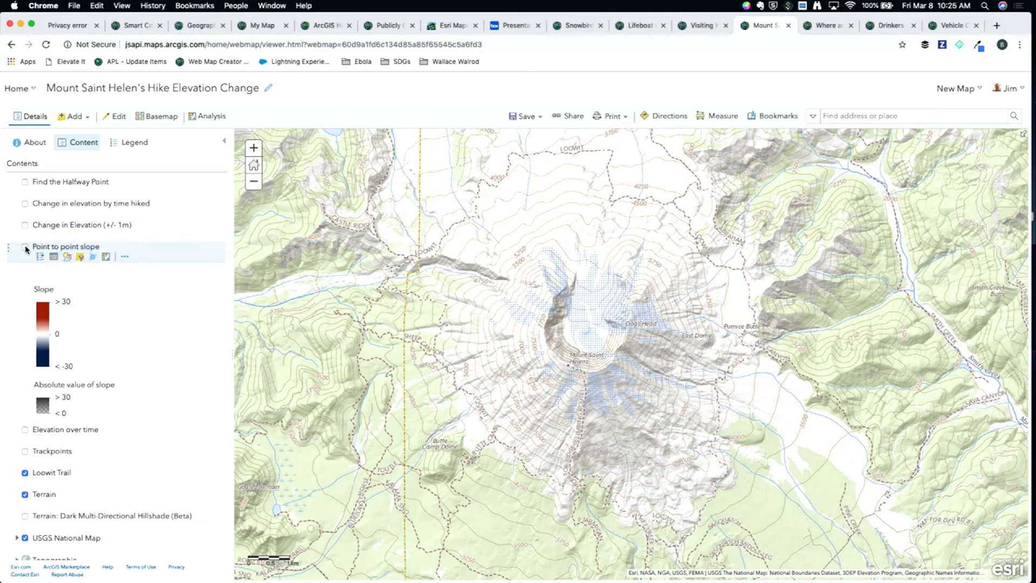
click(25, 247)
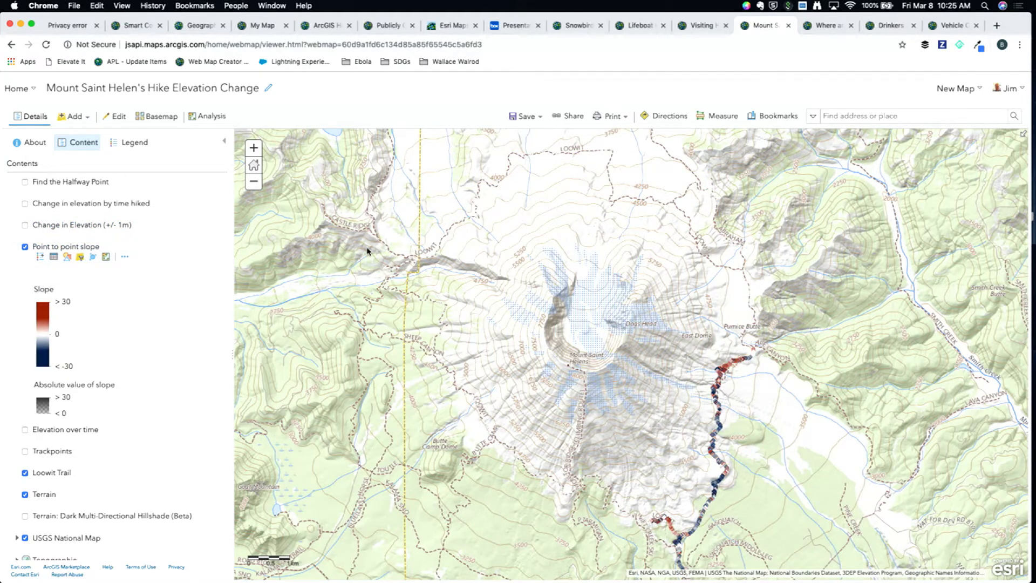
click(257, 170)
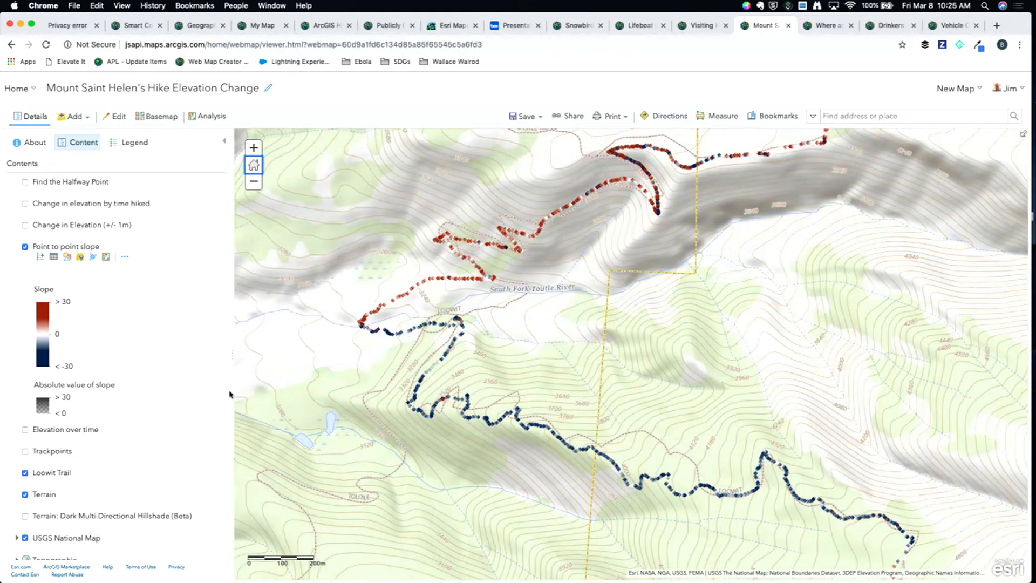
click(24, 516)
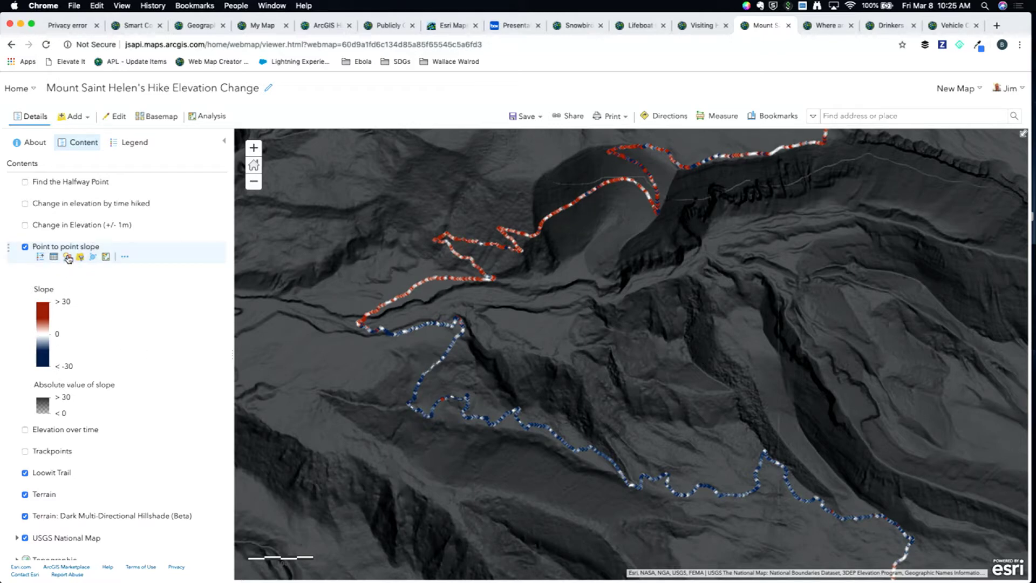
Step: Open the Slope from point to point attribute expression from the Point to point slope layer's pop-up configuration
click(125, 256)
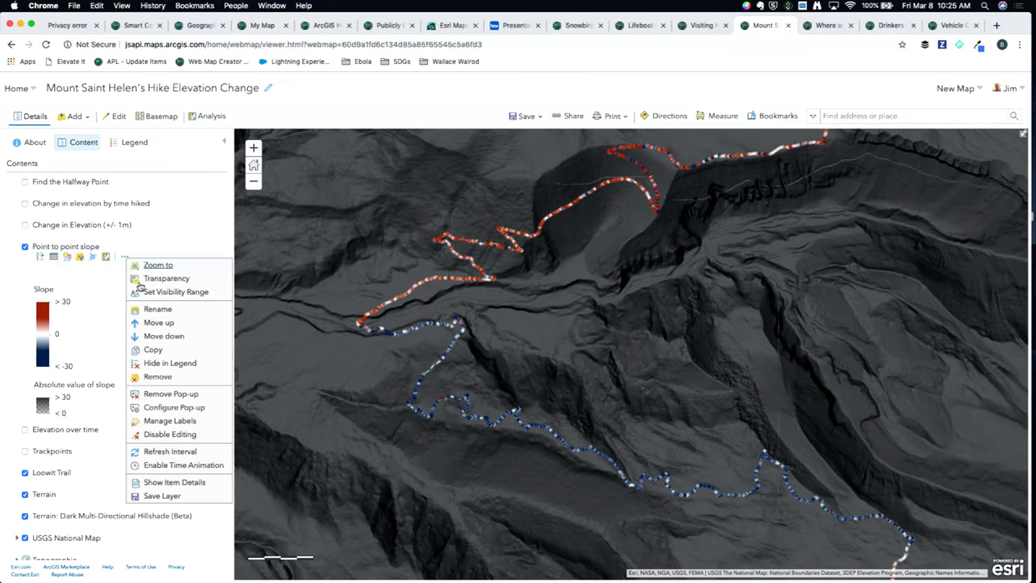
click(184, 412)
double_click(96, 368)
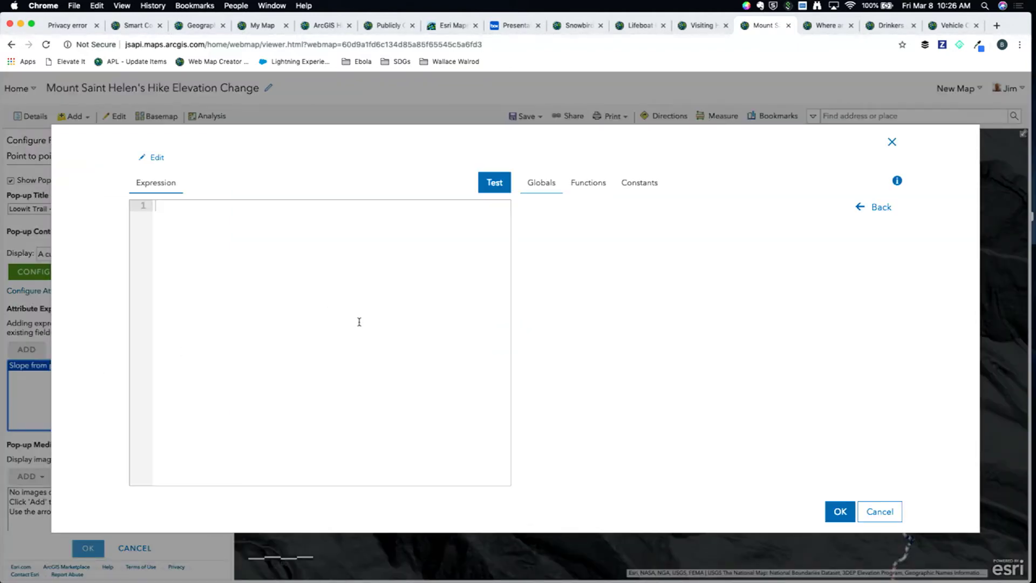
Step: Examine the slope expression's code, from the current time and elevation variables to the distance, elevation change and rounded return lines
click(270, 262)
drag(334, 409, 97, 143)
key(super+a)
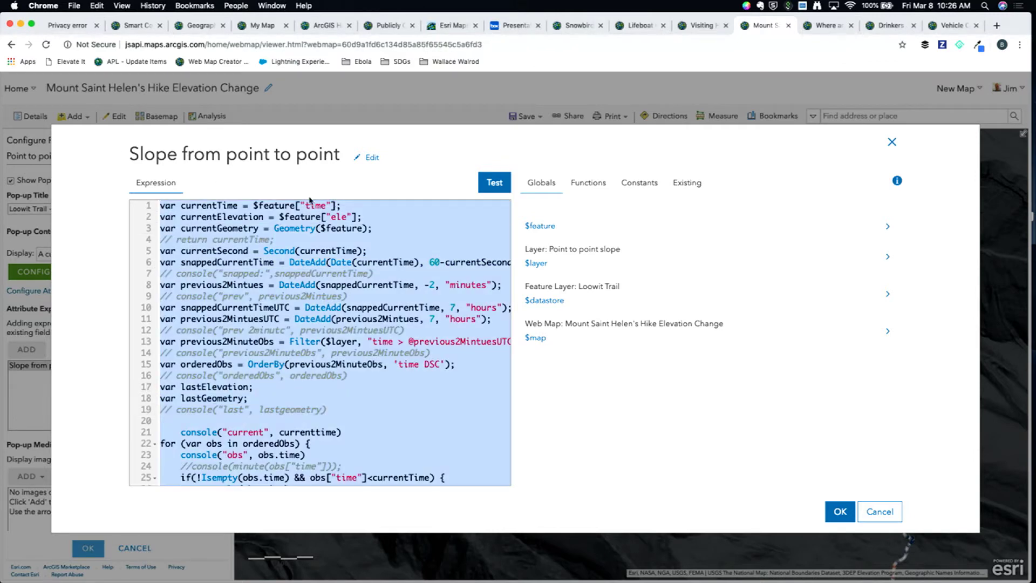
triple_click(273, 206)
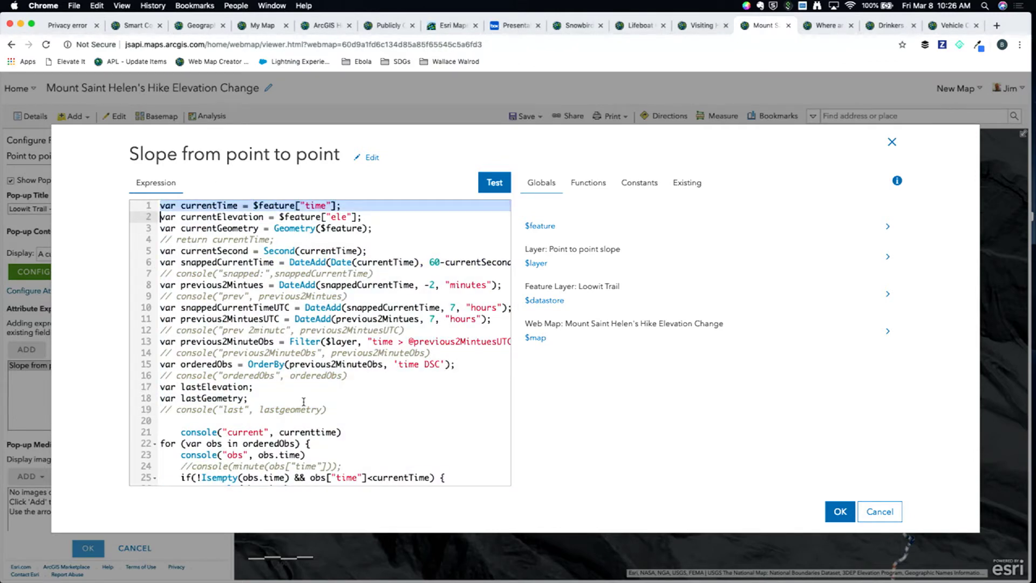
drag(303, 402, 236, 285)
scroll(435, 407, down, 5)
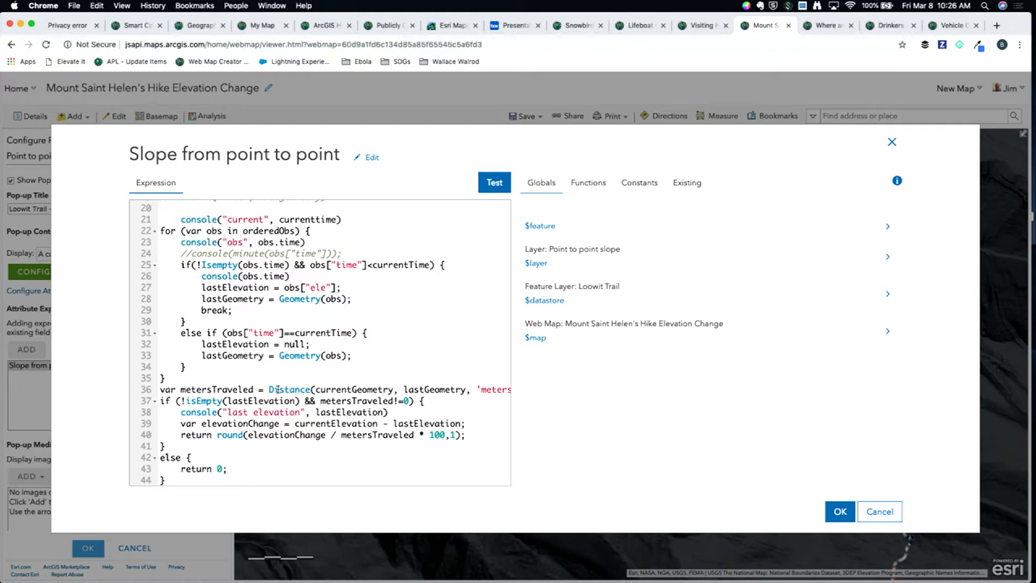
drag(270, 389, 315, 424)
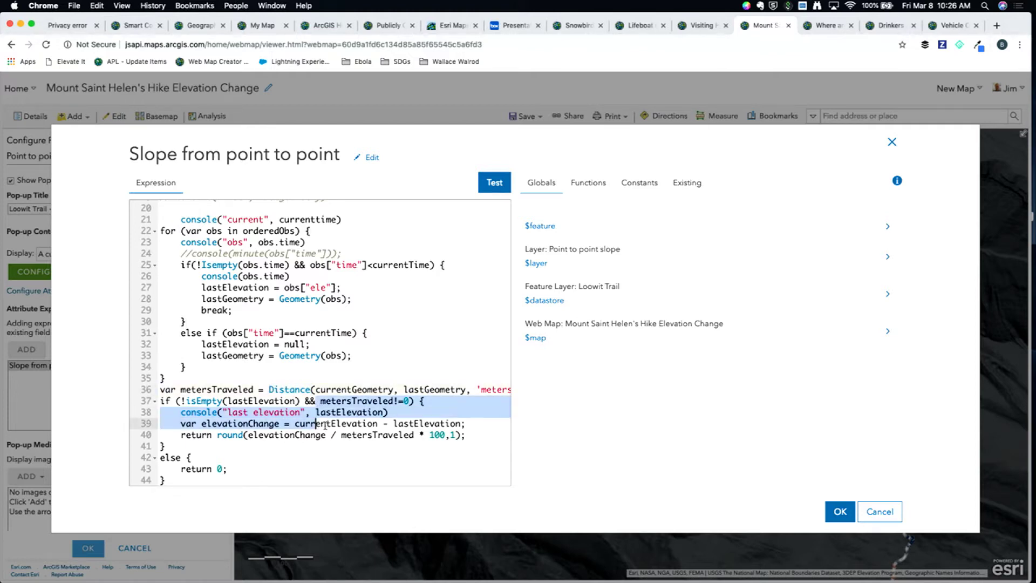
triple_click(333, 435)
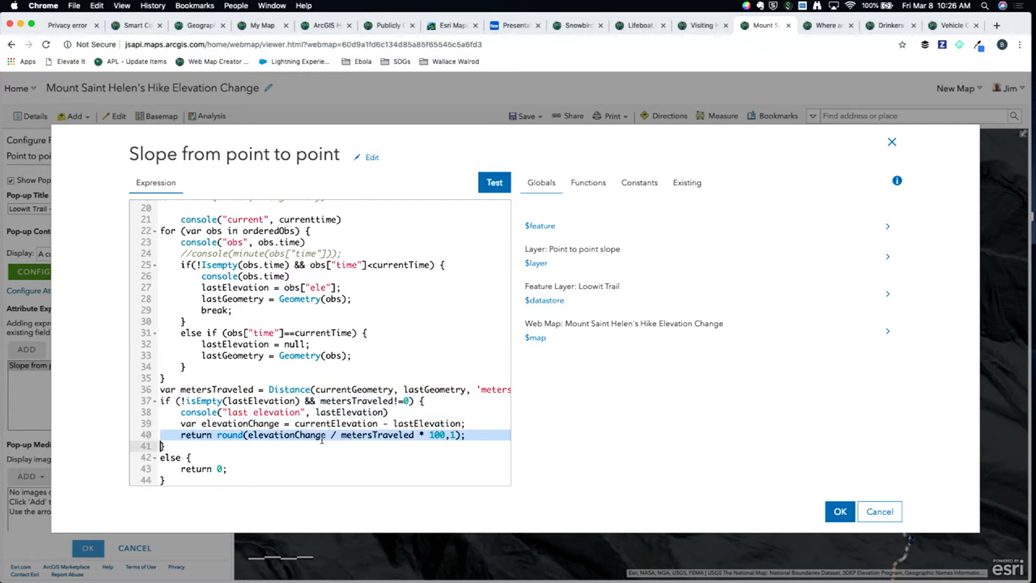
Step: Highlight elevationChange in the slope expression's return line, and leave the expression and the pop-up configuration without saving
double_click(303, 435)
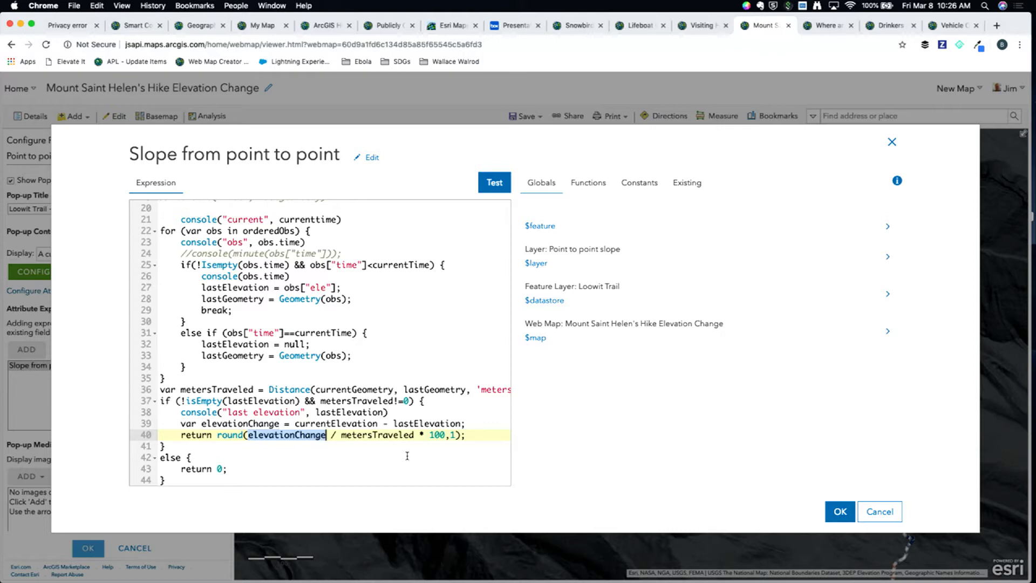
click(878, 511)
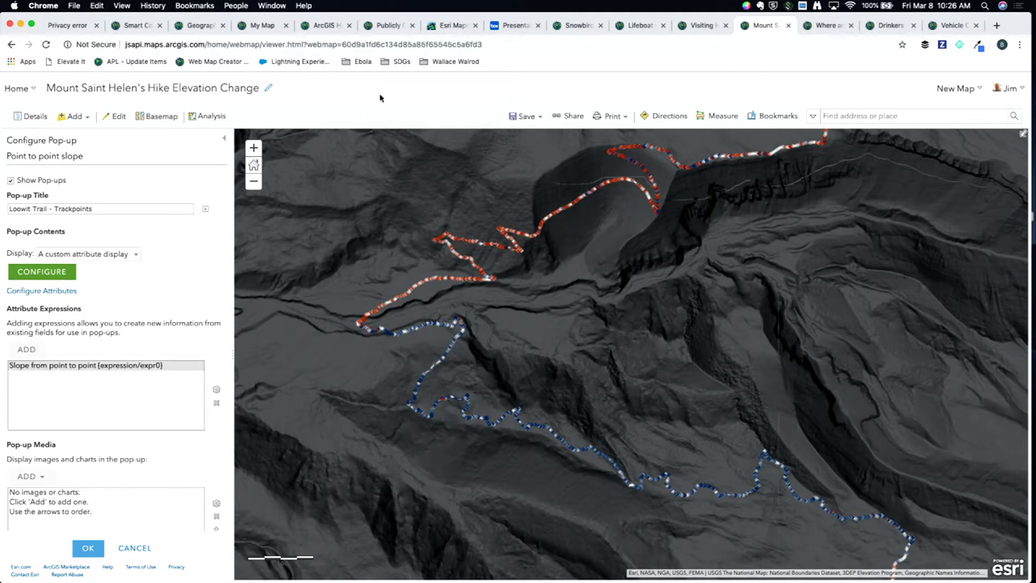
click(131, 549)
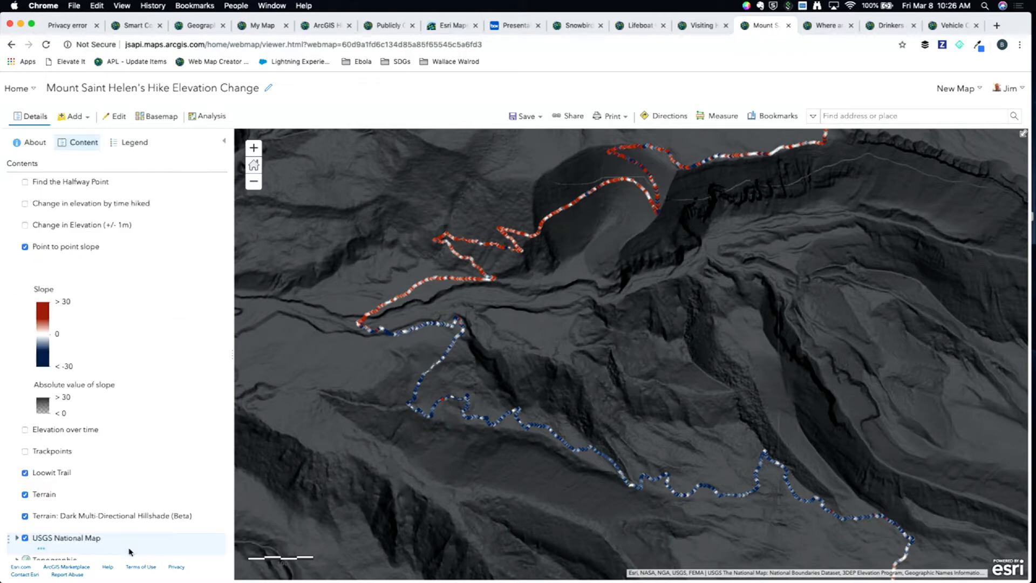
Step: Show the Trackpoints layer in place of Point to point slope, and display its table with all columns and its legend
click(24, 248)
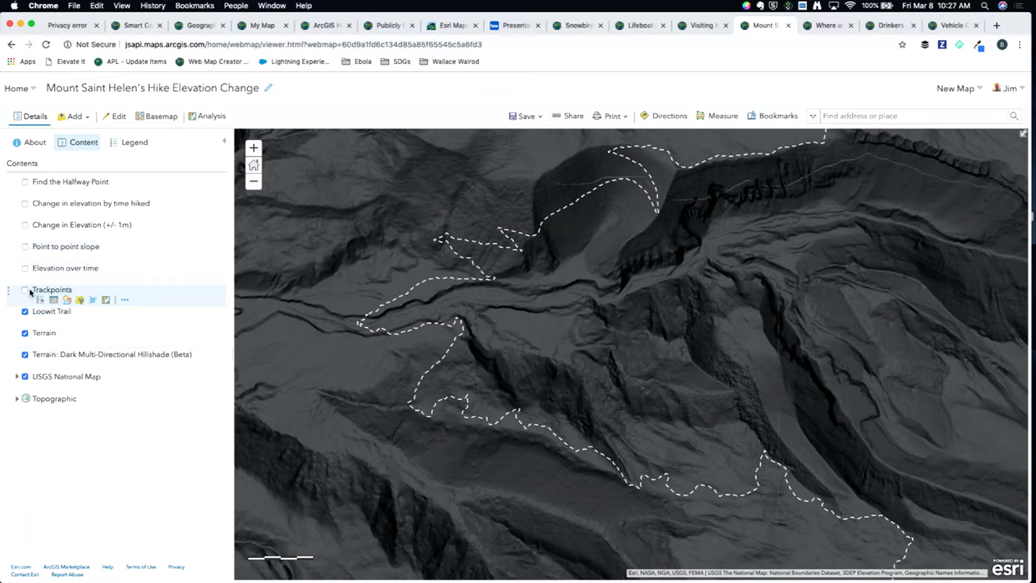
click(25, 290)
click(54, 299)
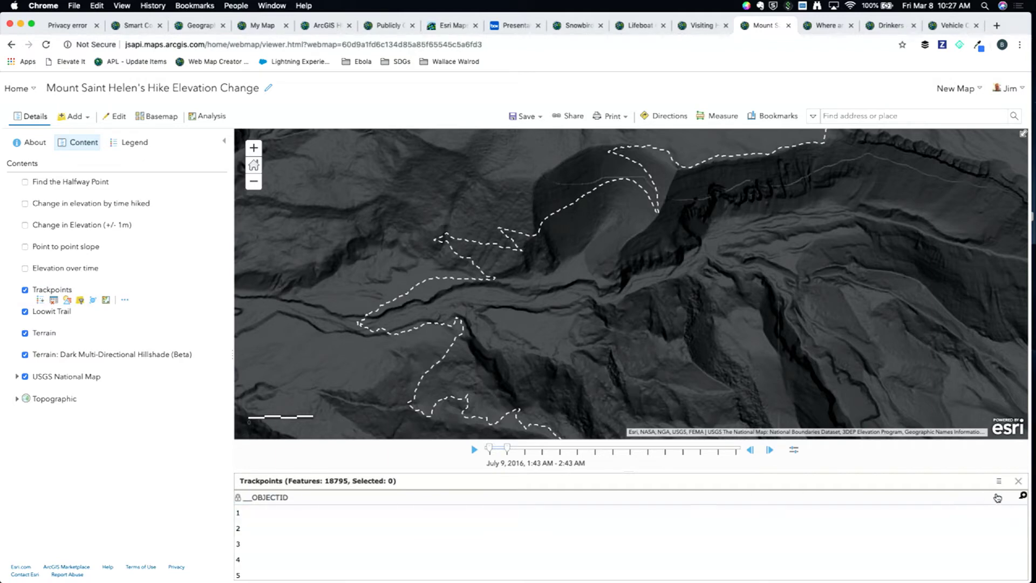
click(1022, 495)
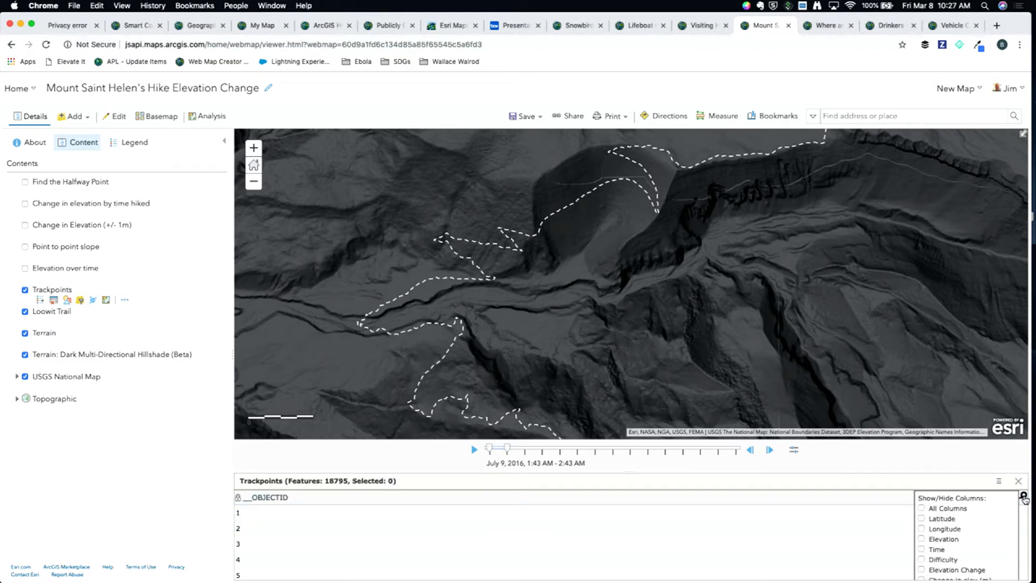
click(923, 508)
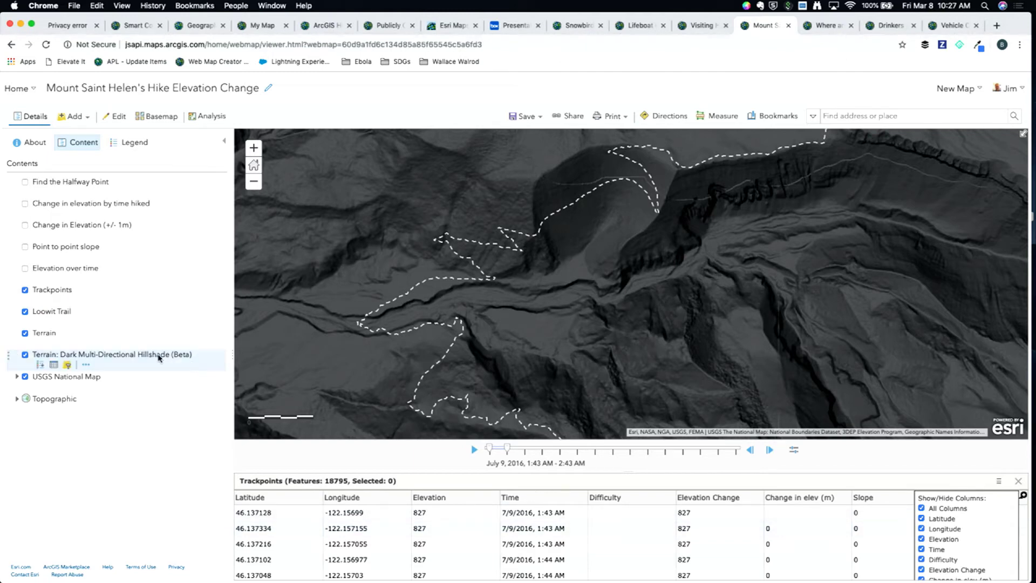
click(59, 291)
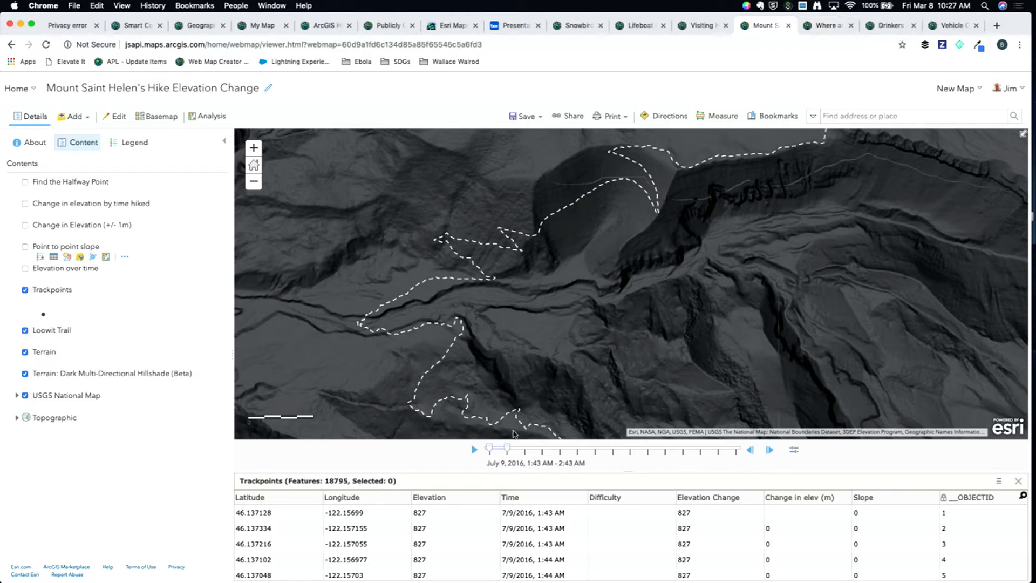
Step: Show Change in elevation by time hiked in place of Trackpoints, and review its Color and Size style without changing it
click(25, 290)
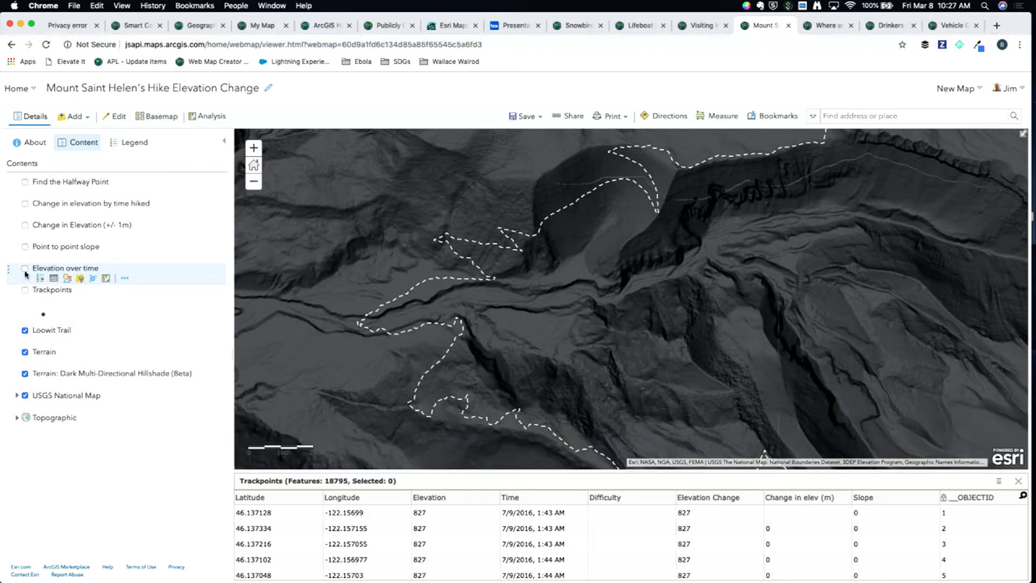
click(25, 269)
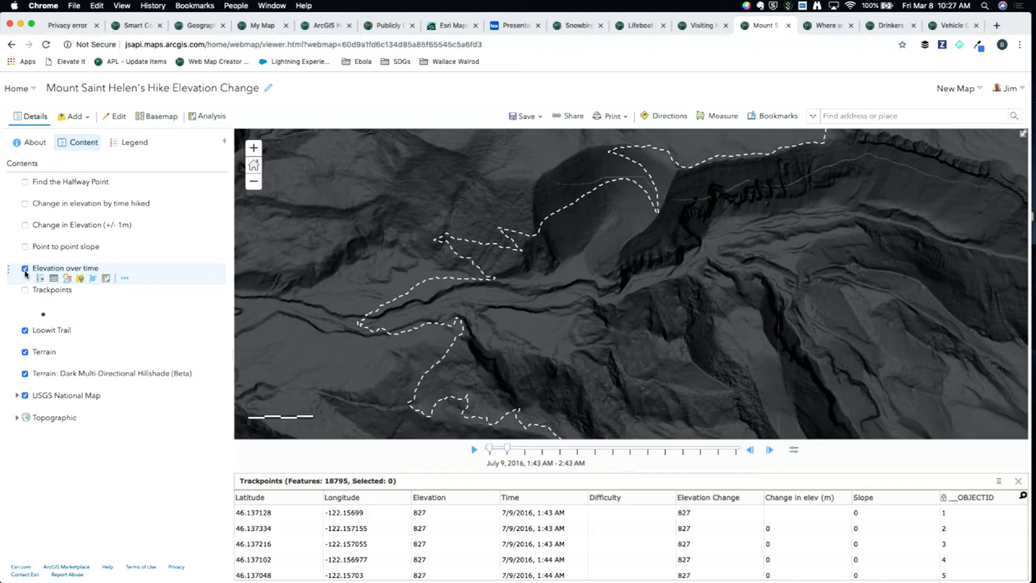
click(25, 204)
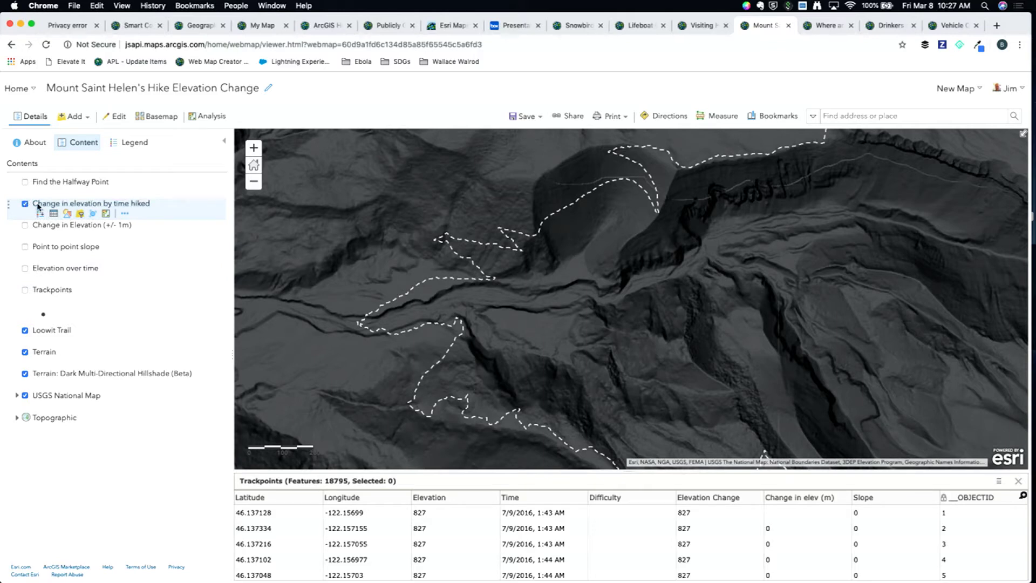
click(69, 215)
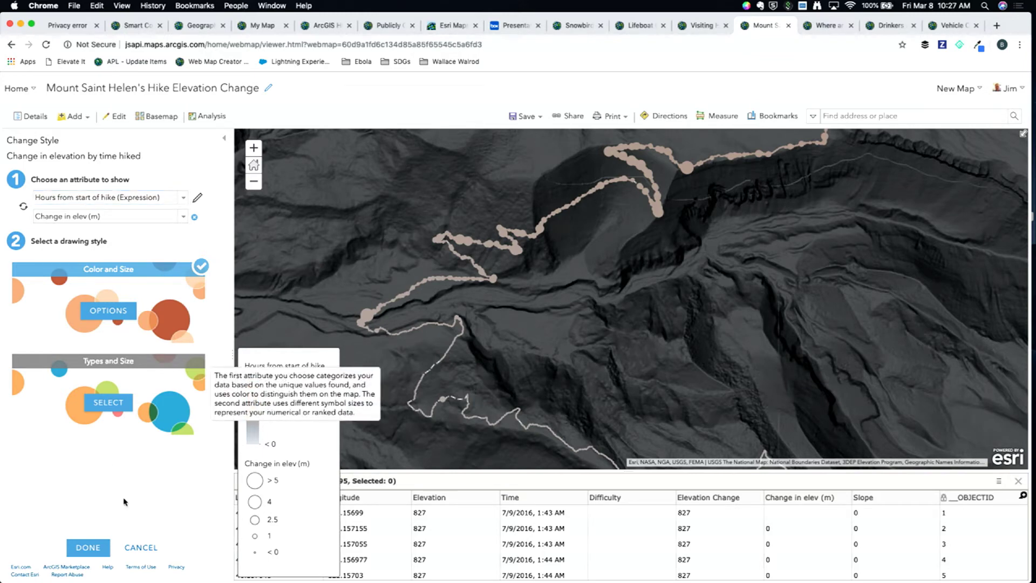
click(142, 549)
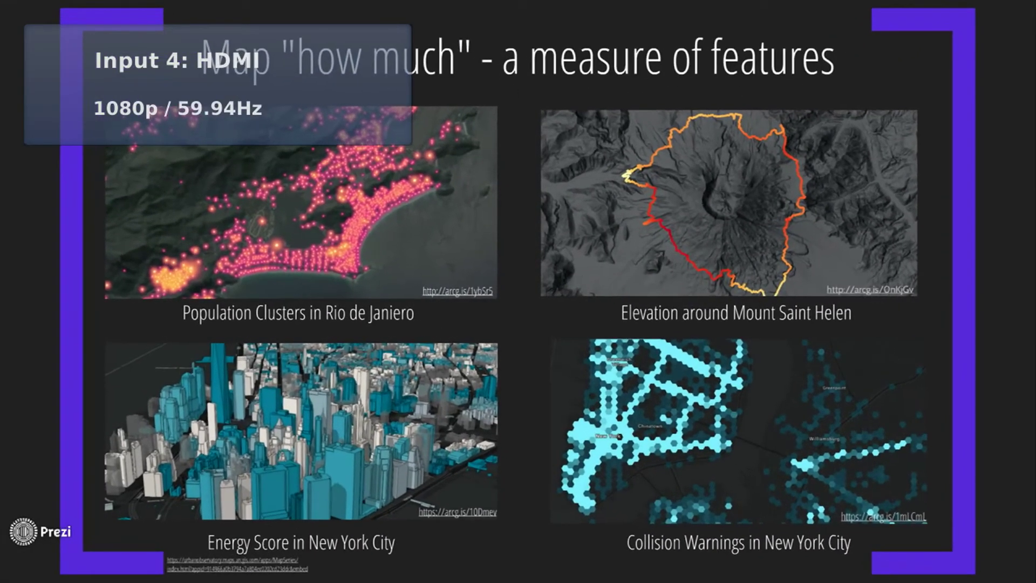
key(Right)
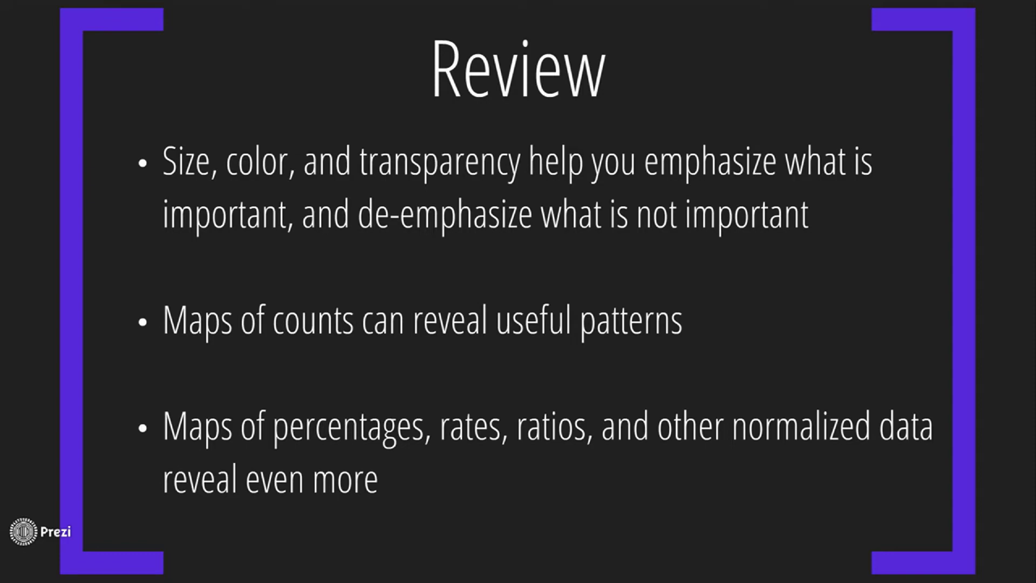
key(Right)
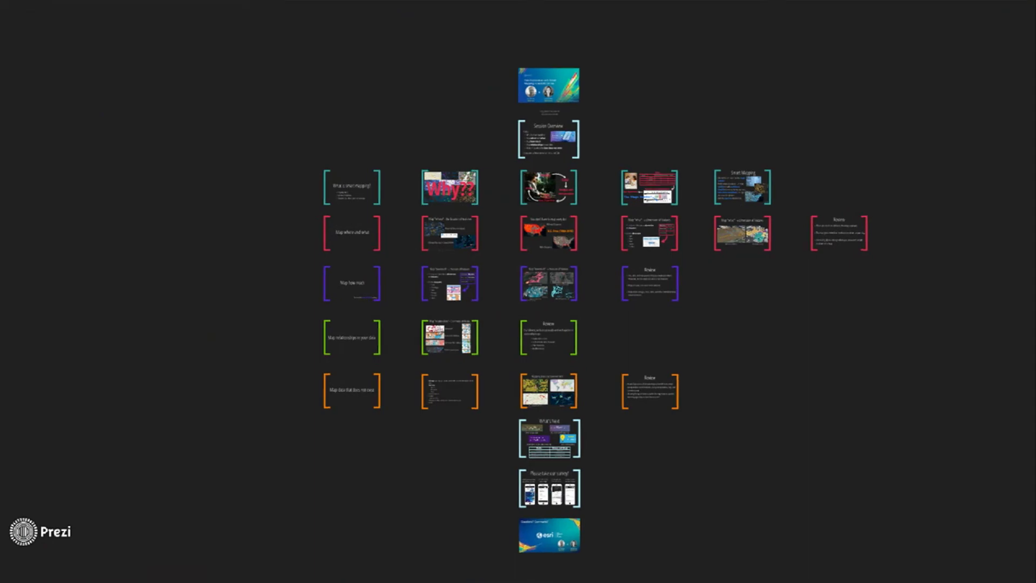
key(Right)
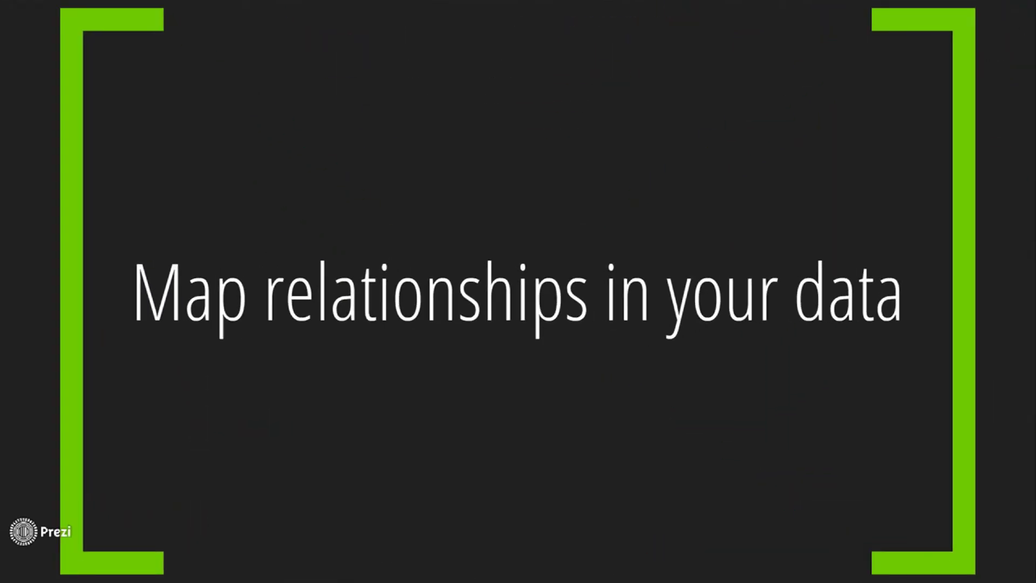
key(Right)
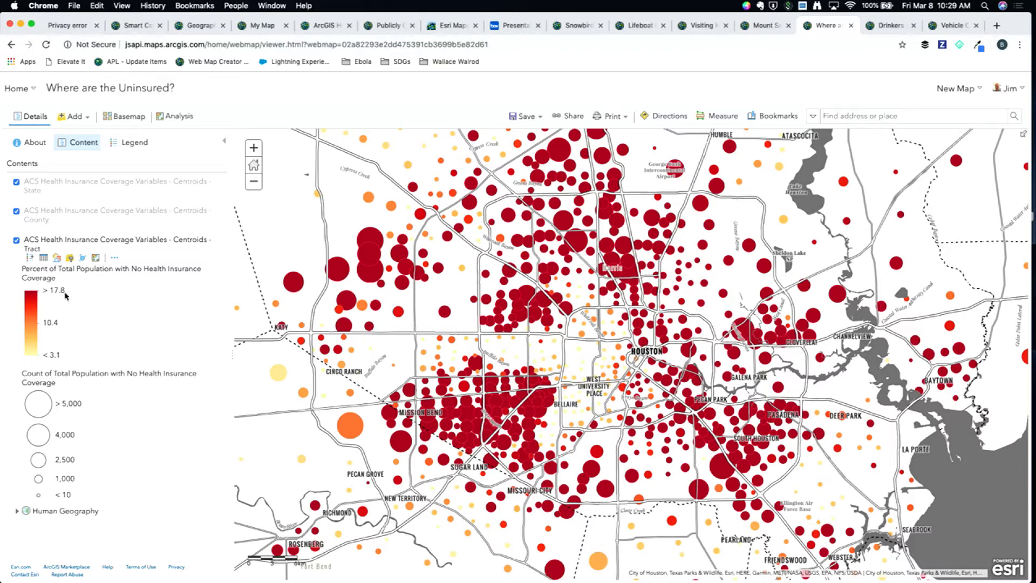
Step: Examine the uninsured population and age-group breakdown for the large orange census tract in Fort Bend County south of Cinco Ranch
click(352, 431)
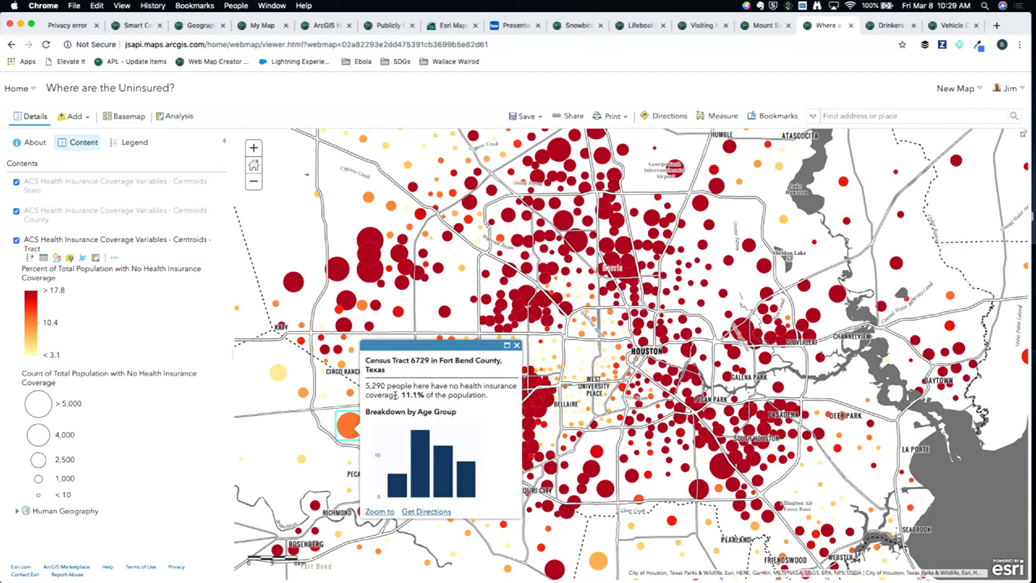
mouse_move(399, 492)
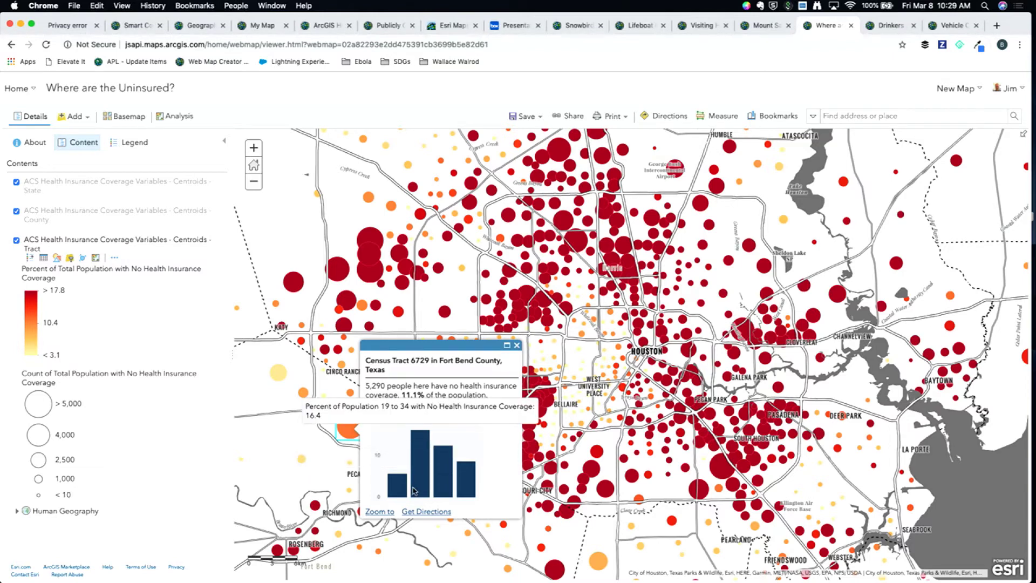
mouse_move(470, 491)
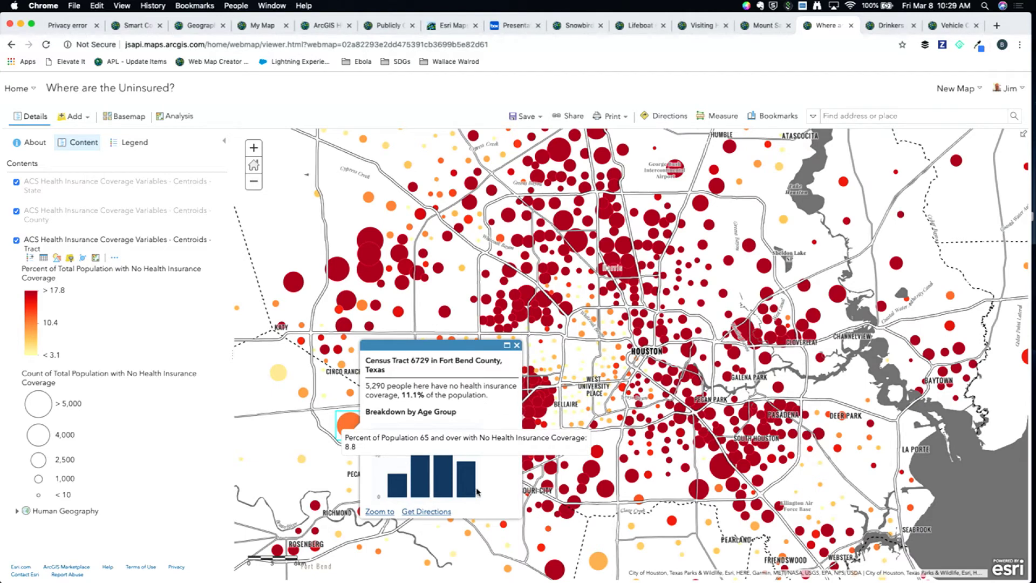
click(516, 345)
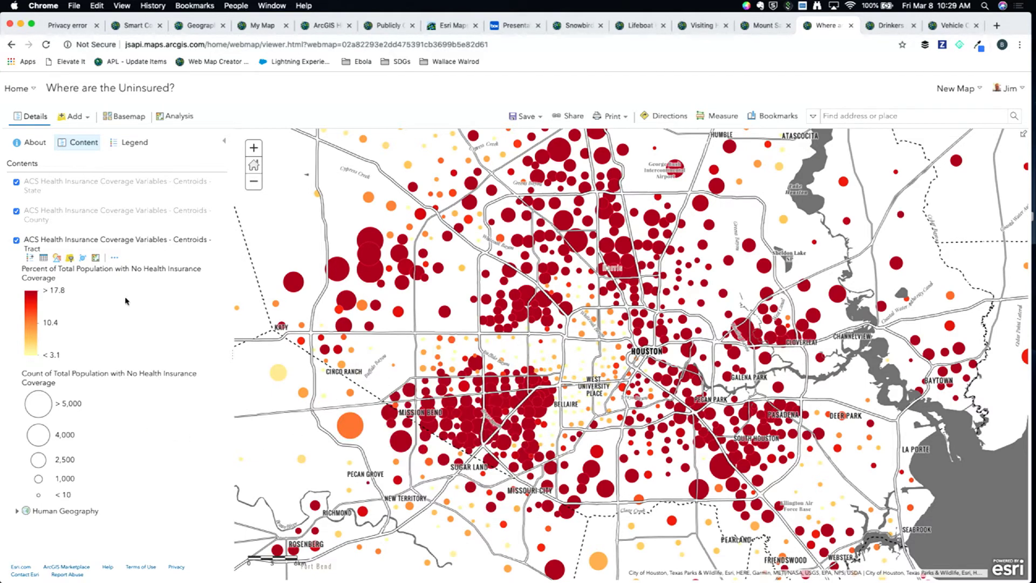
Step: Open the Tract layer's style settings and compare the uninsured figures of Census Tracts 5104 and 5334 in Harris County
click(57, 258)
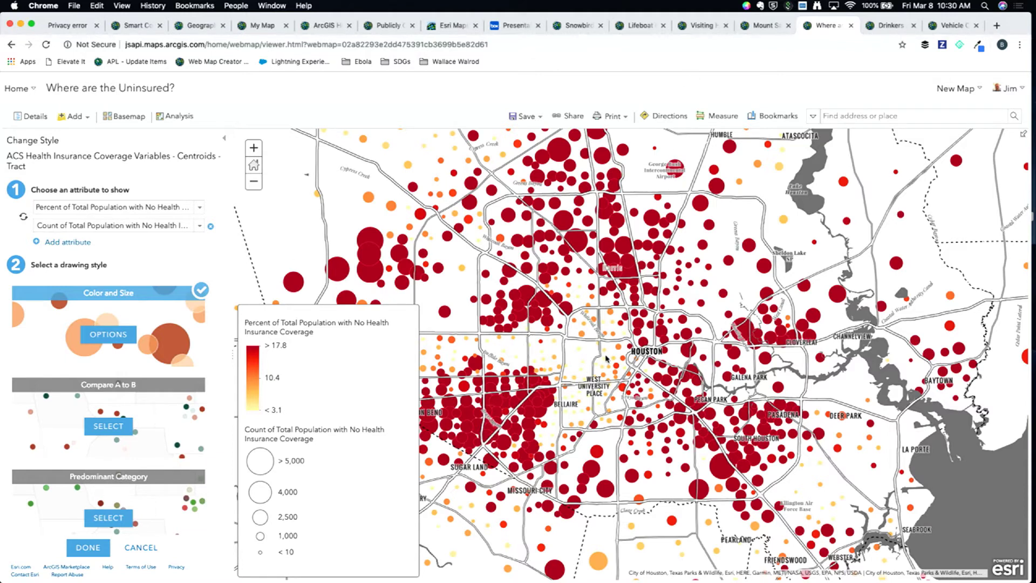
click(613, 335)
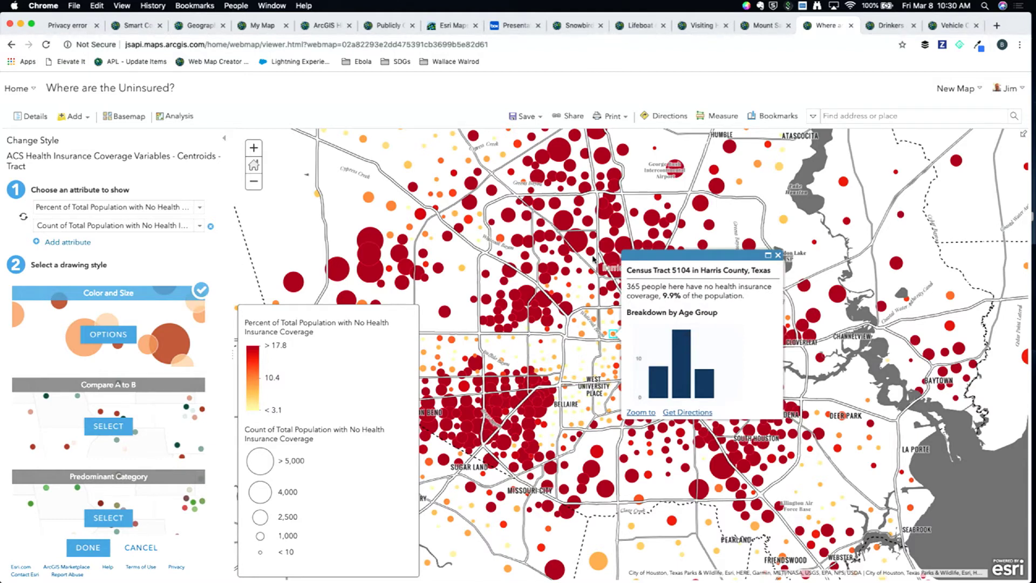
click(579, 244)
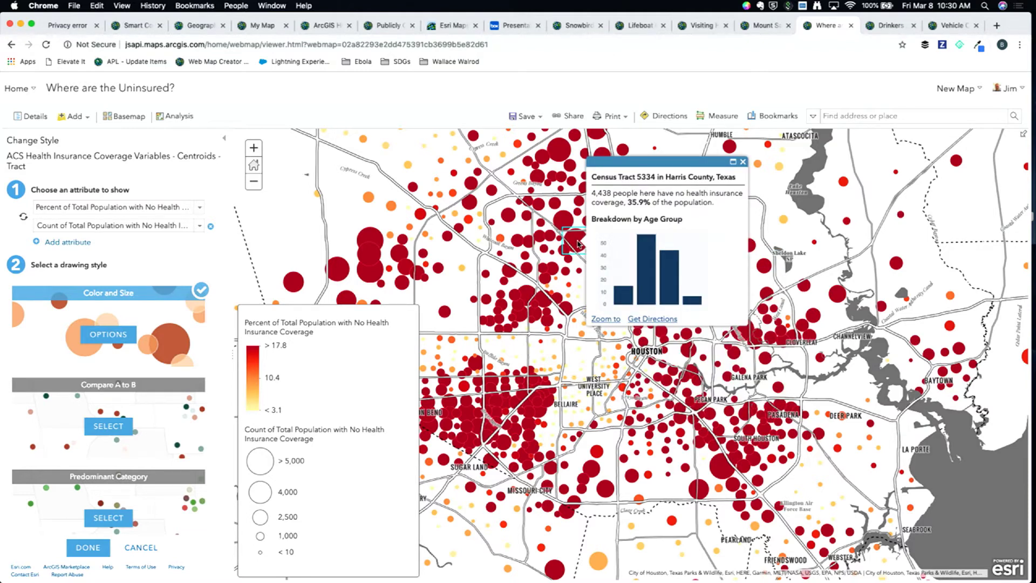
click(743, 162)
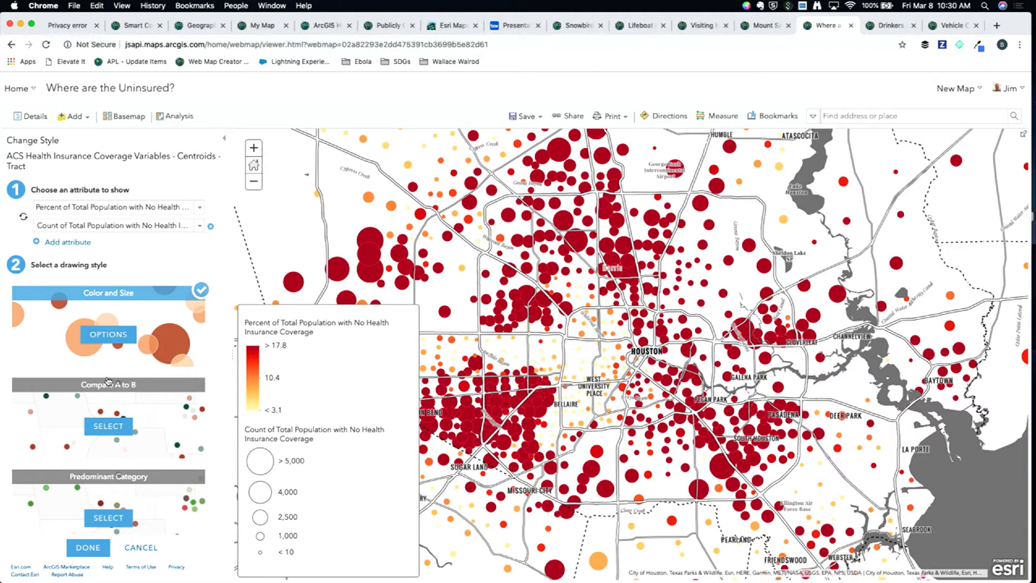
Step: Examine the histogram in the color options for Percent of Total Population with No Health Insurance Coverage, magnified and at full range
click(110, 340)
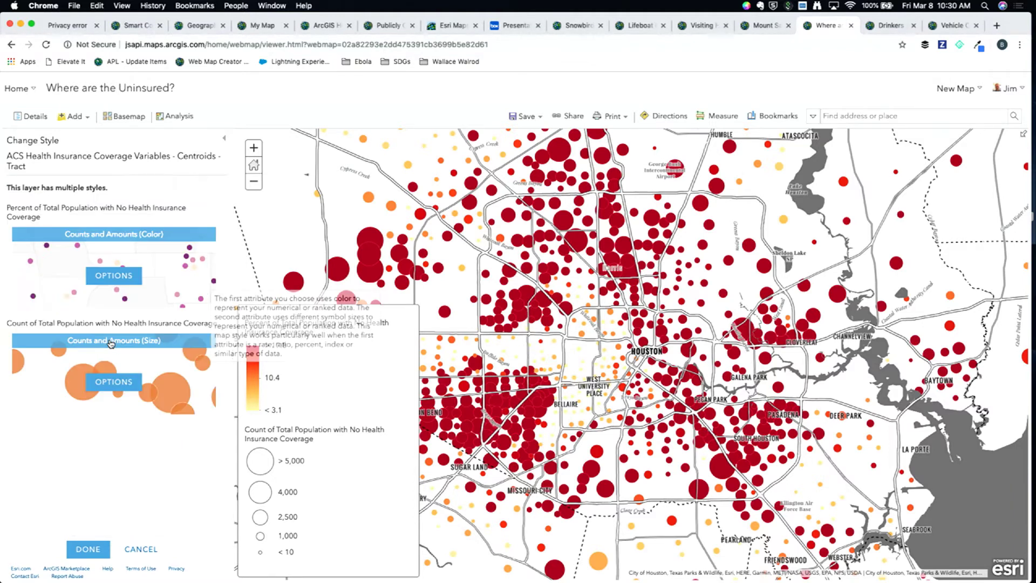
click(114, 276)
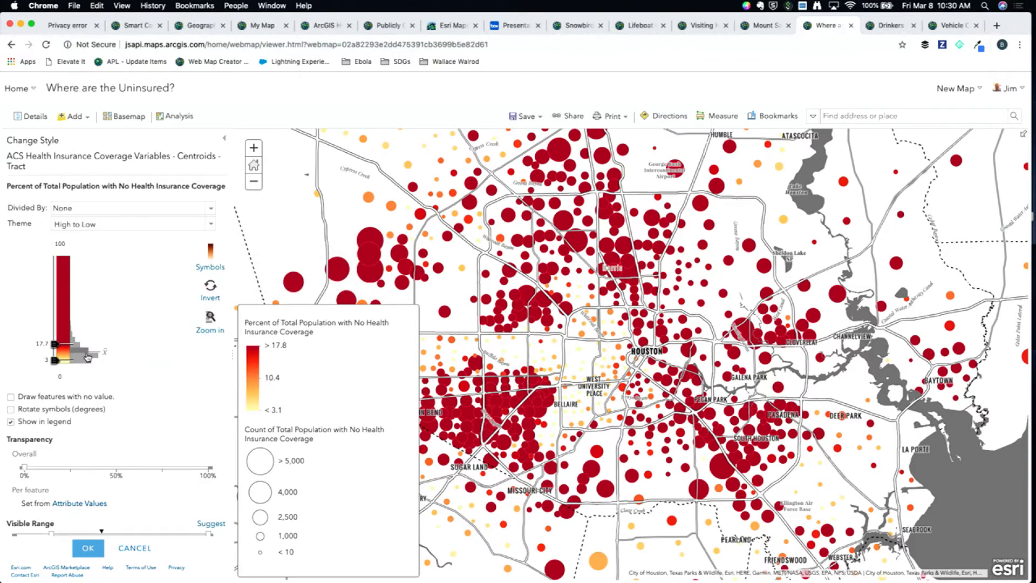
click(212, 316)
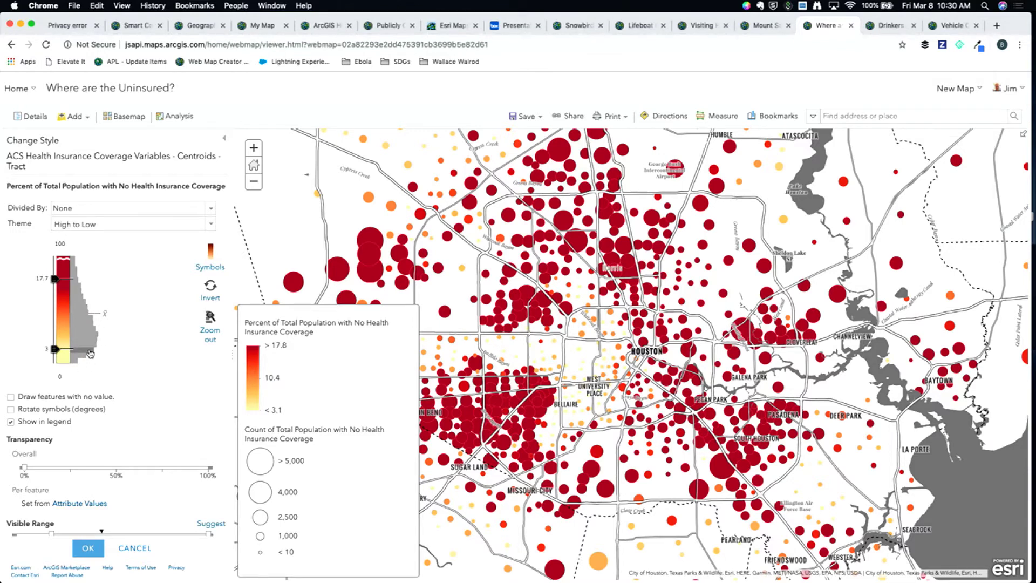
mouse_move(105, 317)
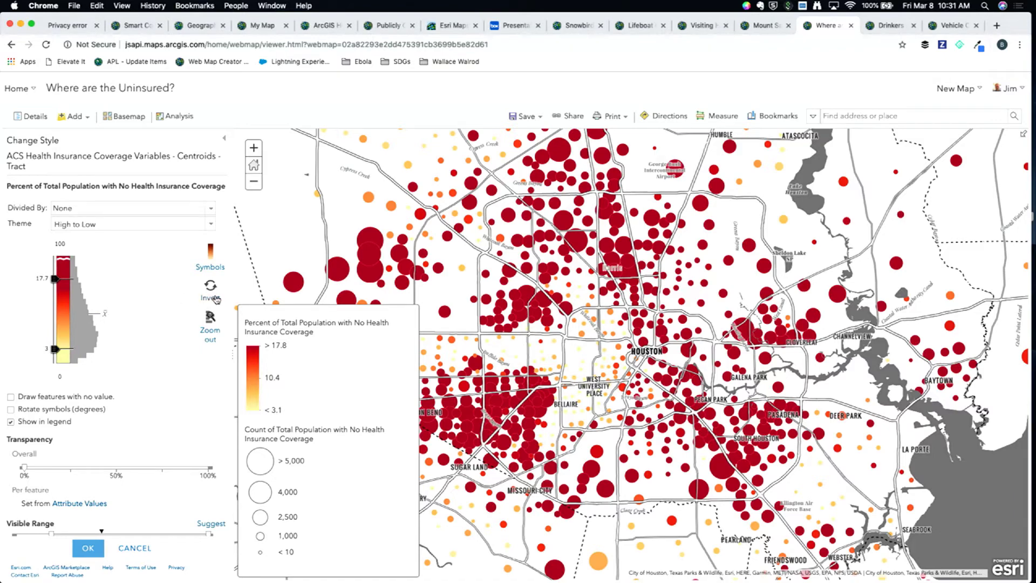
click(211, 319)
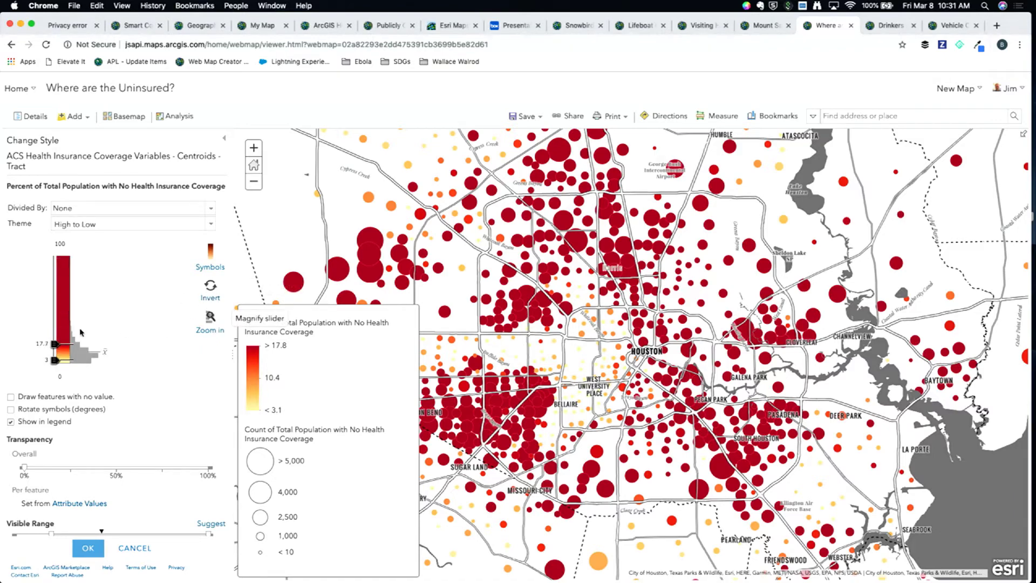
Step: Try upper color ramp limits of 100, 44 and about 25 for the percent uninsured, and discard the changes
drag(55, 344, 60, 243)
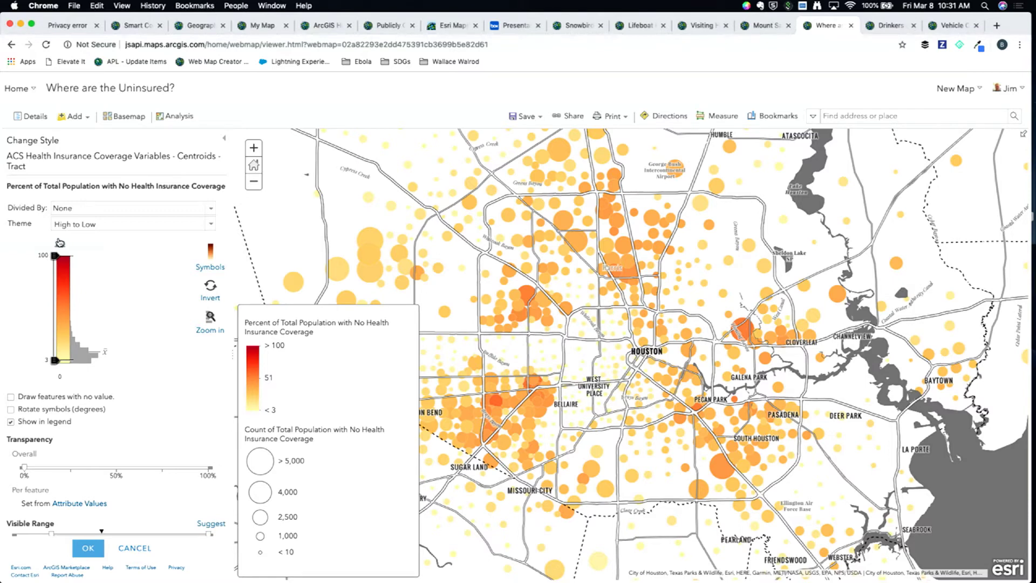
drag(55, 256, 56, 315)
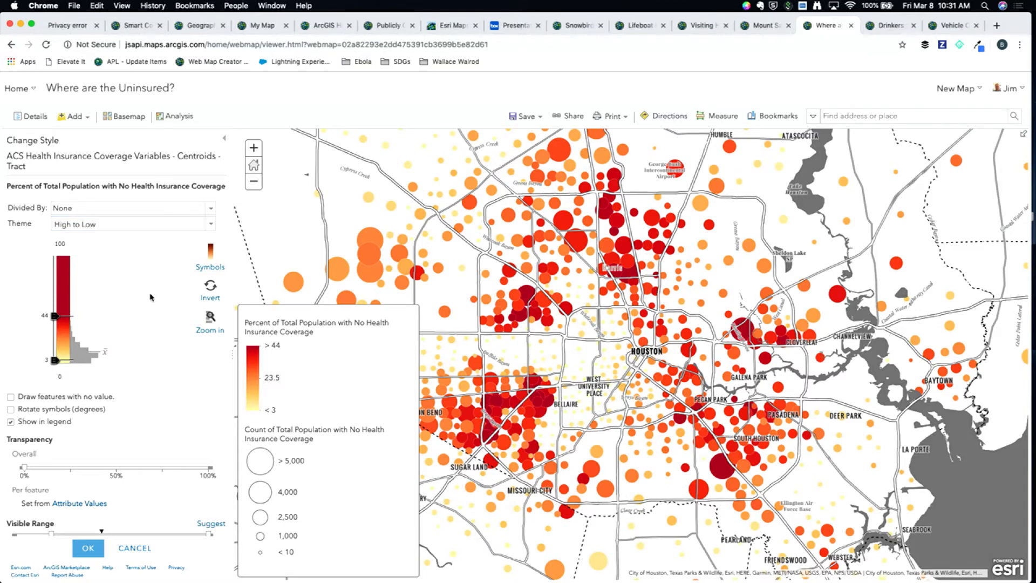
mouse_move(54, 315)
mouse_down()
mouse_move(56, 342)
mouse_move(55, 331)
mouse_up()
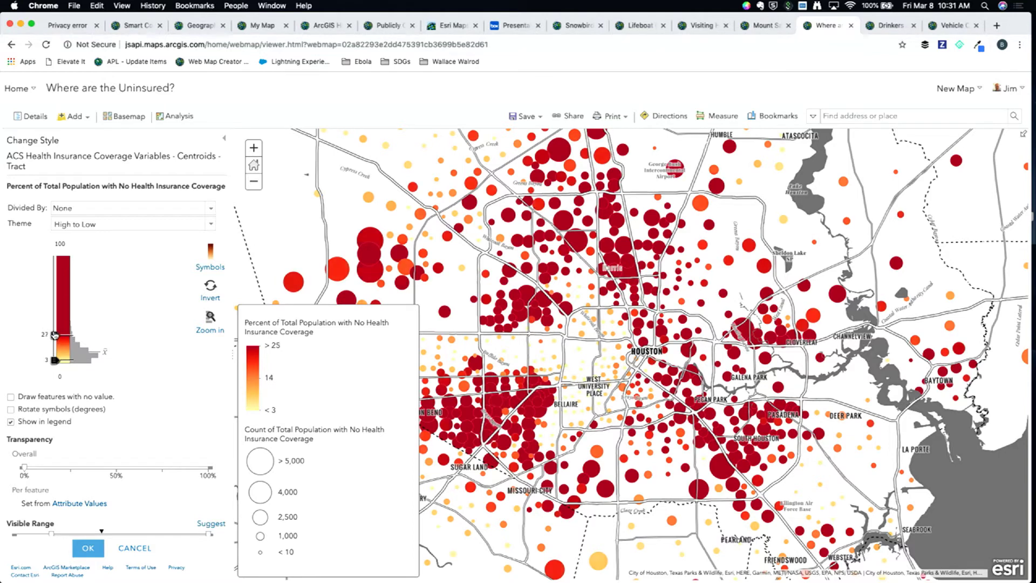
click(134, 549)
Step: Try the Above and Below and High to Low themes for the percent uninsured colors, and discard the changes
click(118, 280)
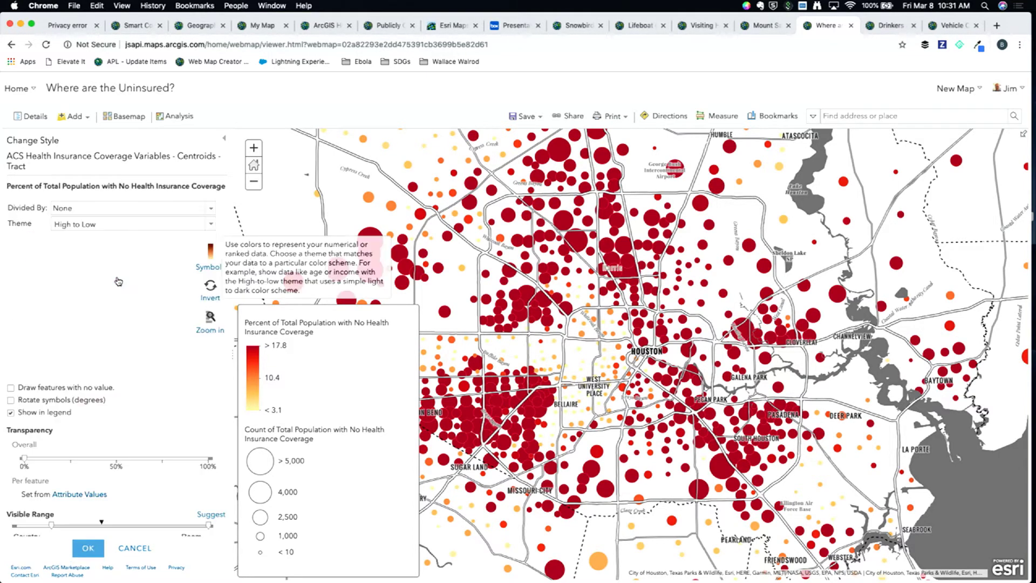
click(209, 223)
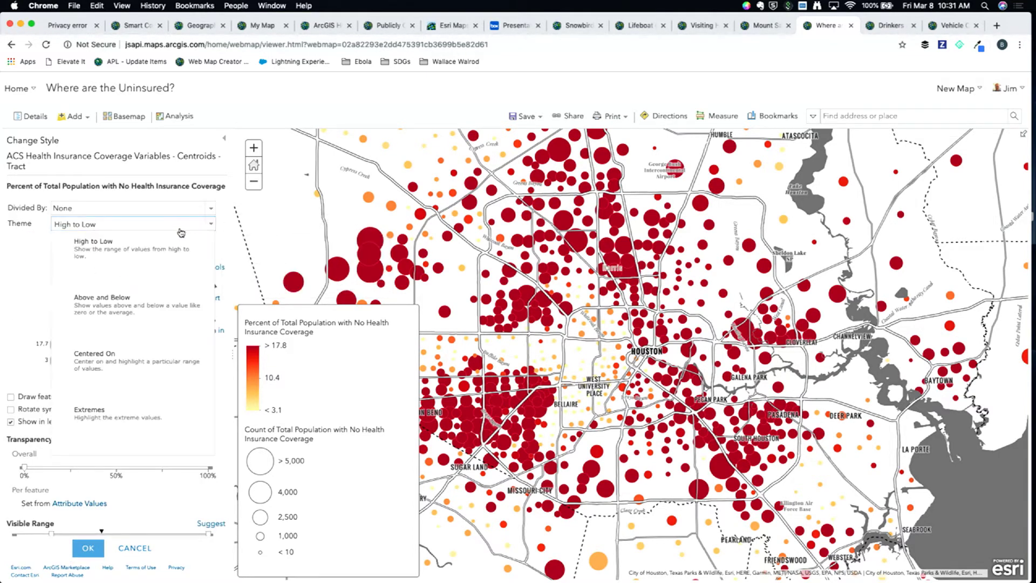
click(106, 301)
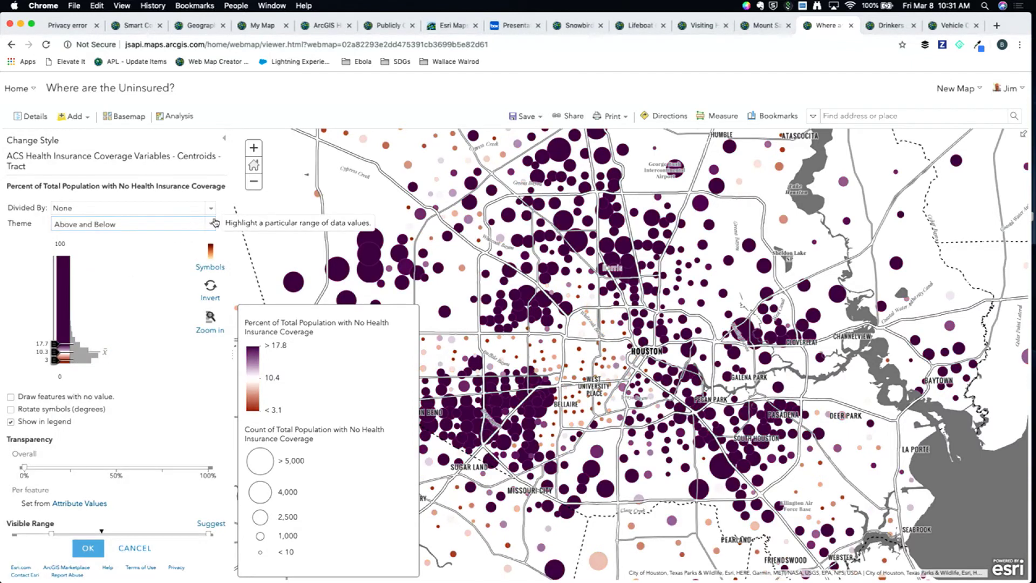
click(211, 224)
click(130, 262)
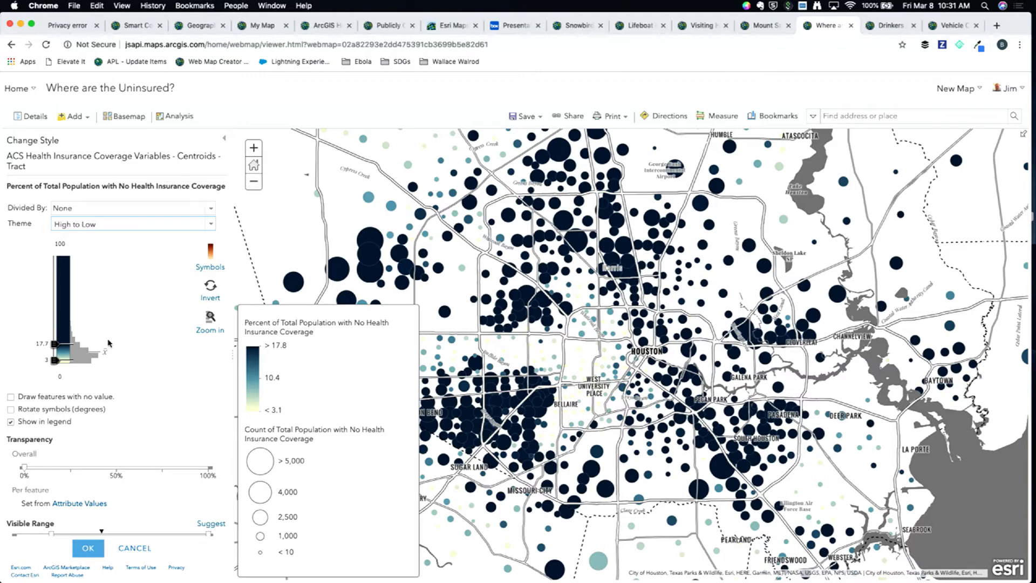
click(133, 549)
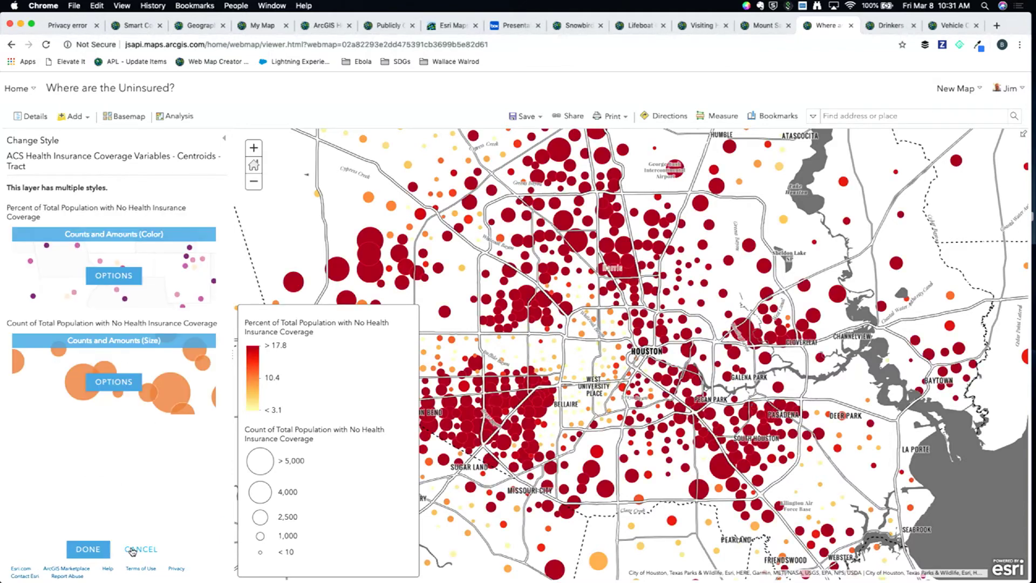
Step: Reopen the percent uninsured color options and examine the uninsured figures of Census Tract 5203 in Harris County
click(117, 276)
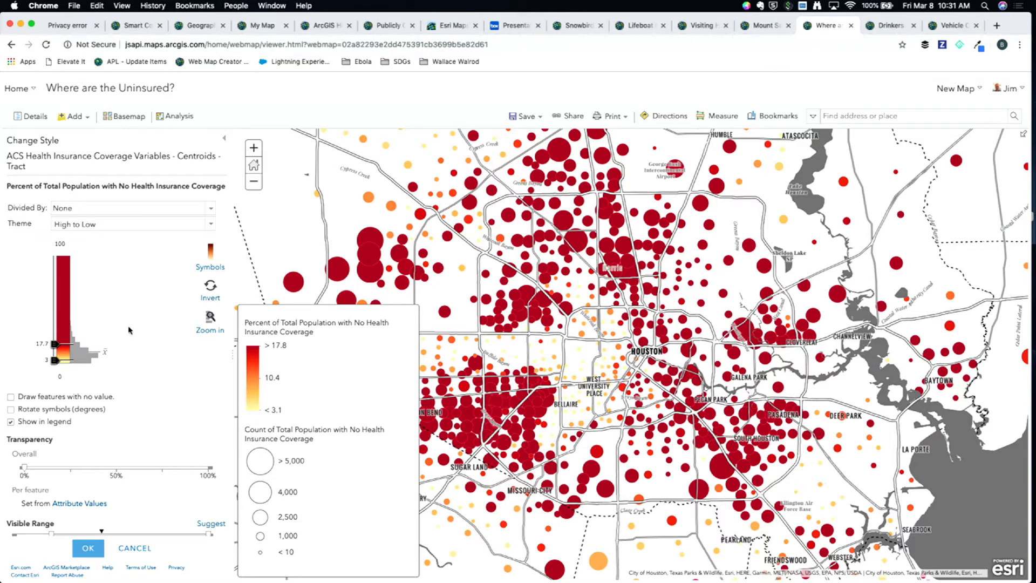
click(551, 324)
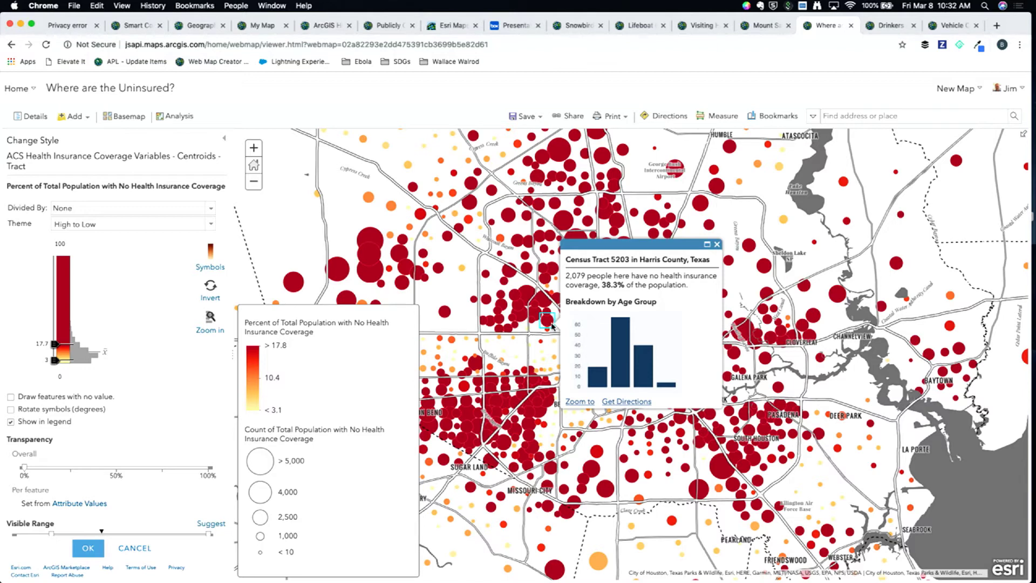
click(716, 244)
Step: Set the upper limit of the percent uninsured color ramp to 25 and return the map to its default extent
scroll(716, 249, up, 2)
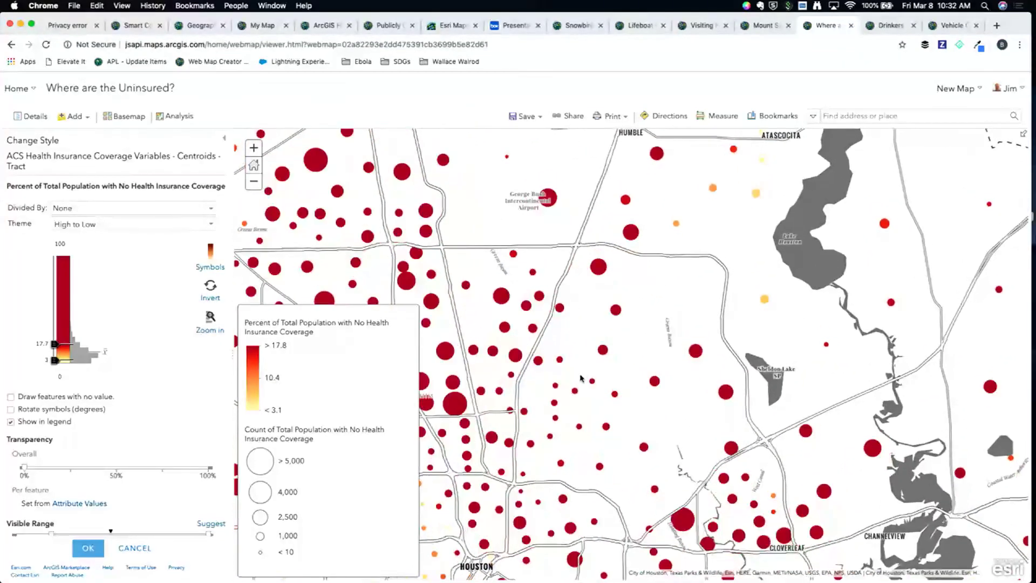
scroll(580, 378, up, 2)
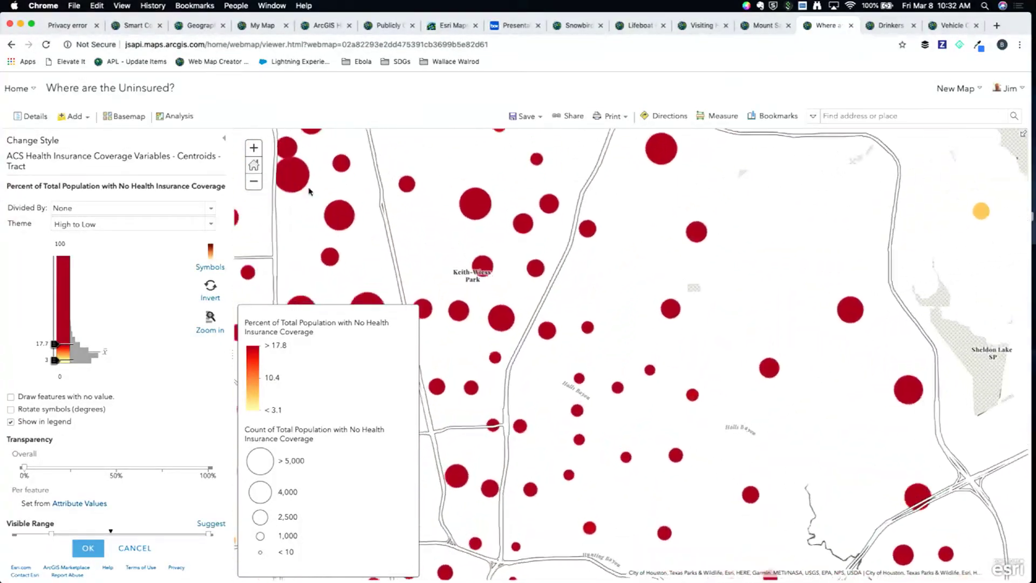
click(42, 344)
click(106, 364)
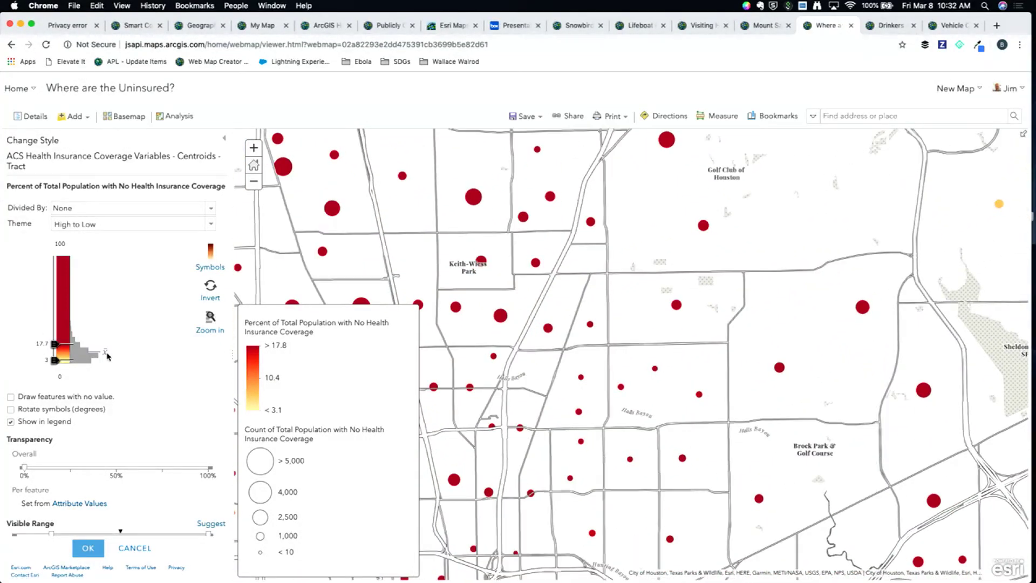
click(46, 349)
text(25)
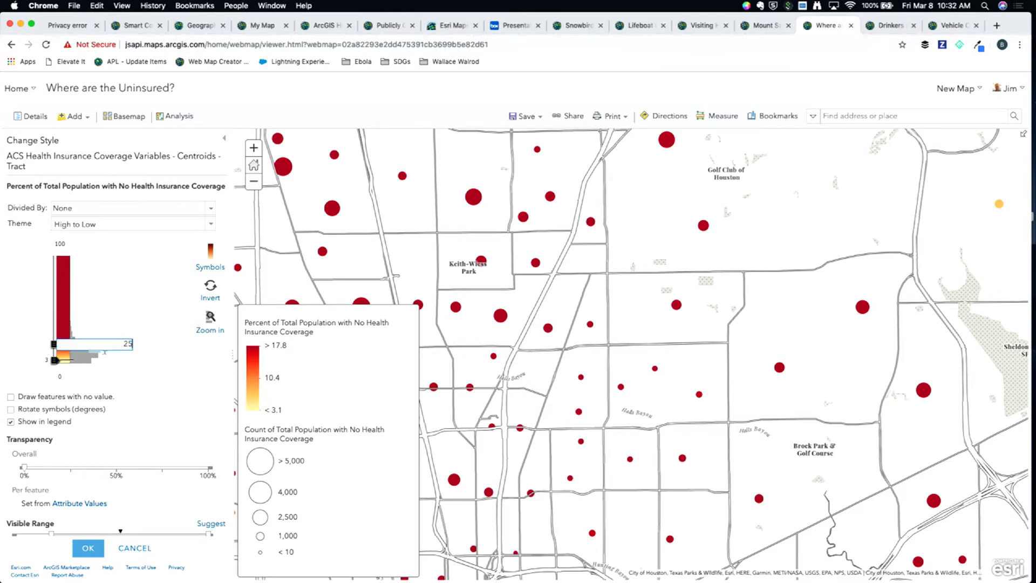
key(Return)
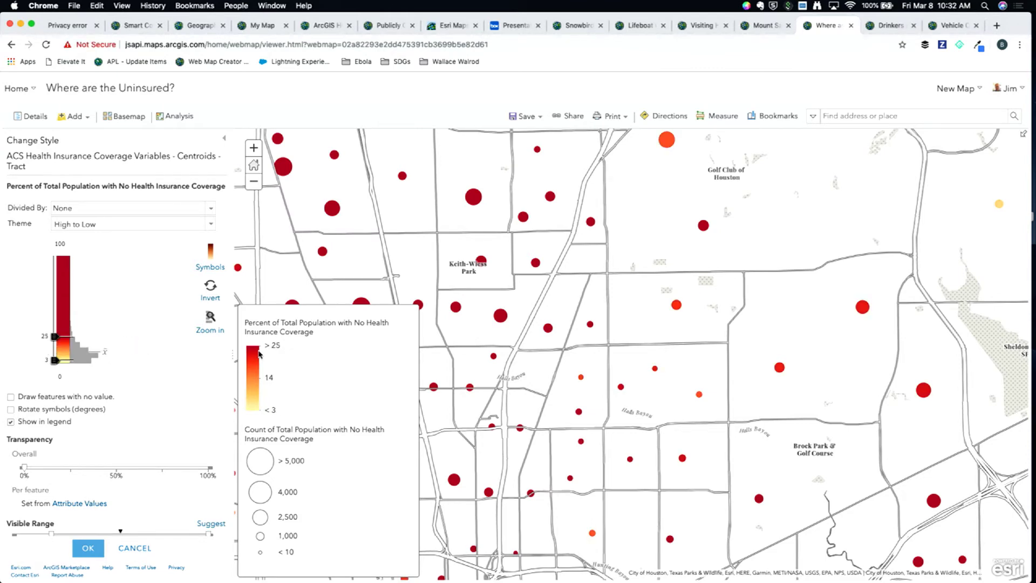
click(253, 165)
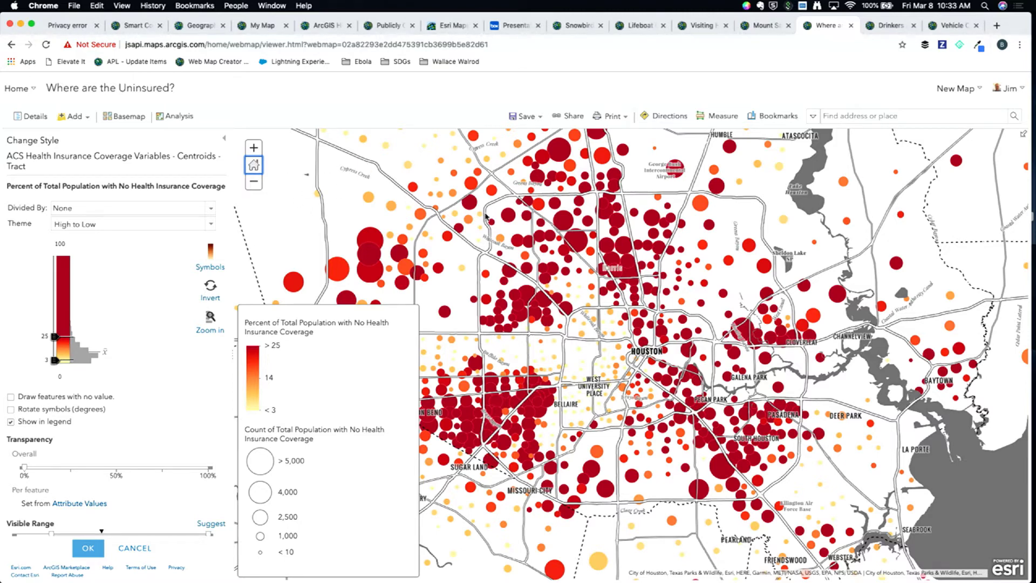
Step: Switch to the Drinkers and Smokers in the US map and review the County Health Rankings 2018 layer's style settings
click(881, 26)
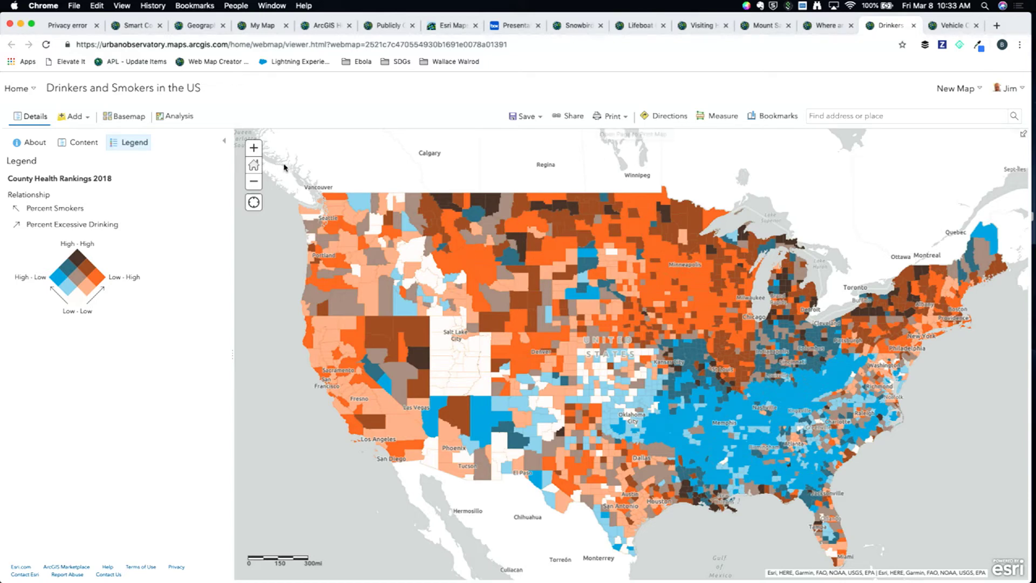
click(84, 142)
click(89, 184)
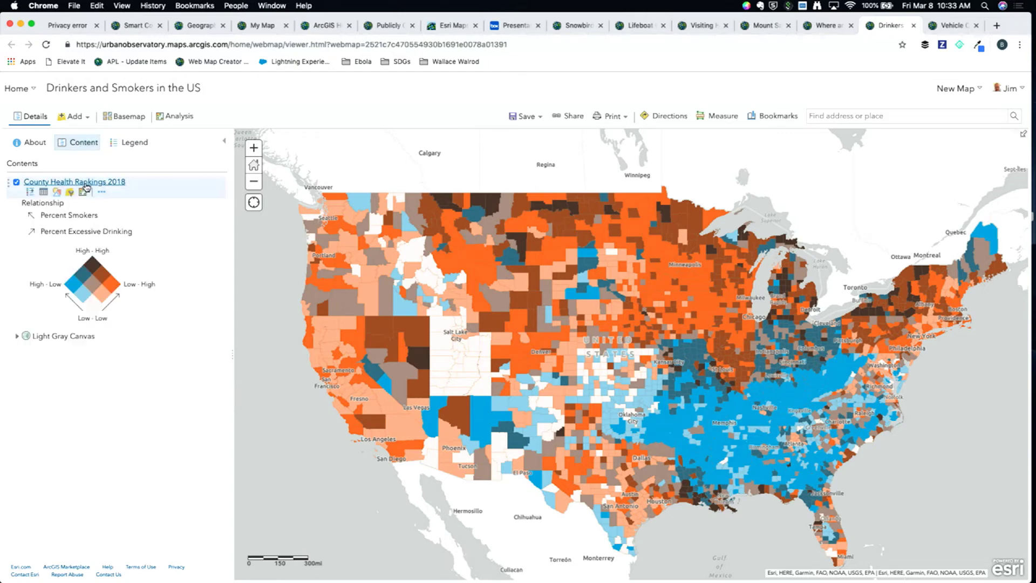
click(56, 193)
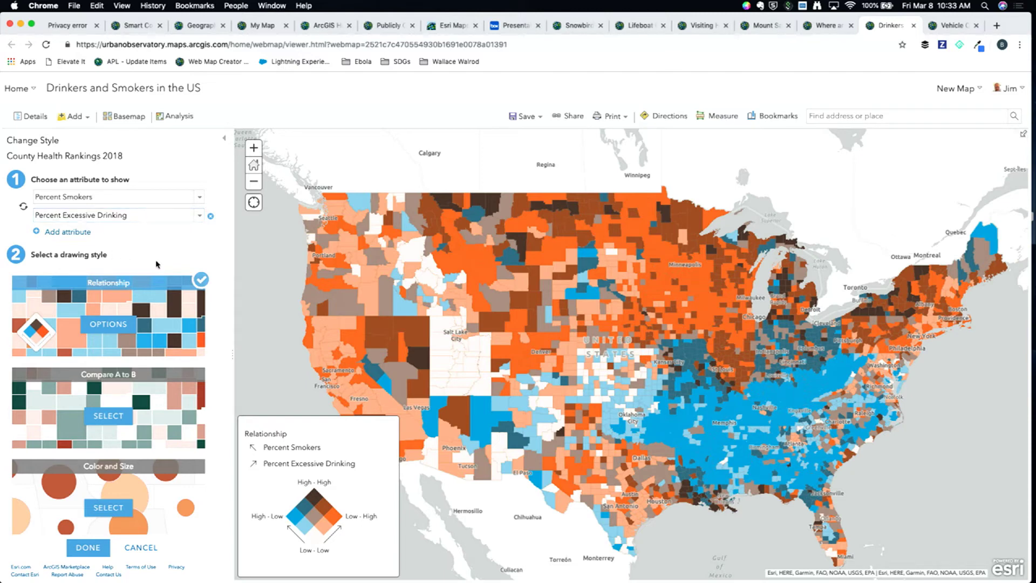
click(141, 548)
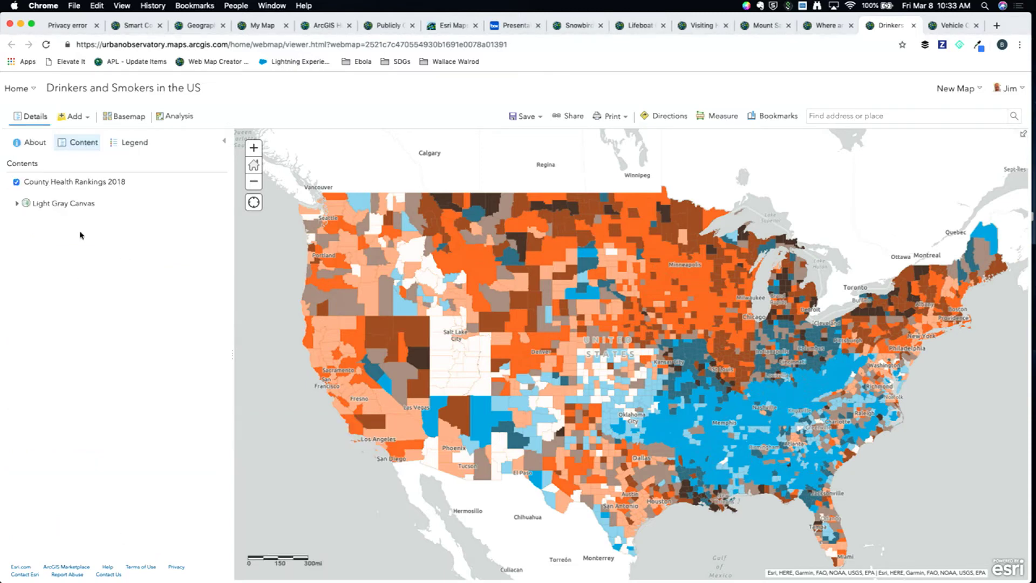
Step: Duplicate the County Health Rankings 2018 layer and hide the original
click(102, 193)
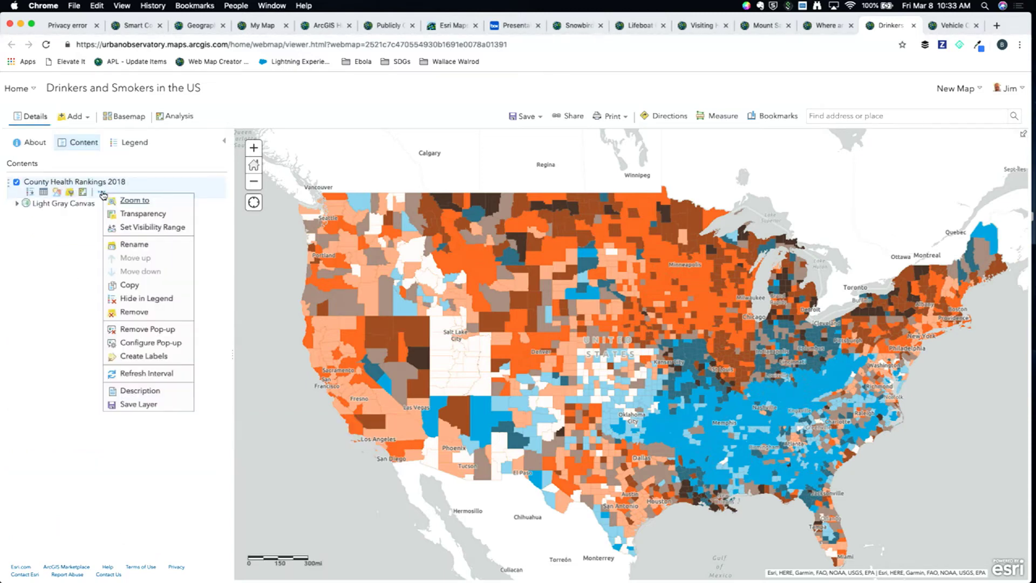
click(128, 285)
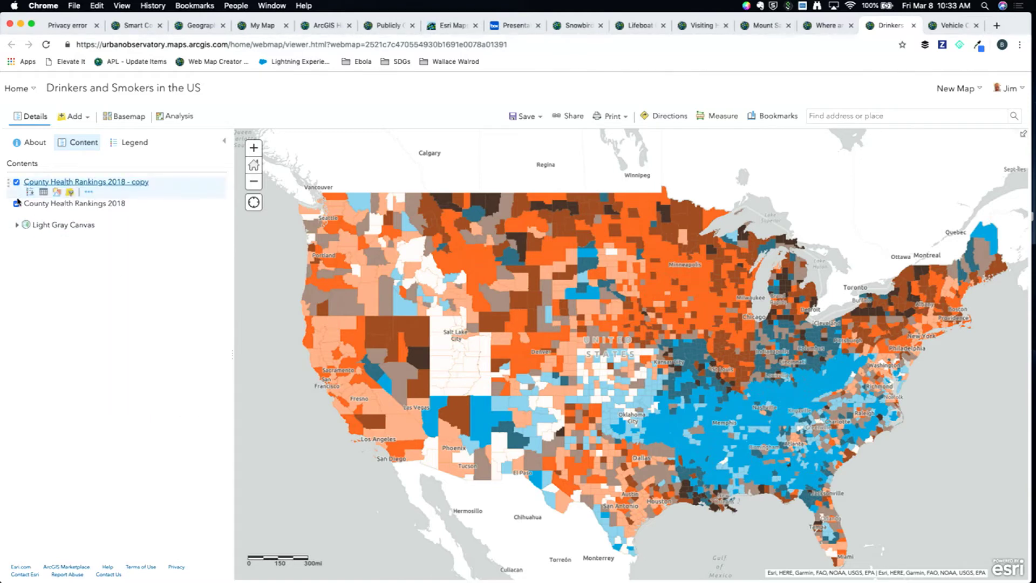
click(16, 203)
Step: Remove Percent Excessive Drinking from the copied layer's style so it maps only Percent Smokers with Counts and Amounts (Color)
click(59, 183)
click(57, 198)
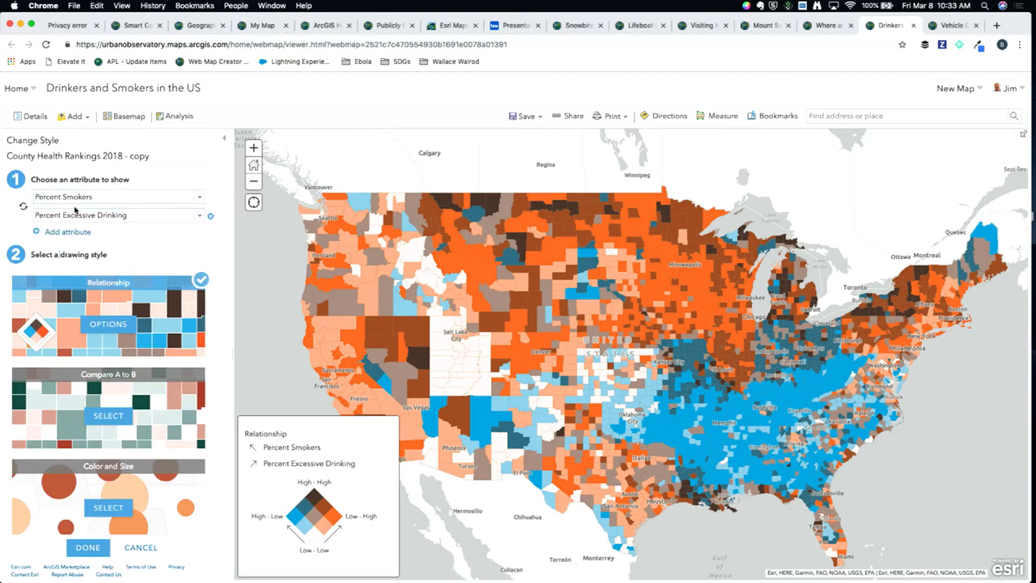
click(211, 216)
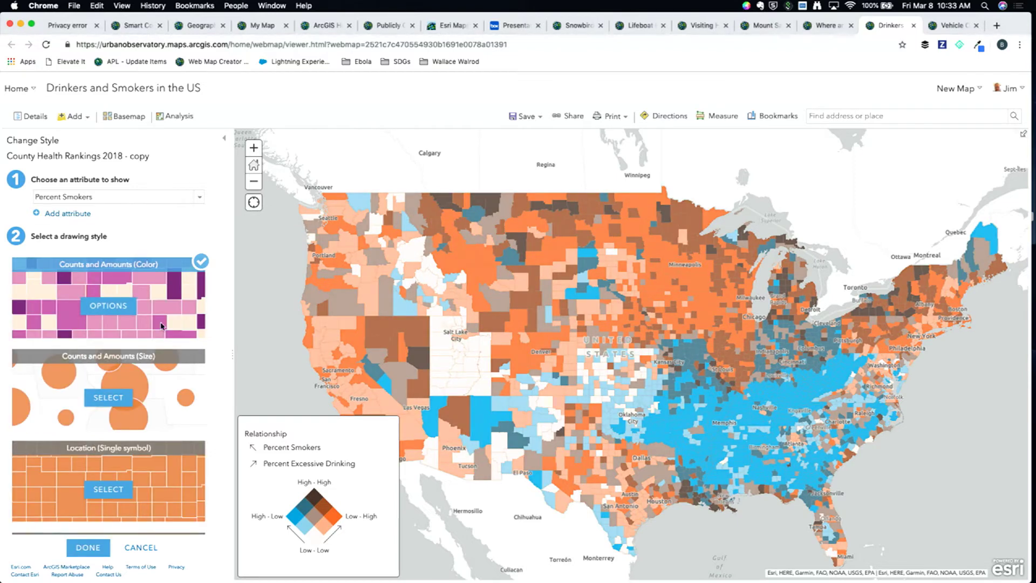
click(88, 548)
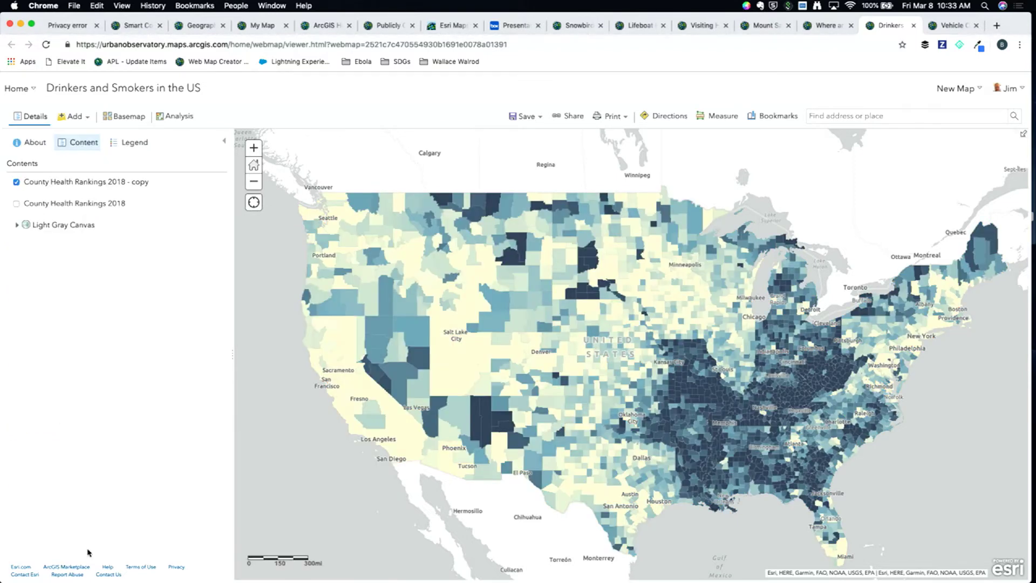
Step: Duplicate the Percent Smokers layer and style the new copy by Percent Excessive Drinking
click(103, 192)
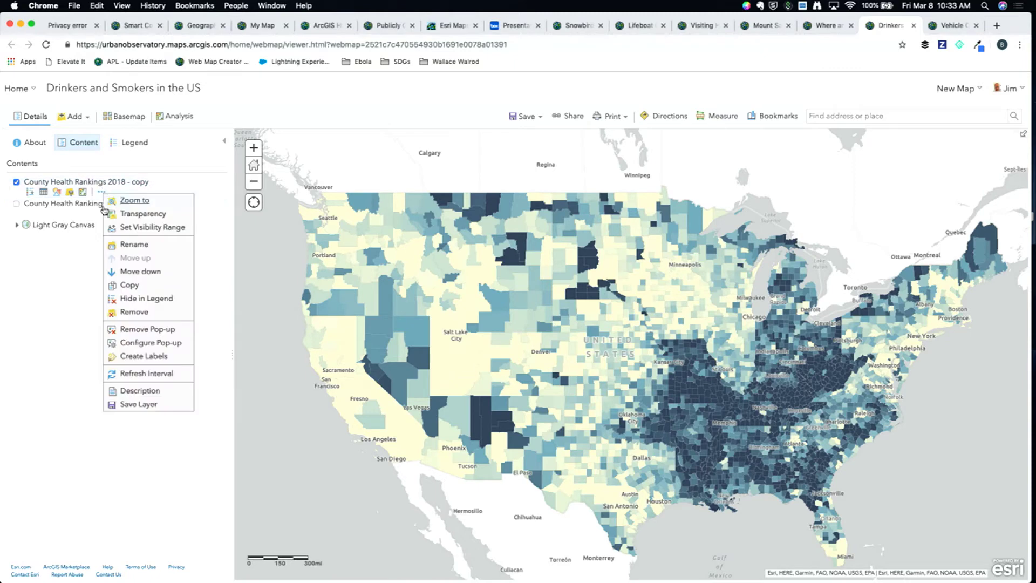
click(128, 284)
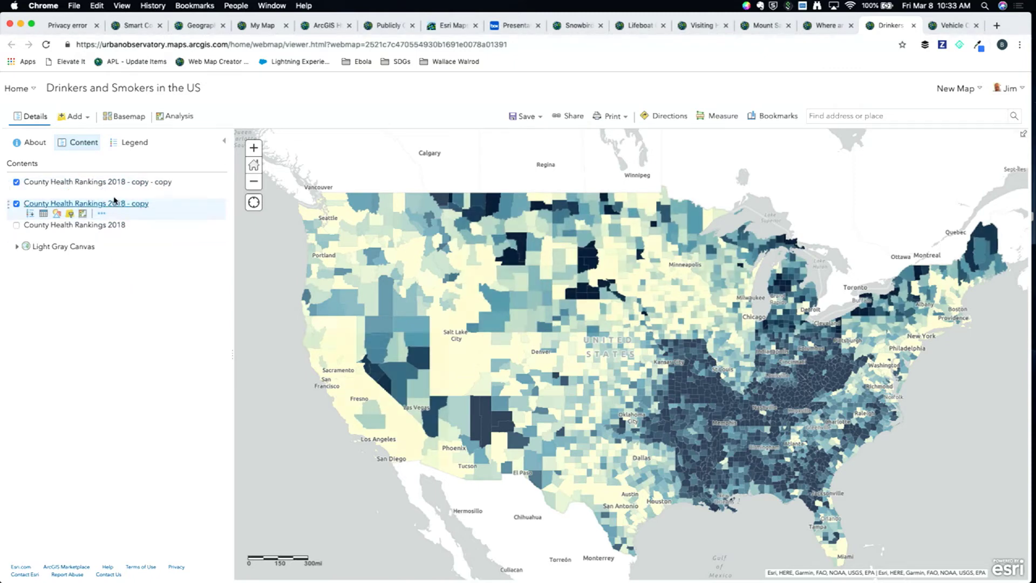
mouse_move(106, 194)
click(58, 192)
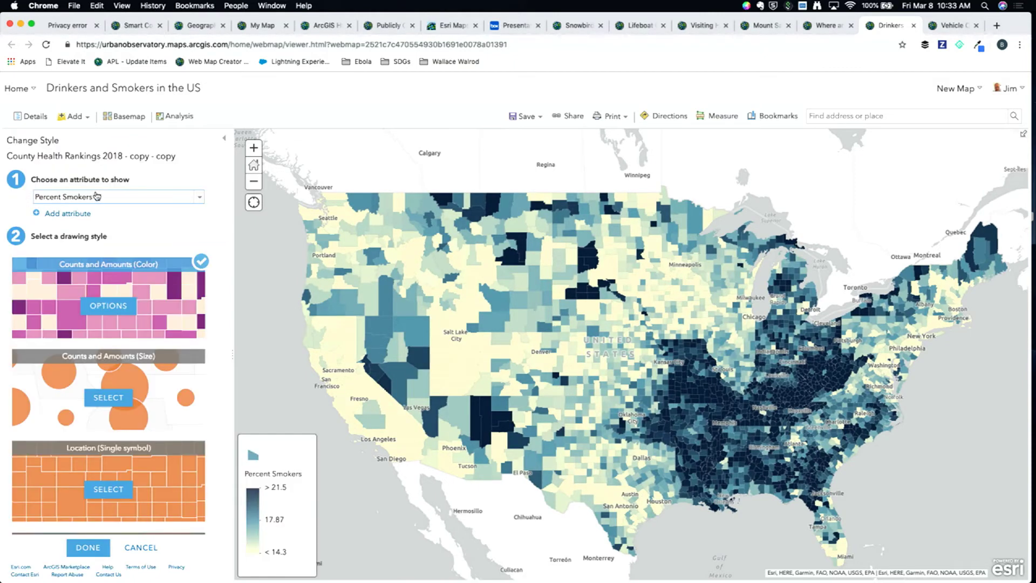
click(98, 198)
scroll(97, 229, up, 10)
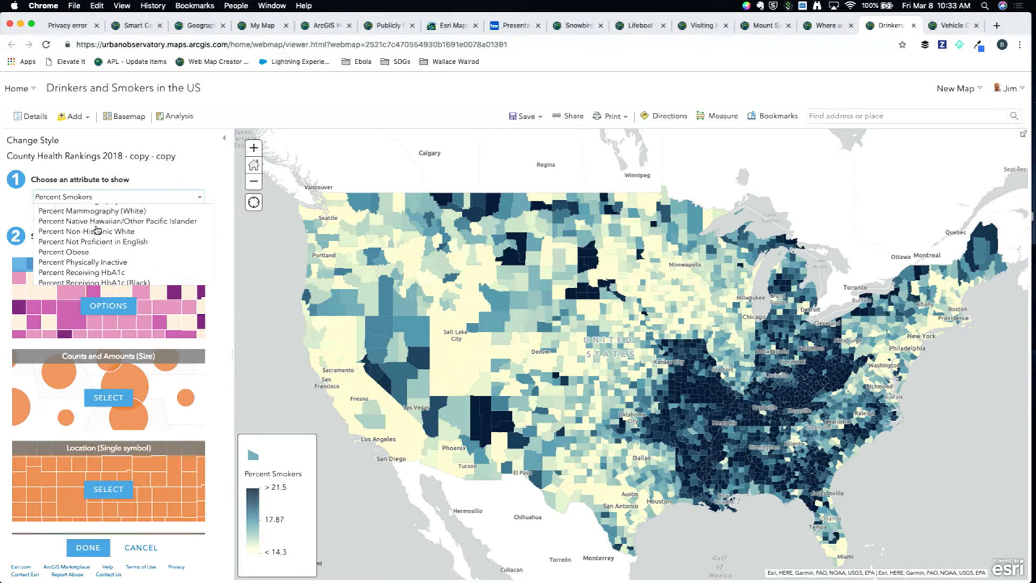
scroll(97, 231, up, 5)
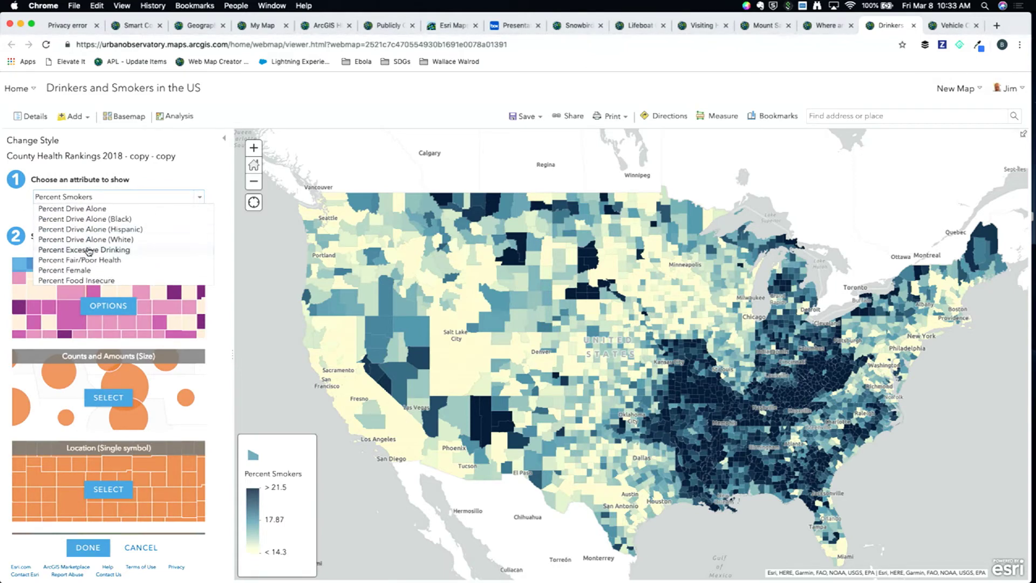
click(89, 249)
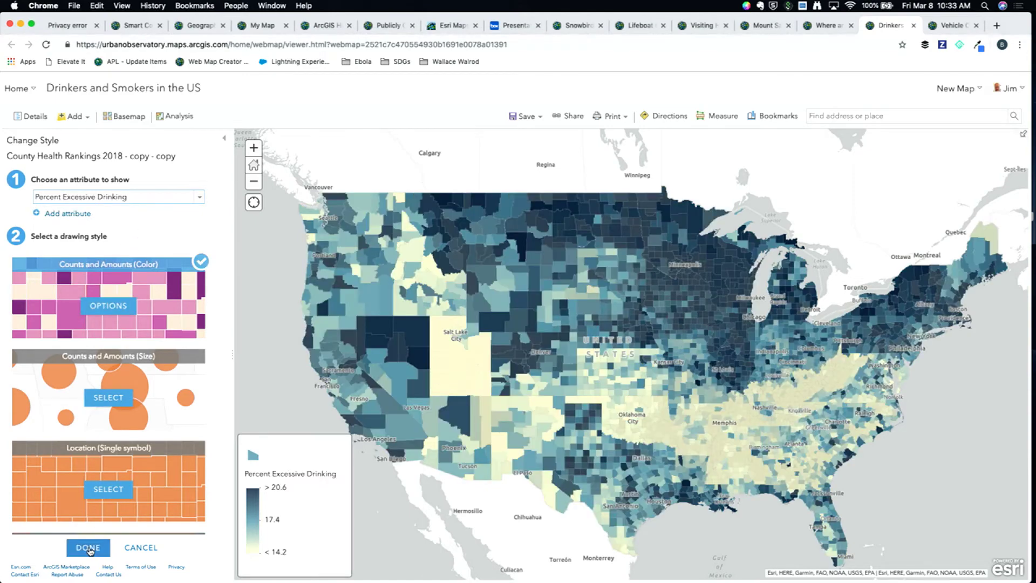
click(89, 548)
Step: Show both copied layers' legends and toggle the Percent Excessive Drinking layer repeatedly to compare it with Percent Smokers
click(85, 203)
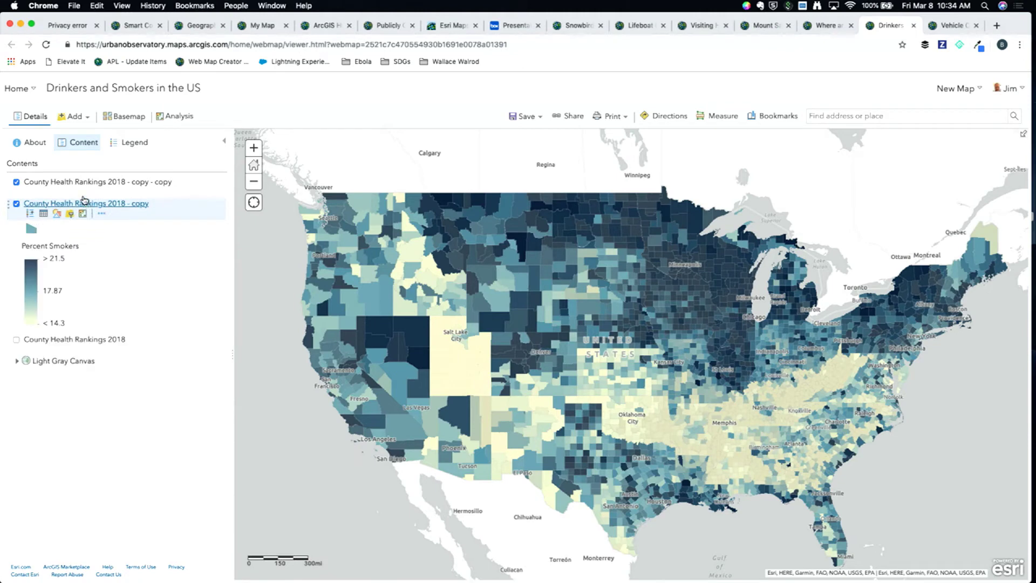
click(76, 182)
mouse_move(77, 330)
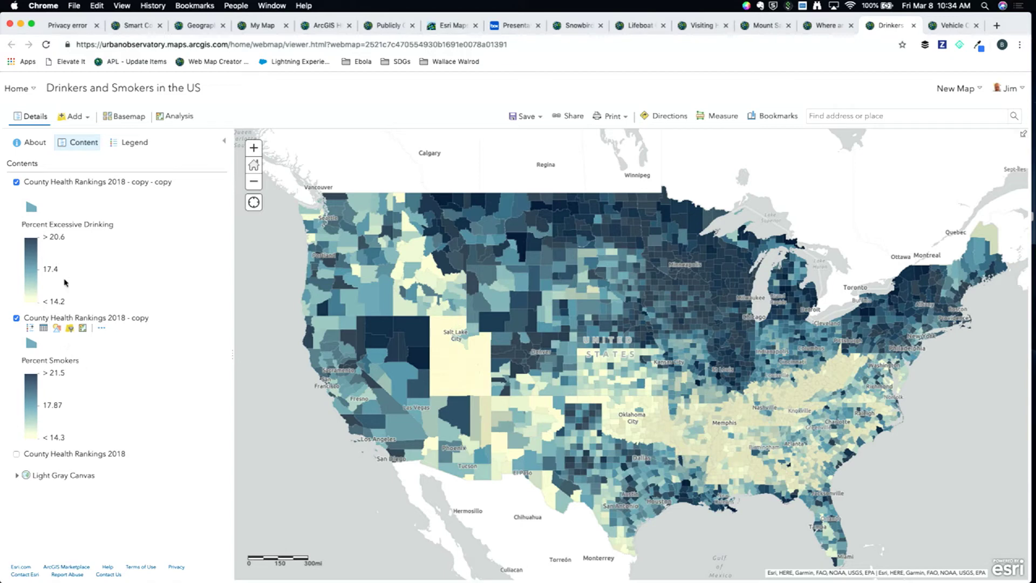
click(16, 182)
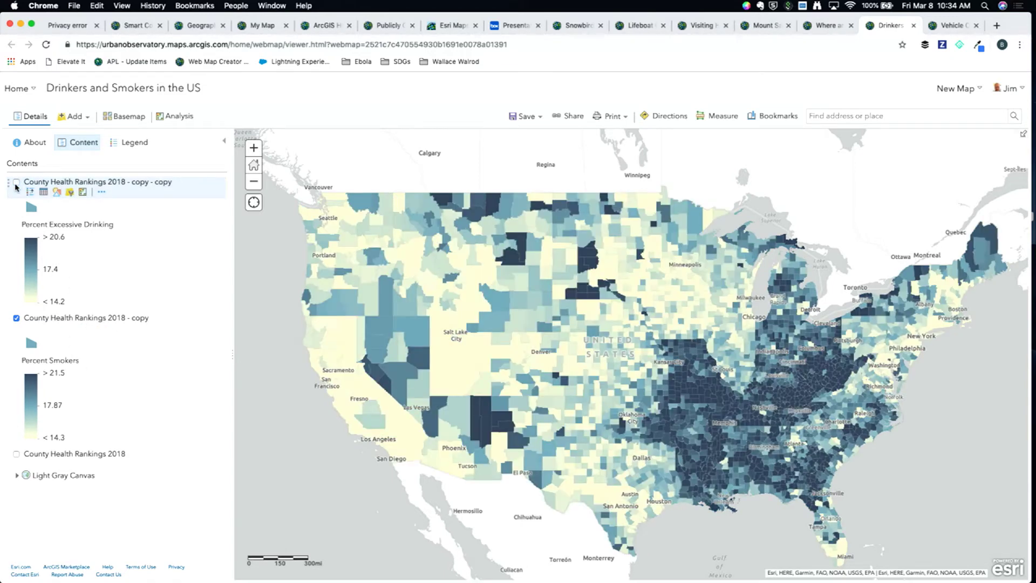
click(16, 183)
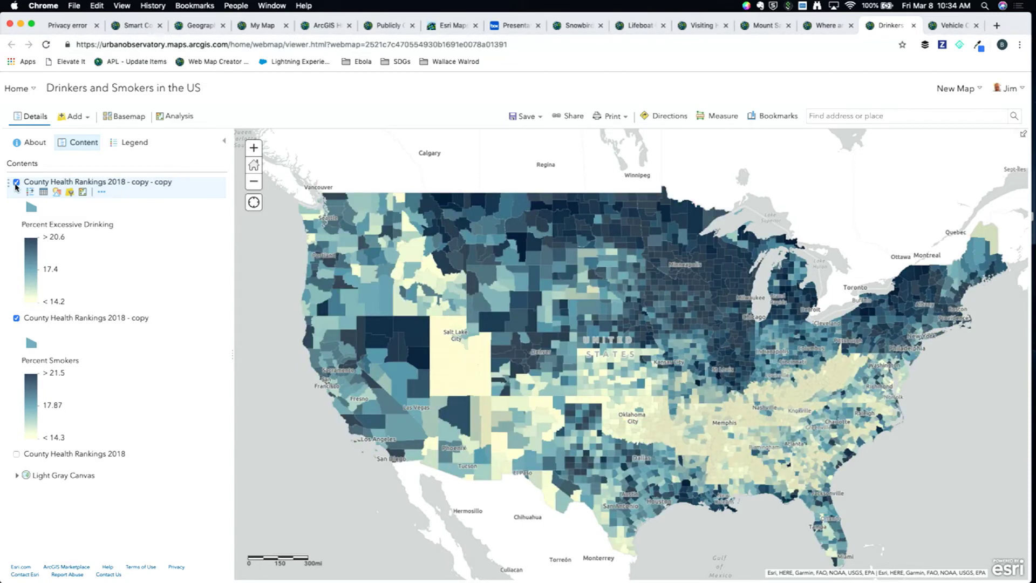
click(16, 184)
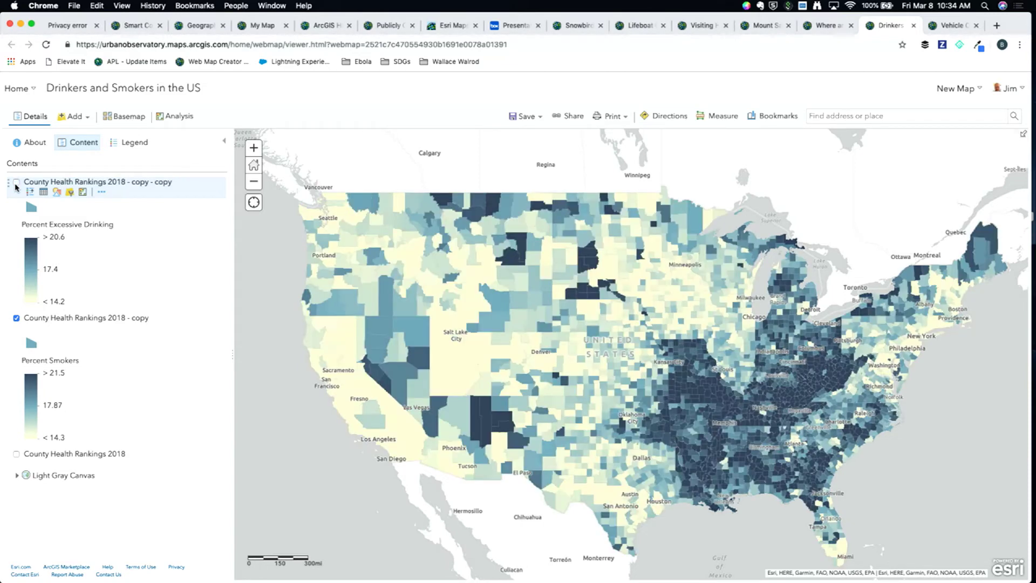
click(16, 184)
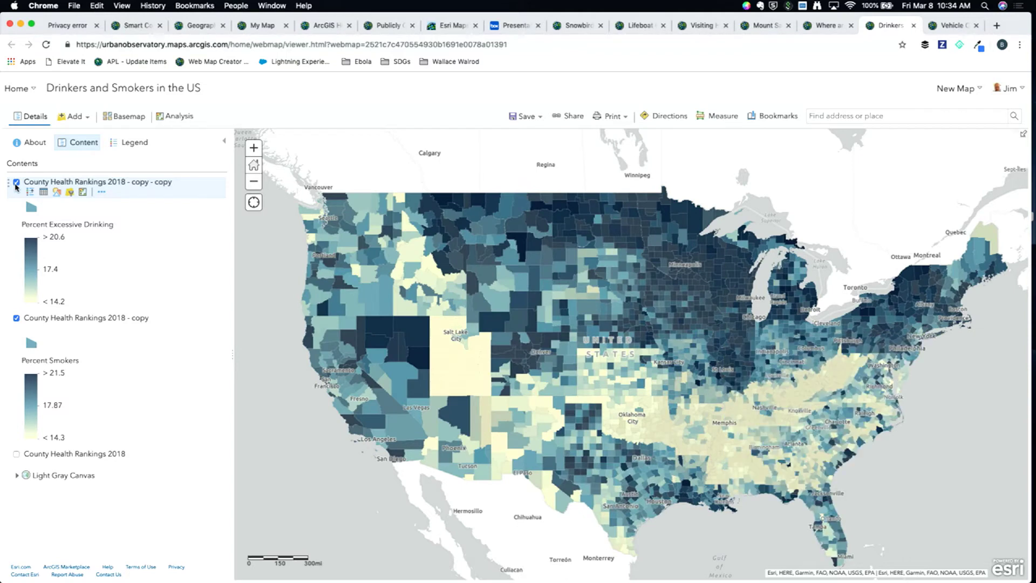
click(16, 184)
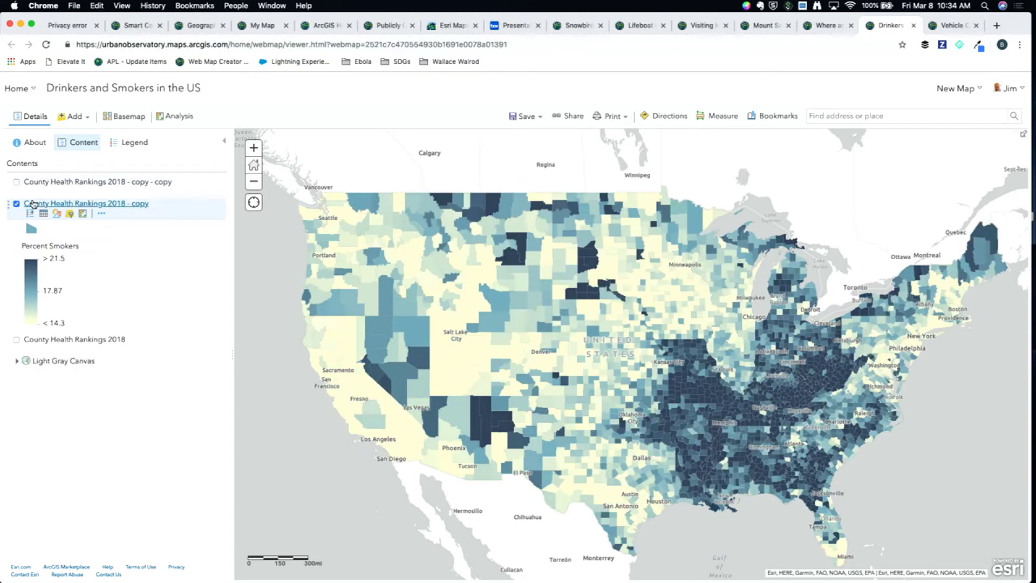
Step: Hide the Percent Smokers copy and show the original County Health Rankings 2018 relationship layer
click(16, 203)
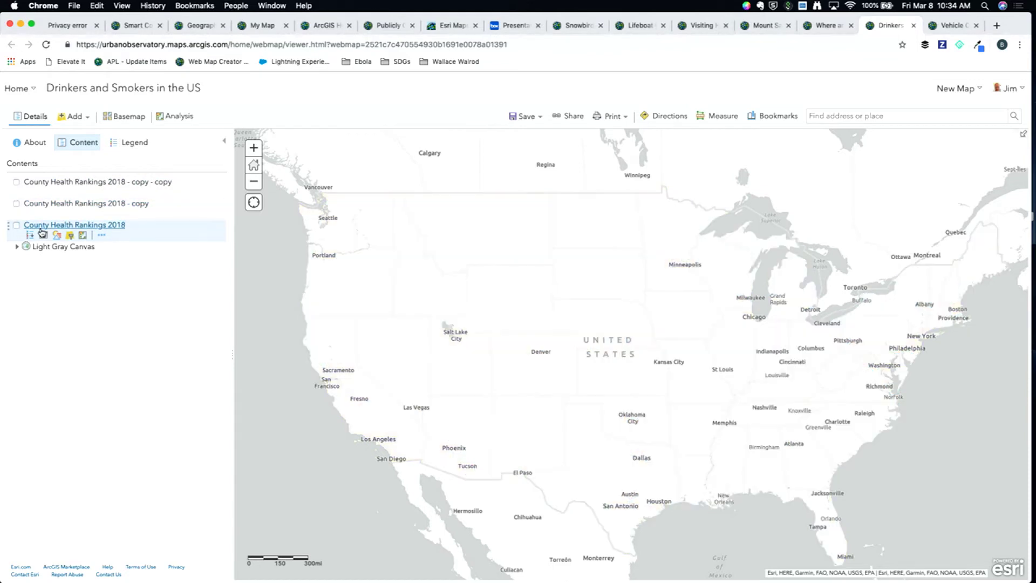
click(16, 225)
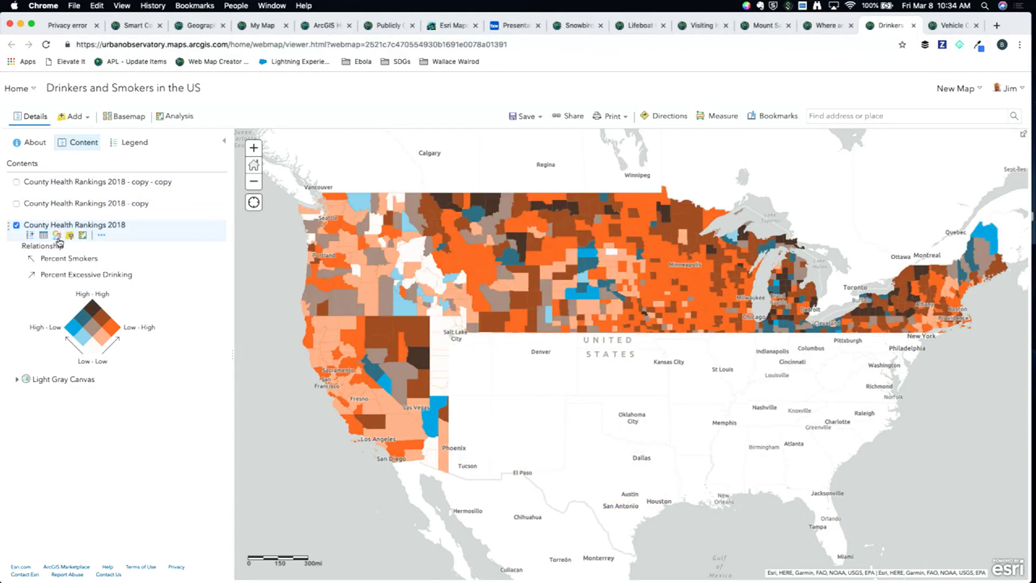
Step: In the original layer's Relationship style options, try moving the Percent Smokers class breaks to about 35.8 and 9.8
click(56, 236)
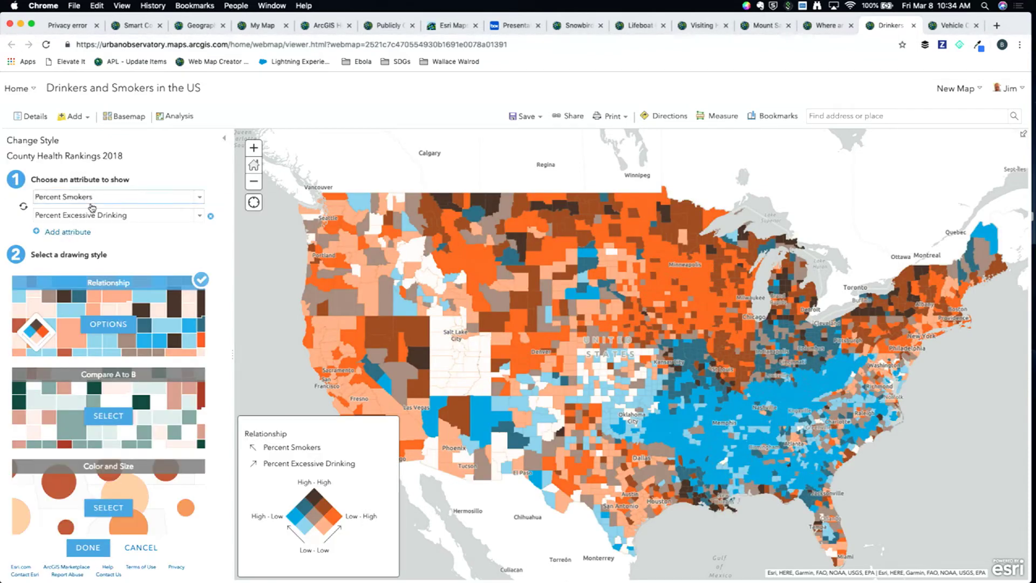
click(115, 325)
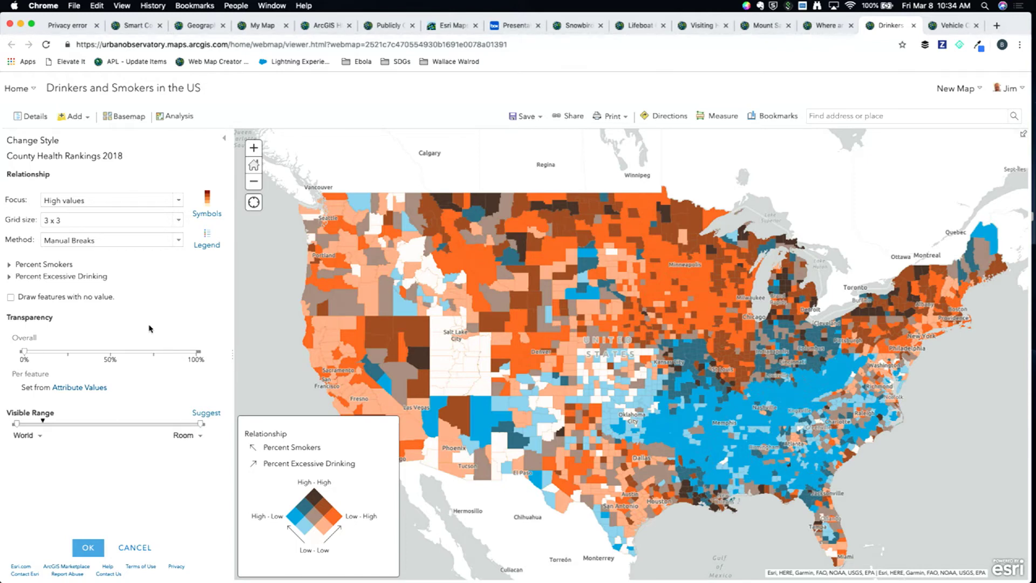
click(56, 264)
scroll(115, 318, down, 3)
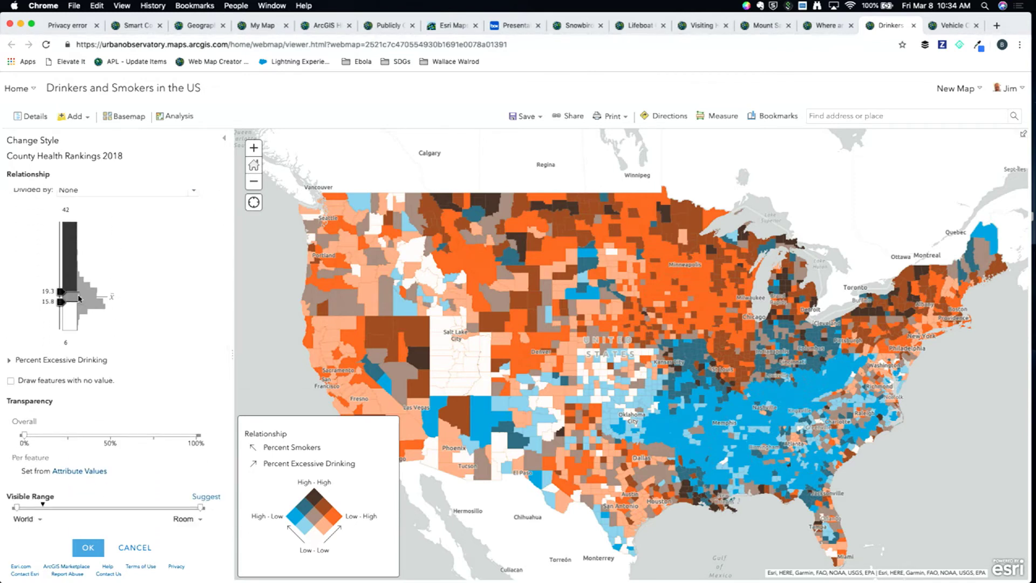
mouse_move(113, 300)
drag(60, 292, 61, 242)
drag(61, 302, 66, 323)
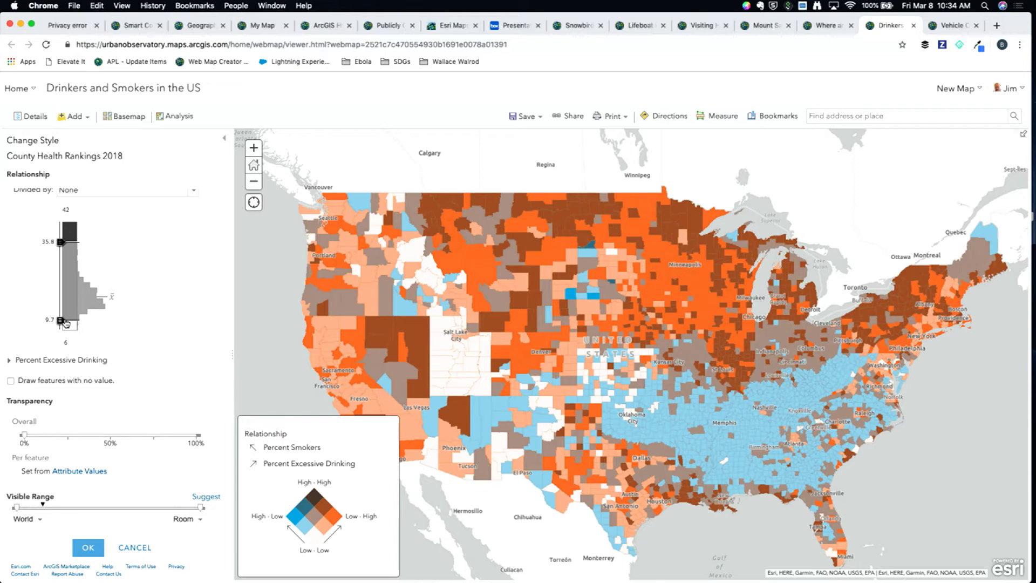
Step: Try Percent Excessive Drinking class breaks of about 26 and 11.84, and discard all the style changes
click(40, 360)
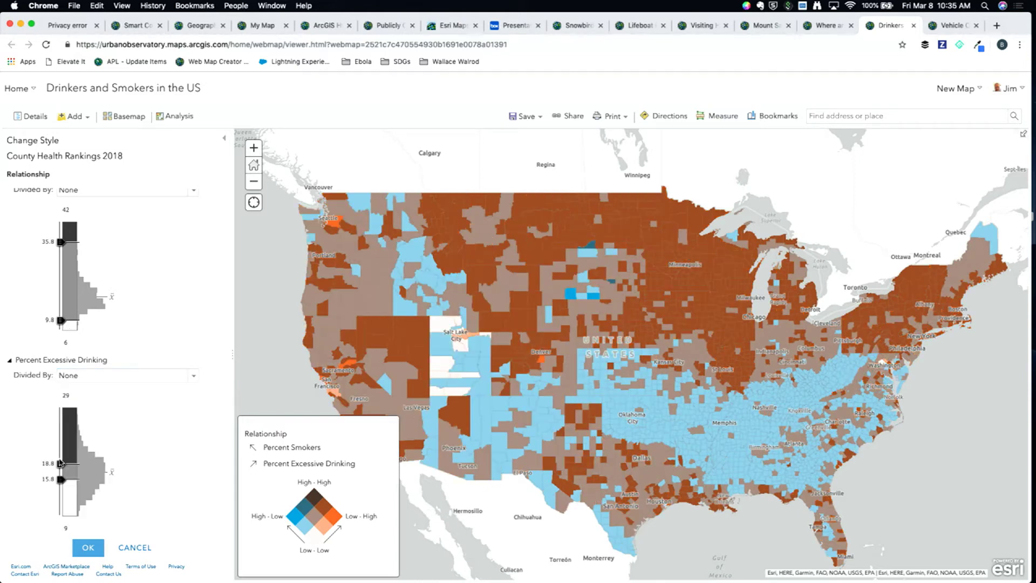
drag(60, 463, 60, 425)
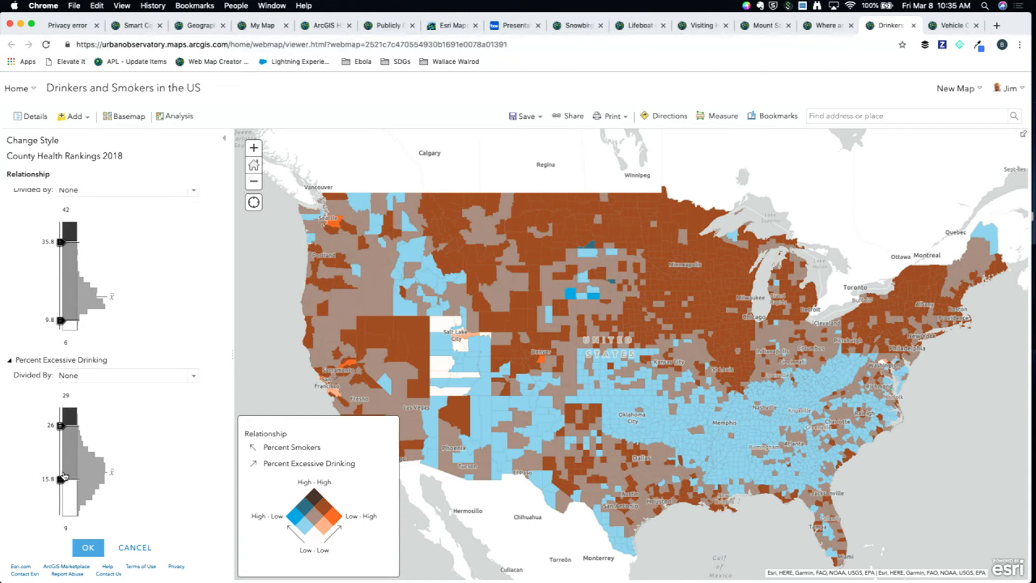
drag(60, 479, 61, 502)
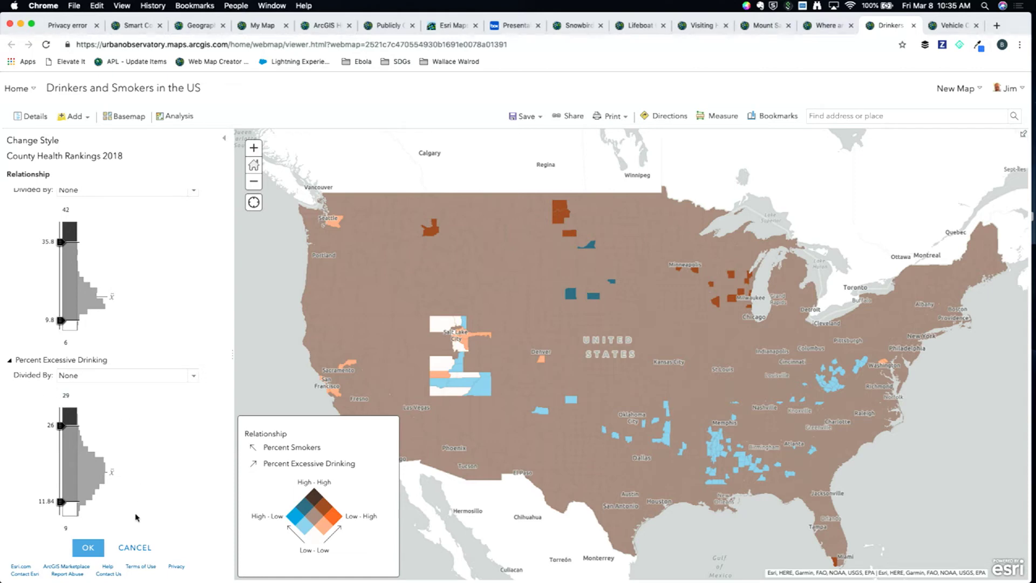
click(136, 547)
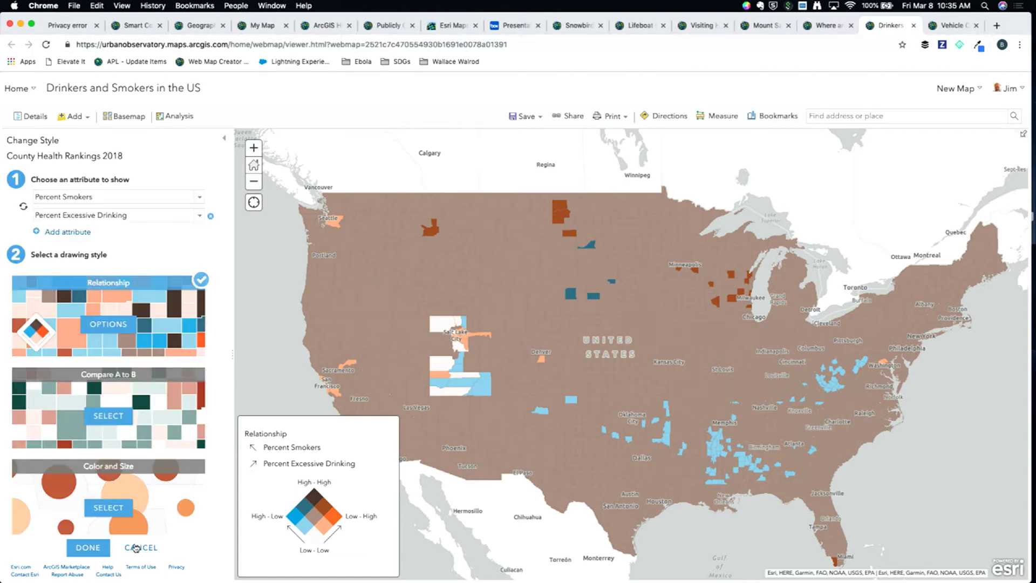
click(136, 548)
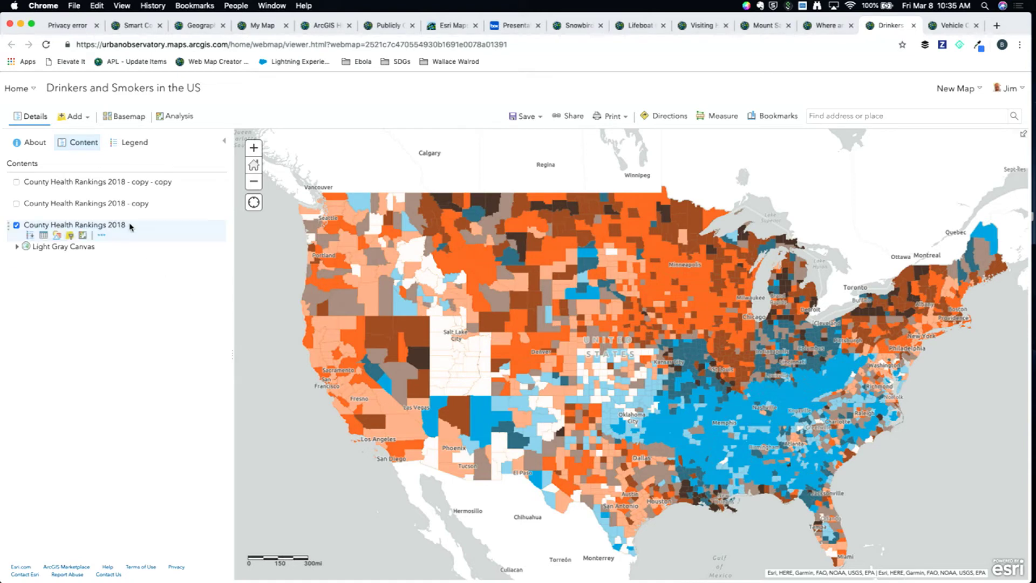
Step: Open the style settings of the original County Health Rankings 2018 layer
click(57, 237)
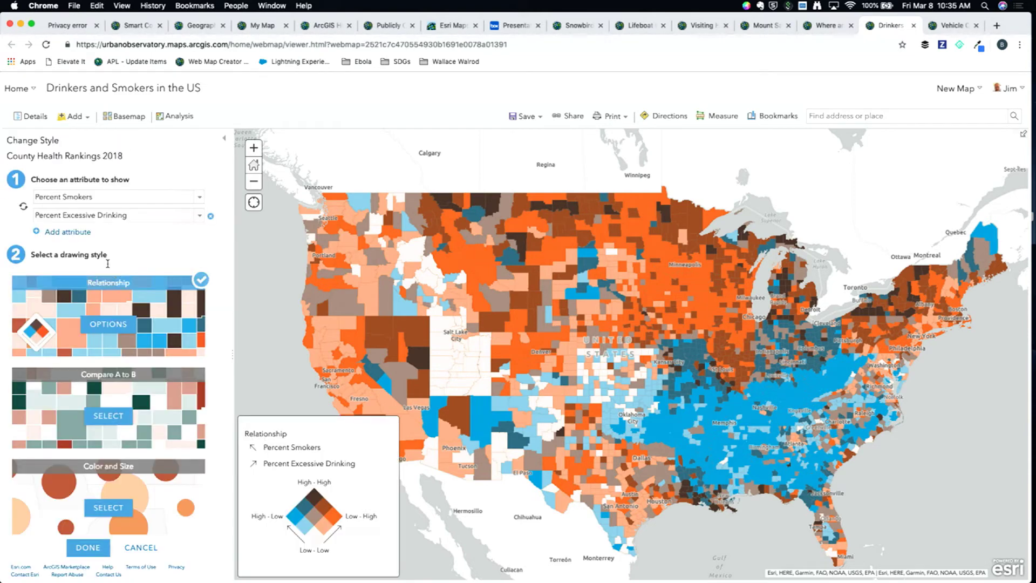
Step: In the Relationship style's legend options, relabel the High - High class as "Lots of Drinking and Smoking"
click(112, 326)
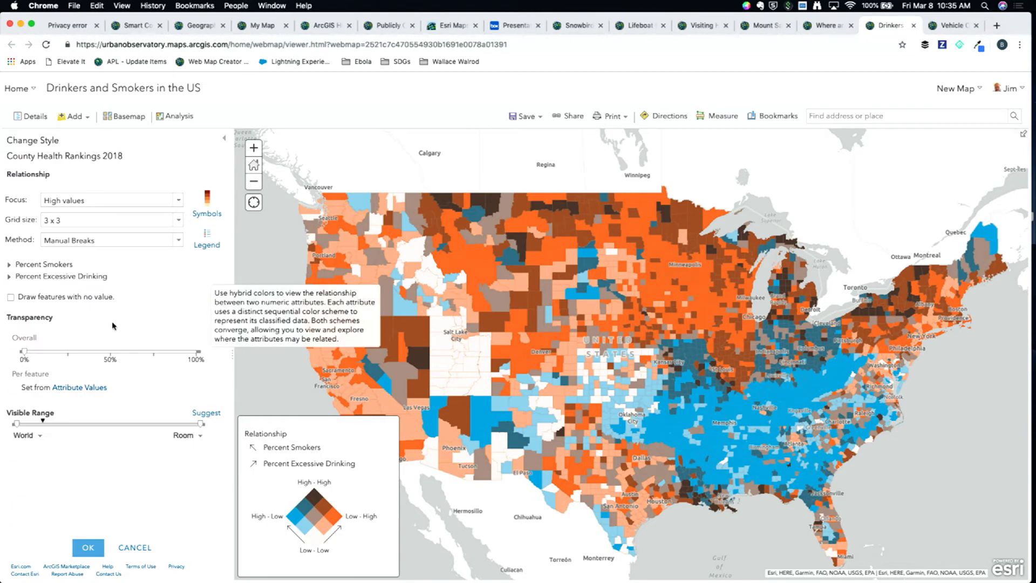
click(205, 247)
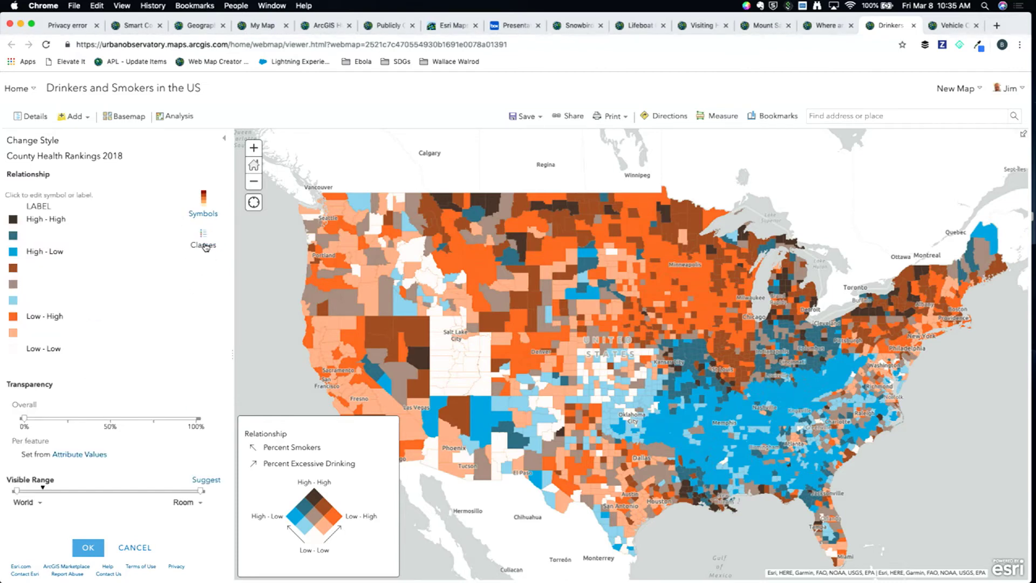
double_click(63, 222)
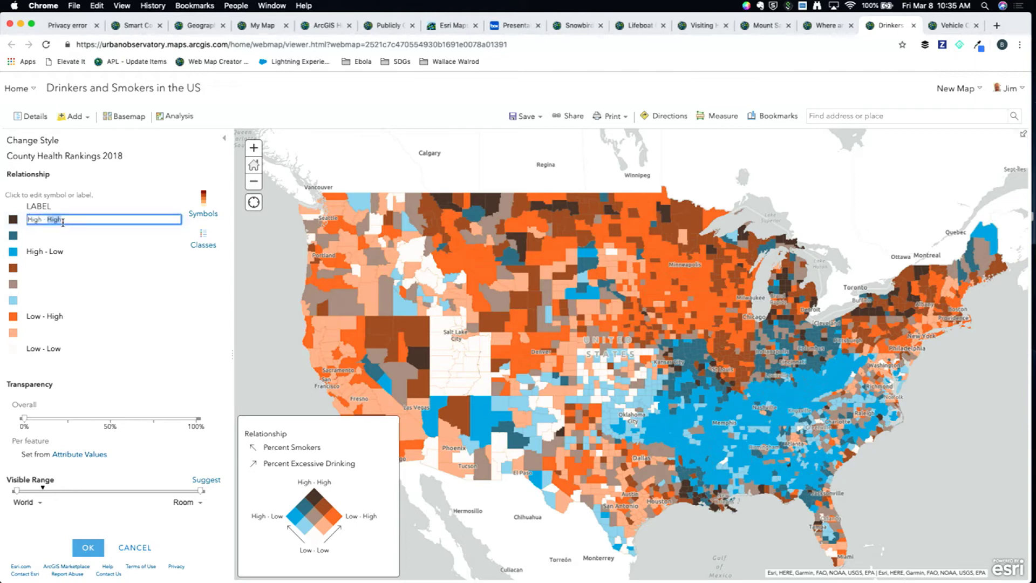
key(super+a)
text(High)
key(BackSpace)
key(BackSpace)
key(BackSpace)
key(BackSpace)
text(Lots of Drinking and Smoking)
Step: Relabel the Low - Low class as "Far less drinking and smoking"
click(39, 350)
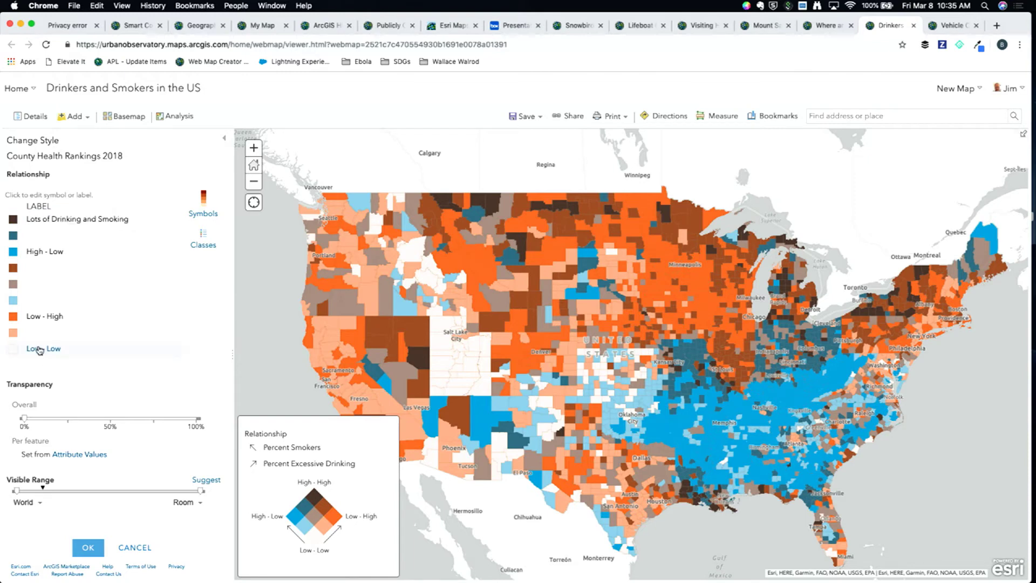
click(46, 350)
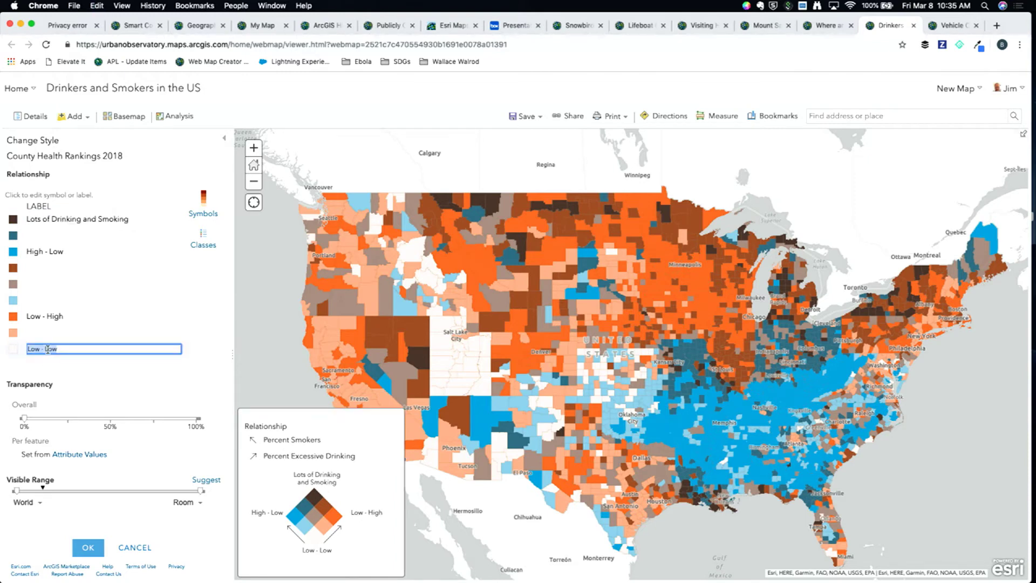
key(BackSpace)
text(Fr)
text(r less dr)
text(inking a)
text(nd smoking)
key(Return)
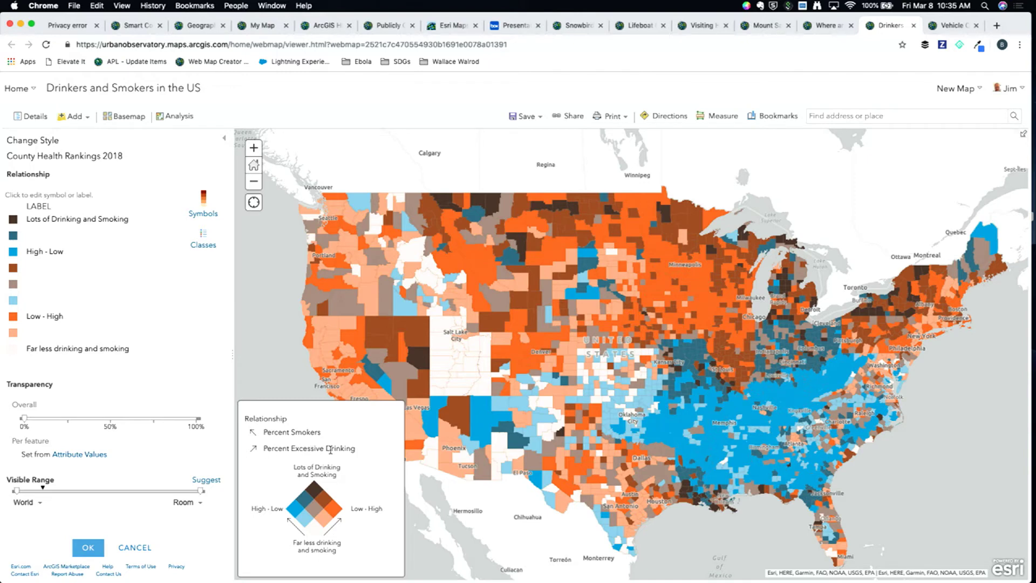
Step: Relabel the orange Low - High class as "Lots of Drinking"
click(52, 317)
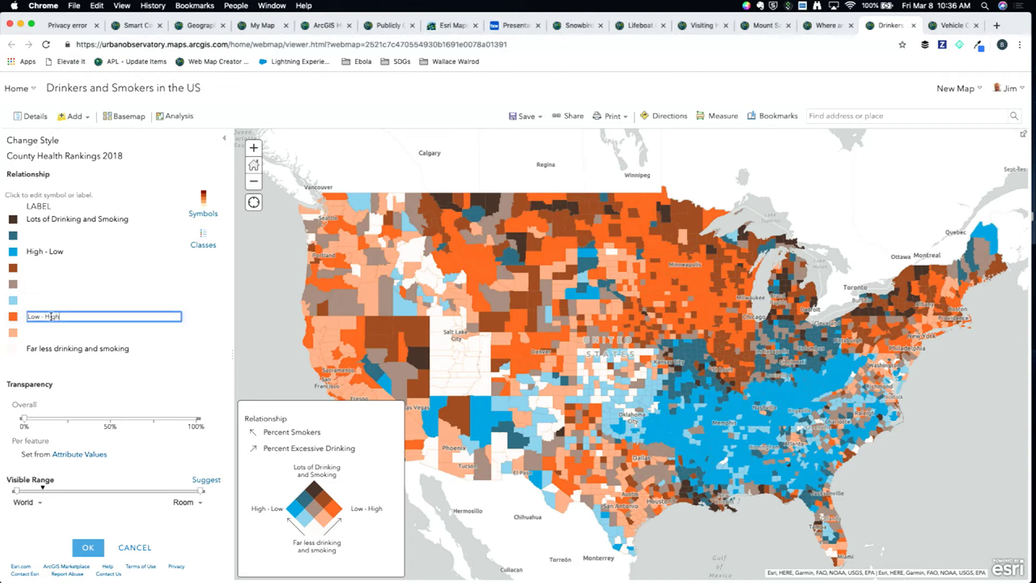
triple_click(52, 317)
text(Lots of Drinking)
key(Return)
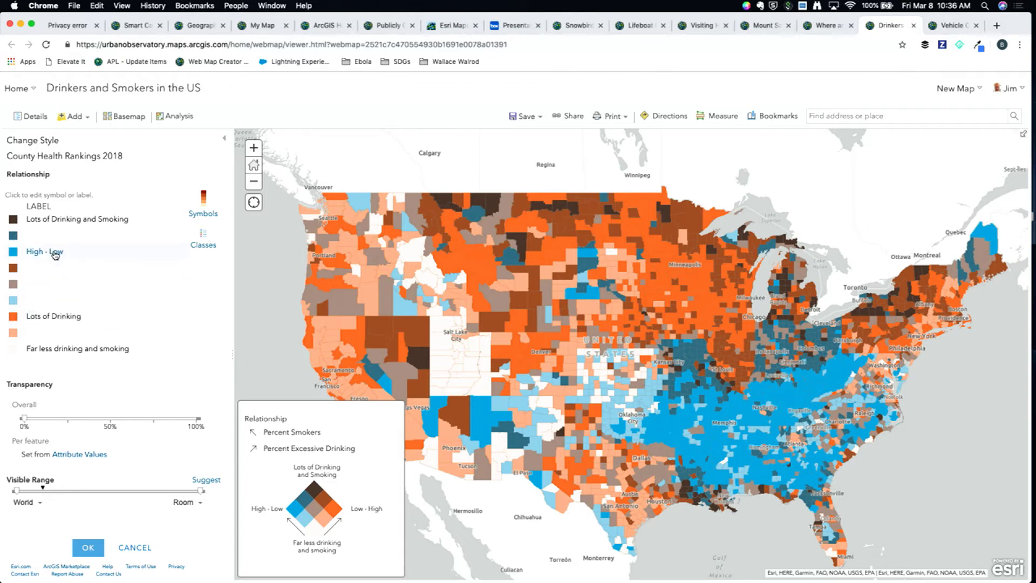
Step: Relabel the blue High - Low class as "More about smoking"
click(54, 252)
triple_click(54, 252)
text(More about s)
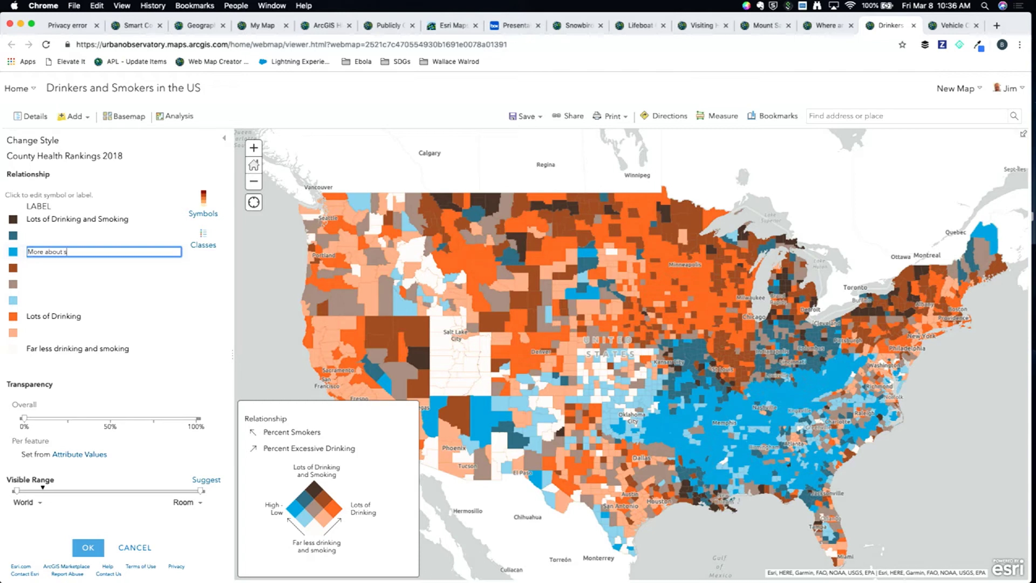
text(moking)
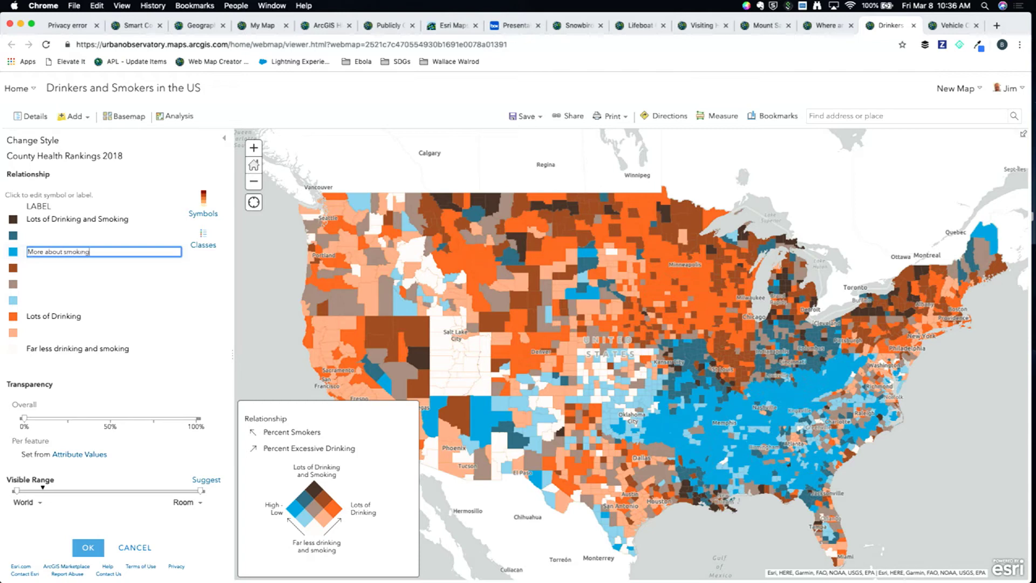
key(Return)
Step: Set the orange class label to "More about drinking", apply the style, and view the County Health Rankings 2018 layer's legend
click(54, 319)
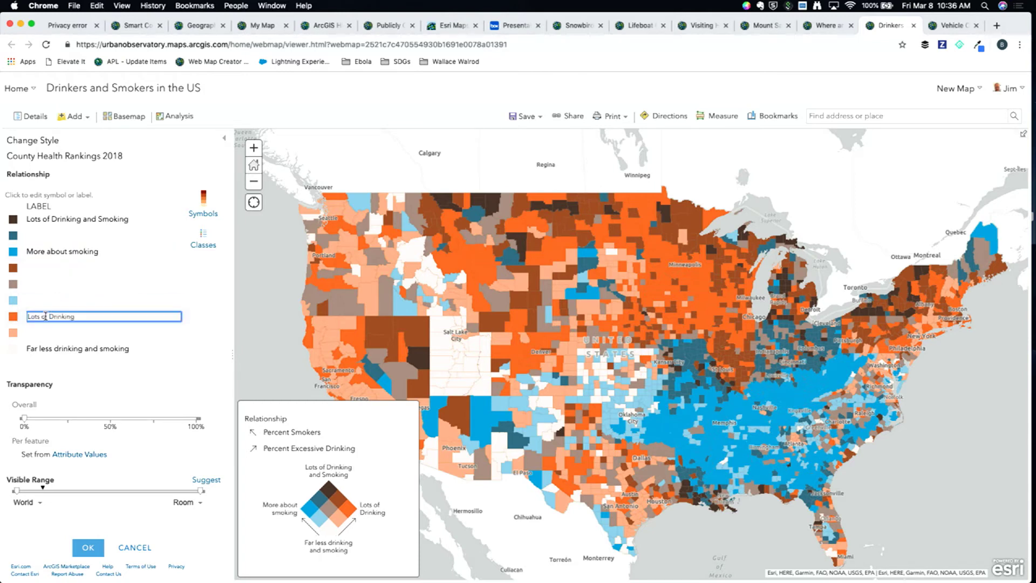
triple_click(45, 316)
text(More about drinking)
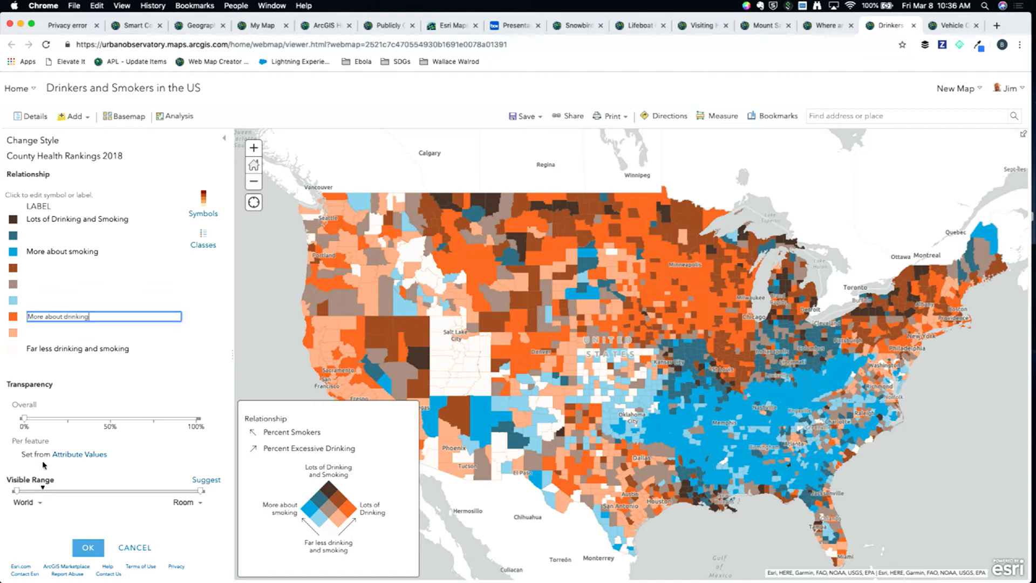
click(87, 549)
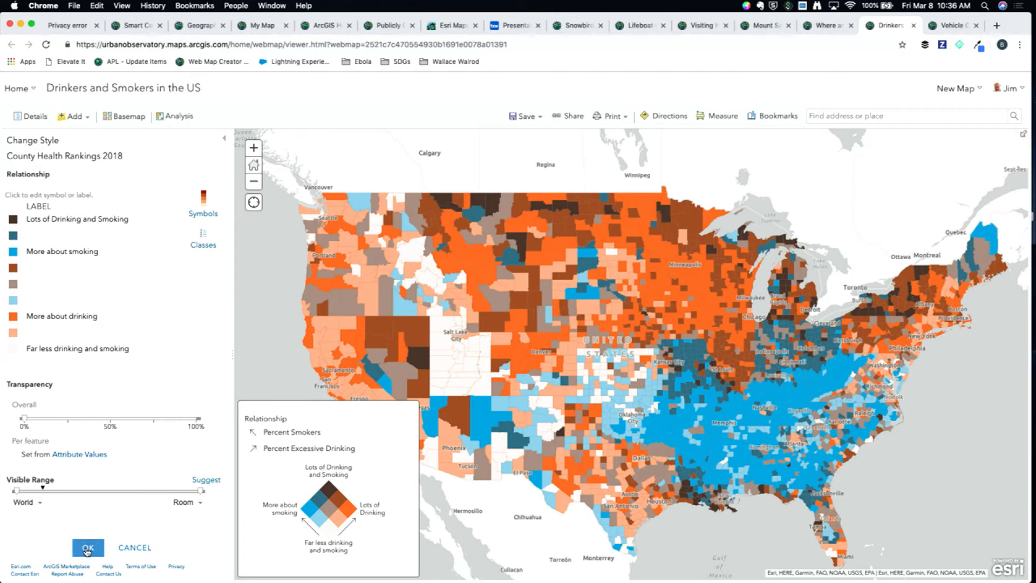
click(87, 549)
click(71, 225)
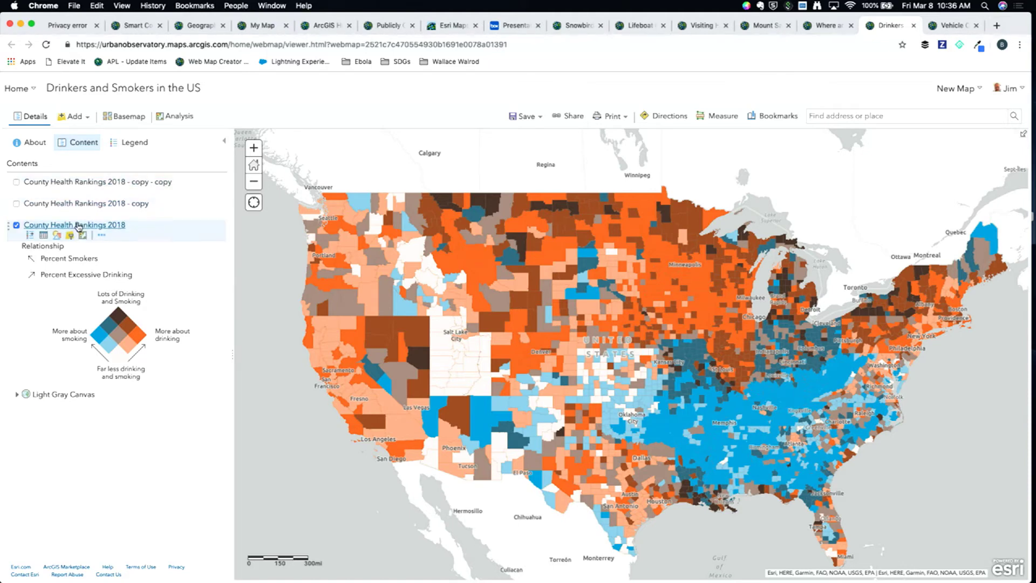
click(56, 226)
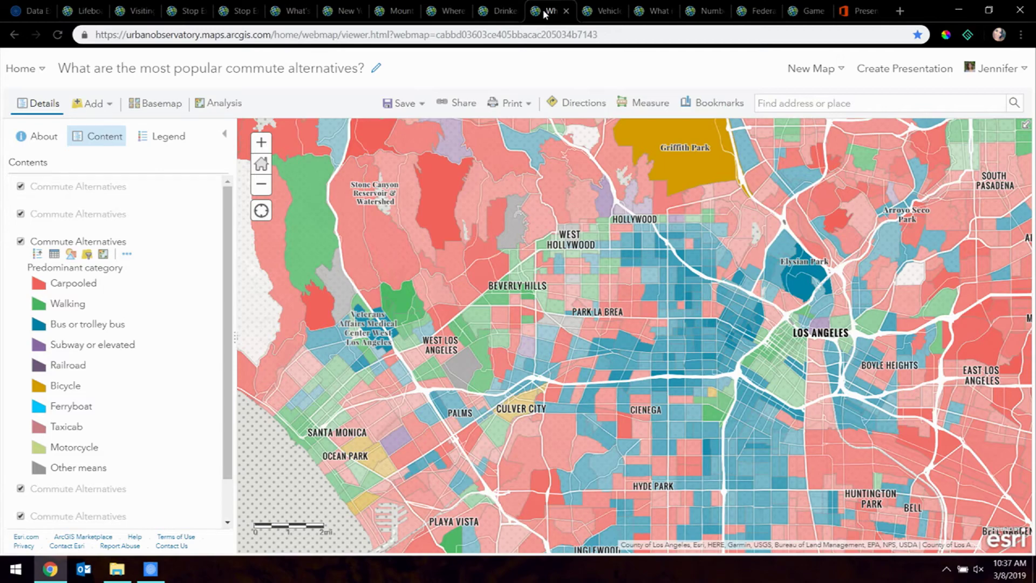
Step: View the commute pop-ups of tracts in downtown Los Angeles, near Park La Brea and east of Stone Canyon Reservoir
click(782, 363)
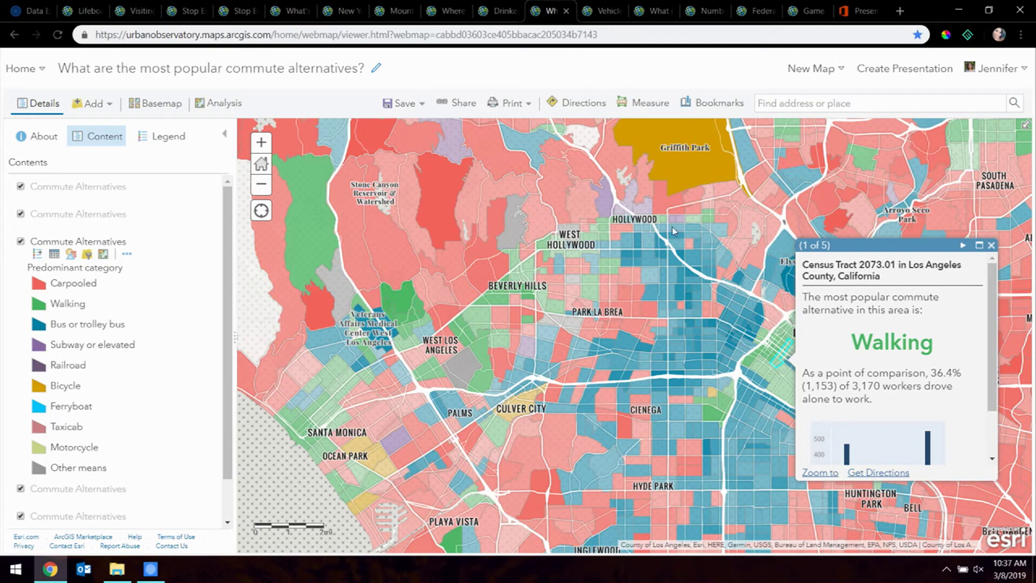
click(679, 313)
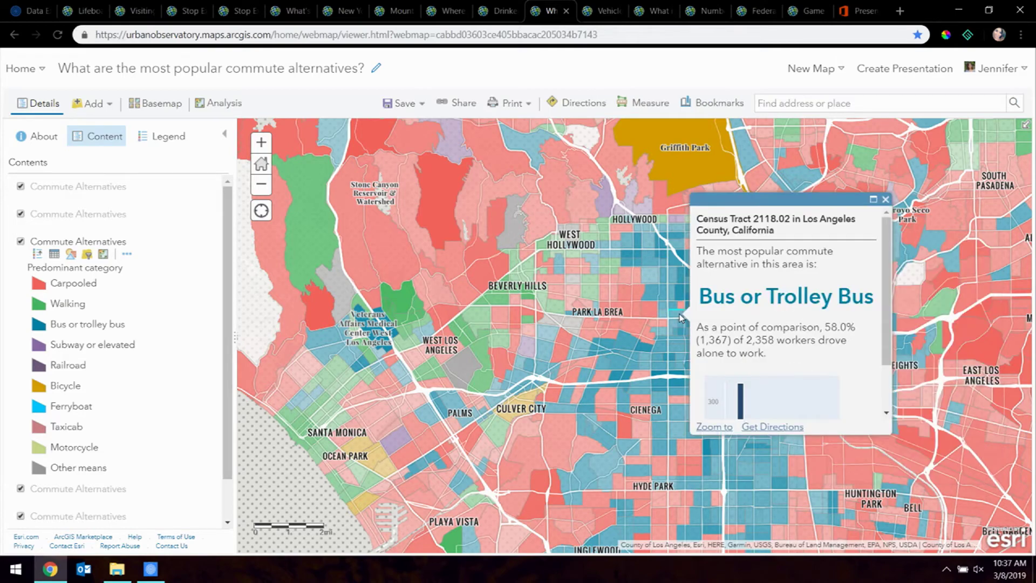
click(441, 234)
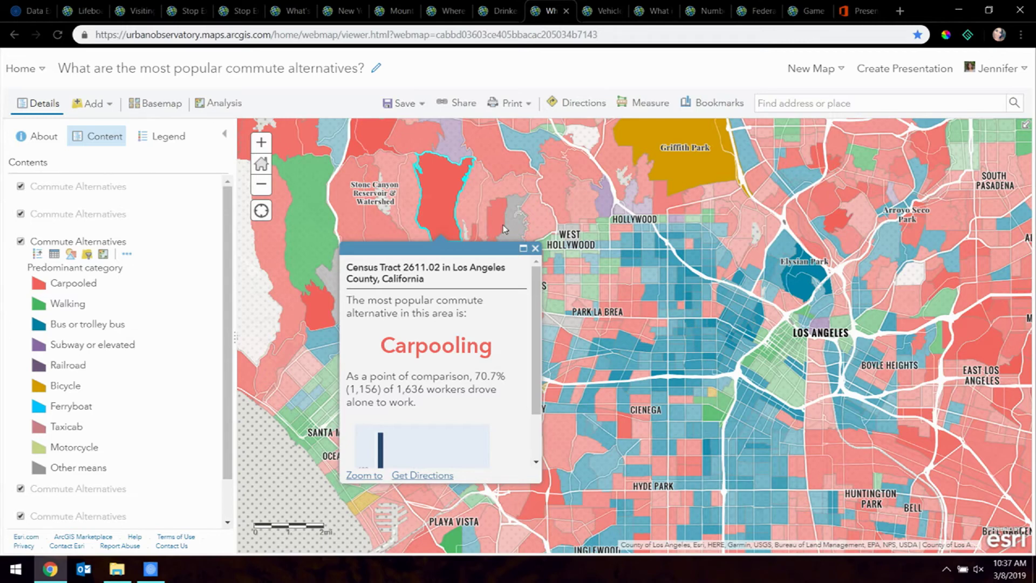
click(536, 249)
Step: Locate Portland, Oregon on the map and collapse the Commute Alternatives layer's legend
click(791, 104)
text(portland oregon)
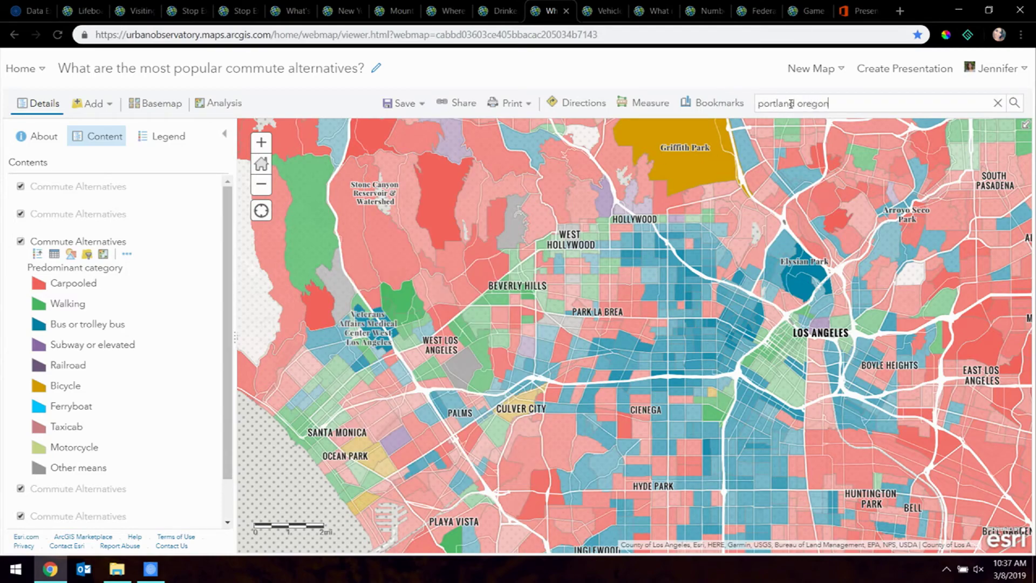
key(Down)
key(Return)
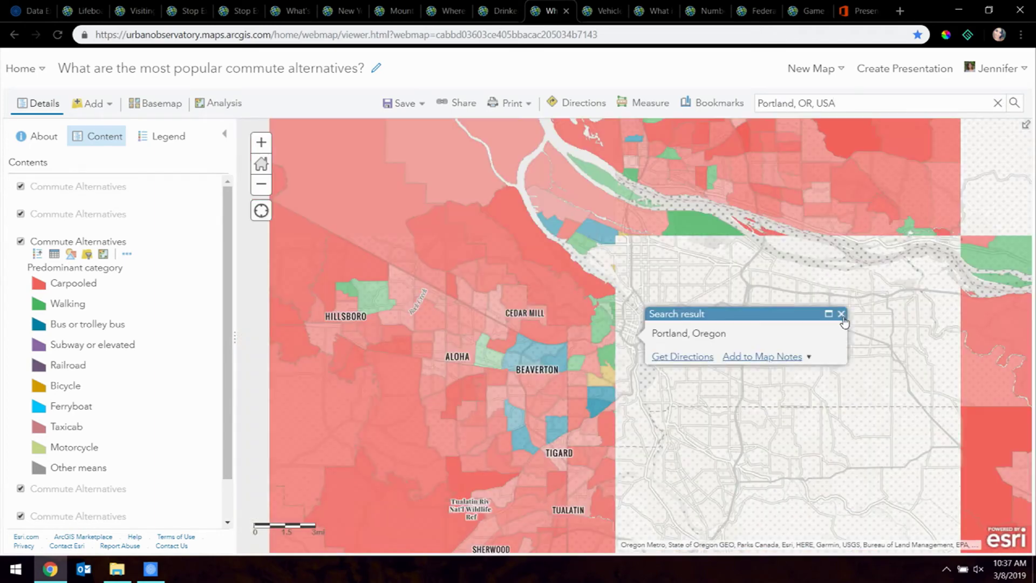
click(117, 244)
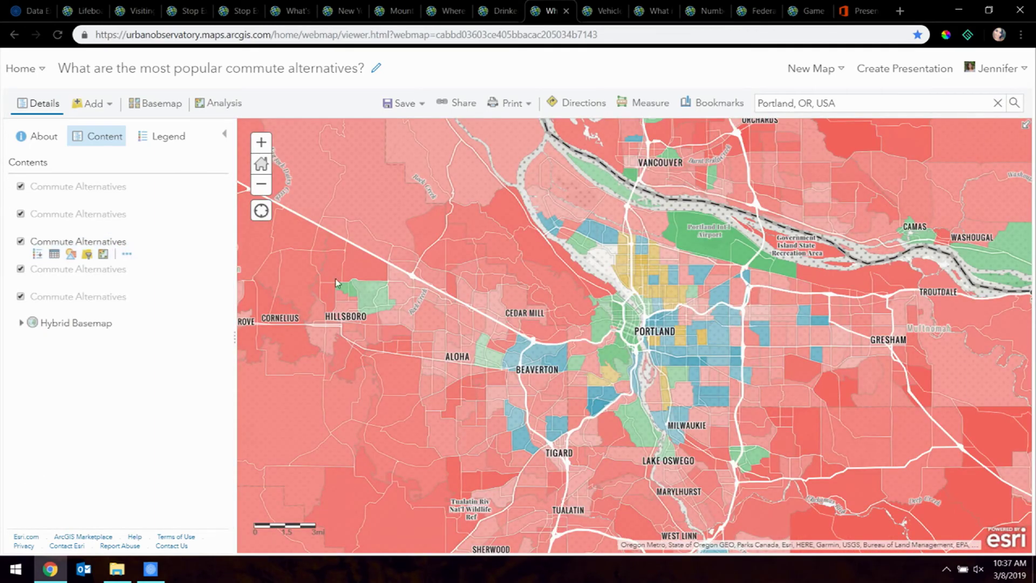
Step: Examine the commute symbols around central Portland and view the pop-up of a downtown walking tract
scroll(658, 335, up, 2)
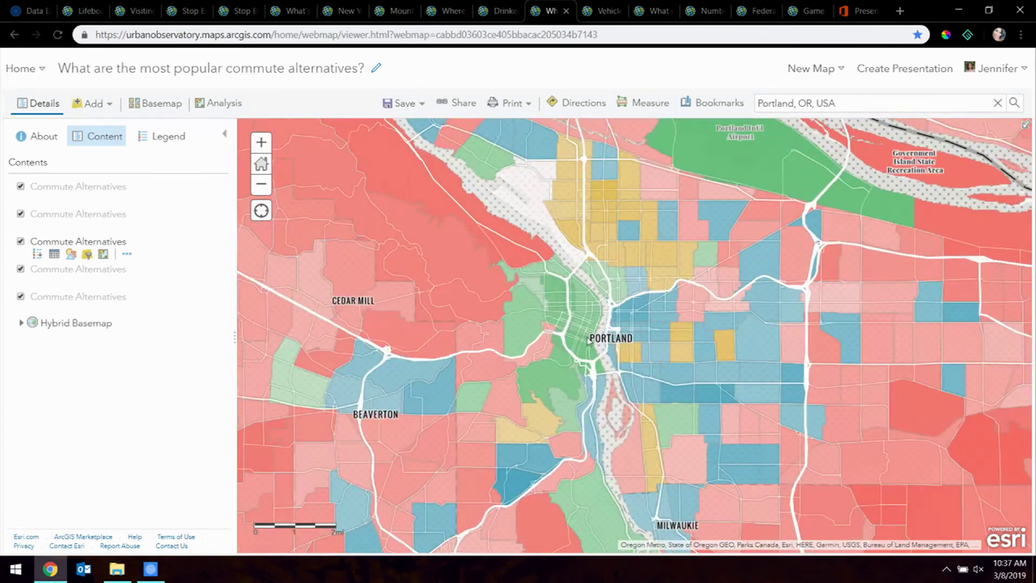
scroll(580, 343, up, 1)
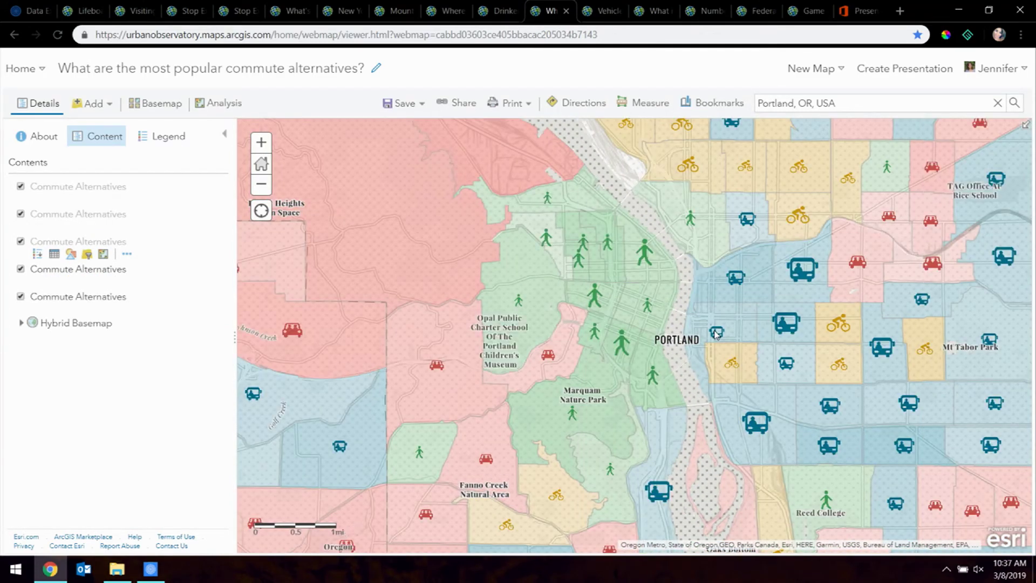
drag(731, 284, 638, 322)
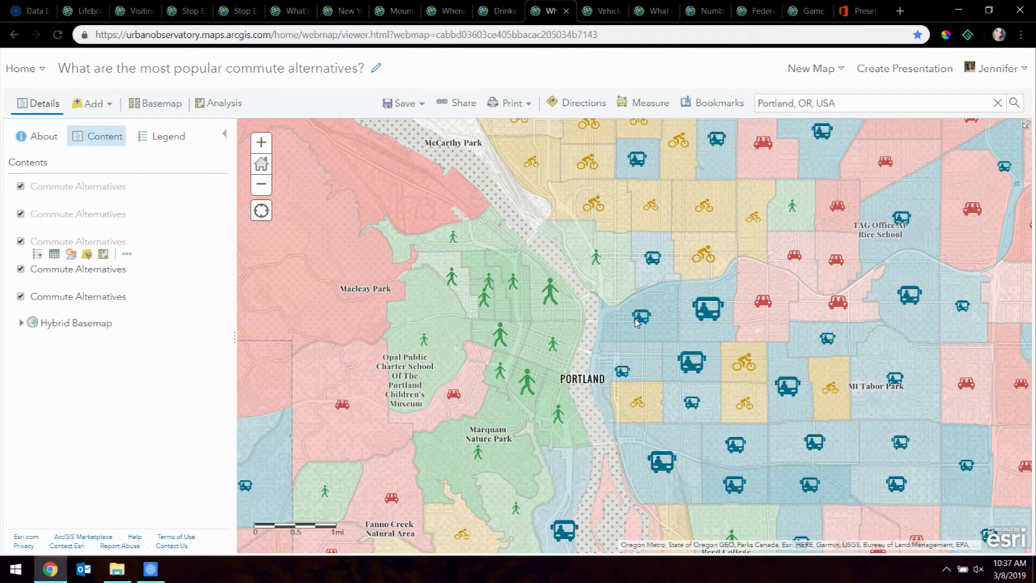
click(545, 307)
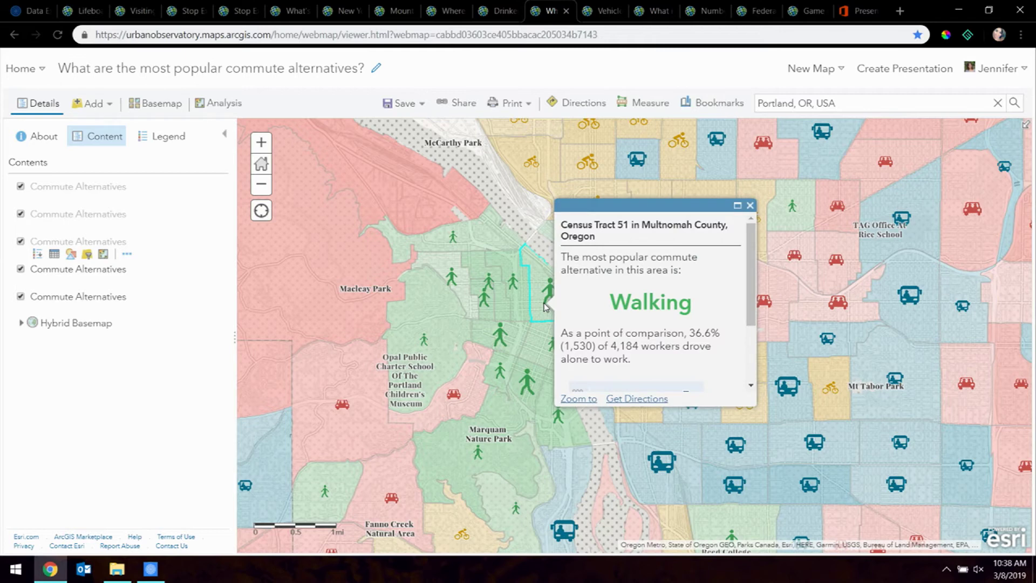
click(750, 206)
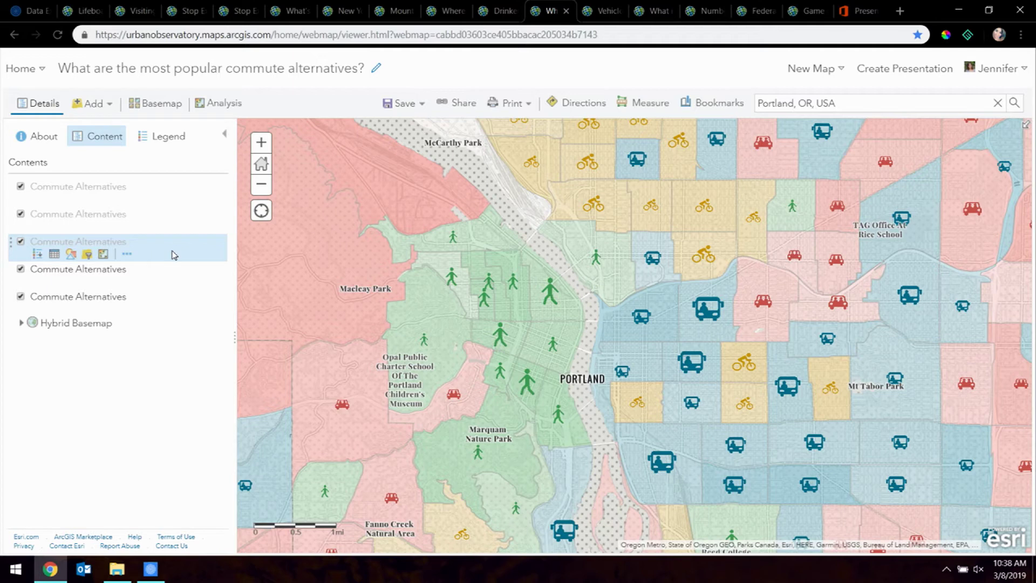
Step: Open the pop-up configuration of the last Commute Alternatives layer above the basemap
click(122, 271)
click(120, 274)
click(126, 309)
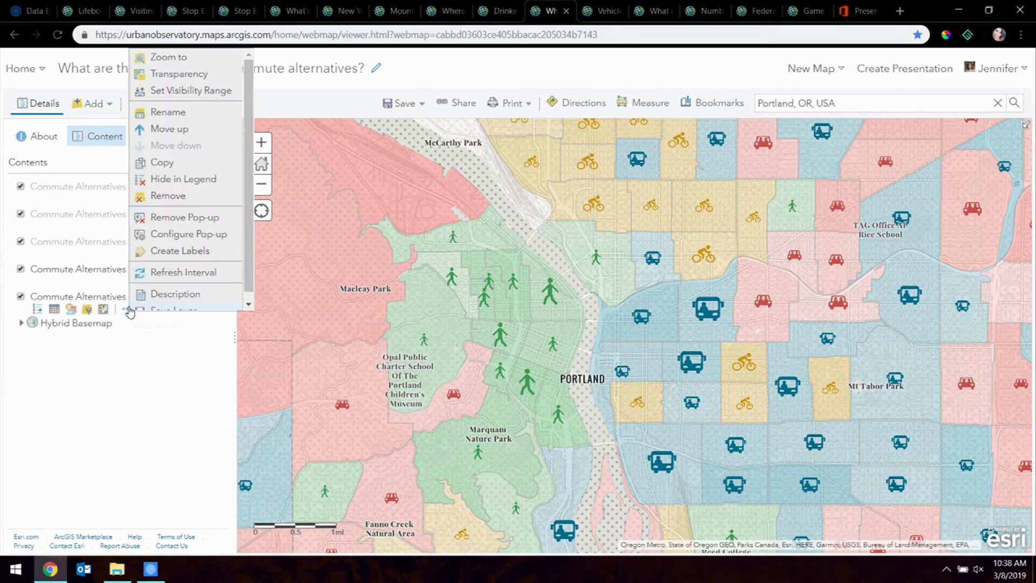
click(197, 234)
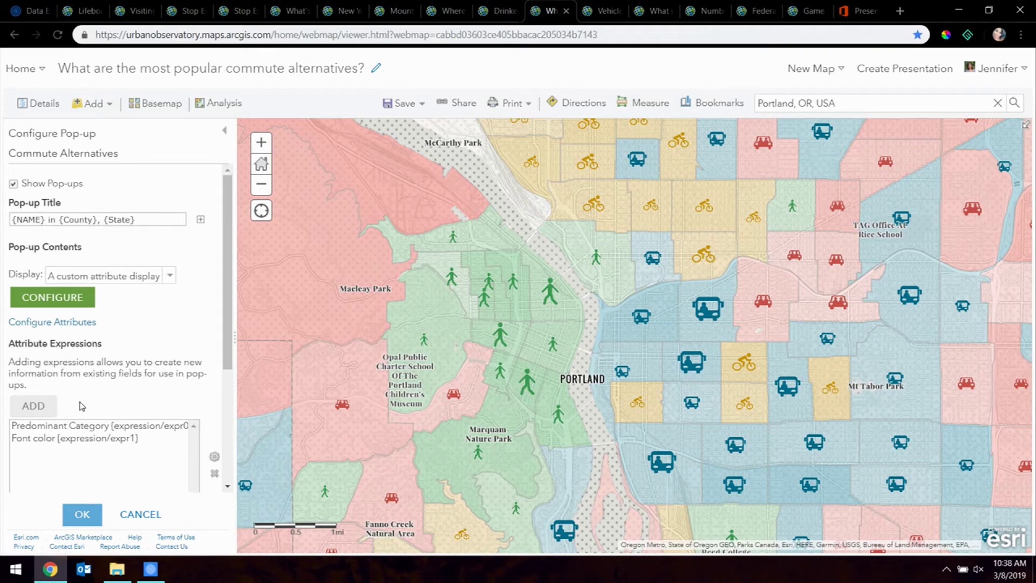
Step: Review the code of the Predominant Category attribute expression down to its category names, leaving it unchanged
double_click(84, 429)
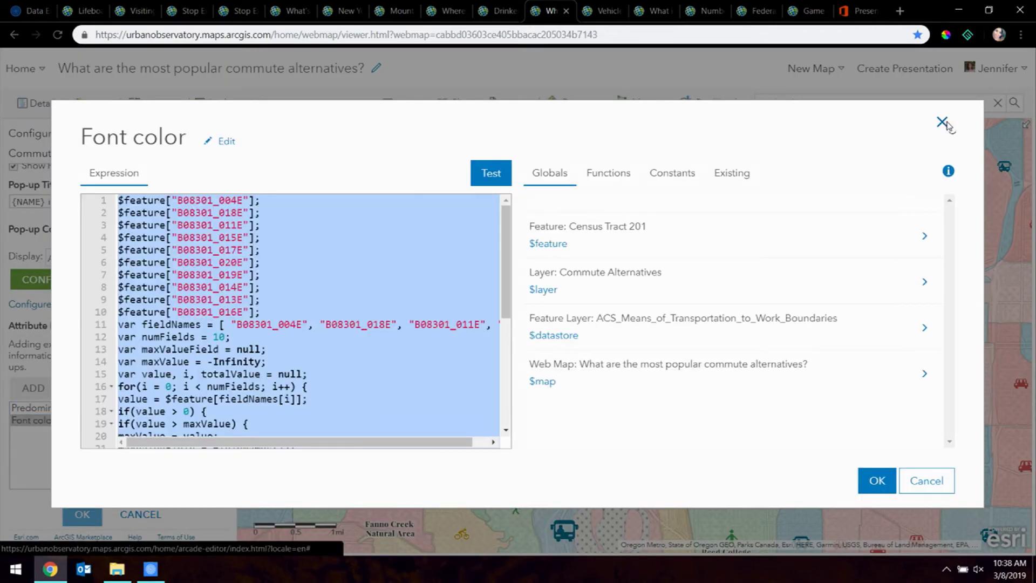
click(942, 123)
click(159, 410)
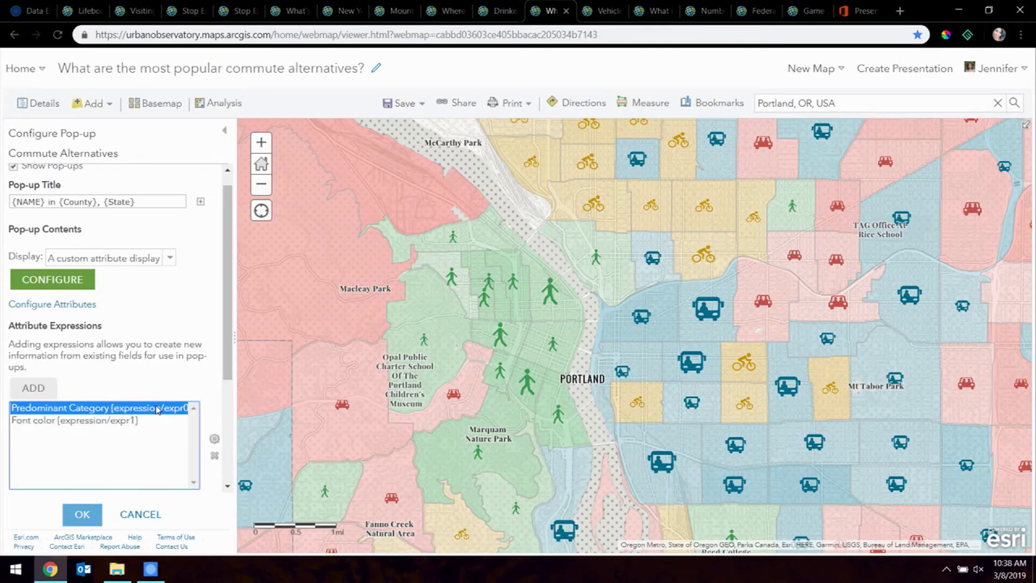
click(215, 438)
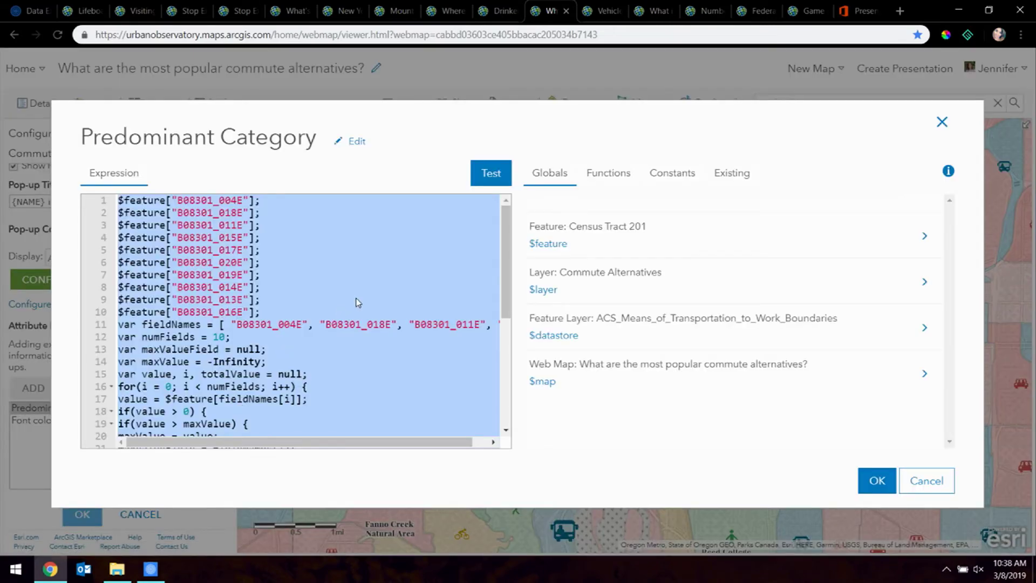
scroll(281, 294, down, 6)
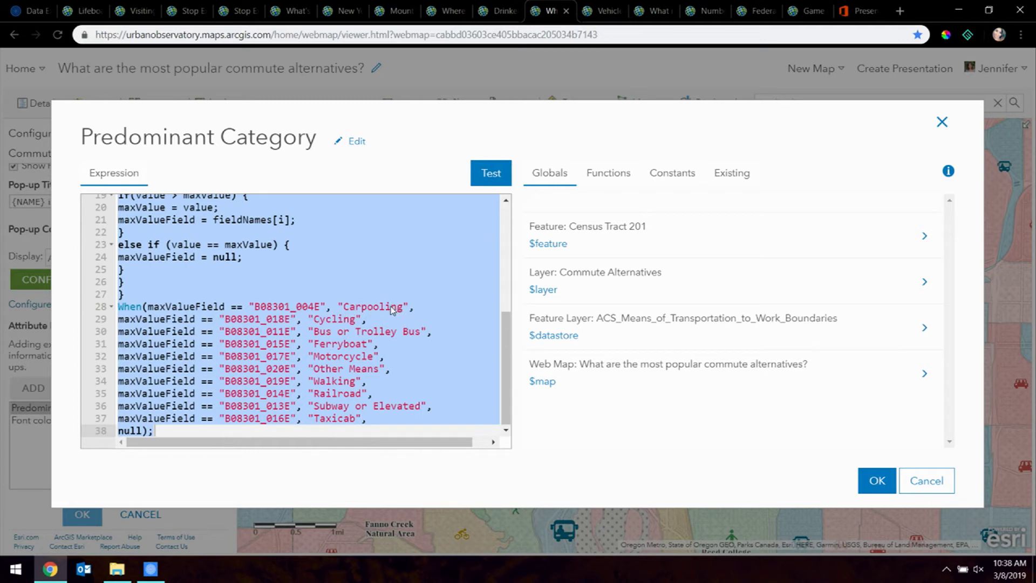
click(926, 481)
Step: Open the Font color attribute expression and highlight the hex colour assigned to field B08301_011E
click(105, 421)
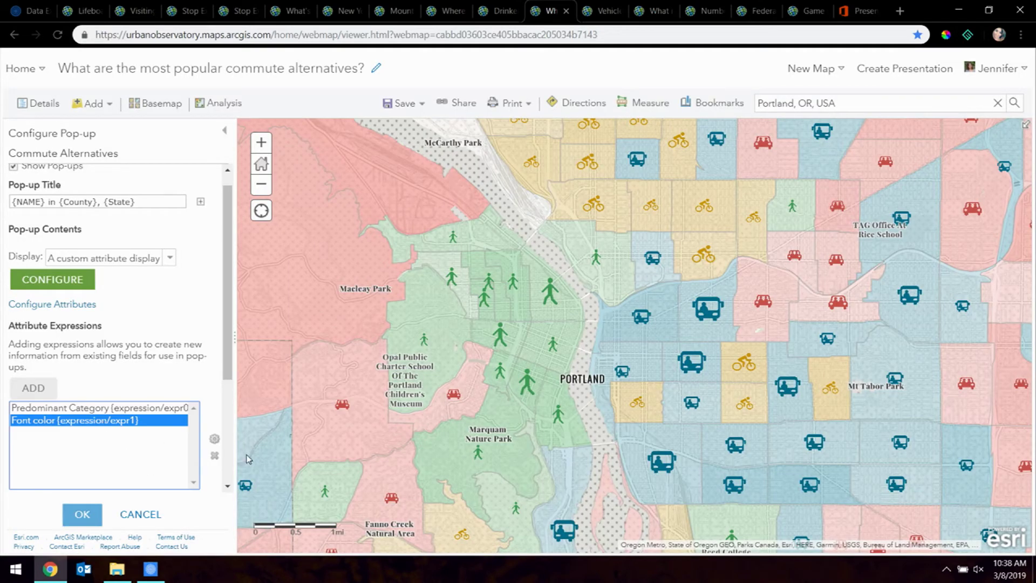
click(214, 446)
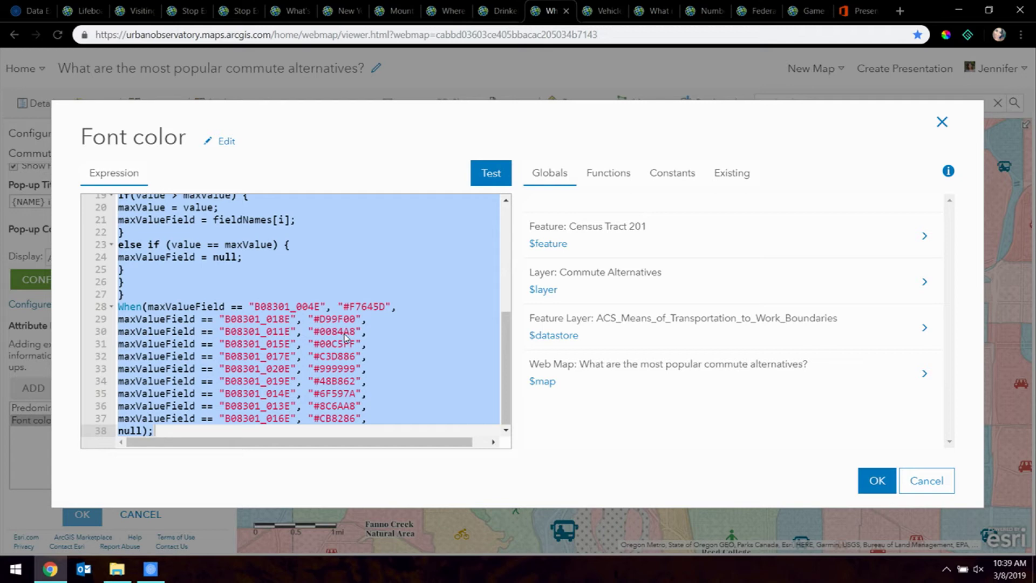
drag(312, 331, 349, 331)
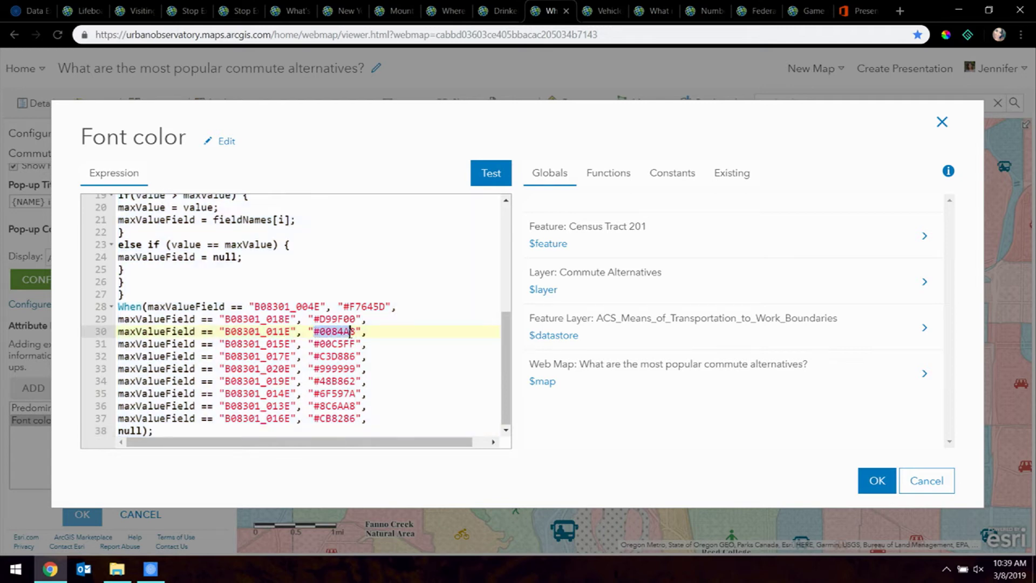
Step: Close the Font color expression and inspect the custom attribute display's HTML source, highlighting the font color reference to {expression/expr1}, without changing it
click(876, 479)
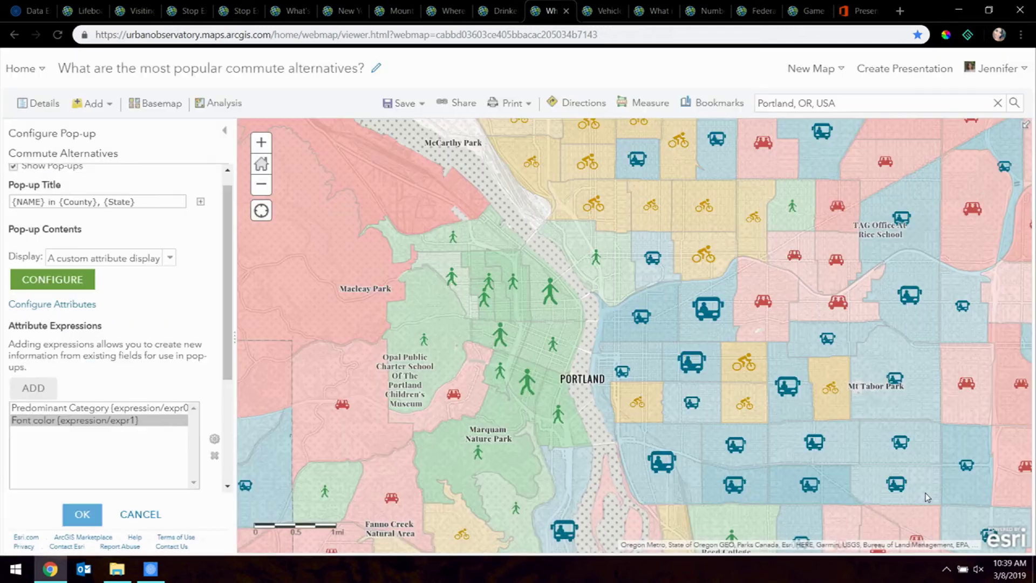
click(53, 277)
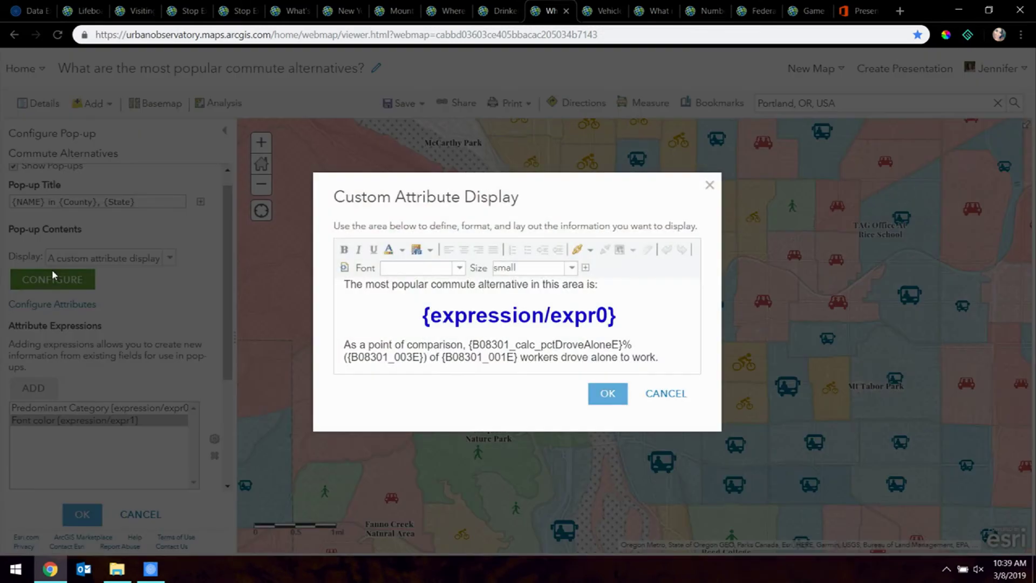
click(345, 267)
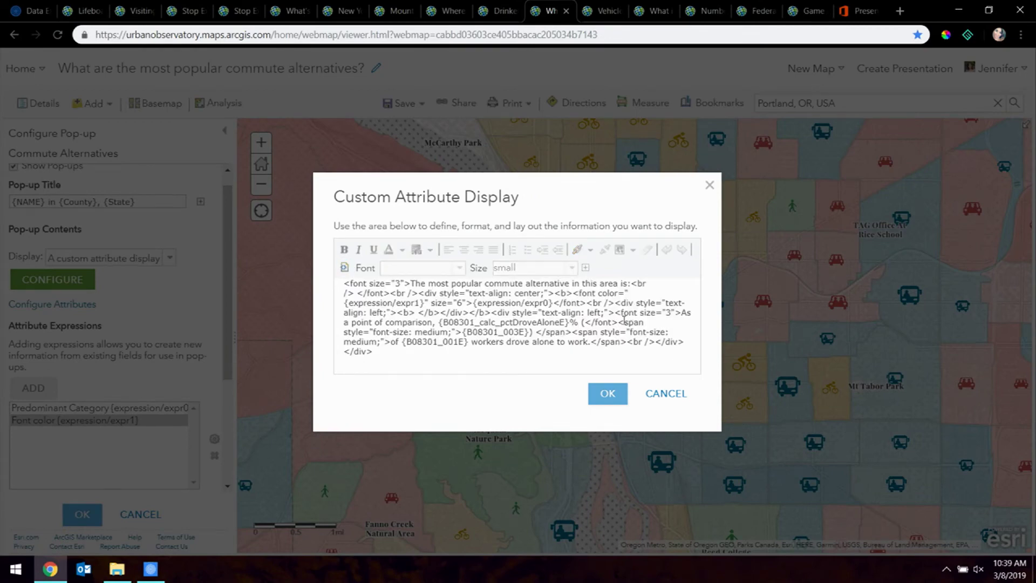
drag(578, 293, 431, 303)
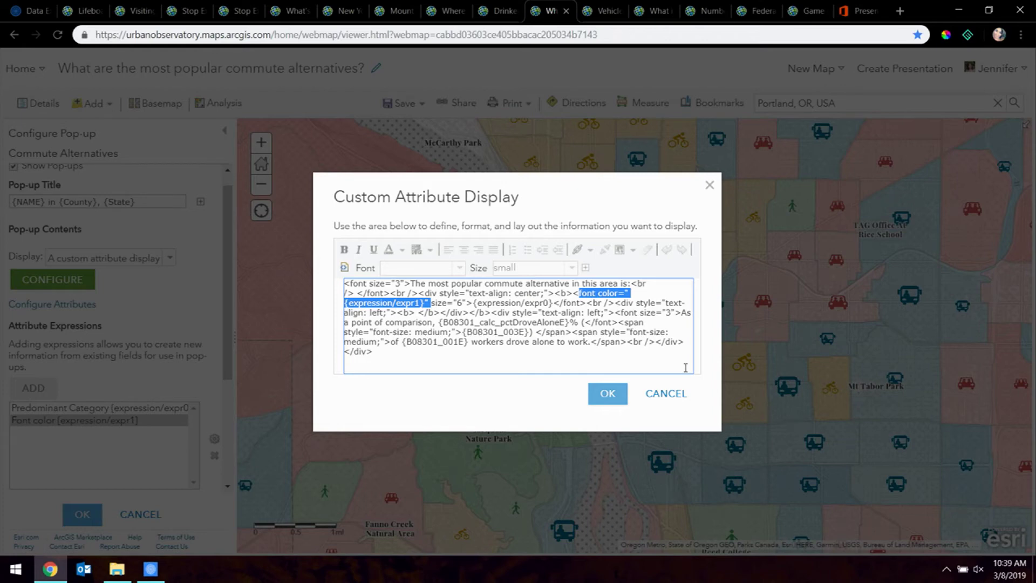
click(668, 395)
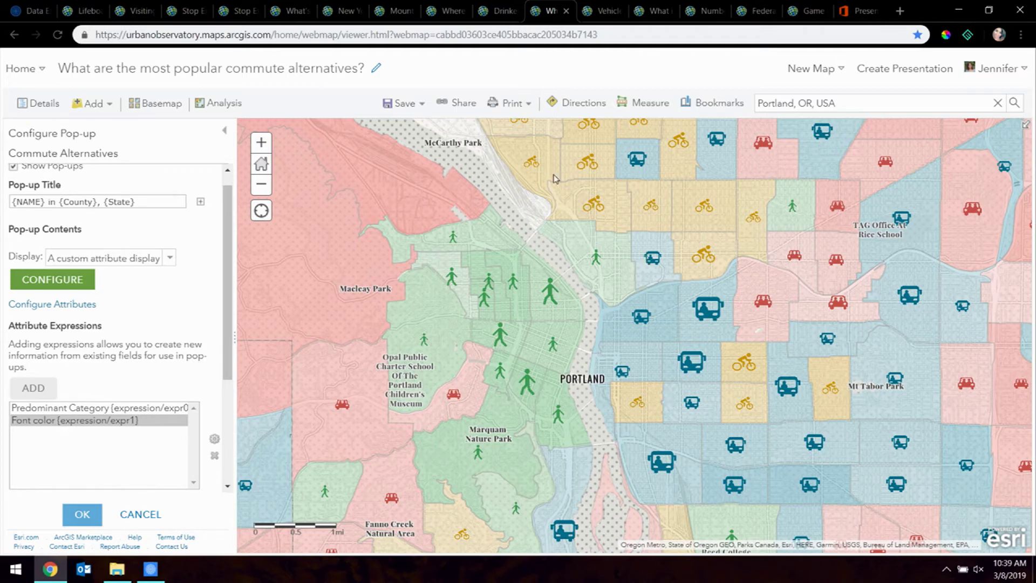
Step: Switch to the Prezi presentation, start presenting from the Map "relationships" slide and advance to the Review slide
click(32, 6)
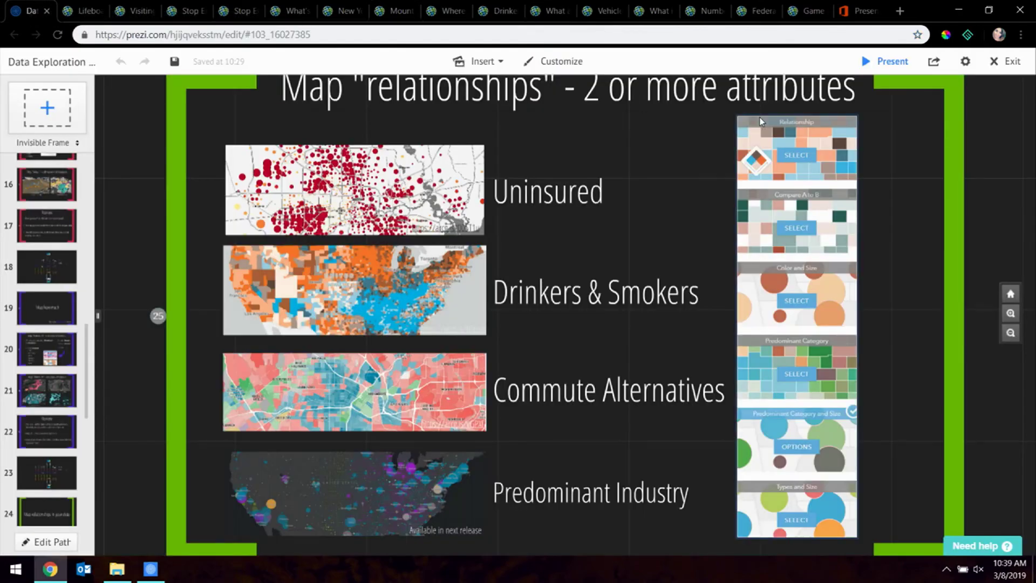
click(868, 61)
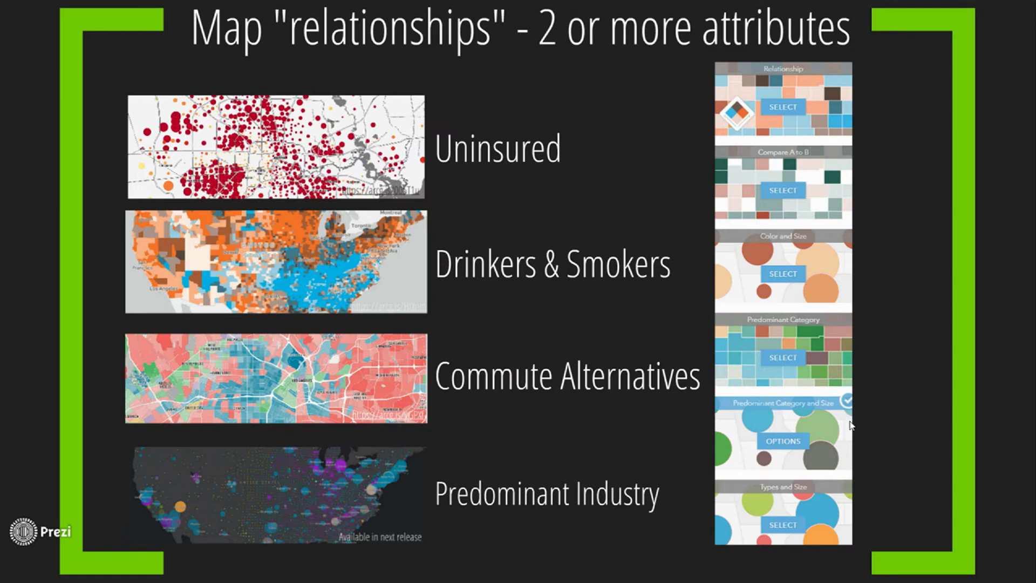
key(Right)
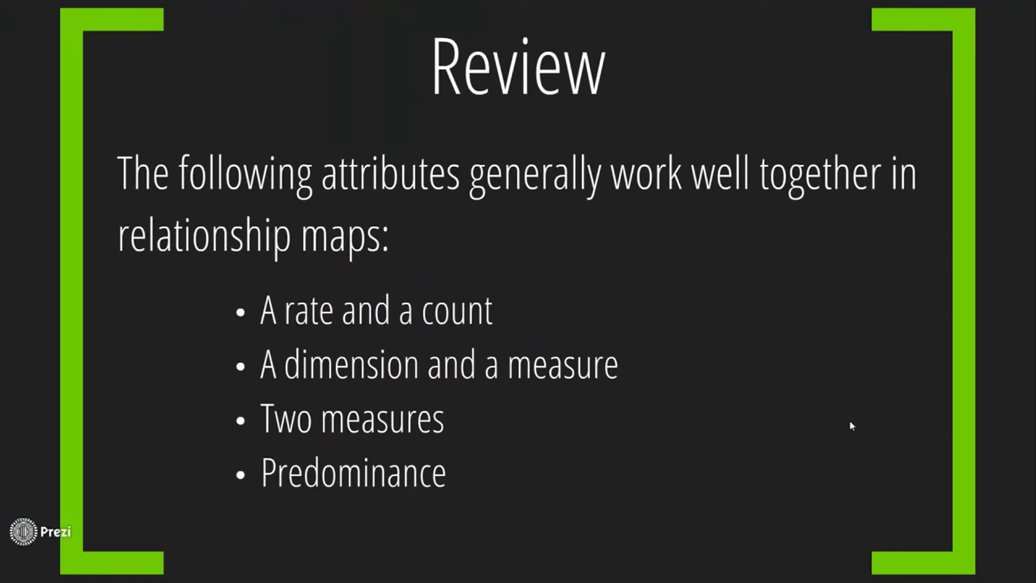
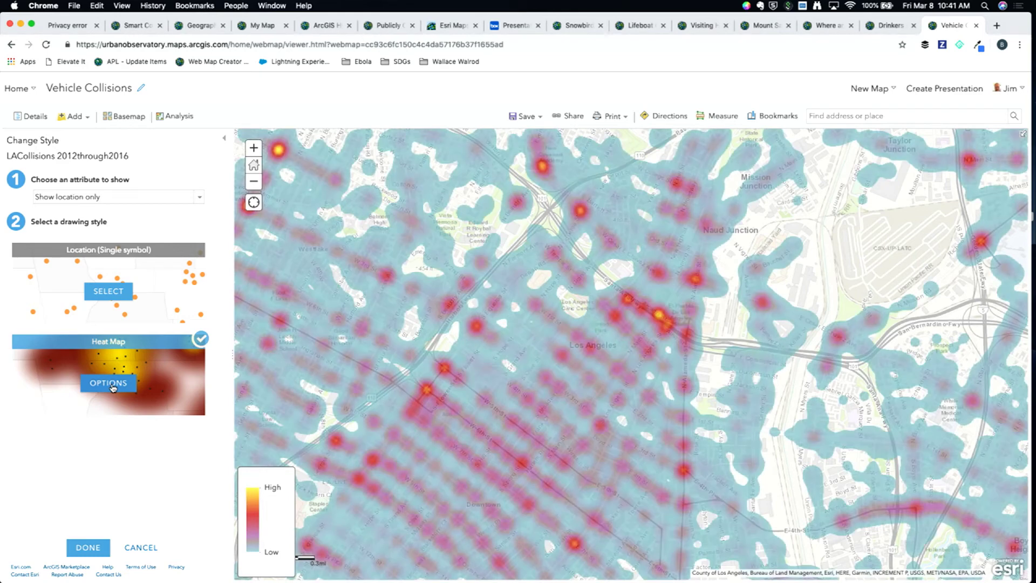
Step: Try different upper limits of the heat map colour ramp and a smaller area of influence for LACollisions 2012through2016, discarding the style changes
click(109, 383)
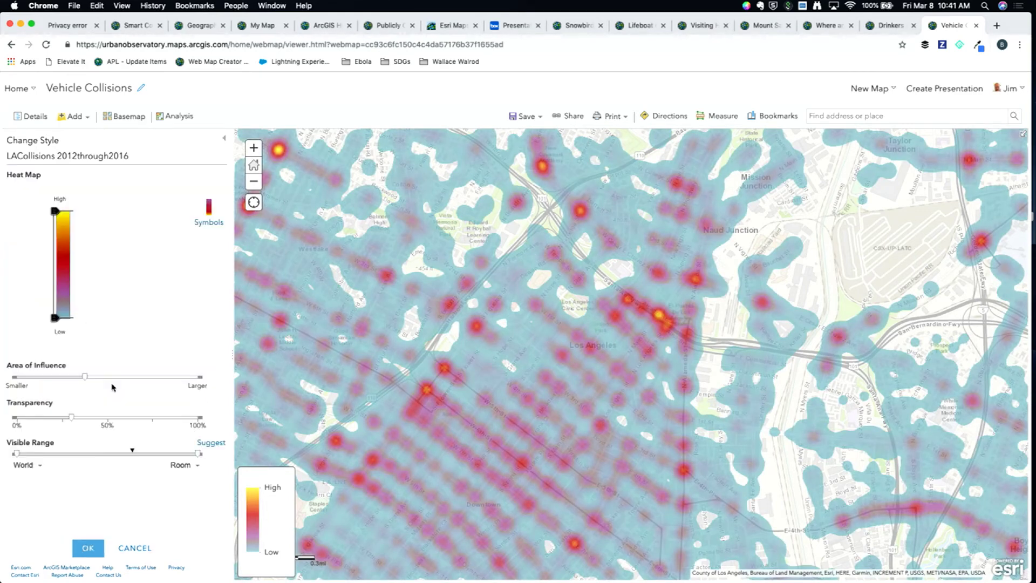
drag(55, 210, 51, 273)
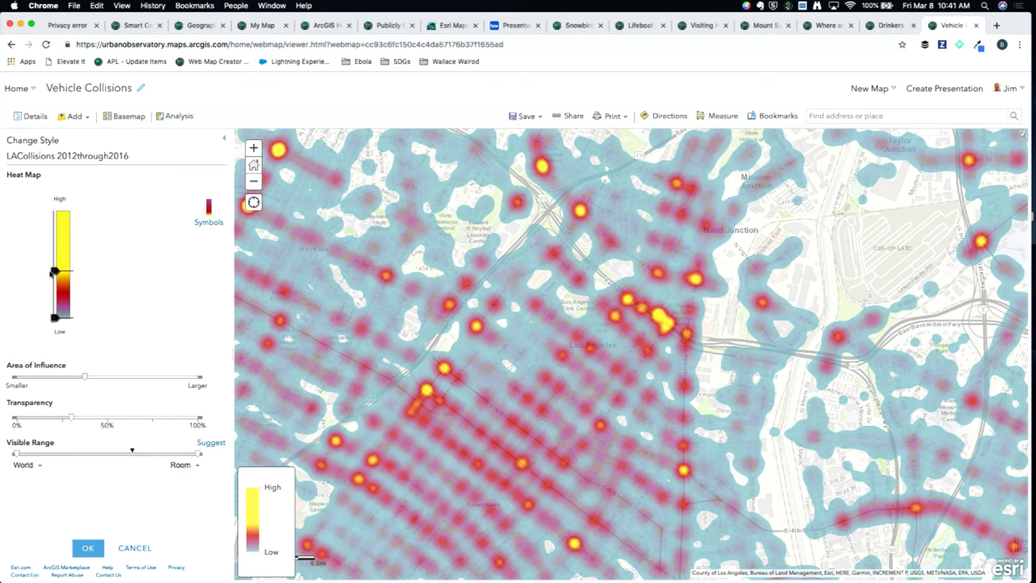
drag(54, 277, 55, 286)
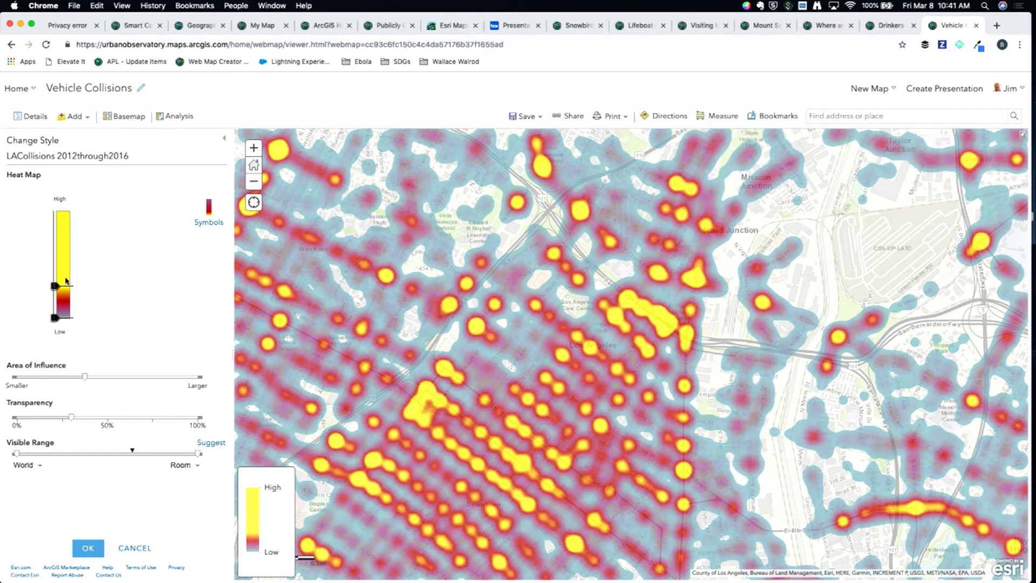
drag(86, 377, 63, 379)
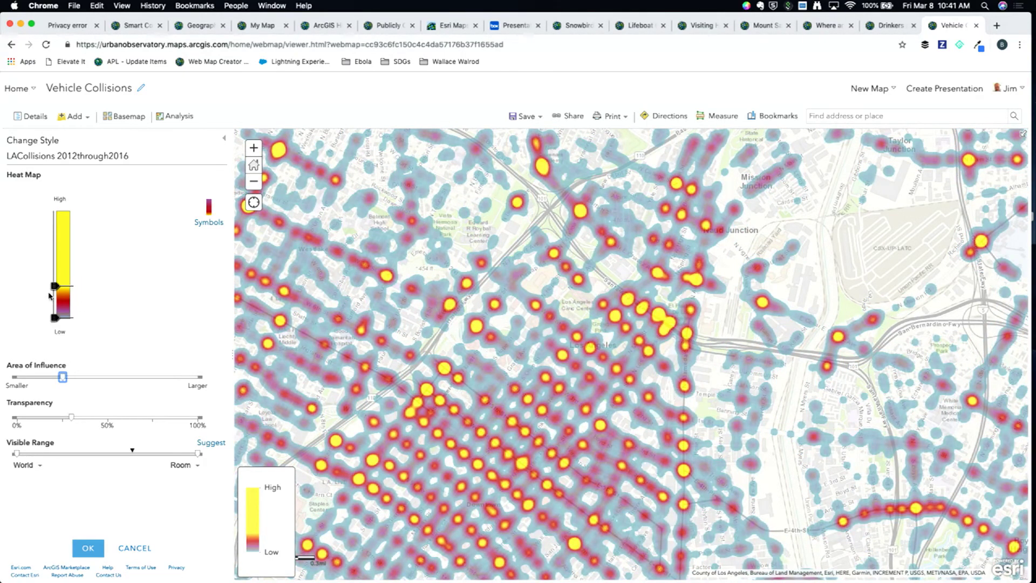
drag(55, 284, 55, 242)
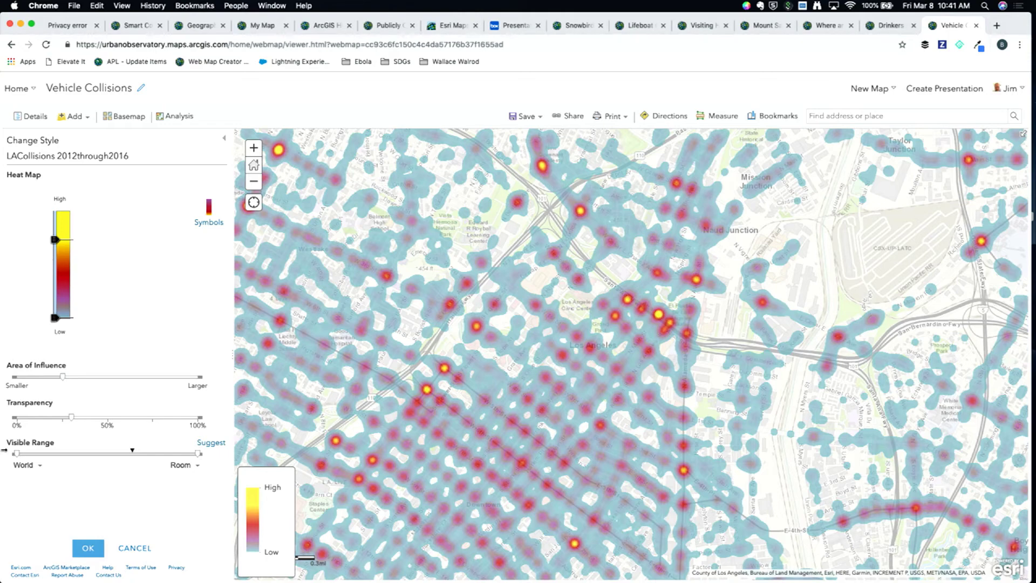
click(132, 548)
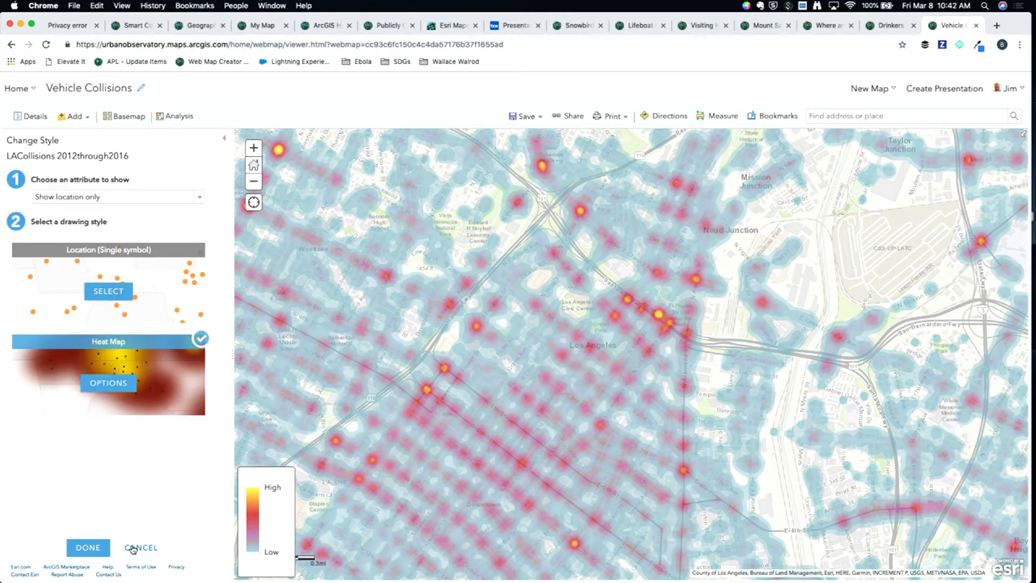
click(132, 548)
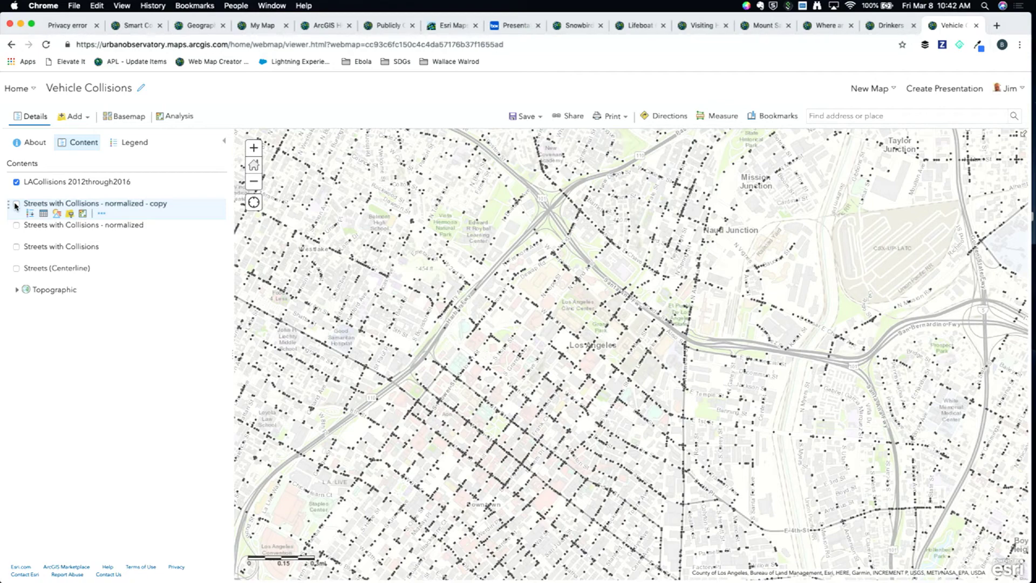
Step: Preview the Streets with Collisions - normalized - copy and Streets with Collisions - normalized layers one at a time, leaving both hidden
click(16, 204)
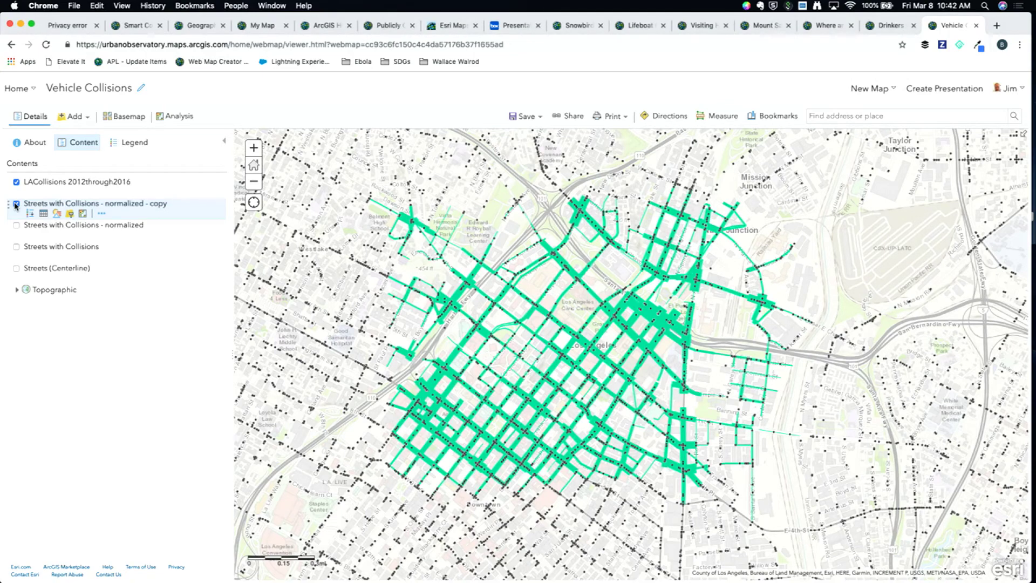
click(16, 204)
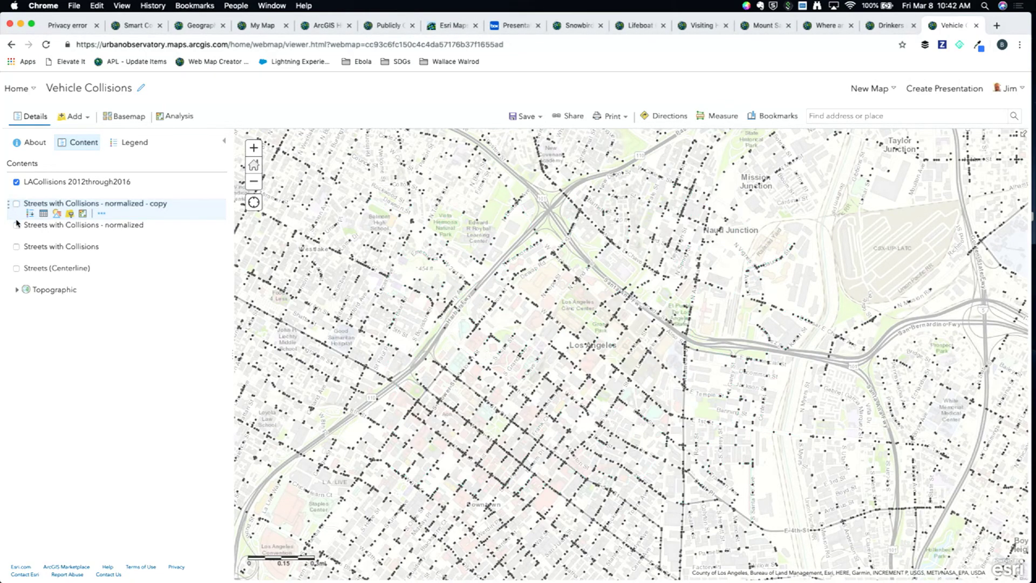
click(17, 226)
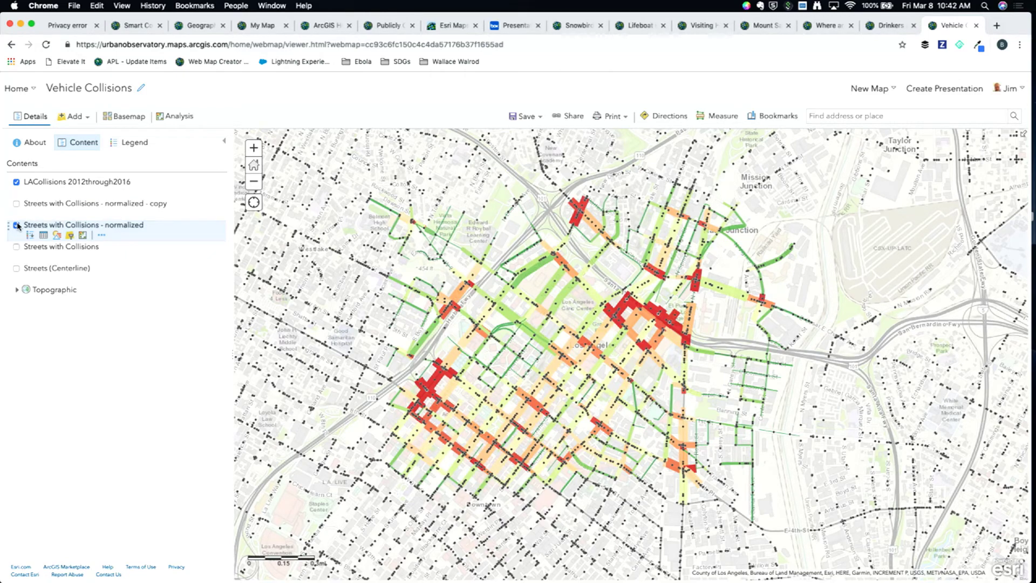
click(17, 226)
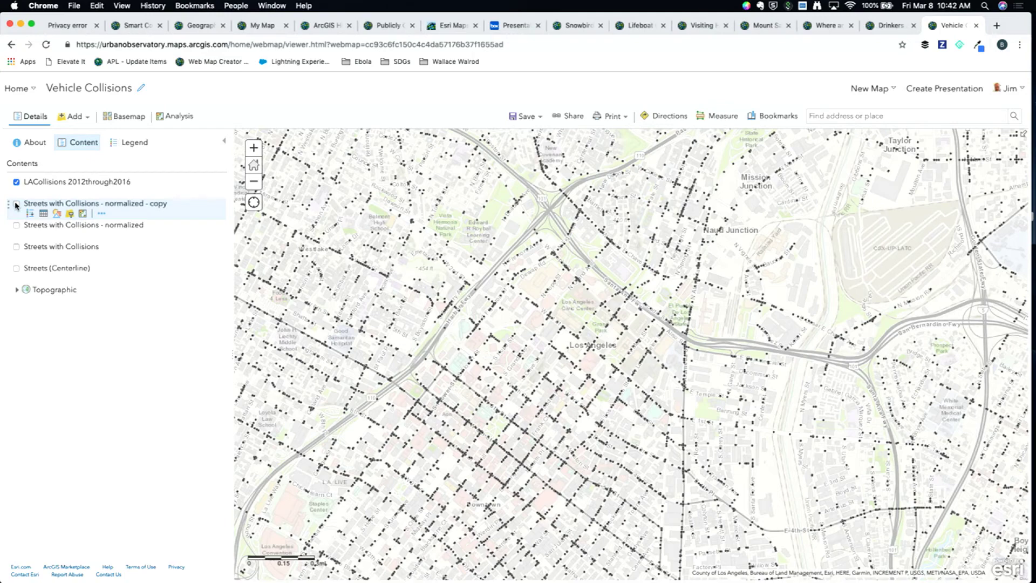
click(17, 204)
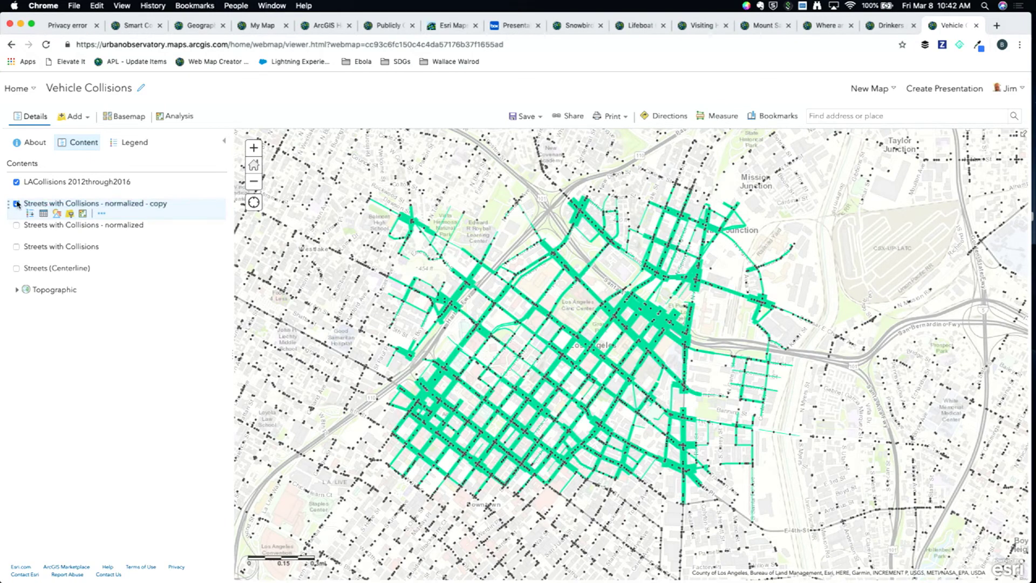
click(16, 204)
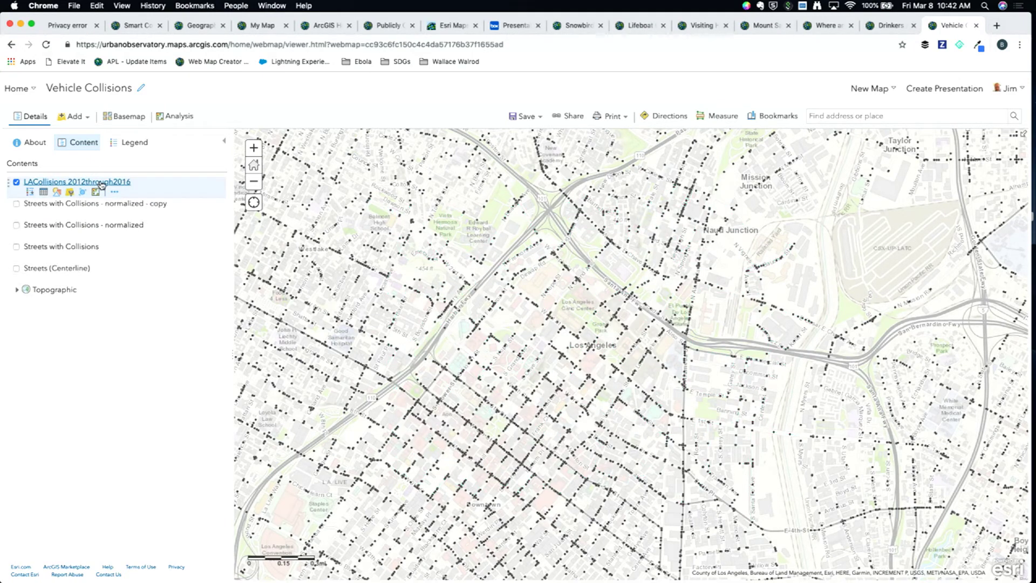
Step: Set up a Summarize Nearby analysis measuring from Streets (Centerline) and summarizing LACollisions_2012through2016
click(180, 117)
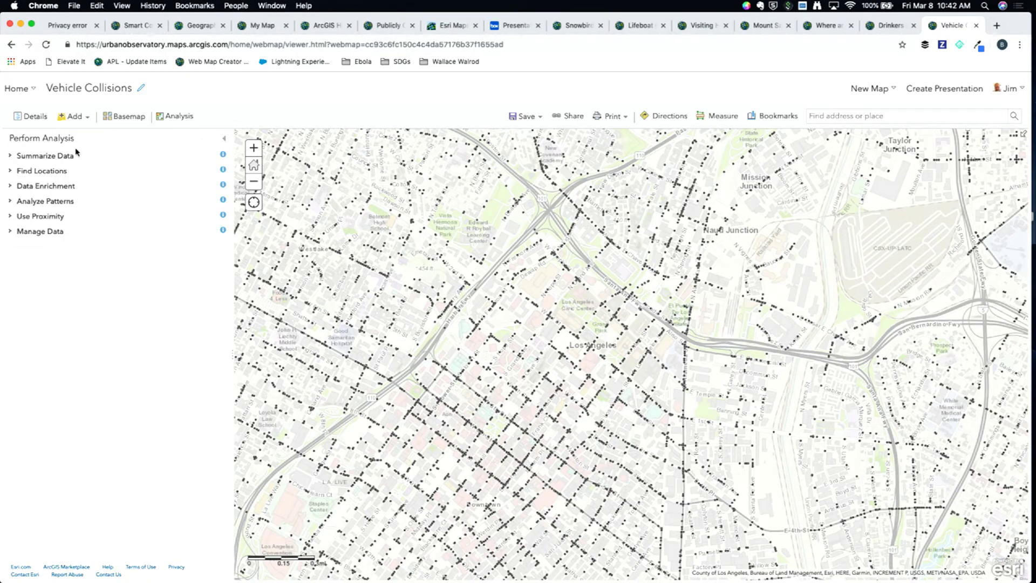
click(55, 156)
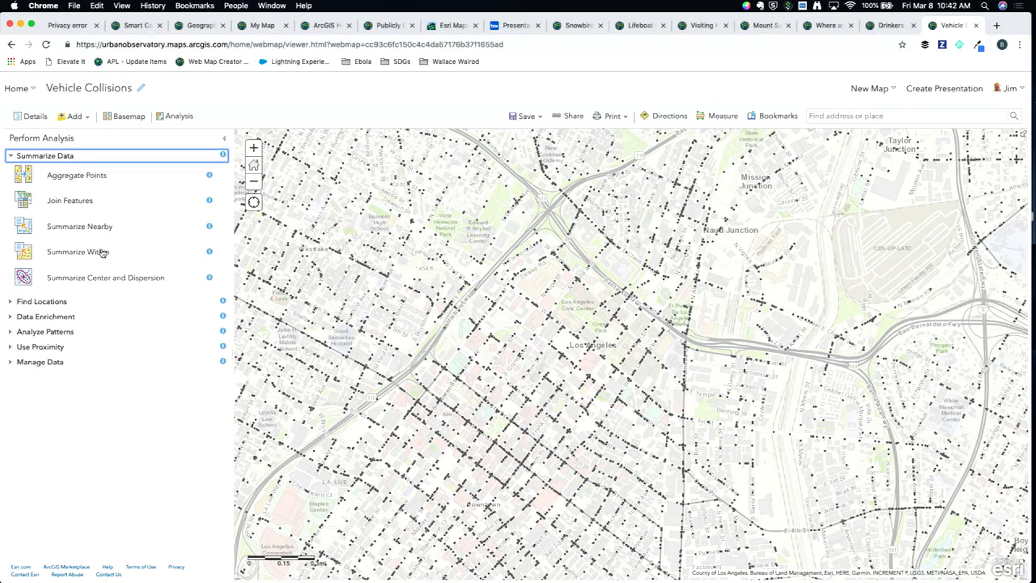
click(98, 231)
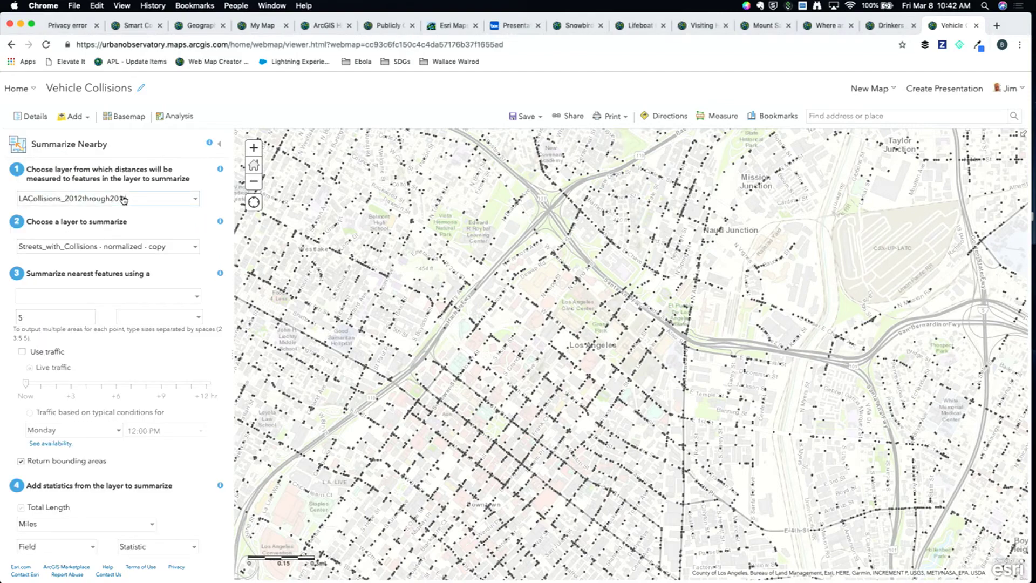
click(123, 201)
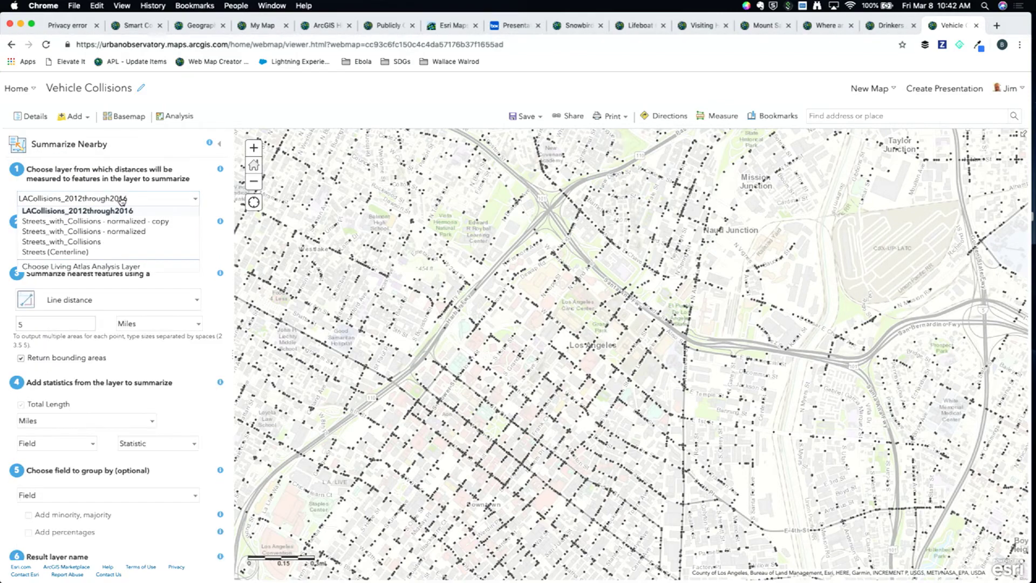
click(89, 251)
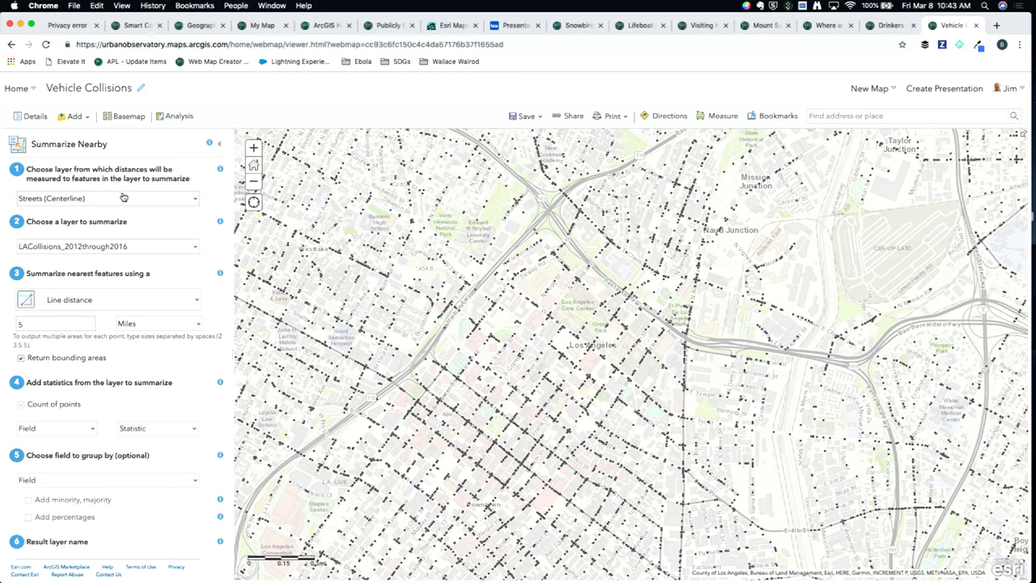
click(97, 249)
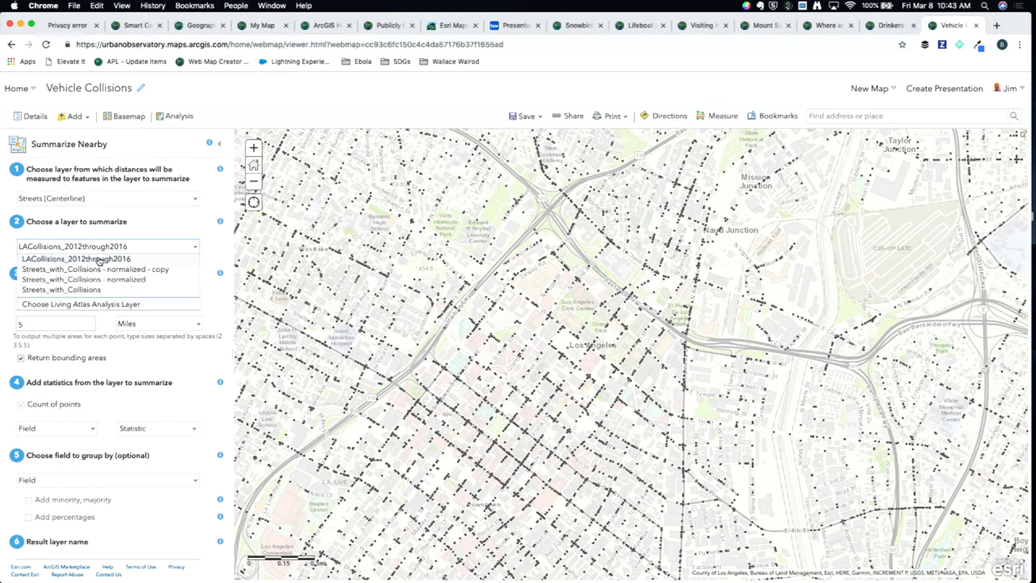
click(100, 259)
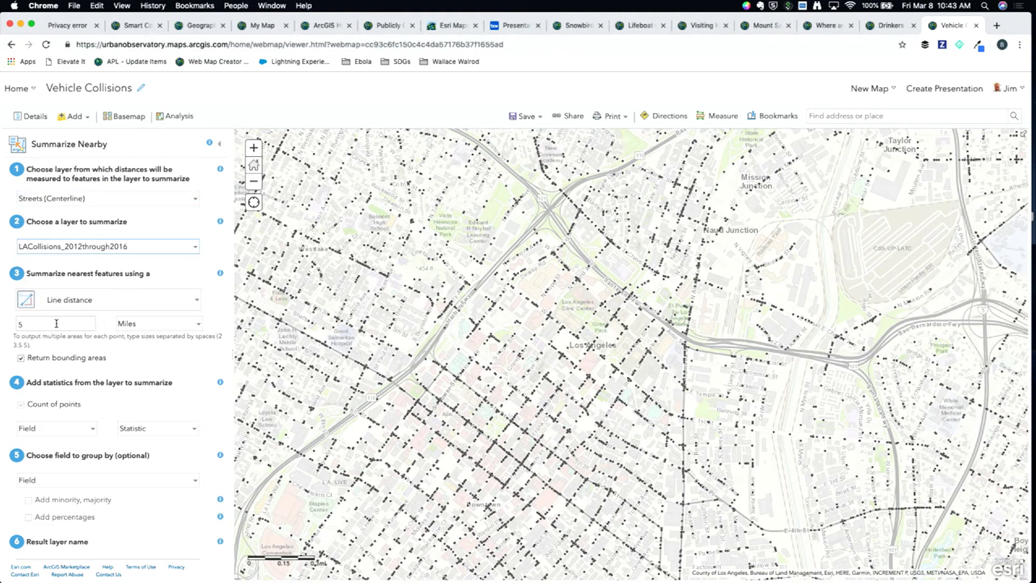
Step: Set the line distance for summarizing nearby collisions to 50 feet
drag(38, 323, 0, 327)
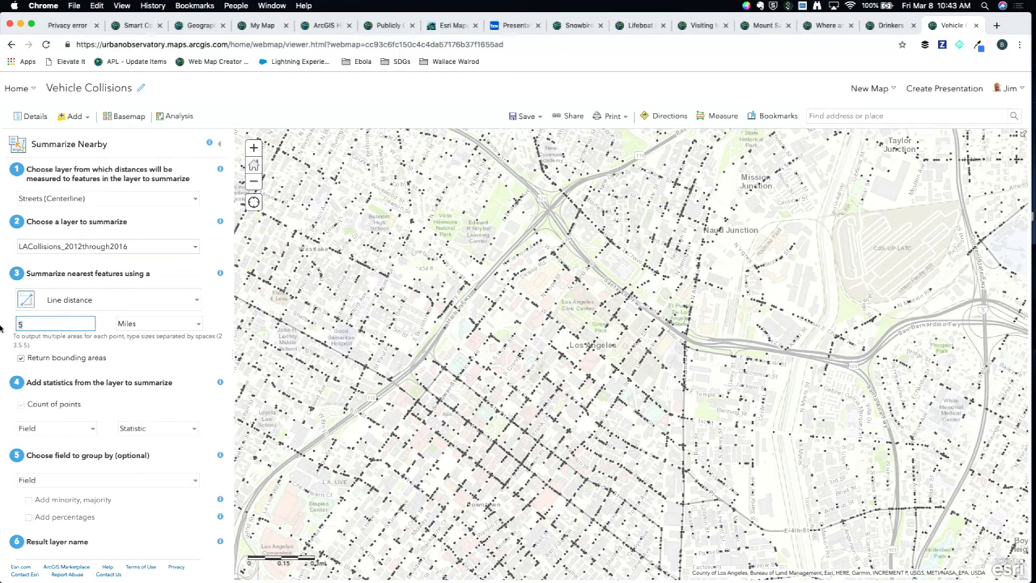
text(50)
click(142, 324)
click(136, 357)
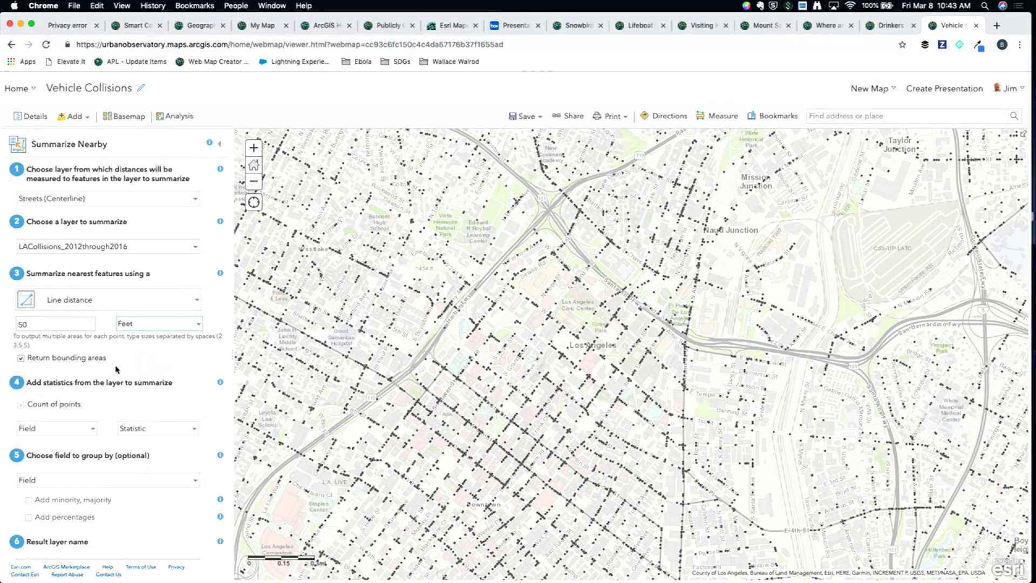
Step: Check the fields offered for statistics without choosing one, and name the result layer "go"
scroll(115, 369, down, 3)
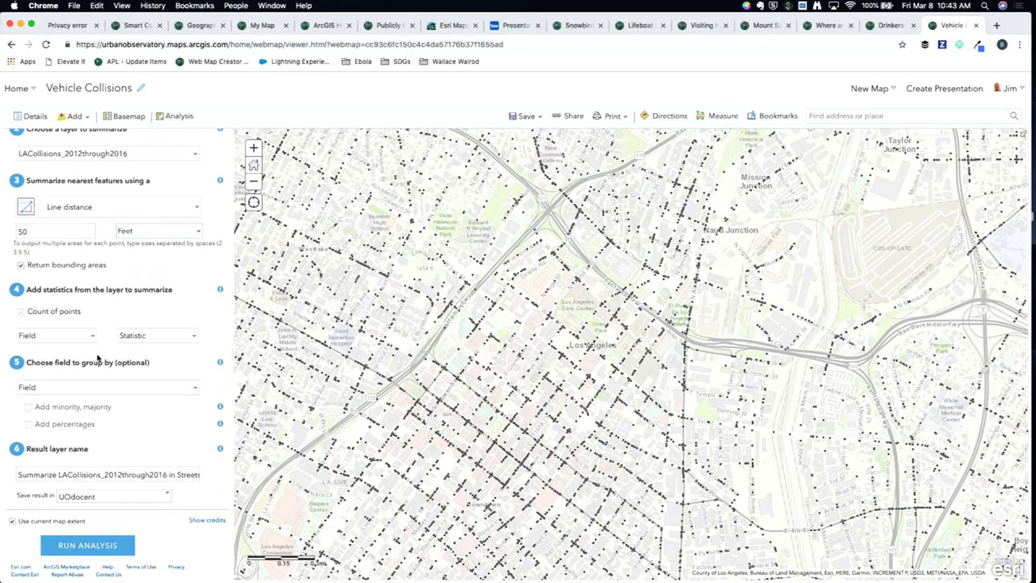
click(91, 337)
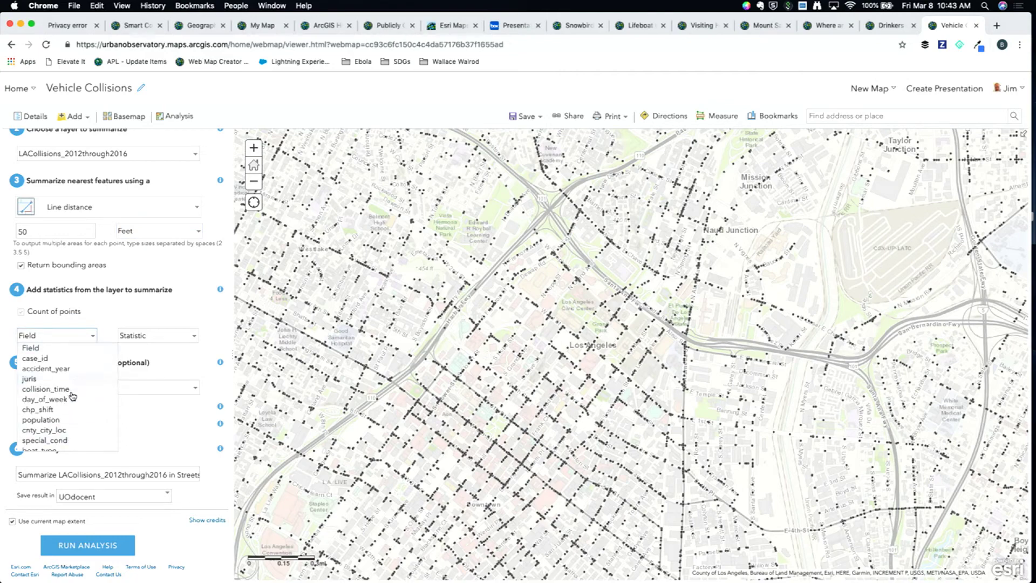
click(130, 316)
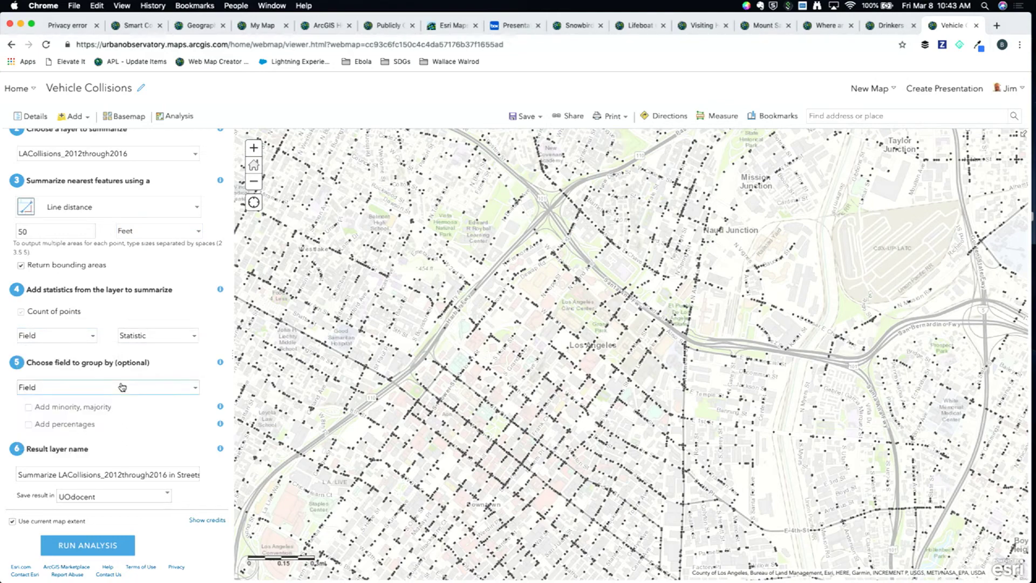
triple_click(106, 472)
text(go)
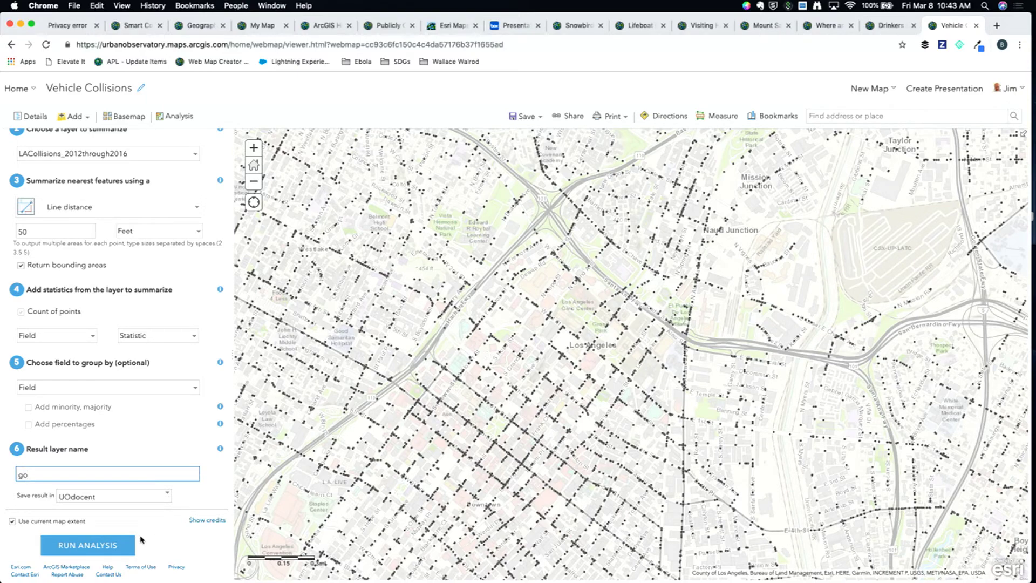
Step: Run the Summarize Nearby analysis and show the Streets with Collisions - normalized - copy layer
click(100, 549)
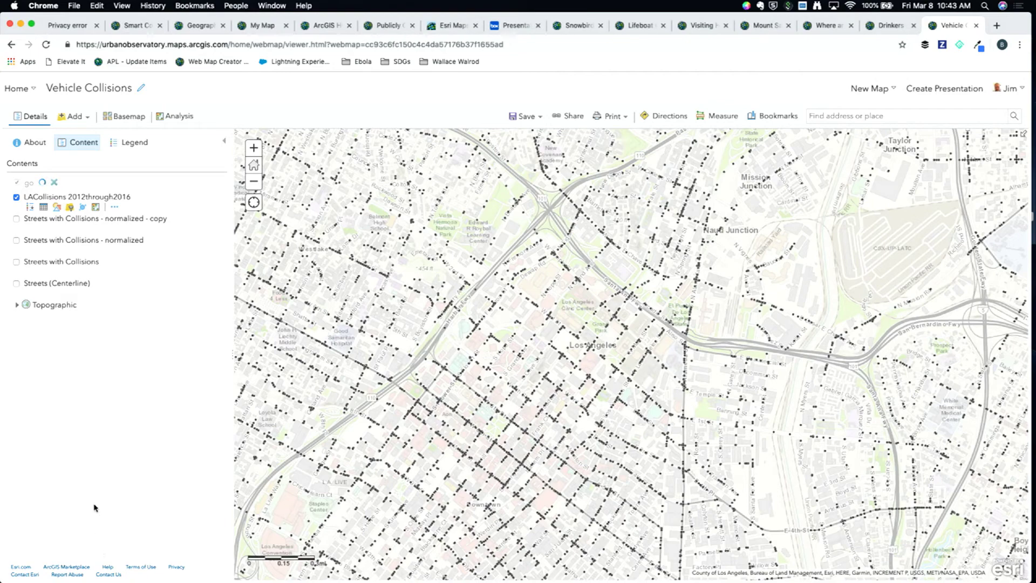
click(16, 219)
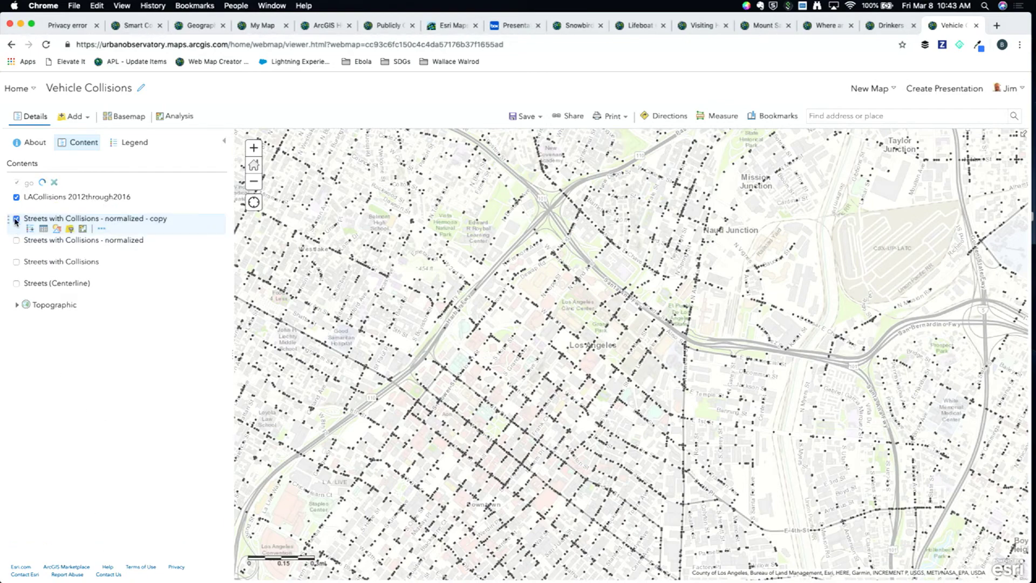
click(56, 219)
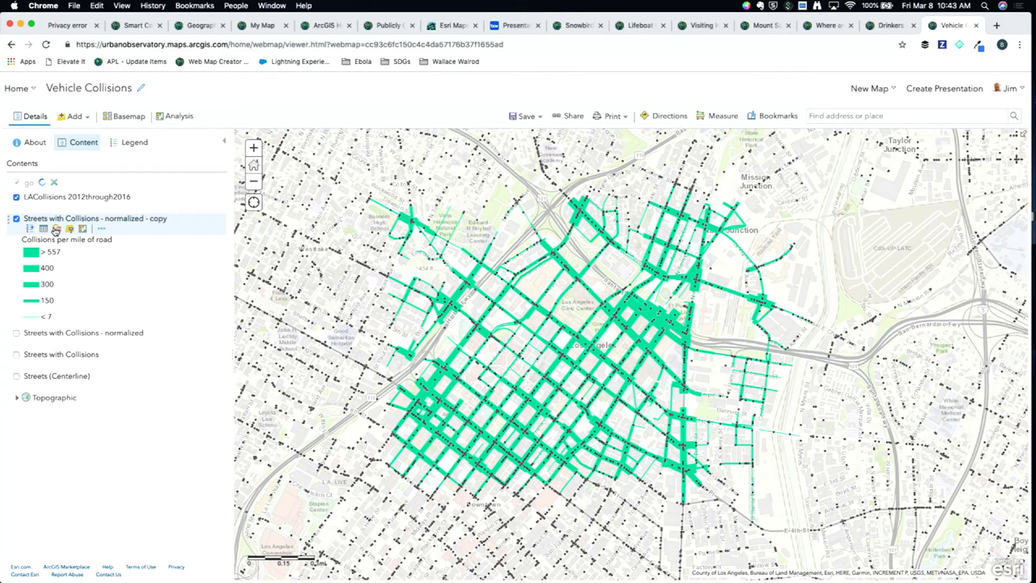
Step: Examine the attribute table columns of Streets with Collisions - normalized - copy, then close the table
click(44, 229)
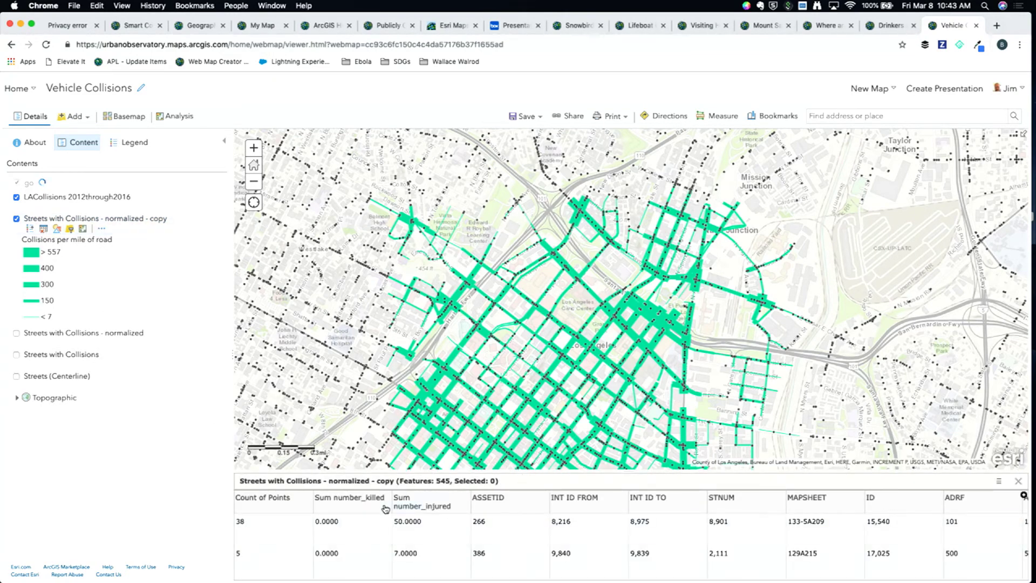
scroll(540, 513, right, 10)
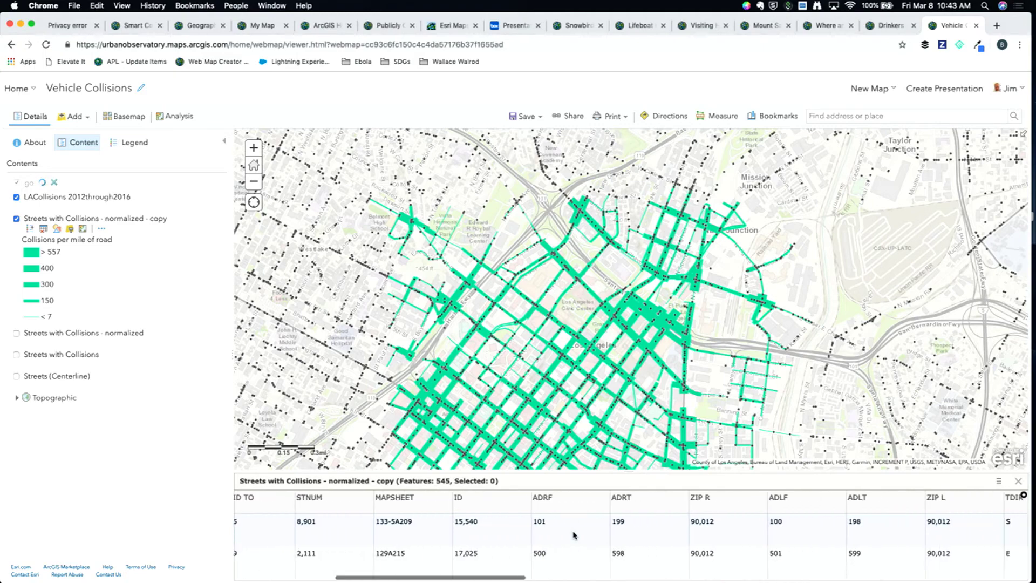
scroll(572, 536, left, 10)
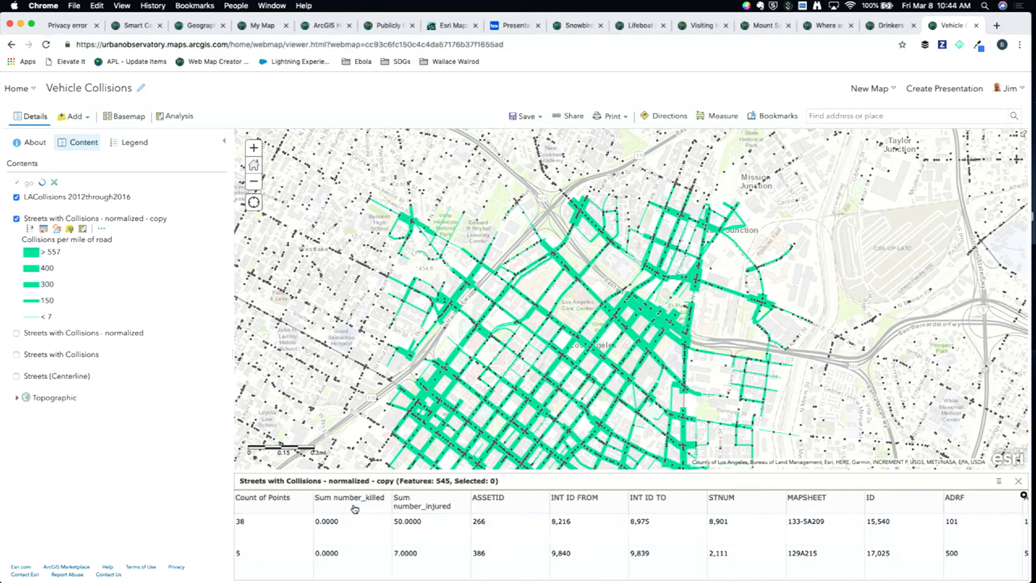
scroll(432, 515, right, 15)
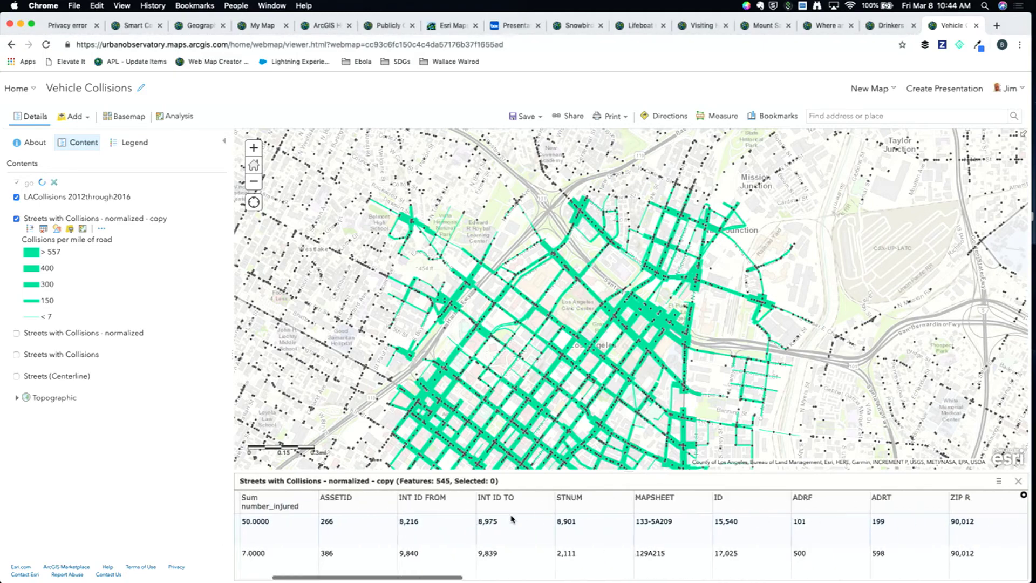
scroll(512, 519, right, 20)
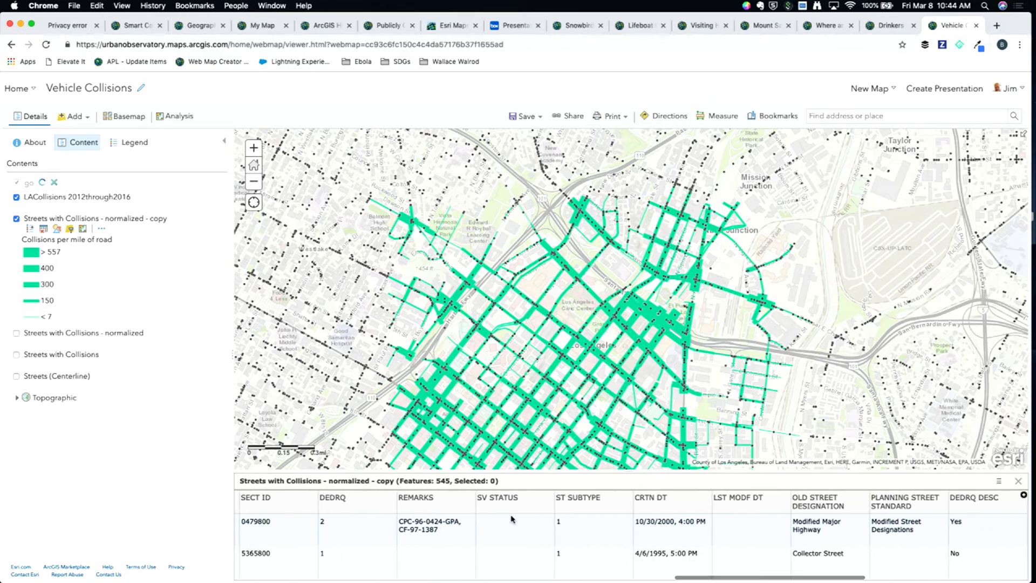
click(1018, 480)
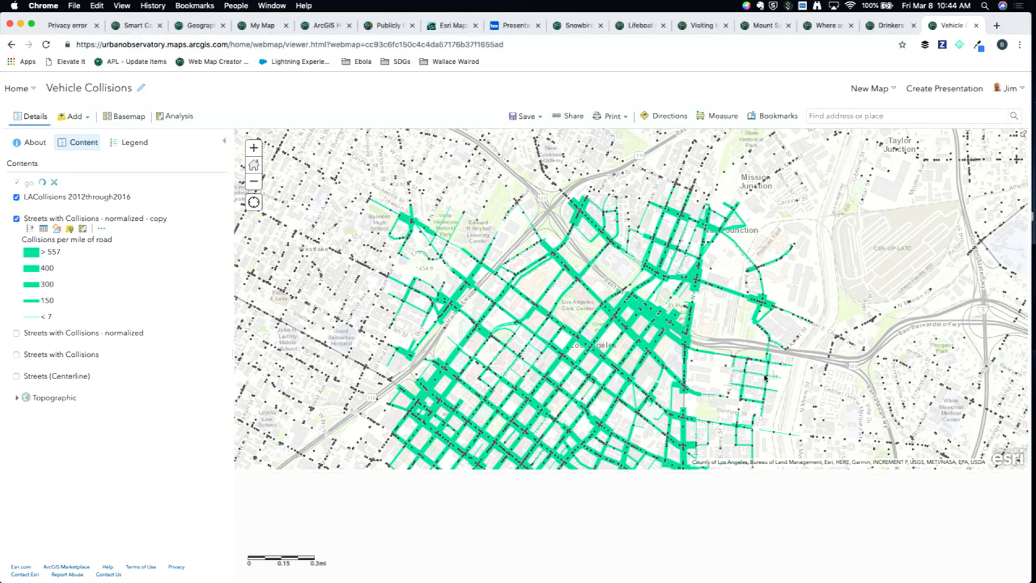
Step: Start changing the style of Streets with Collisions - normalized - copy and browse the attributes available to show
click(56, 229)
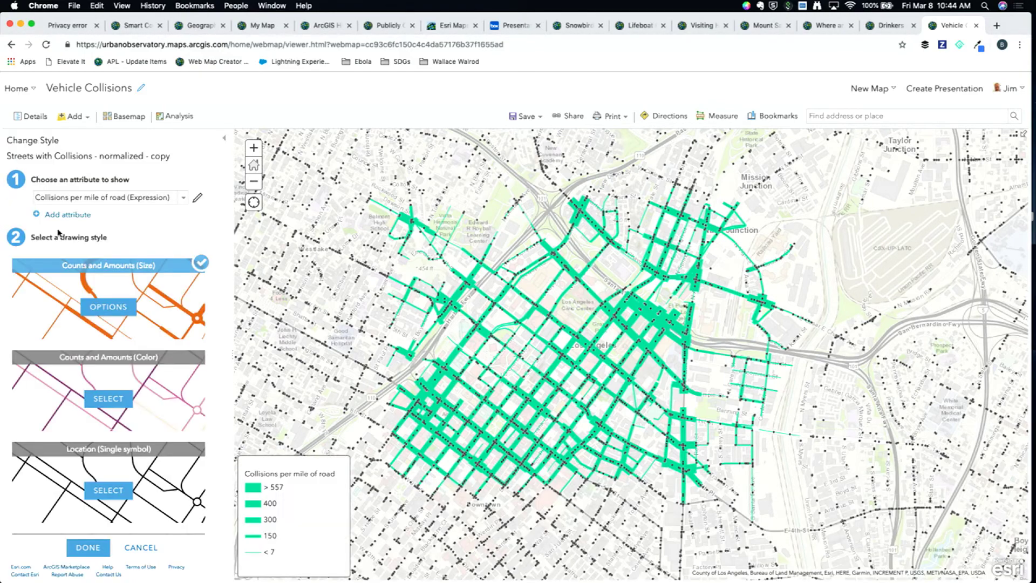
click(118, 199)
scroll(129, 240, down, 5)
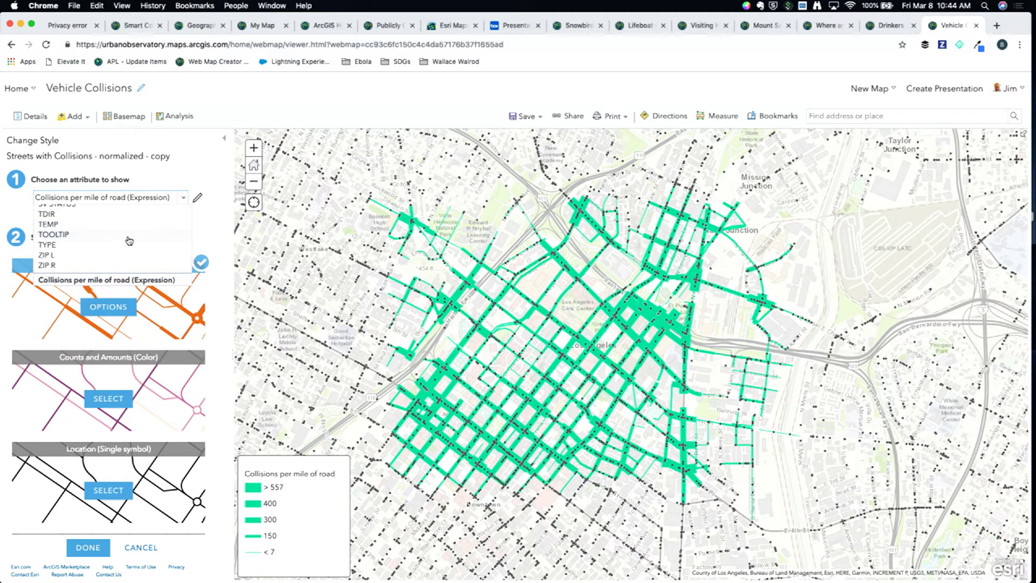
scroll(129, 240, up, 6)
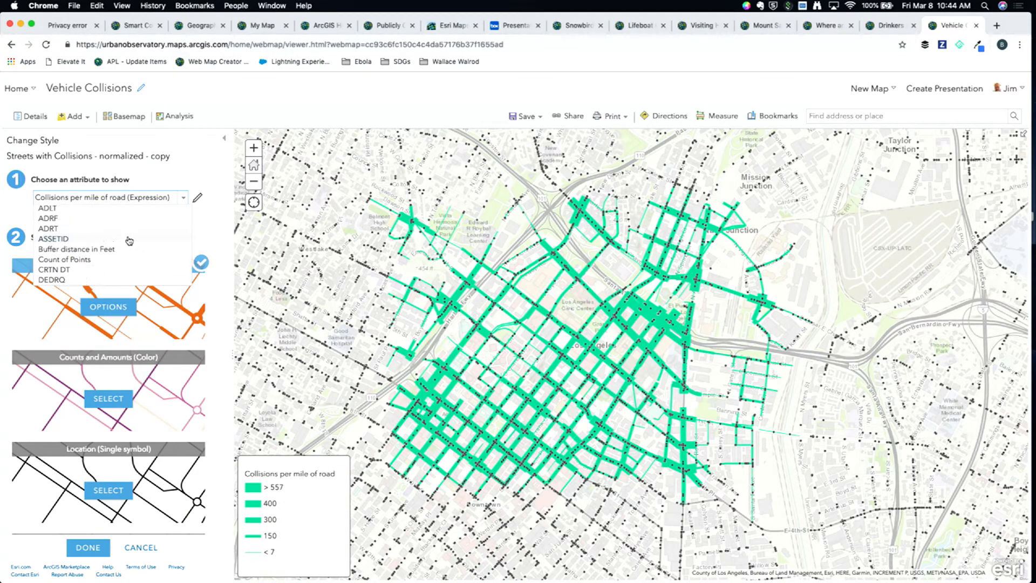
Step: Examine the Collisions per mile of road expression and the available functions, then leave the expression editor without changes
click(199, 198)
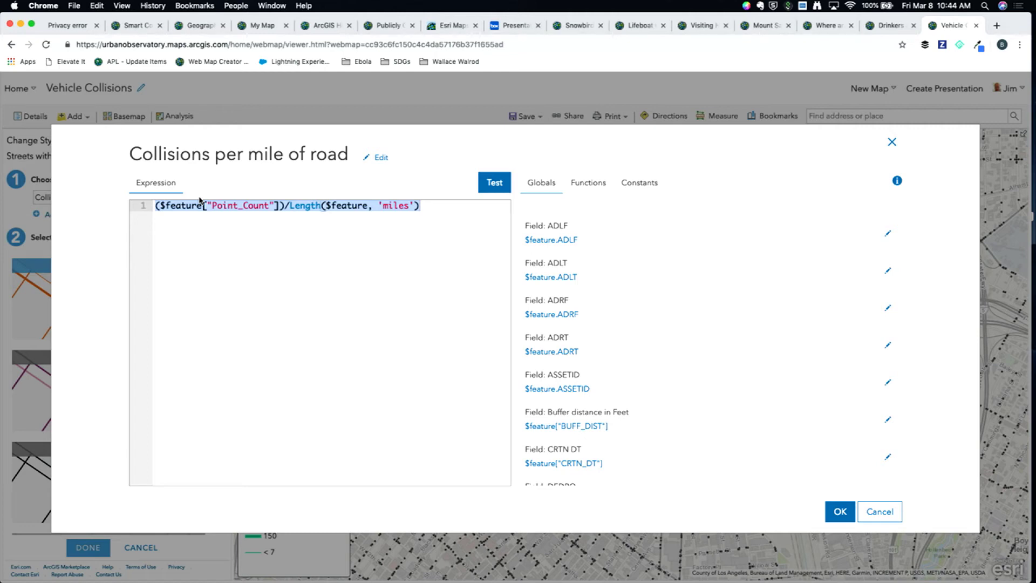
double_click(241, 205)
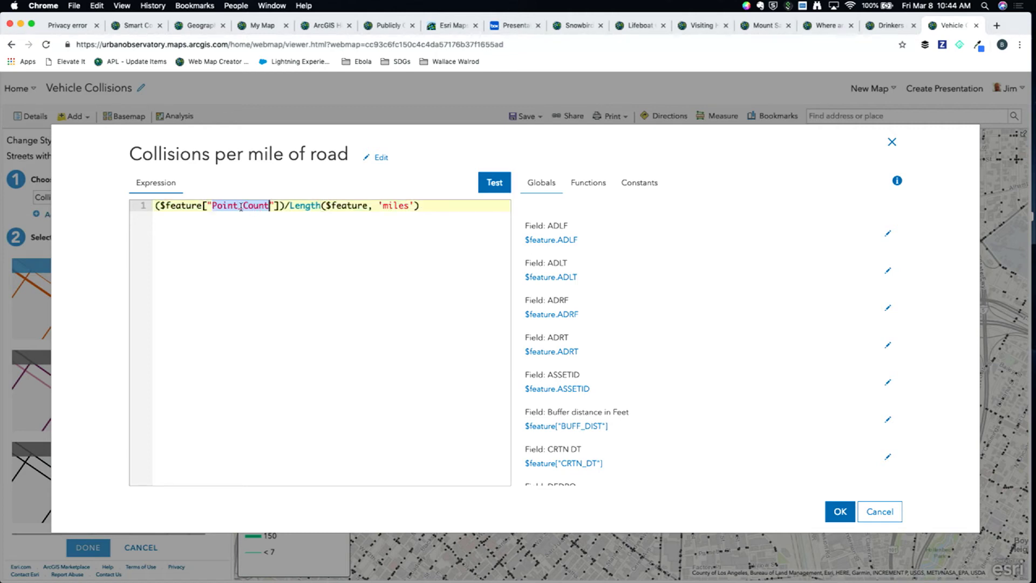
double_click(304, 204)
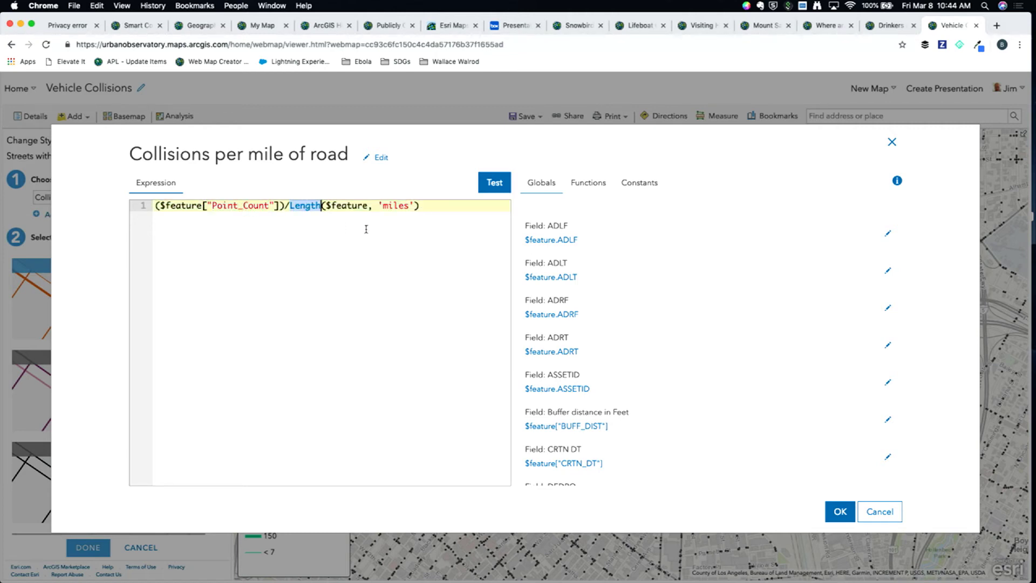
click(583, 185)
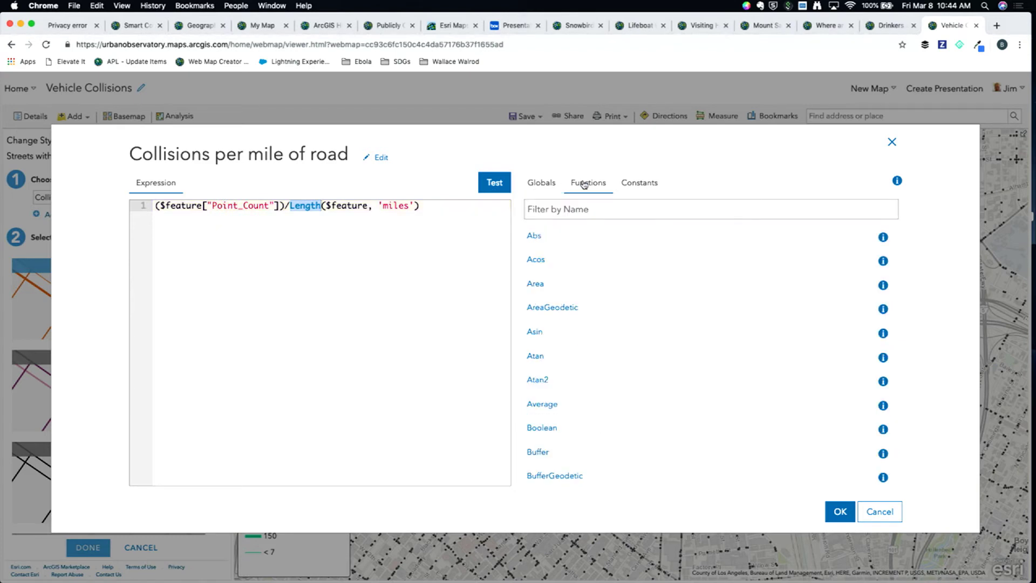
scroll(556, 311, down, 10)
scroll(559, 312, down, 6)
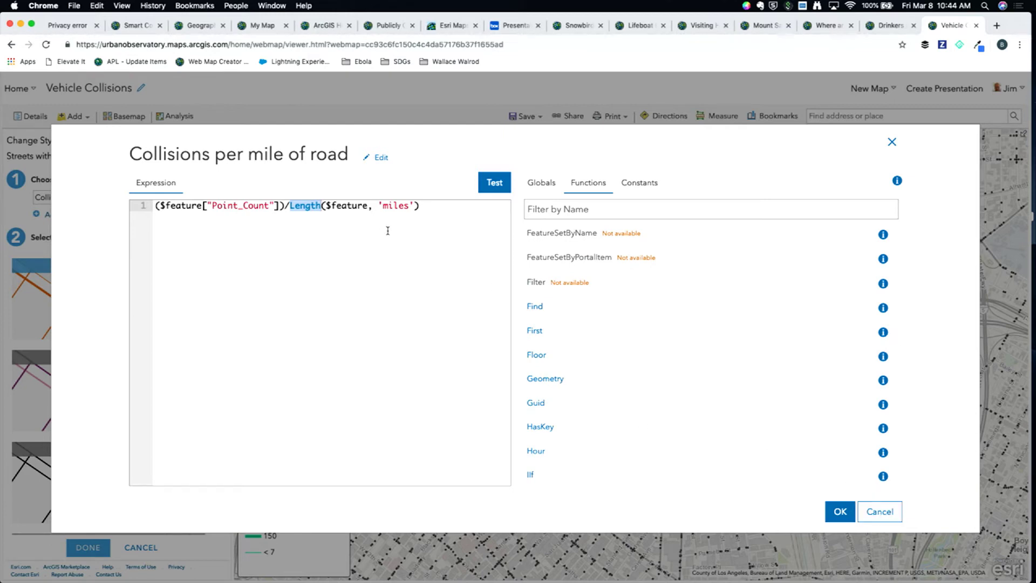
double_click(401, 206)
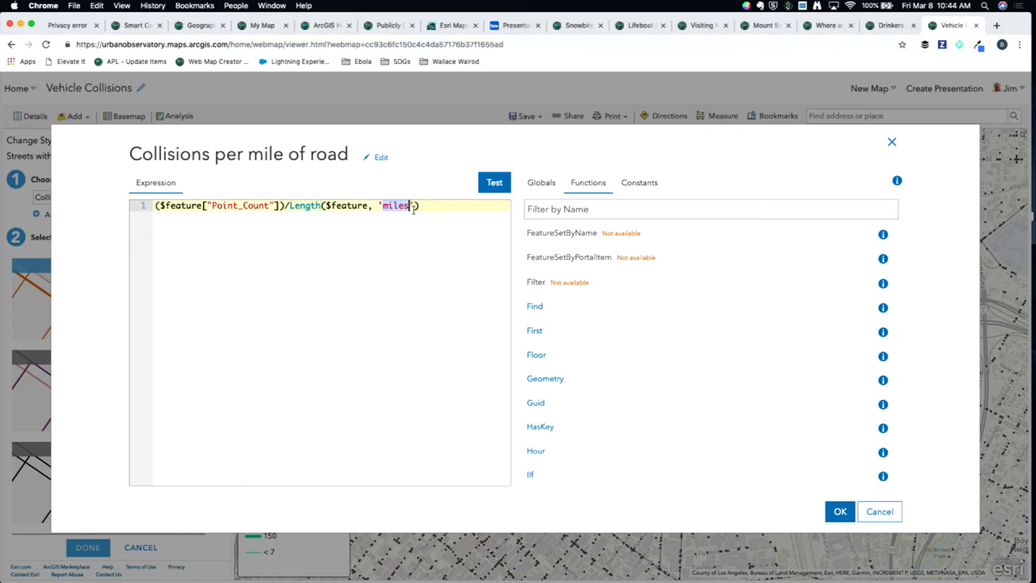
click(881, 517)
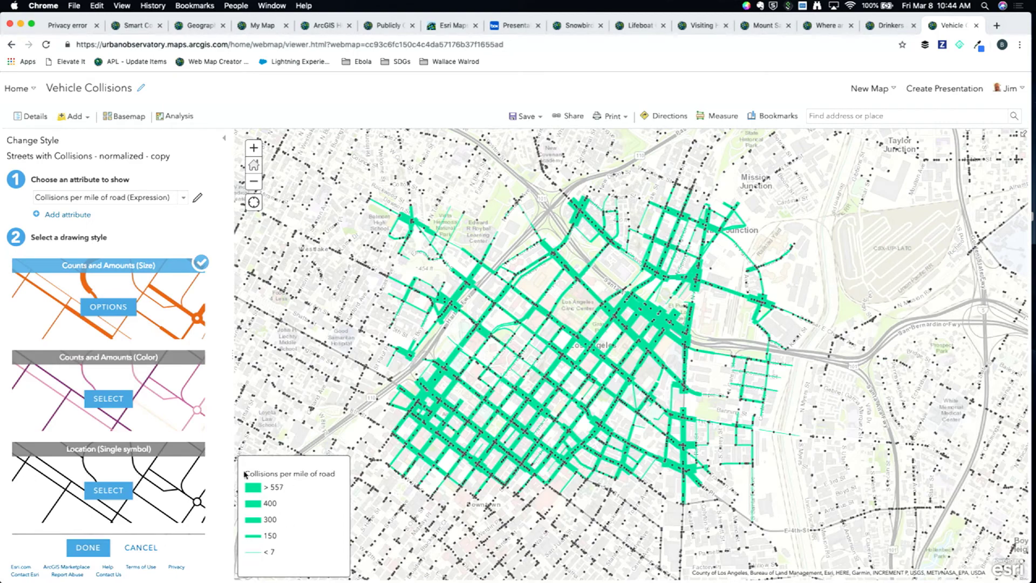
Step: Inspect the Counts and Amounts (Size) histogram and its average, both zoomed in and out, then cancel the style editing
click(123, 312)
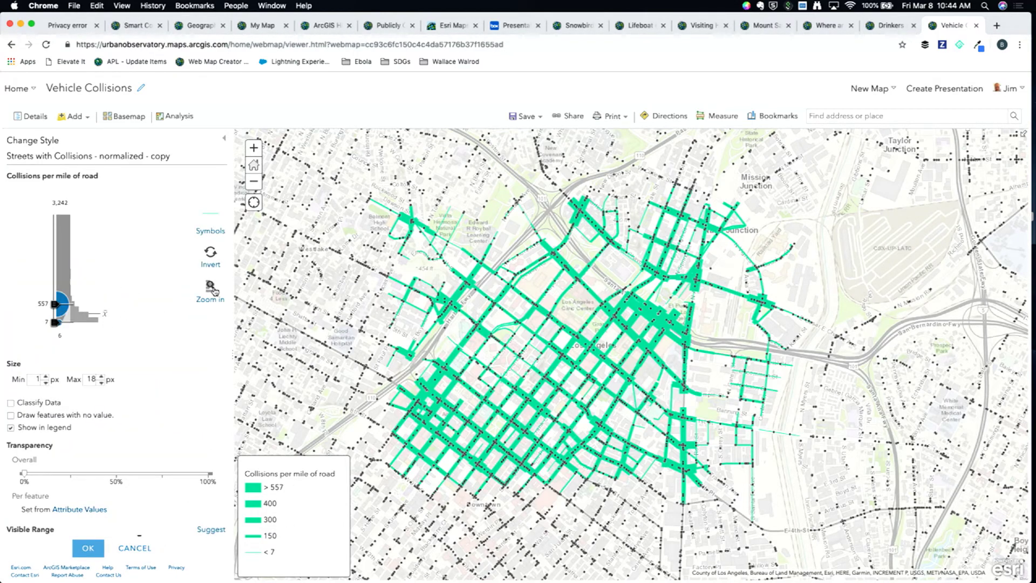
click(211, 291)
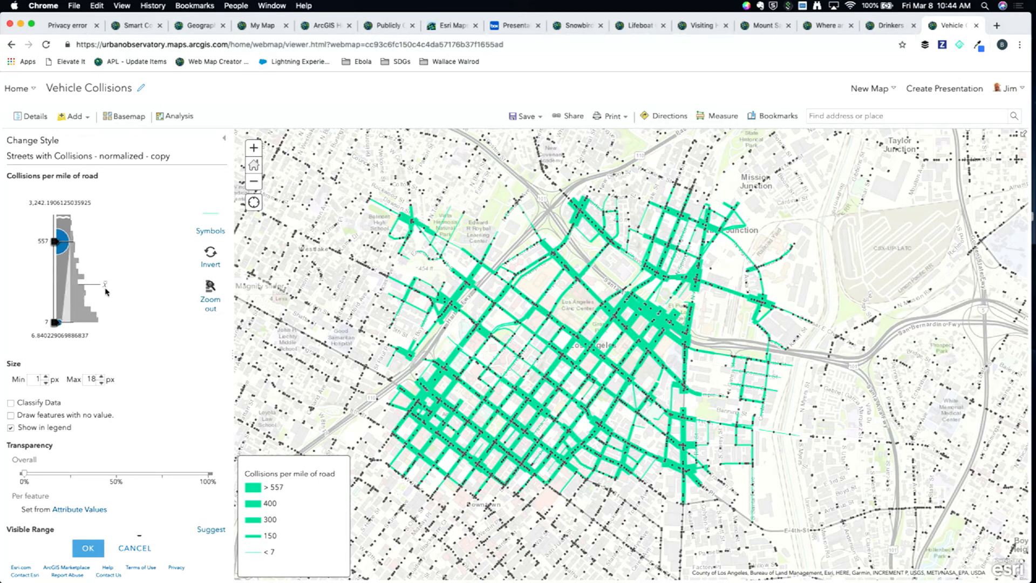
mouse_move(105, 288)
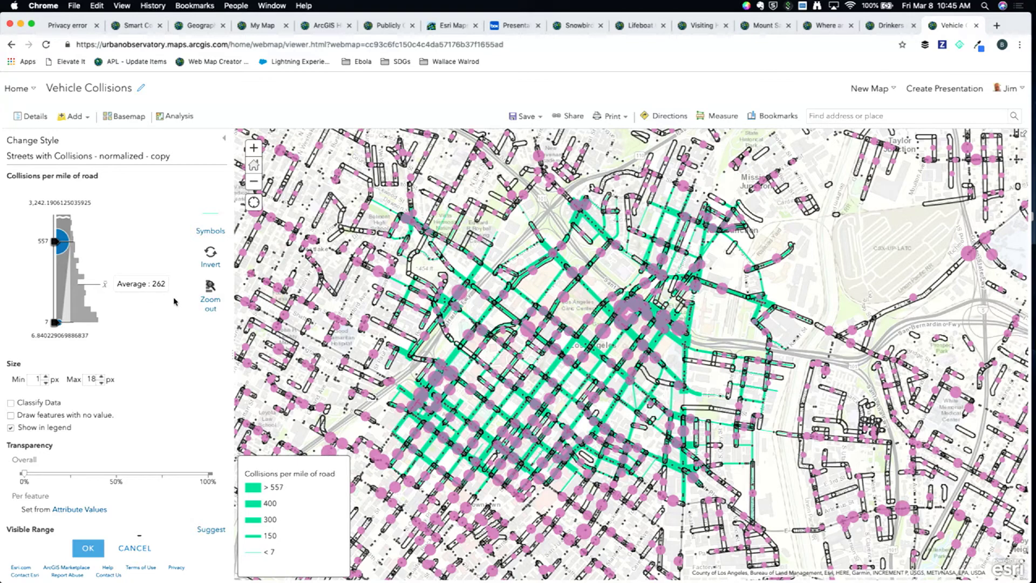
click(210, 307)
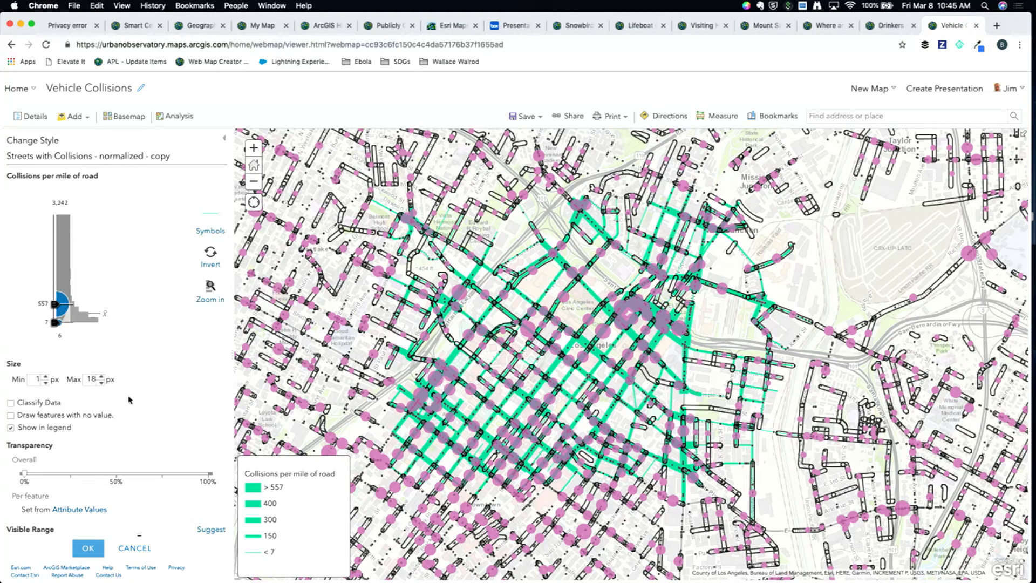
click(134, 547)
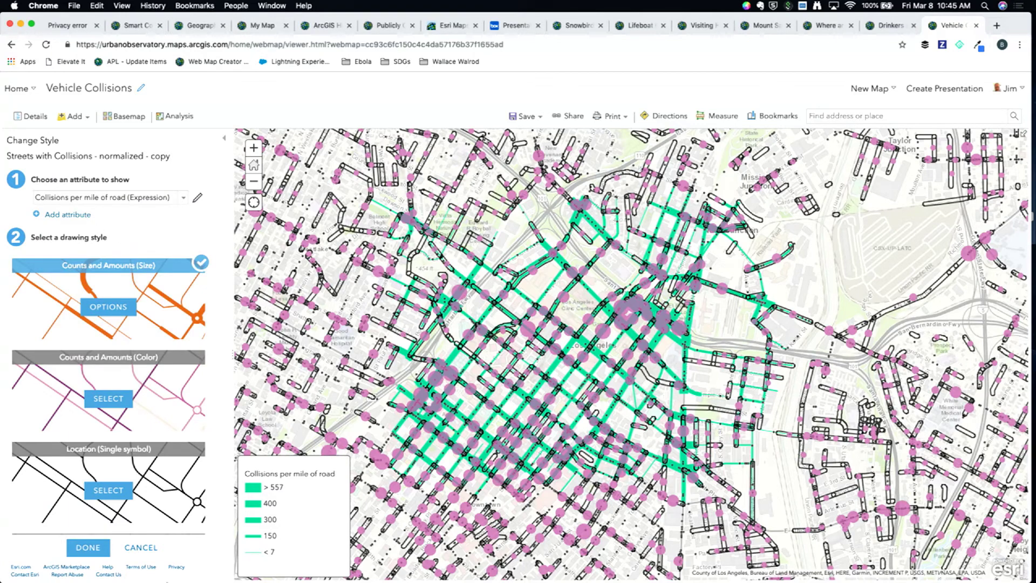
click(138, 548)
Step: Hide the go result layer and reopen the size style options of Streets with Collisions - normalized - copy
click(16, 182)
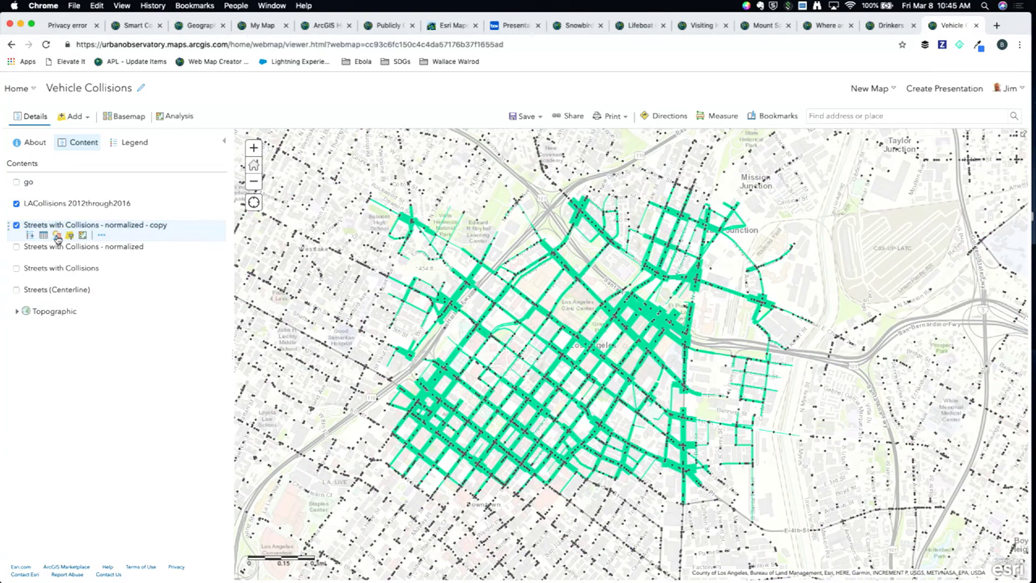
click(62, 236)
click(109, 307)
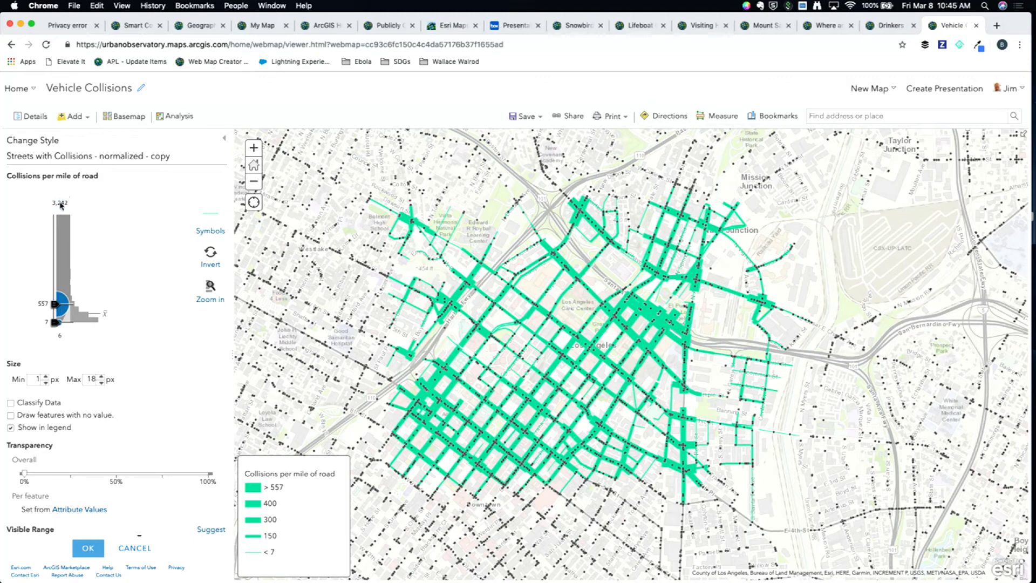
Step: Try the upper size breakpoint of Collisions per mile of road at 3,242, then about 510, then about 311
drag(63, 296, 52, 214)
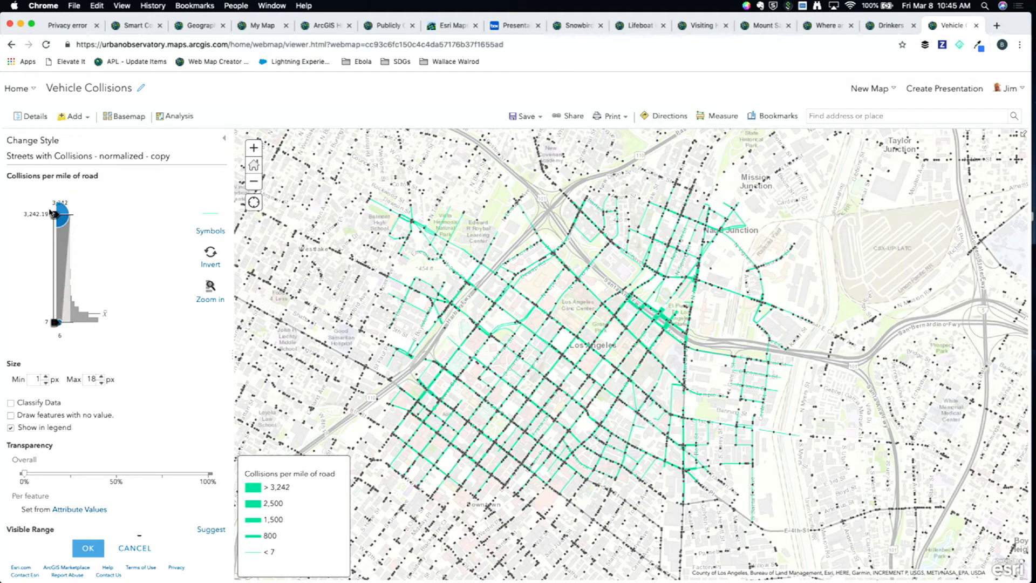
double_click(90, 378)
drag(52, 216, 56, 306)
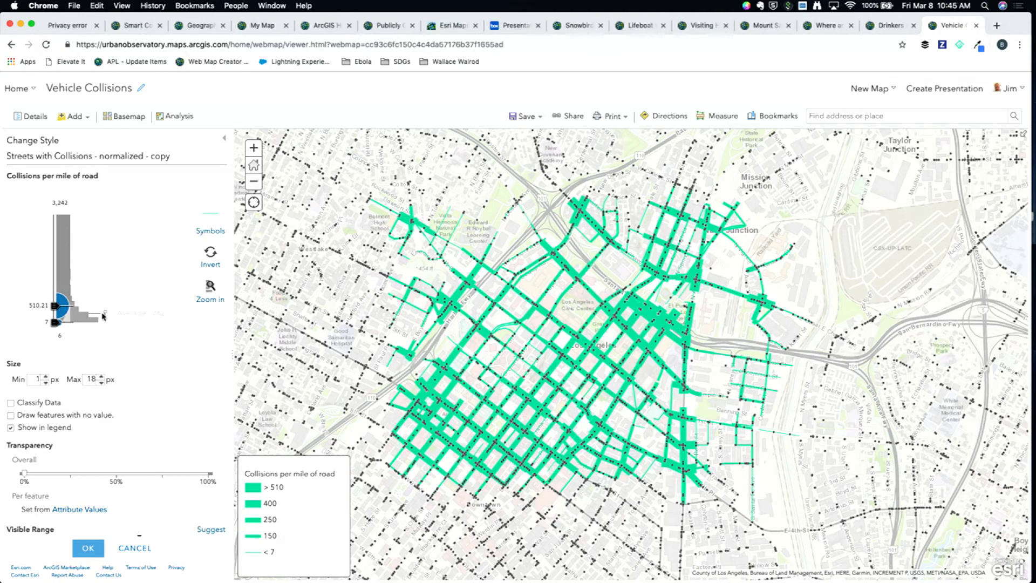
drag(56, 311, 57, 318)
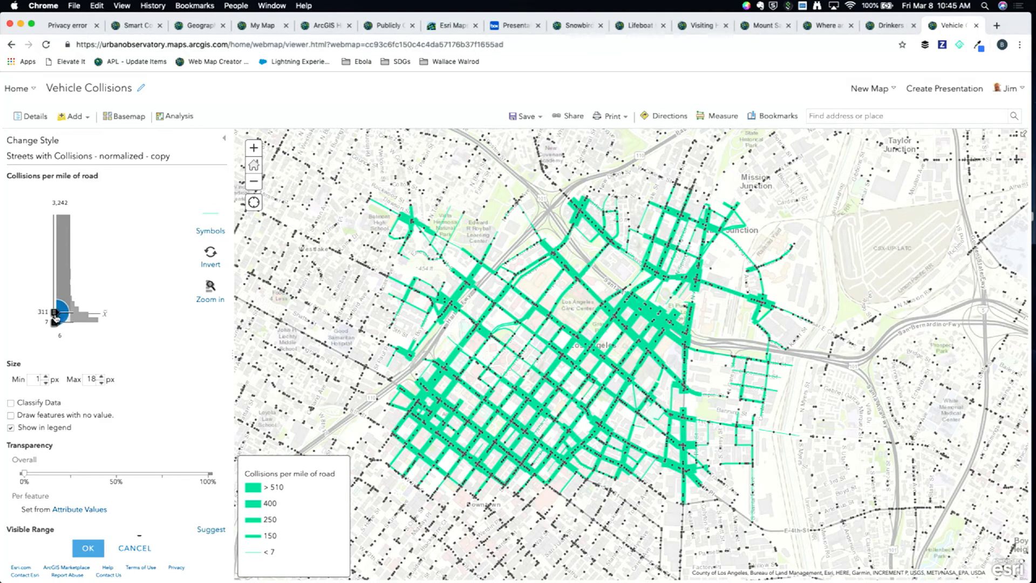
mouse_move(105, 316)
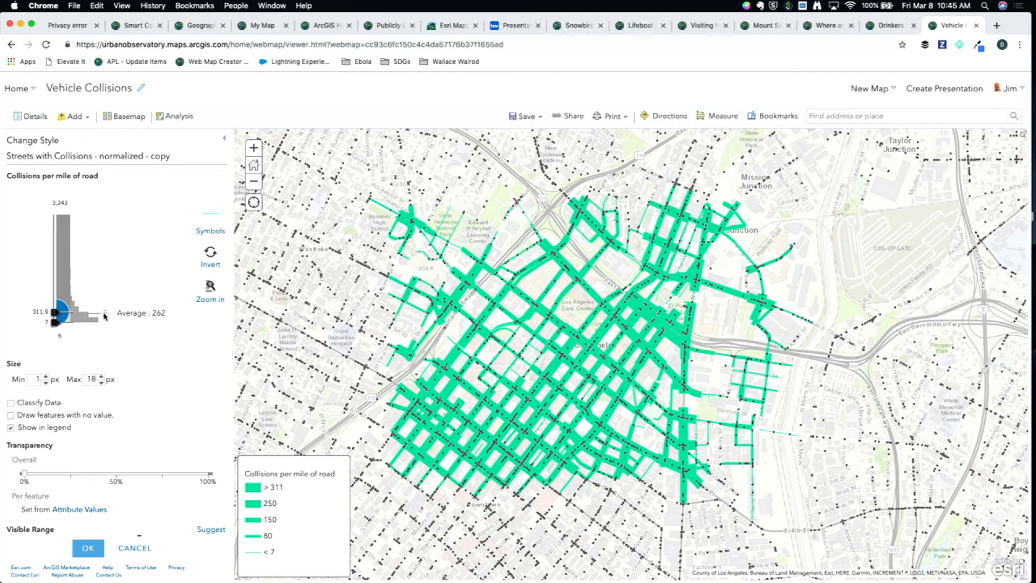
Step: Set the upper size breakpoint of Collisions per mile of road to 262
click(43, 312)
text(262)
key(Return)
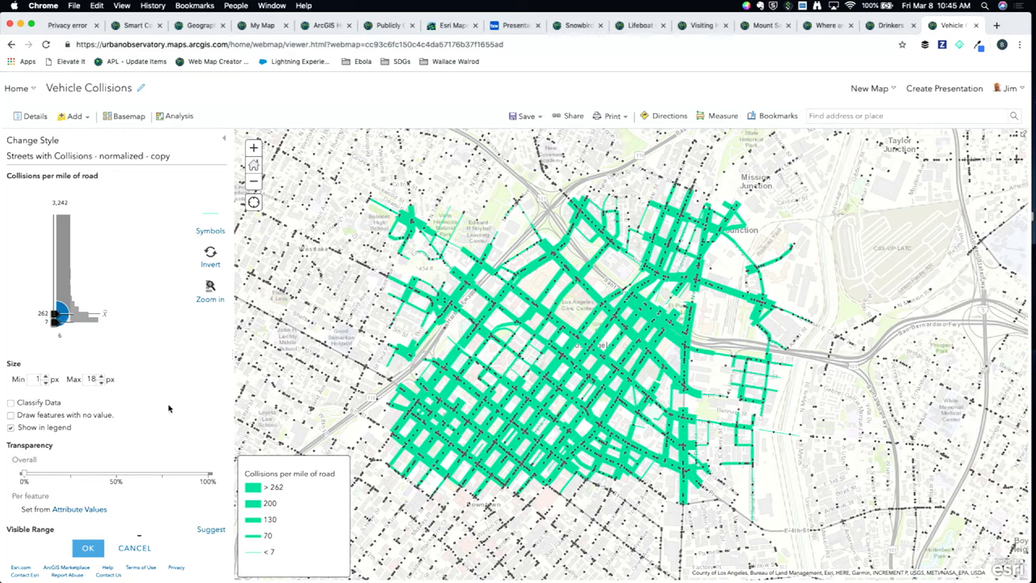
Step: Set the upper size breakpoint to 500, then cancel all style changes to the layer
click(45, 317)
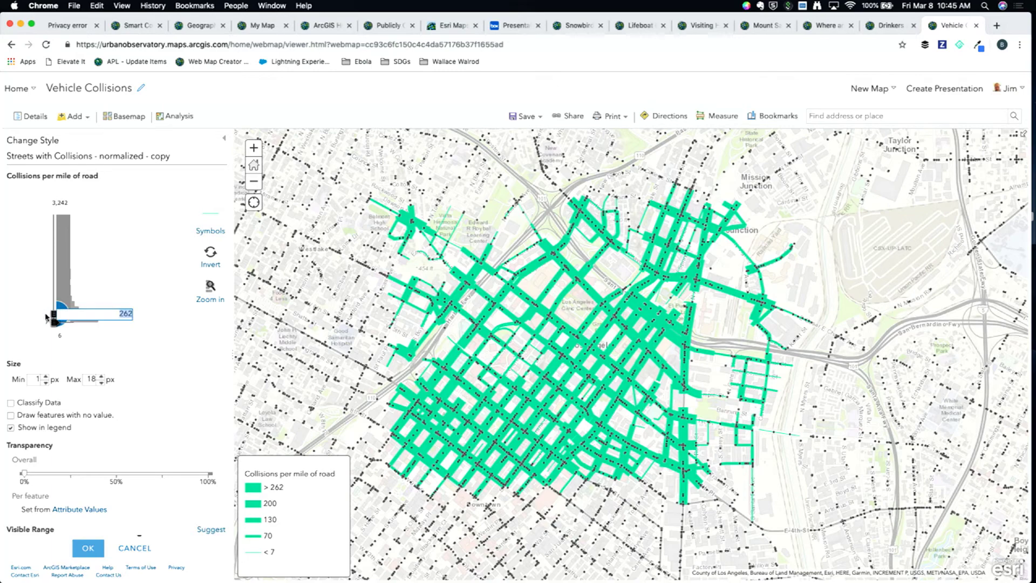
text(500)
key(Return)
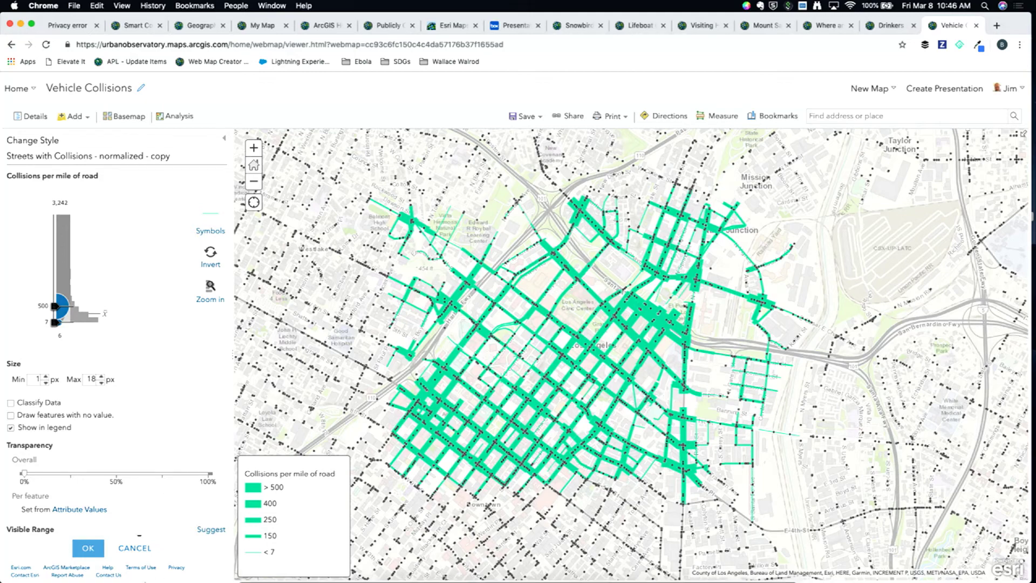
click(130, 548)
click(130, 548)
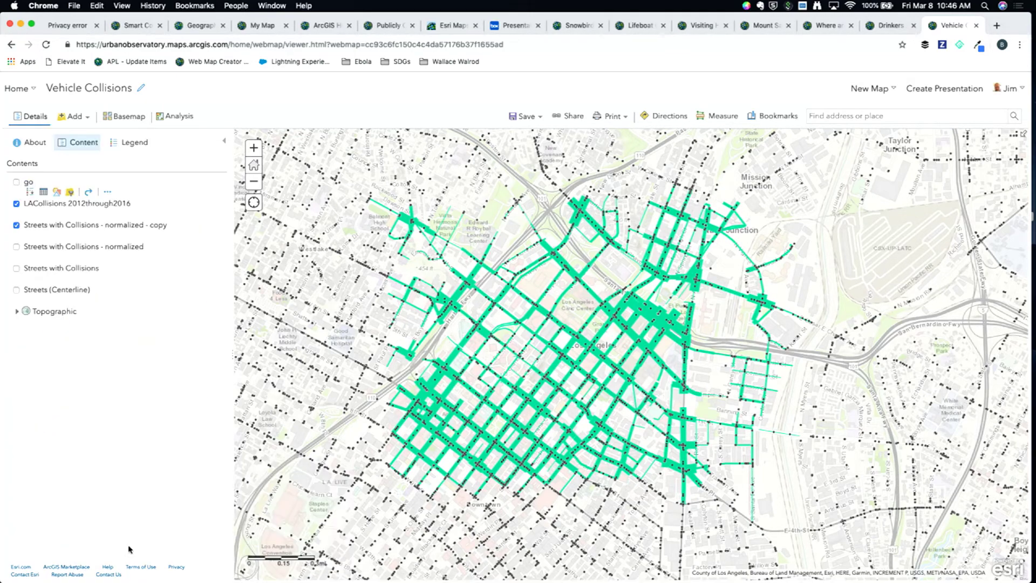
right_click(16, 228)
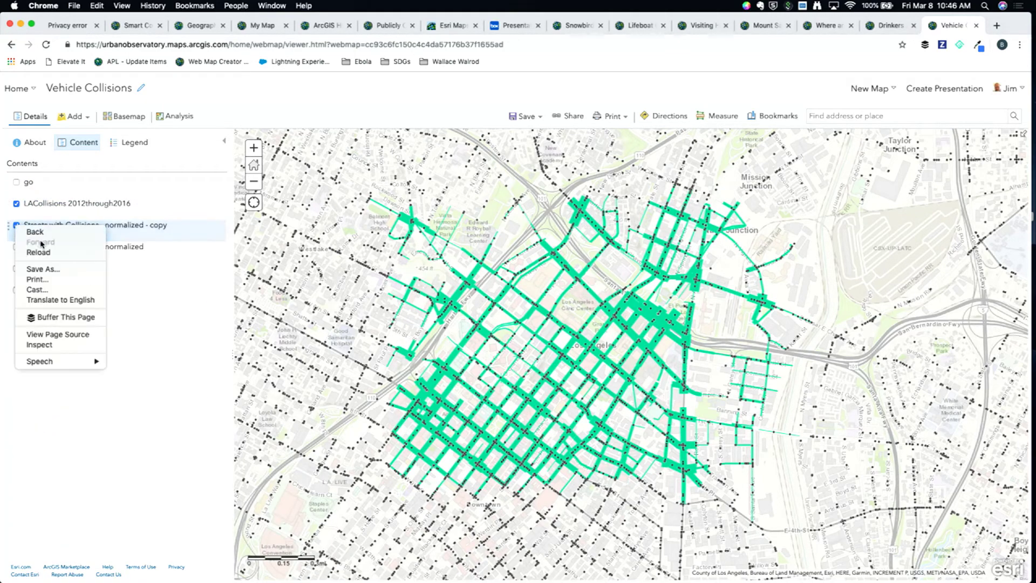
Step: Show Streets with Collisions - normalized instead of its copy and open the color options for Collisions per mile of road
click(152, 230)
click(17, 226)
click(17, 247)
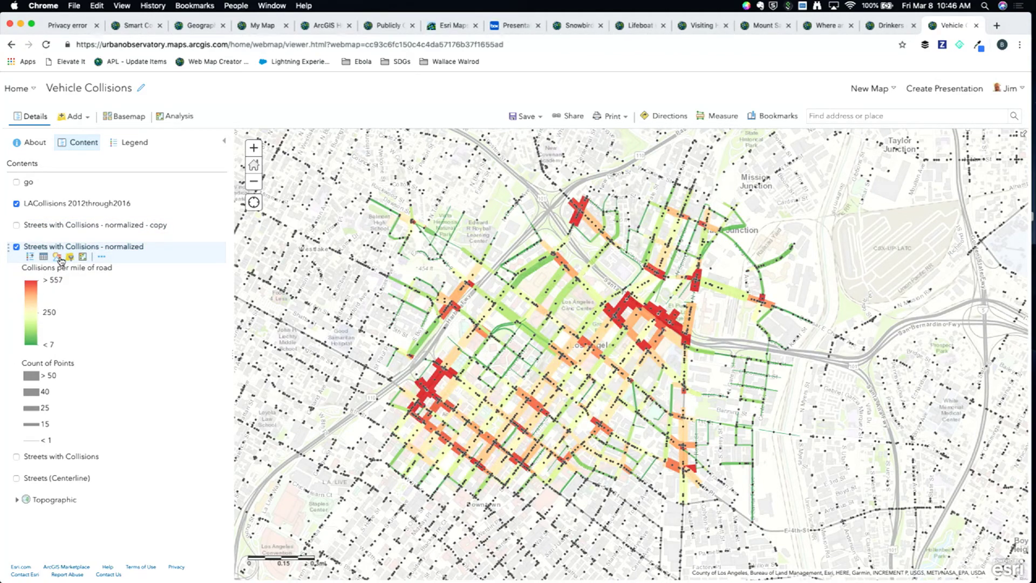
click(57, 259)
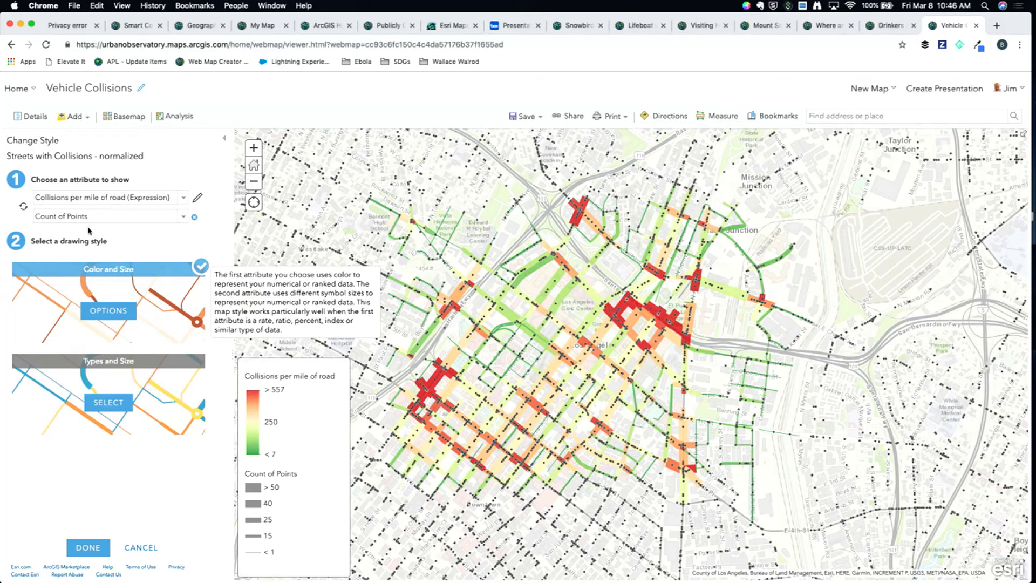
click(110, 311)
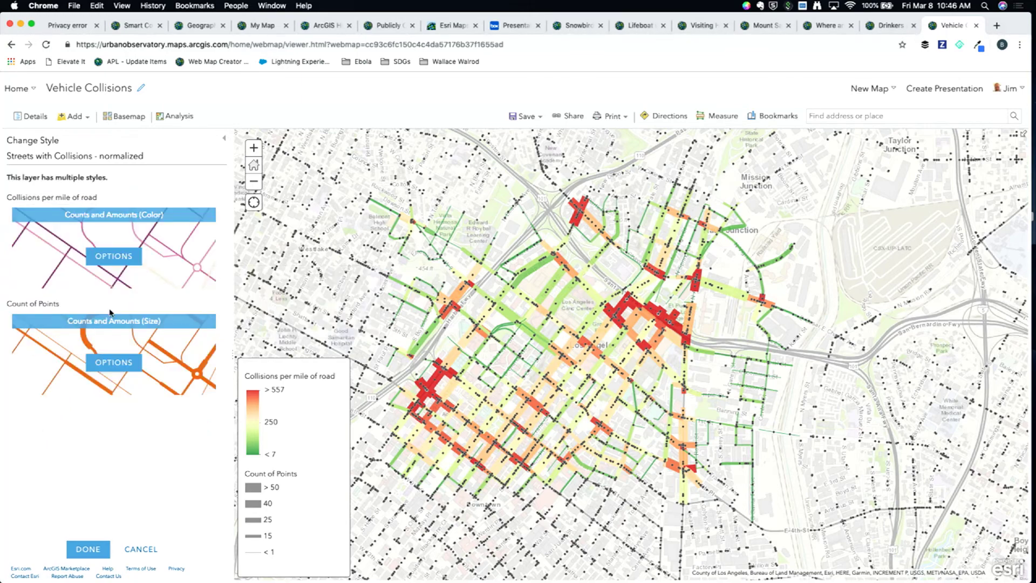
click(119, 257)
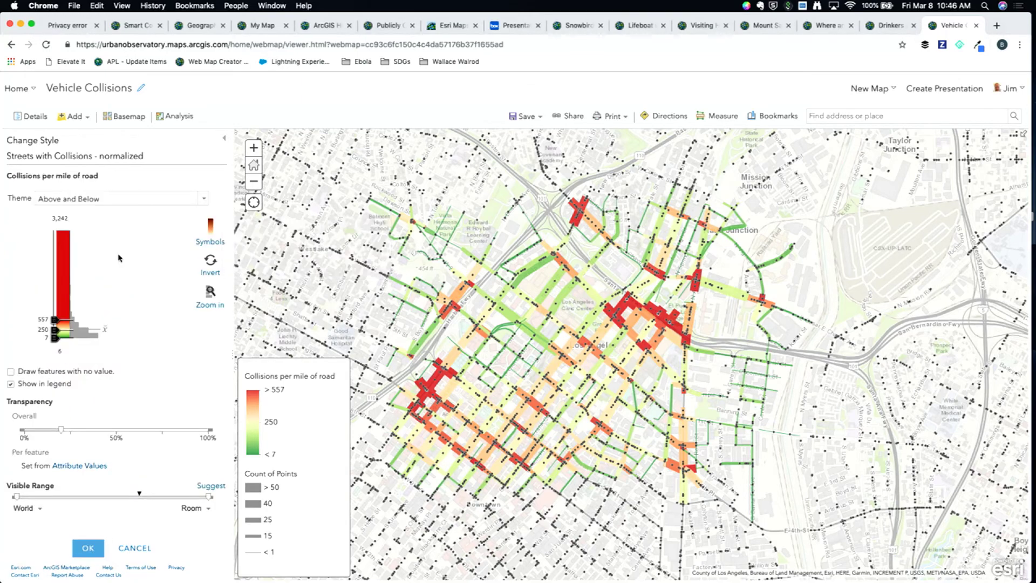
Step: Use the Above and Below theme with the green-white-pink color ramp, flipped so that pink marks the high values
click(117, 200)
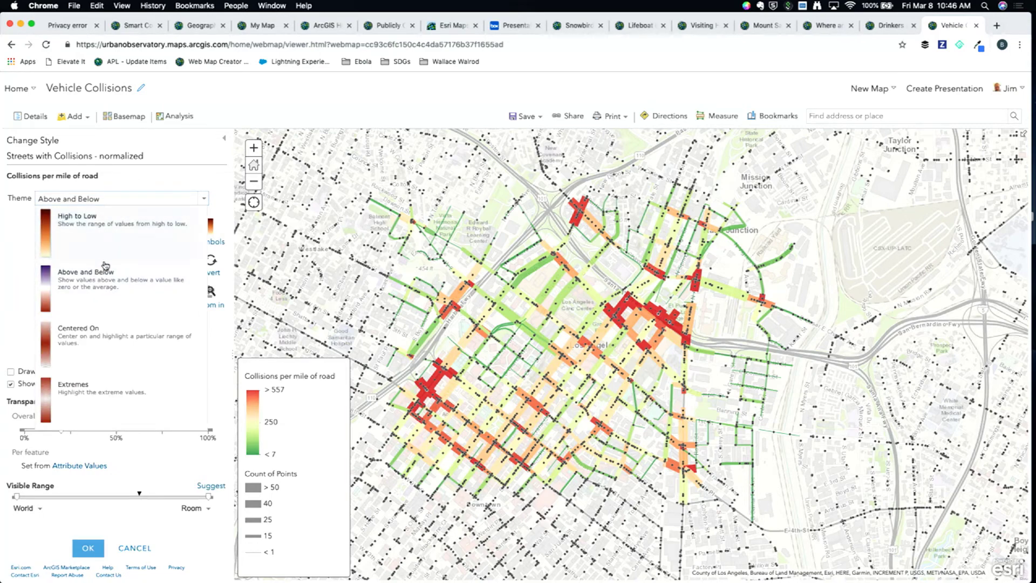
click(103, 282)
click(211, 241)
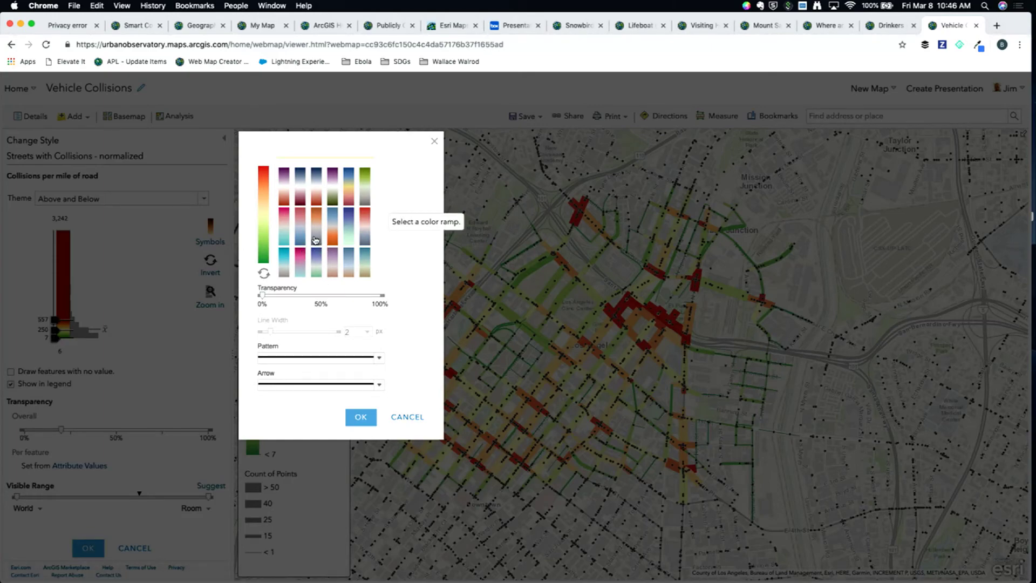
click(317, 215)
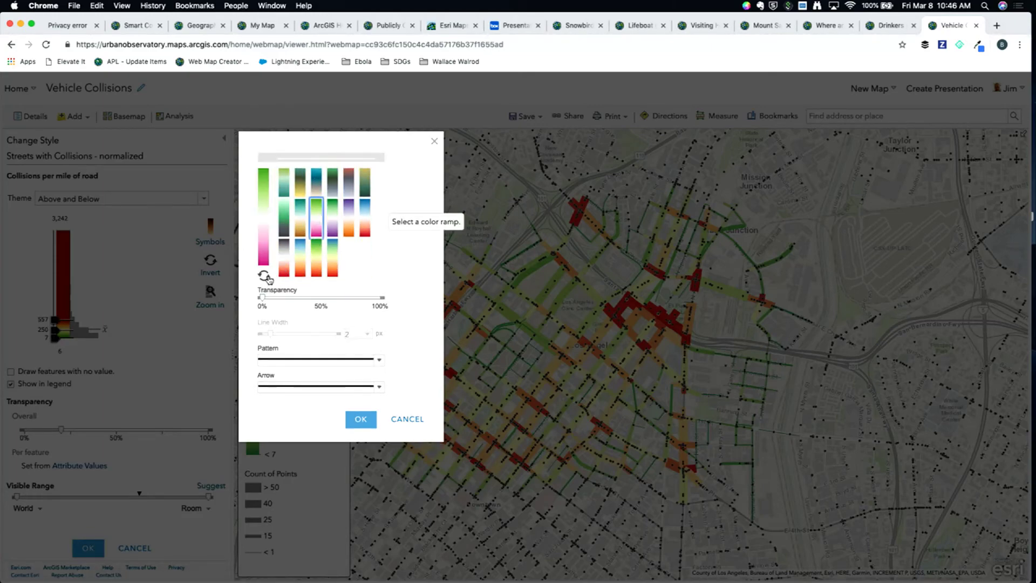
click(263, 276)
click(353, 420)
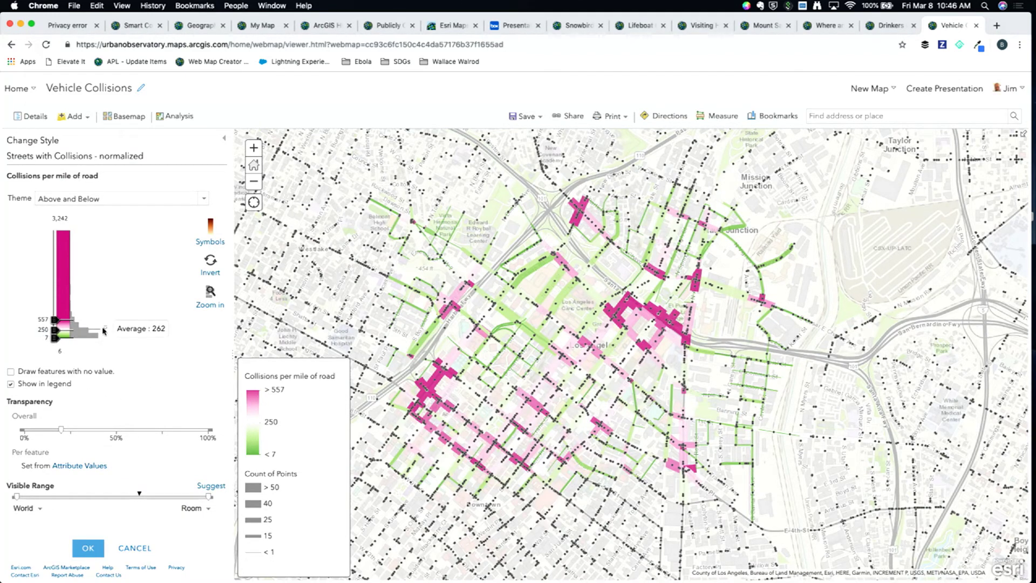
Step: Set the middle color breakpoint of Collisions per mile of road to 262 and finish the style changes
click(45, 335)
text(262)
key(Return)
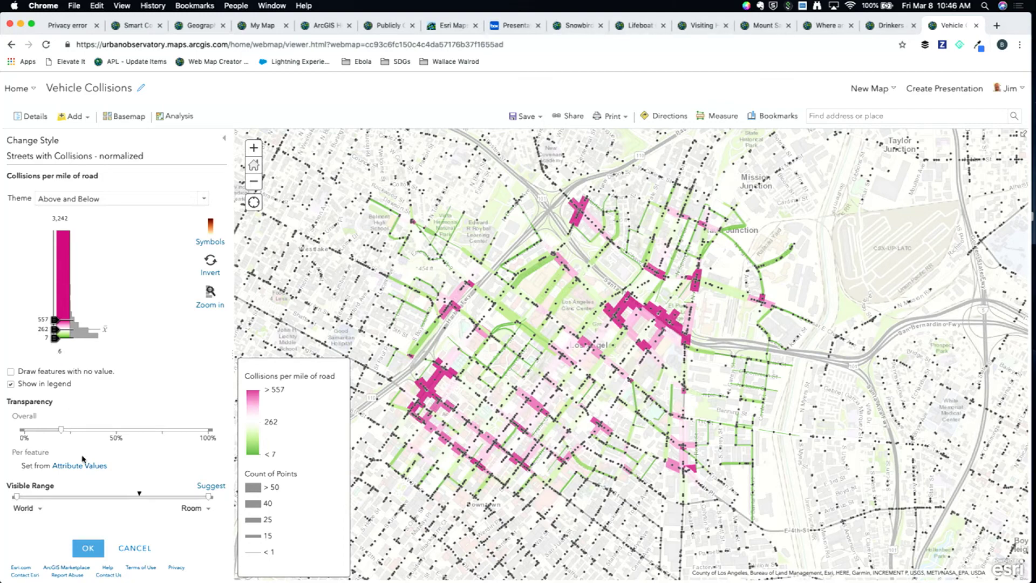
click(89, 549)
click(89, 548)
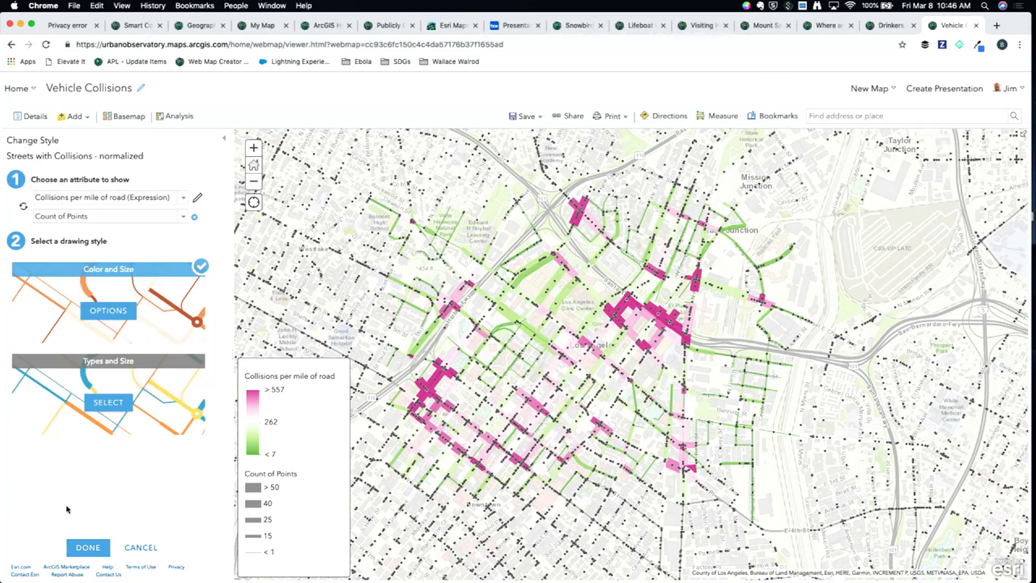
click(89, 548)
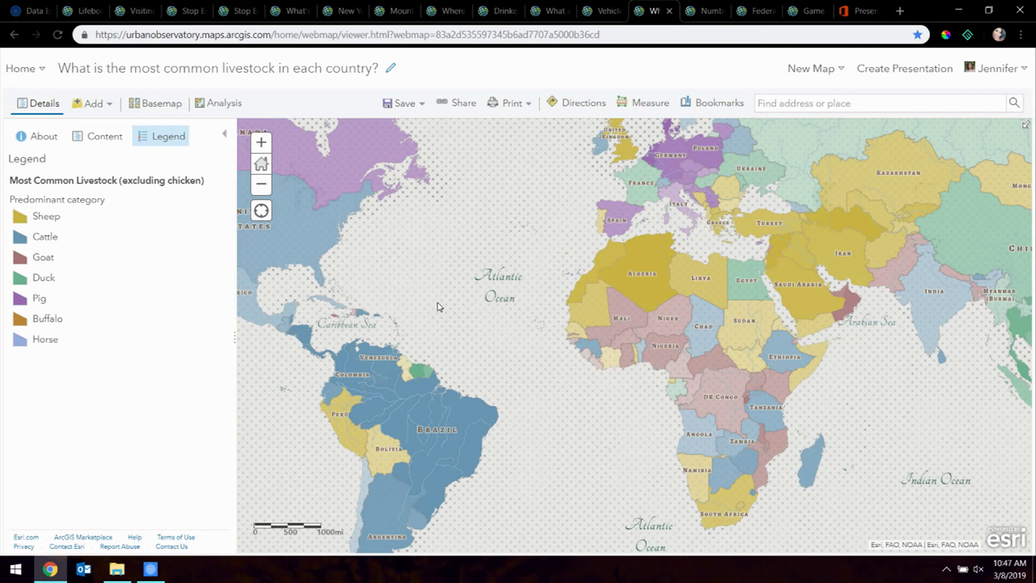
Step: Inspect the pop-ups of the United States, Algeria and China in the map of the most common livestock per country
click(310, 234)
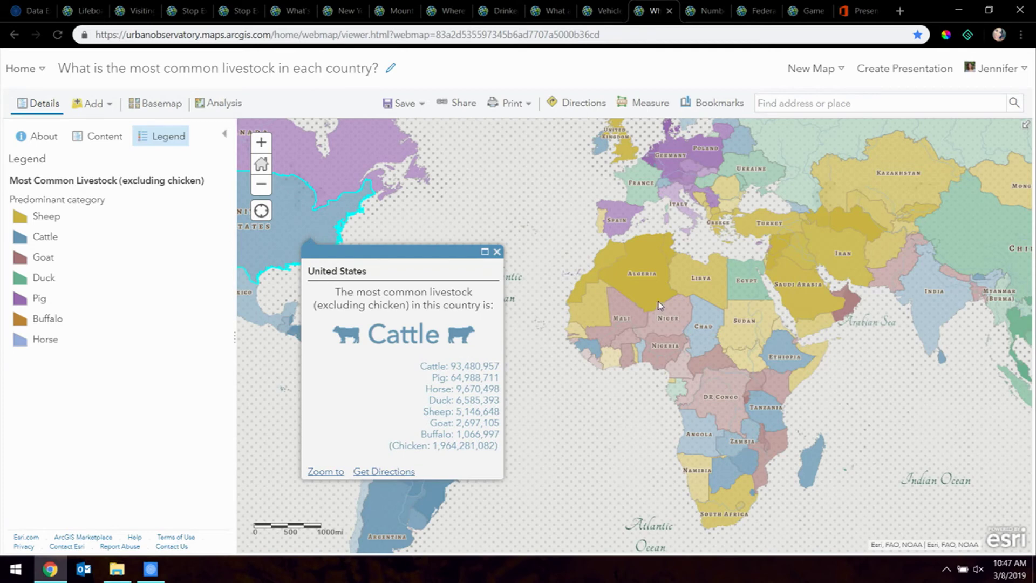
click(648, 286)
drag(890, 391, 604, 378)
click(769, 270)
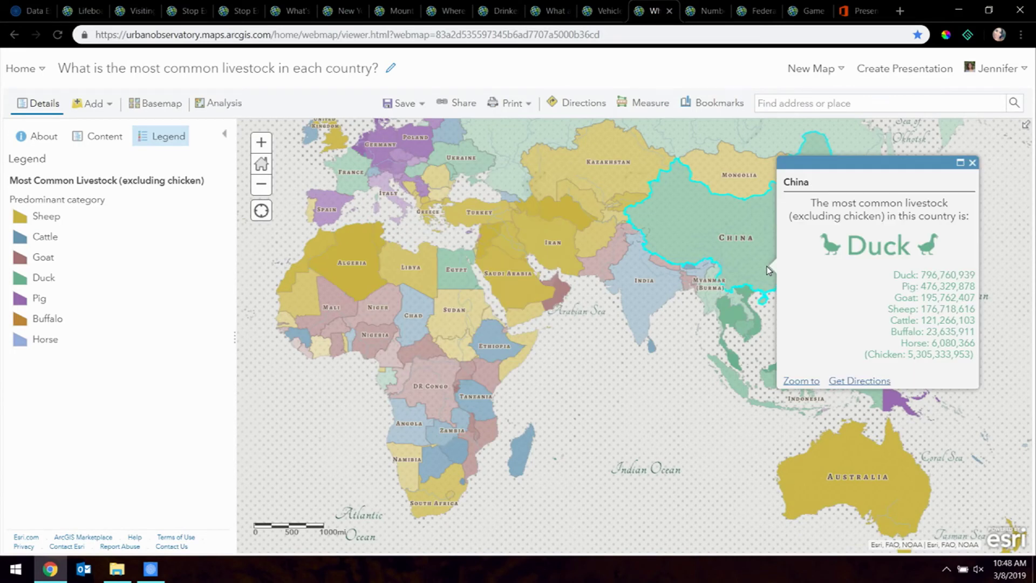
Step: Copy the Most Common Livestock (excluding chicken) layer and hide the original layer
click(102, 138)
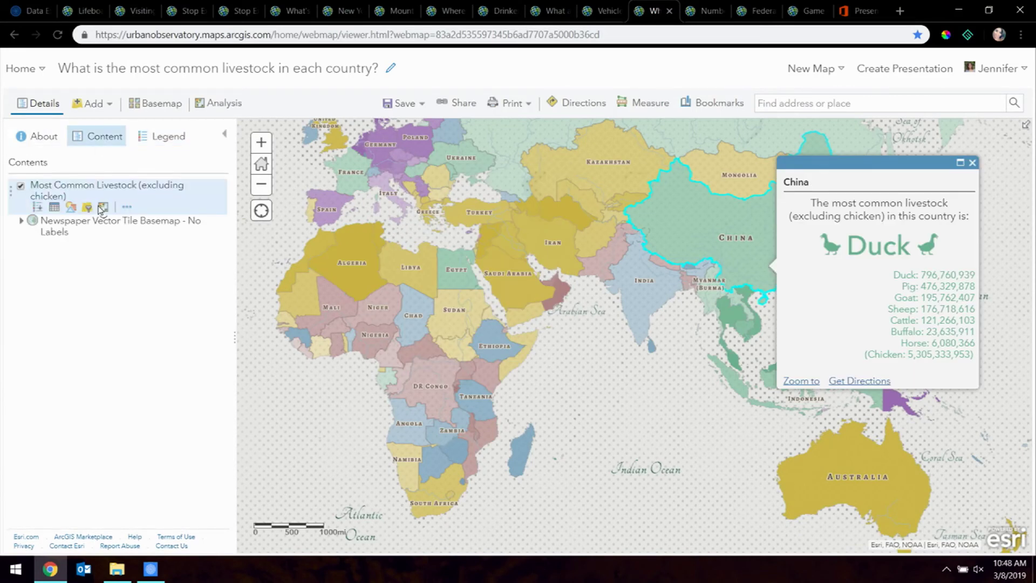
click(127, 207)
click(164, 324)
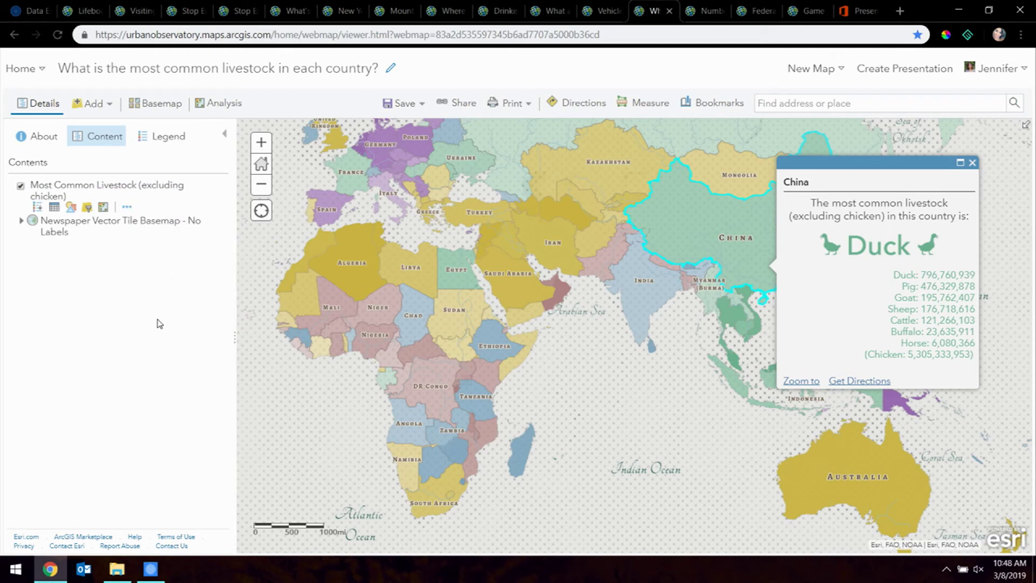
click(20, 222)
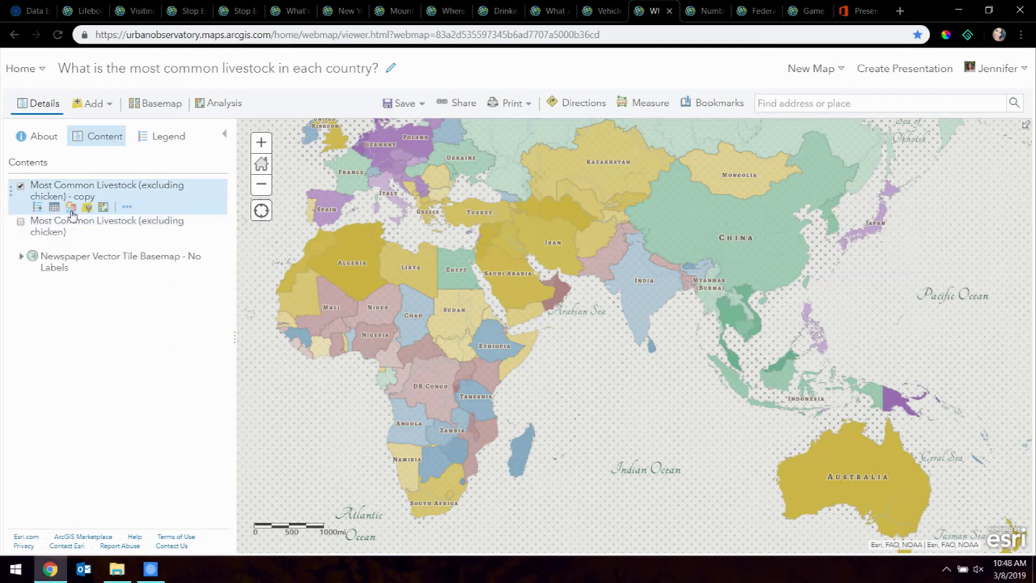
Step: Open the style settings of the copied livestock layer and remove every attribute except Buffalo
click(70, 210)
click(207, 353)
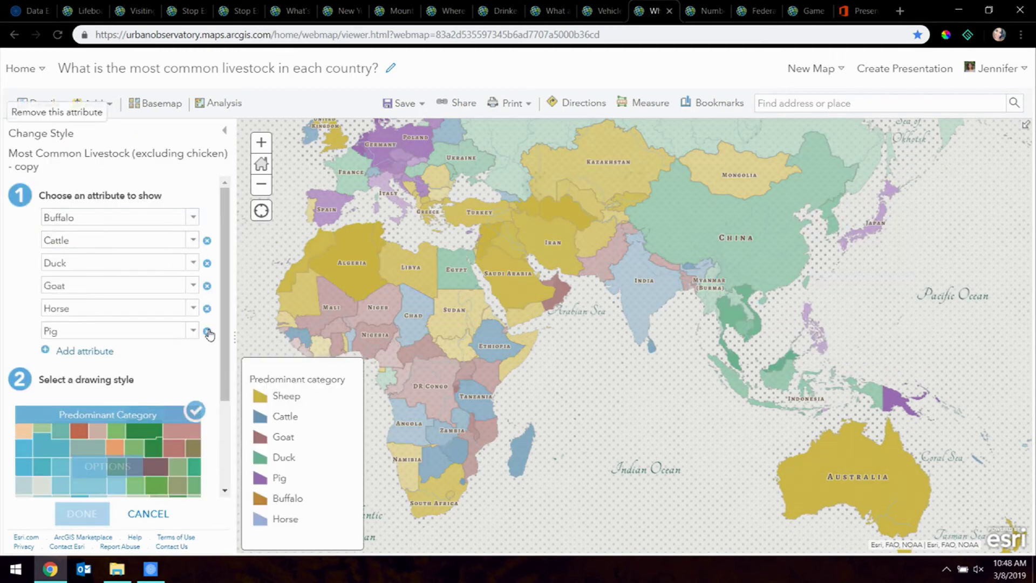
click(207, 332)
click(207, 308)
click(207, 286)
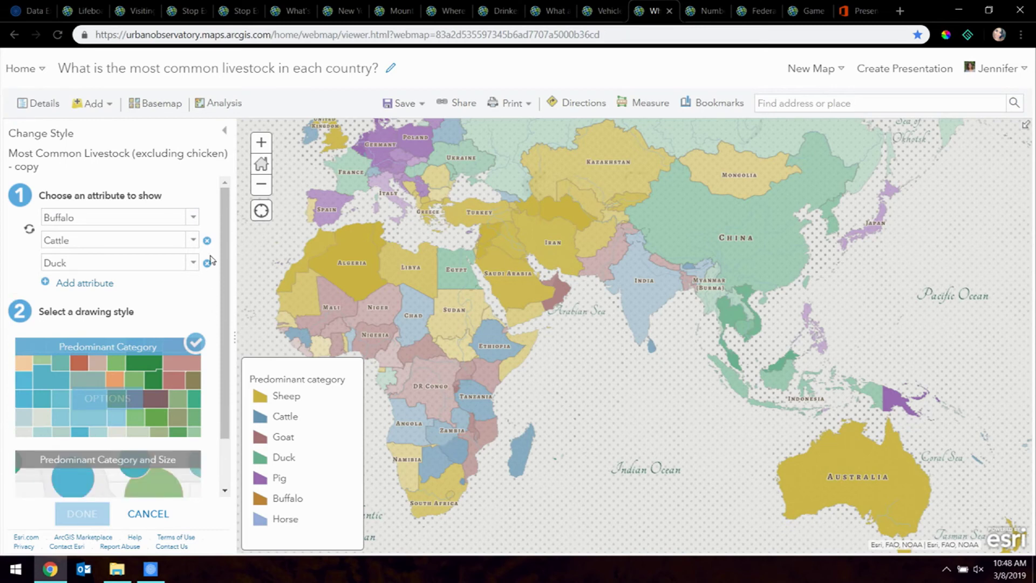
click(207, 263)
click(207, 240)
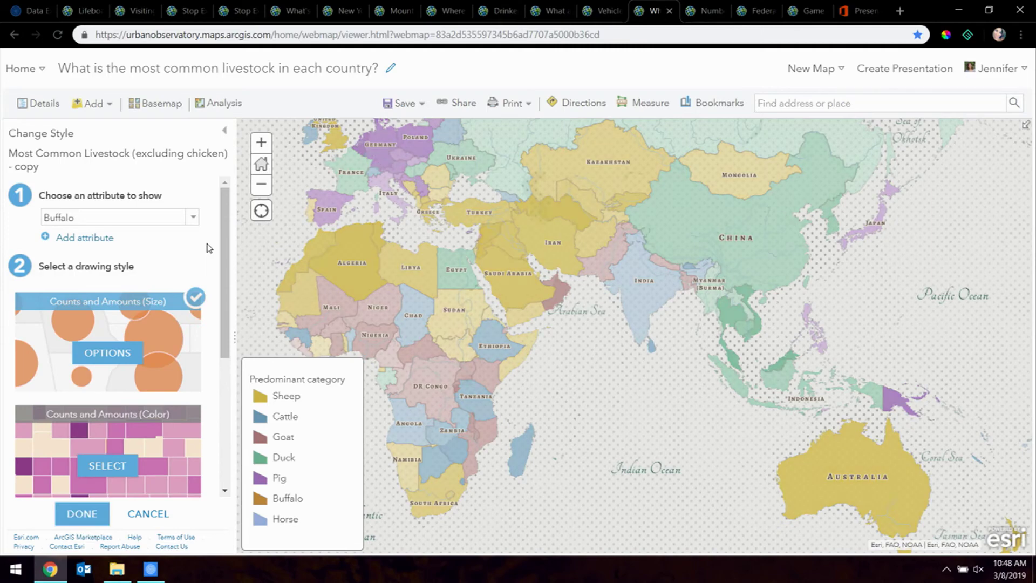
Step: Try the Counts and Amounts (Color) style for Buffalo, then return to Counts and Amounts (Size)
drag(509, 231, 617, 240)
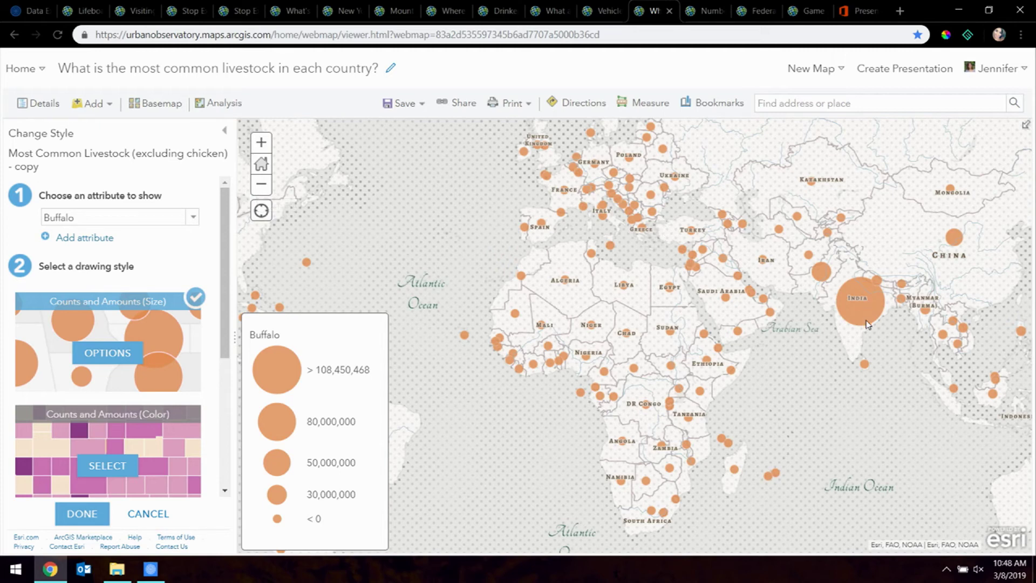
click(79, 460)
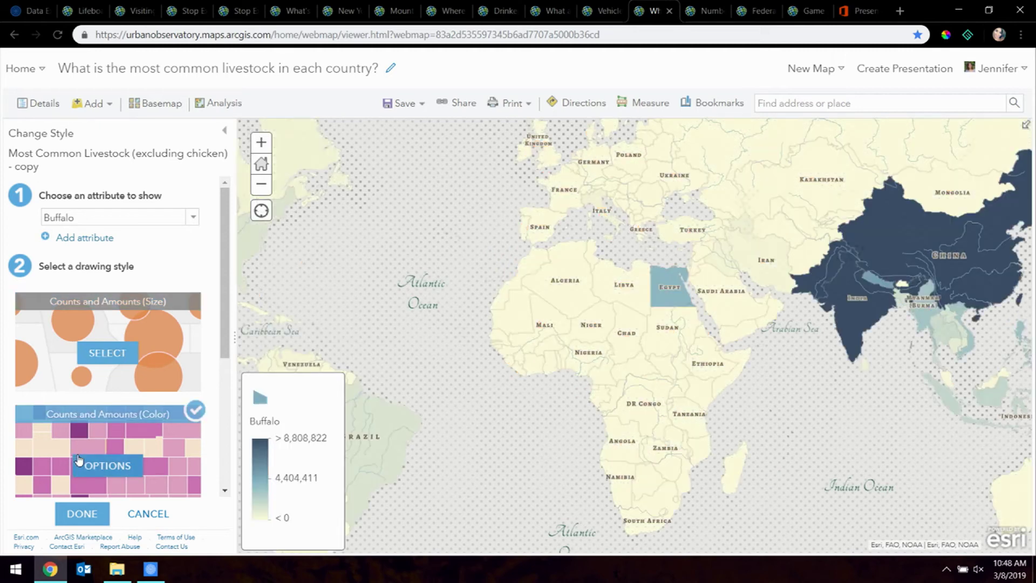
drag(706, 337, 520, 378)
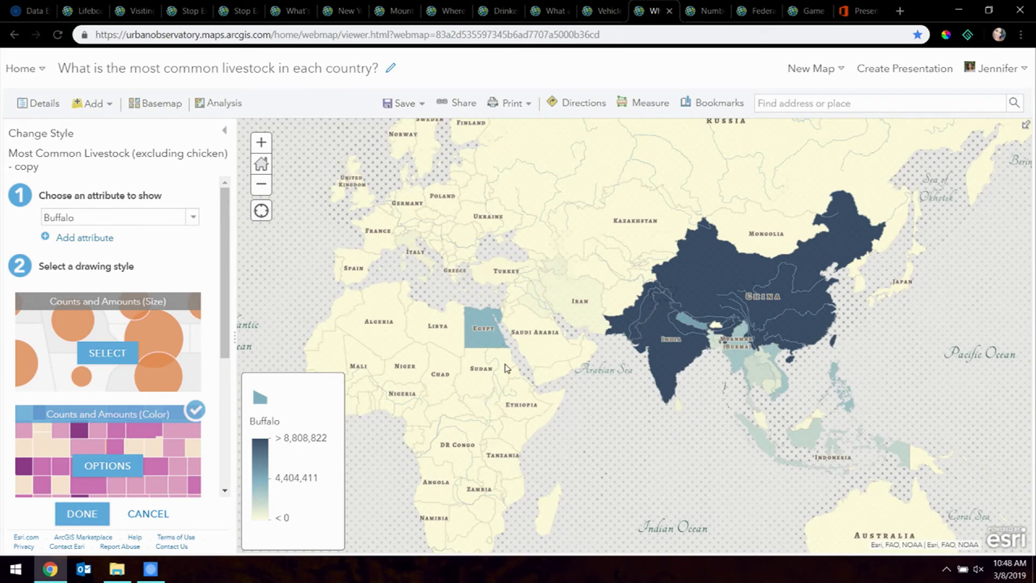
click(118, 358)
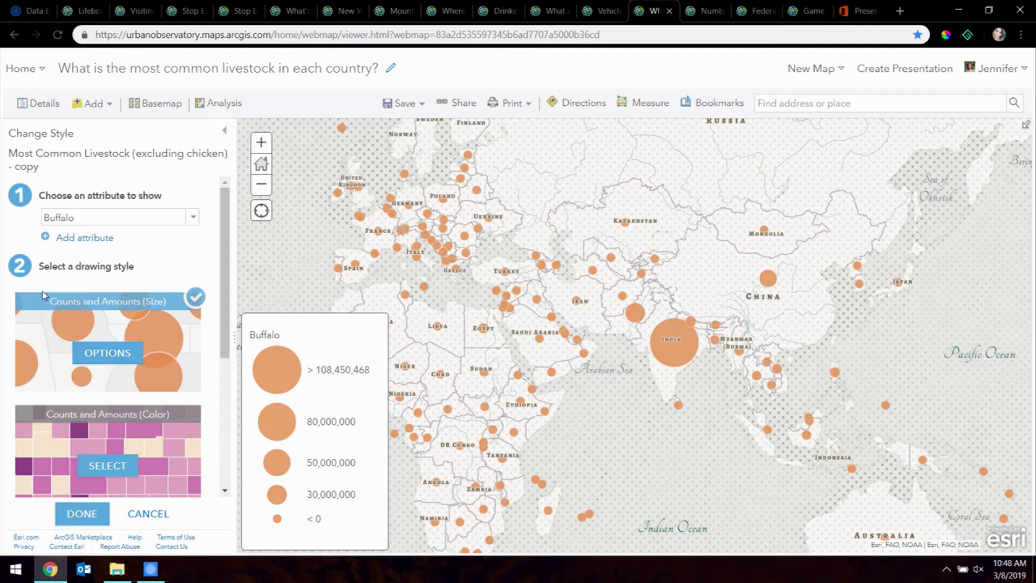
Step: Add Cattle as the second attribute and apply the Compare A to B style
click(88, 239)
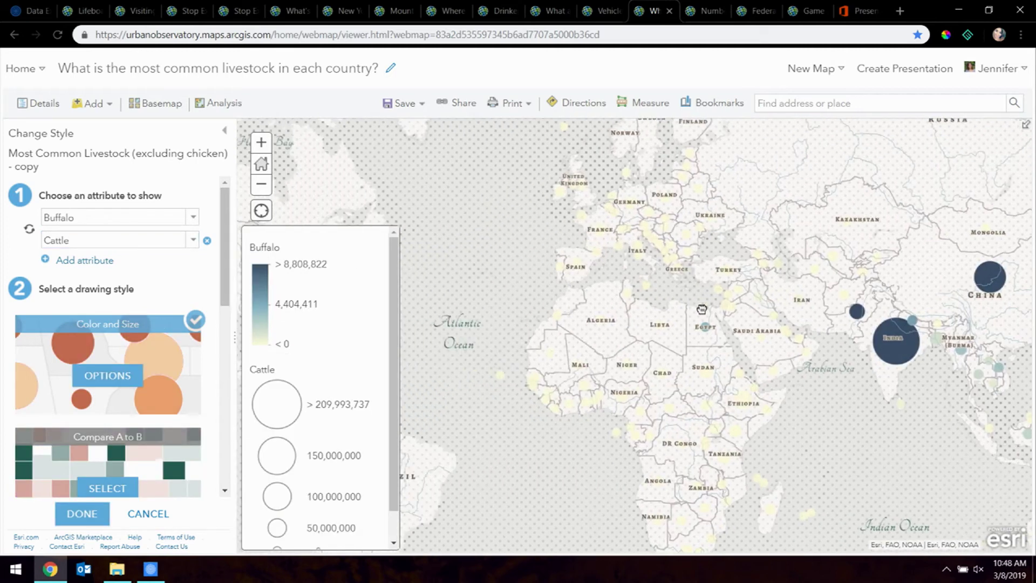
click(85, 481)
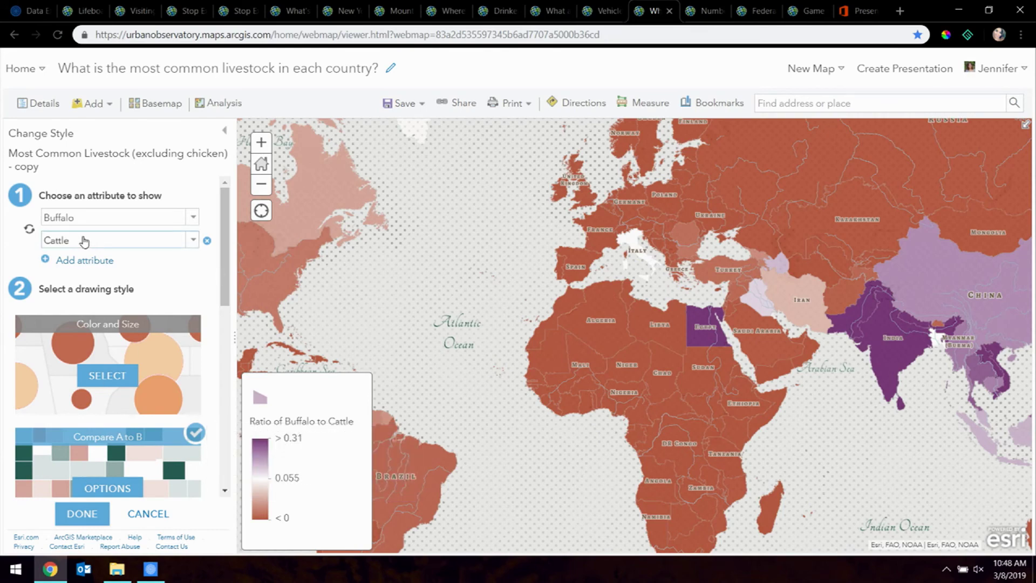
Step: Add a third attribute to the livestock layer's style and set it to Chicken
click(88, 261)
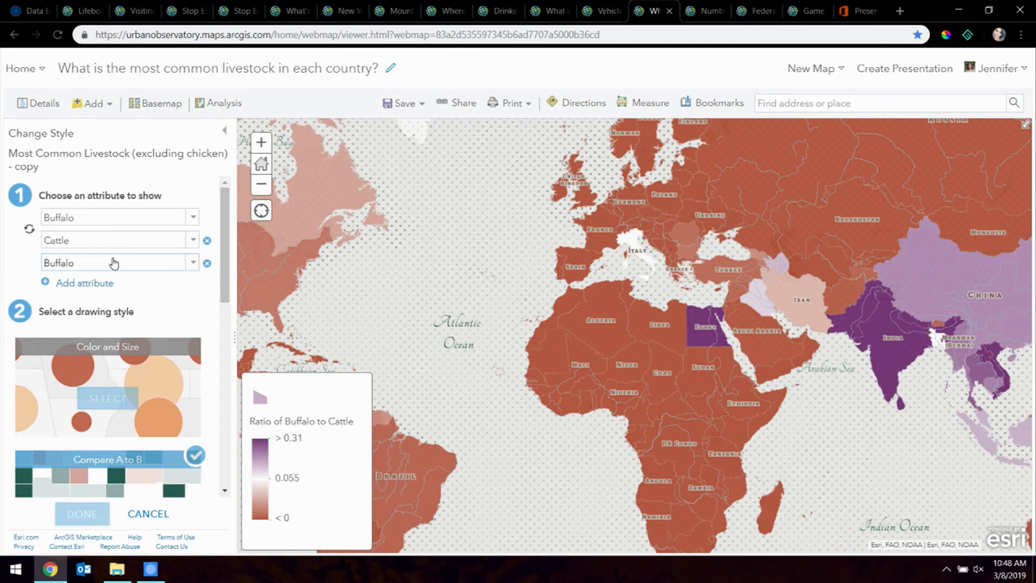
click(192, 262)
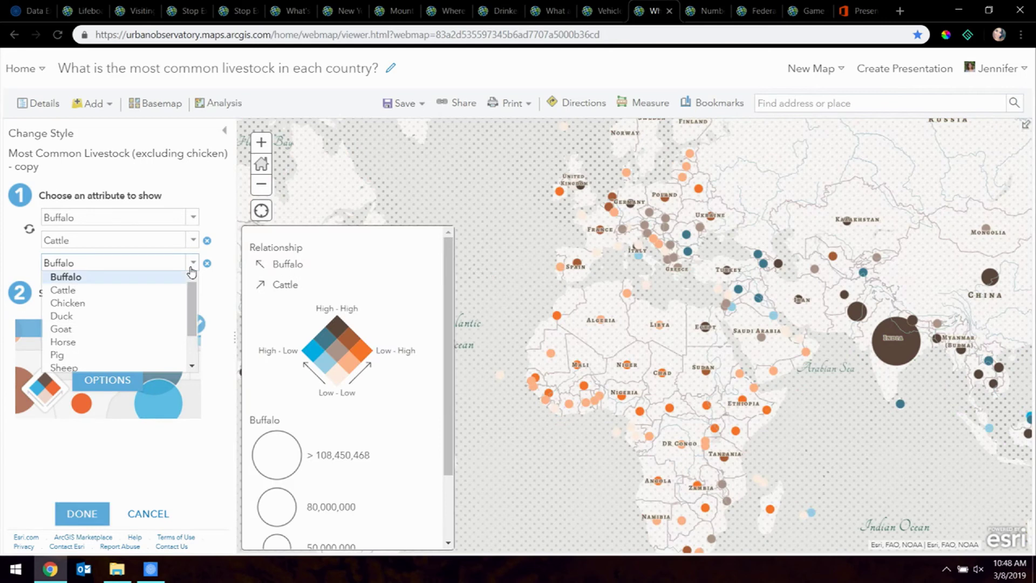
click(119, 304)
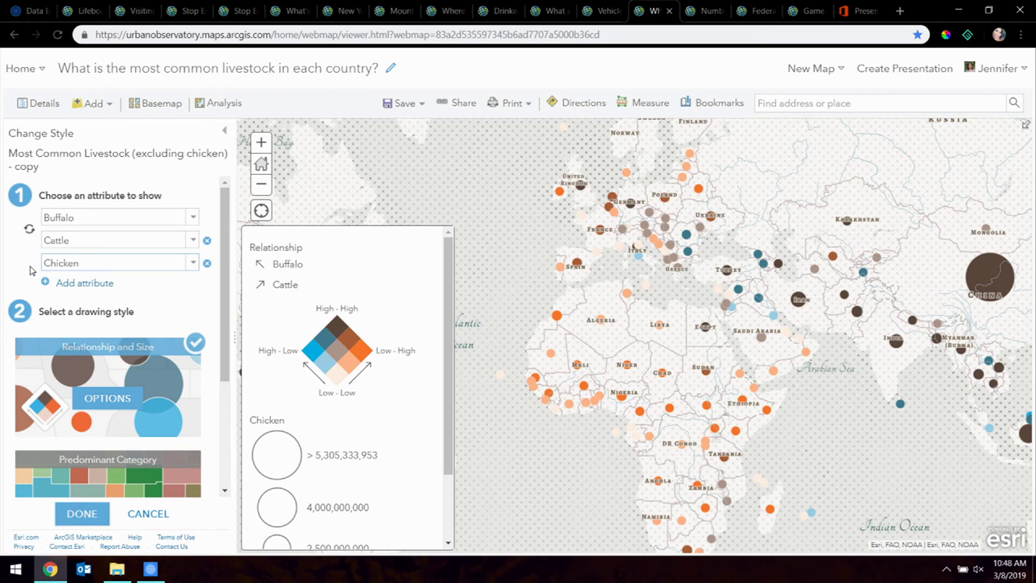
Step: Try the Predominant Category style for the three attributes, then apply Predominant Category and Size
scroll(219, 407, down, 2)
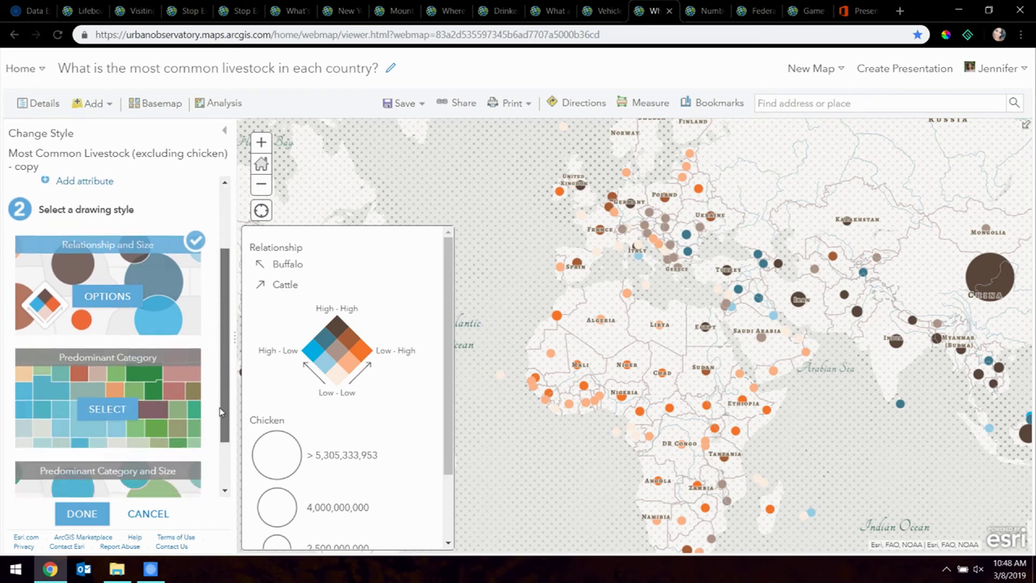
click(97, 408)
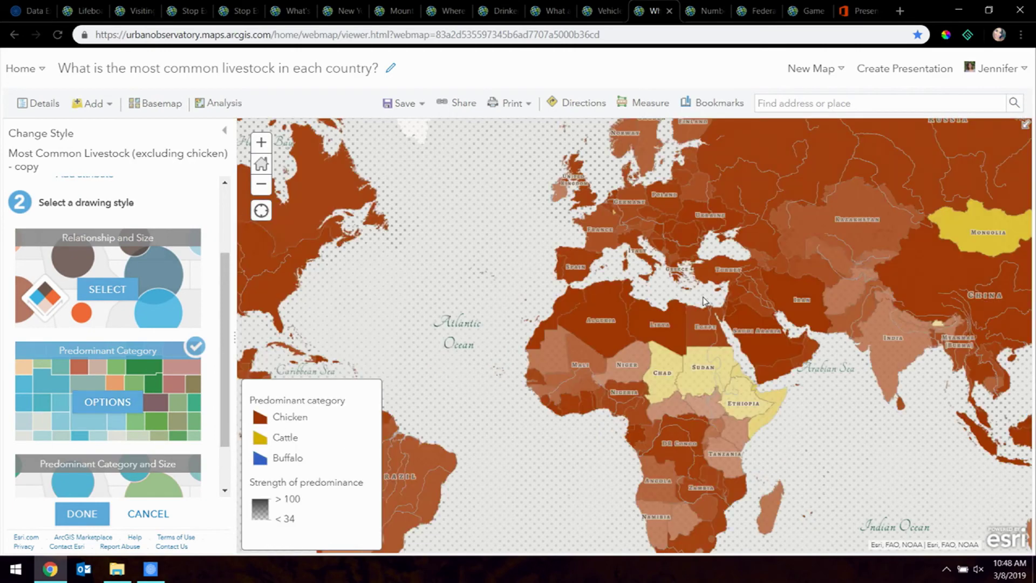
drag(704, 301, 562, 253)
scroll(221, 355, down, 1)
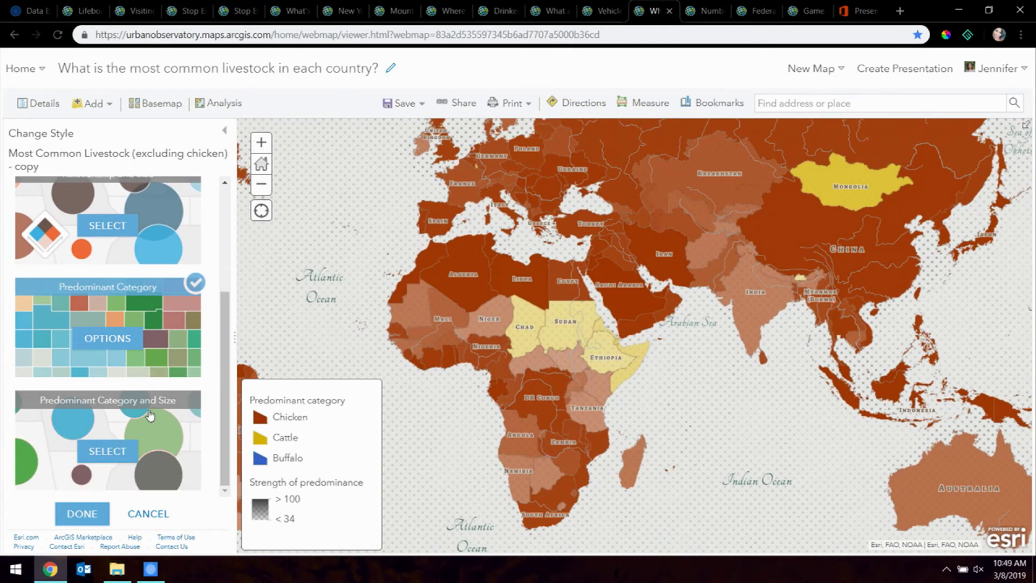
click(130, 443)
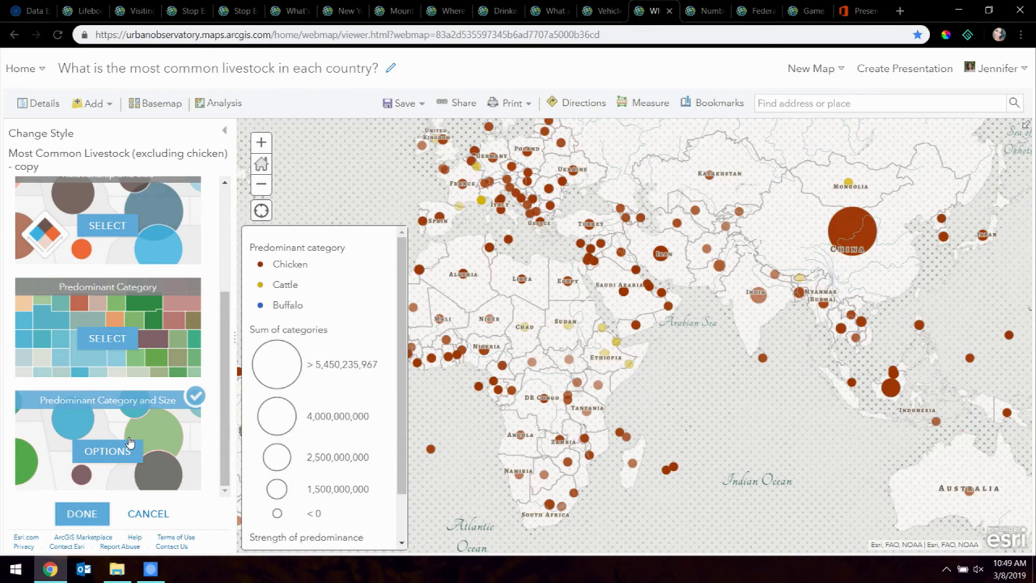
Step: Add Goat, Horse and Pig as further attributes of the copied livestock layer's style
scroll(107, 334, up, 3)
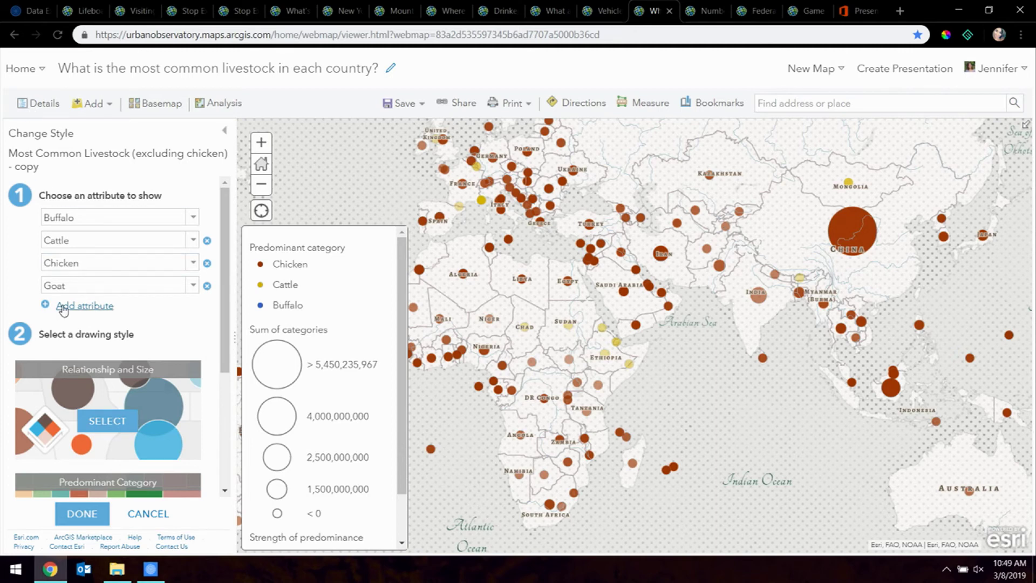
click(63, 306)
click(84, 328)
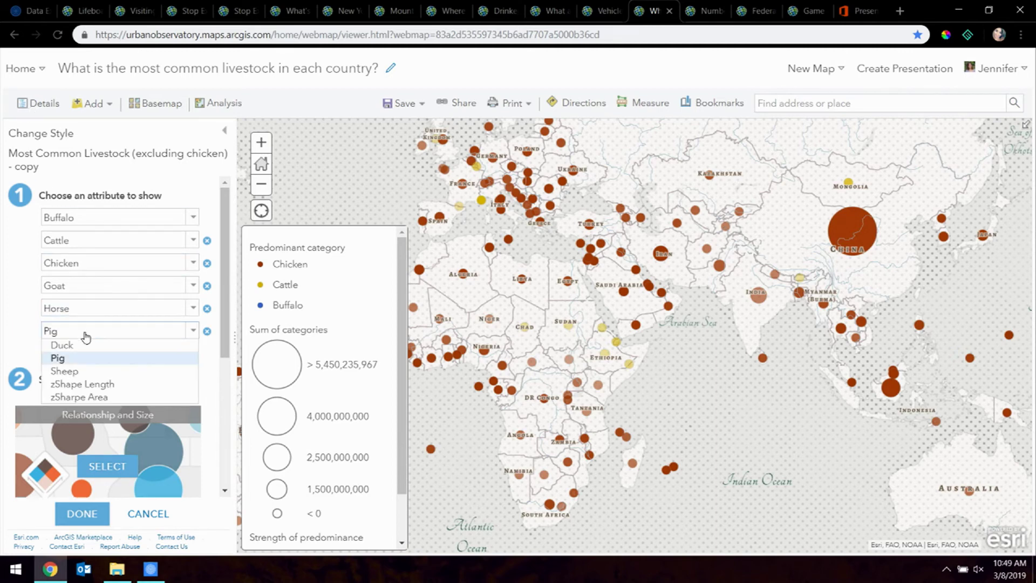
click(28, 131)
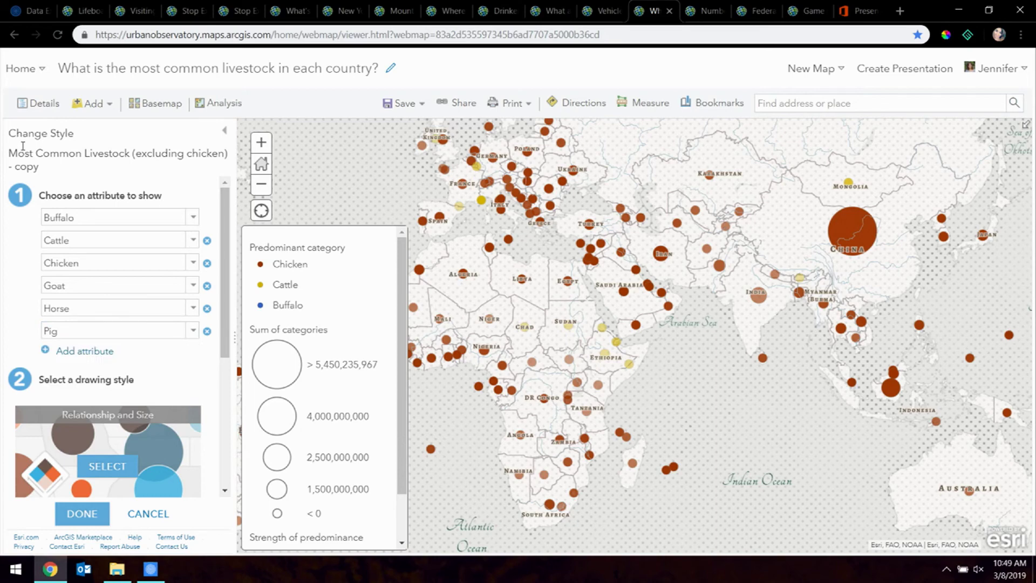
Step: Leave the style settings, hide the copied livestock layer and show the original Most Common Livestock (excluding chicken) layer
click(31, 111)
click(20, 185)
click(21, 223)
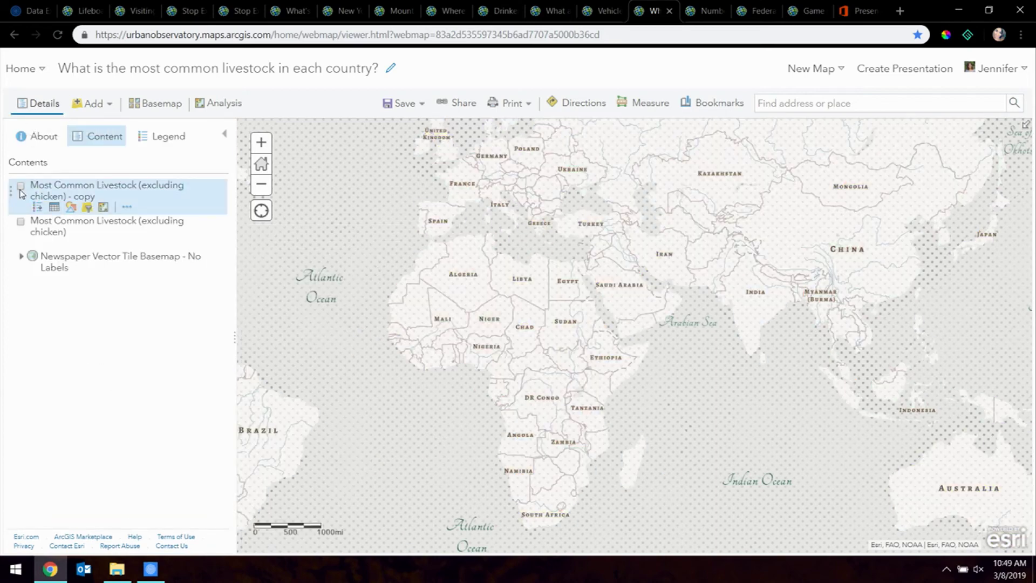
click(21, 222)
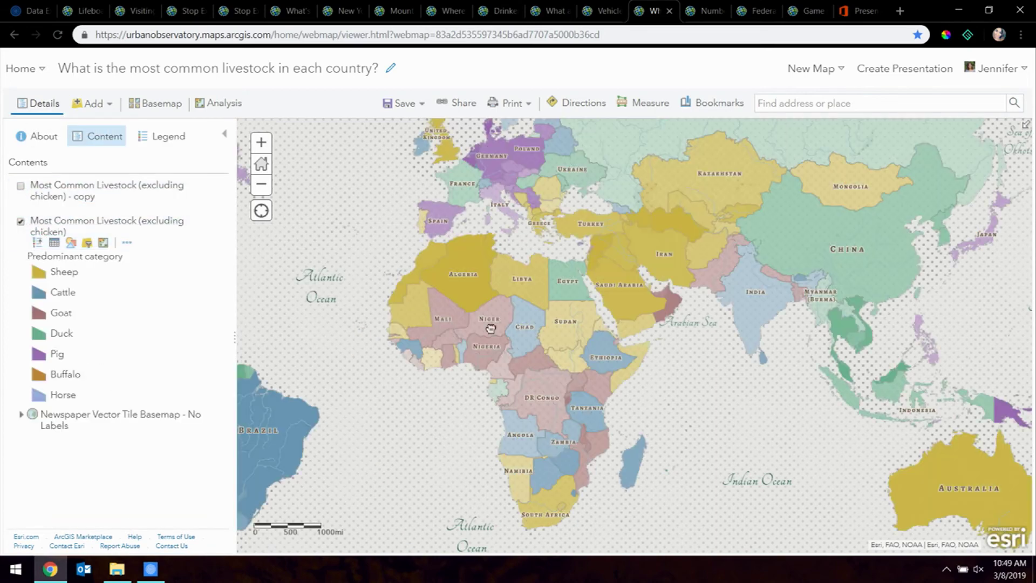
Step: View the livestock pop-ups for Brazil, Suriname, Algeria and the United States on the map
drag(490, 324, 650, 315)
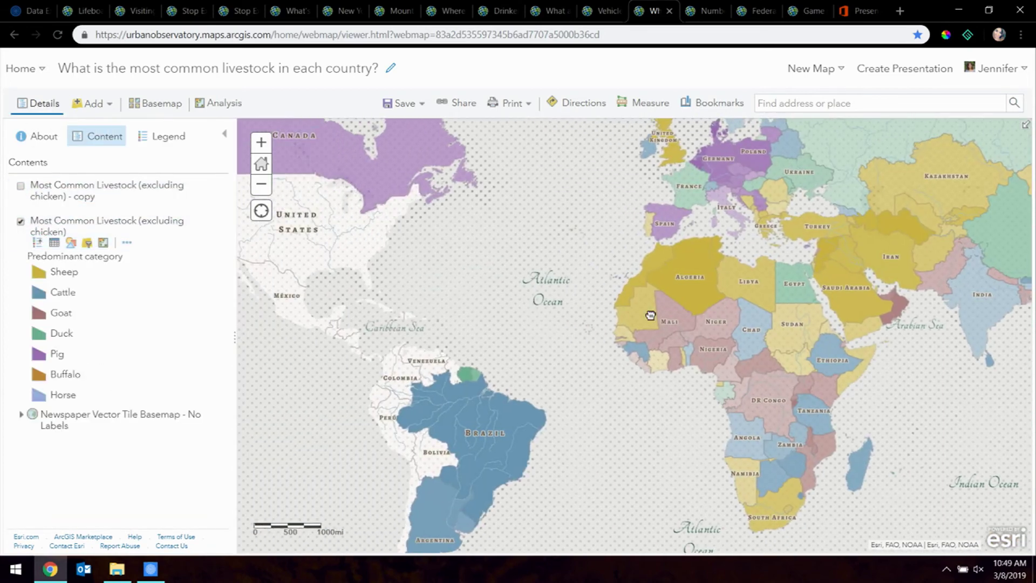
click(505, 416)
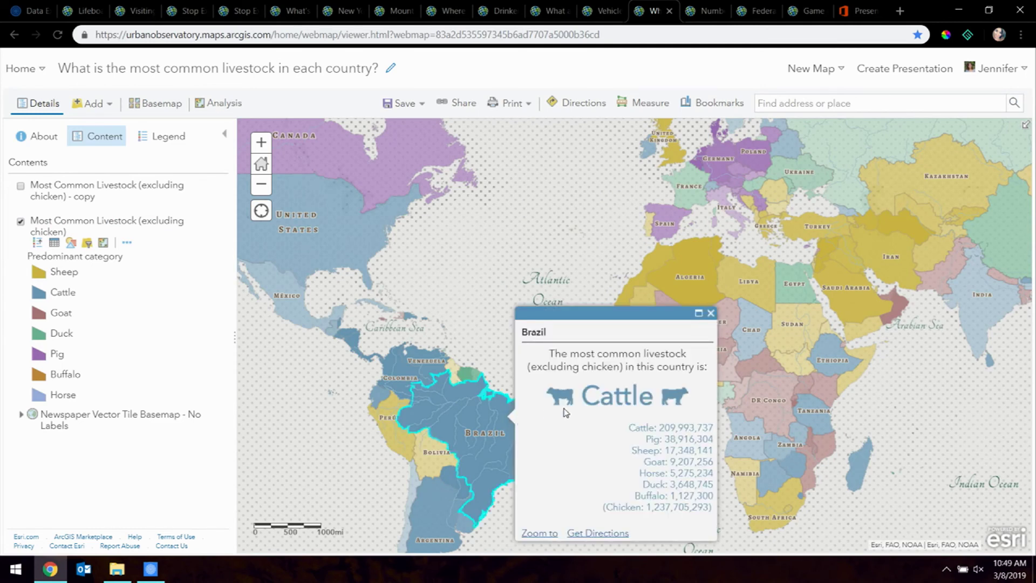
click(467, 377)
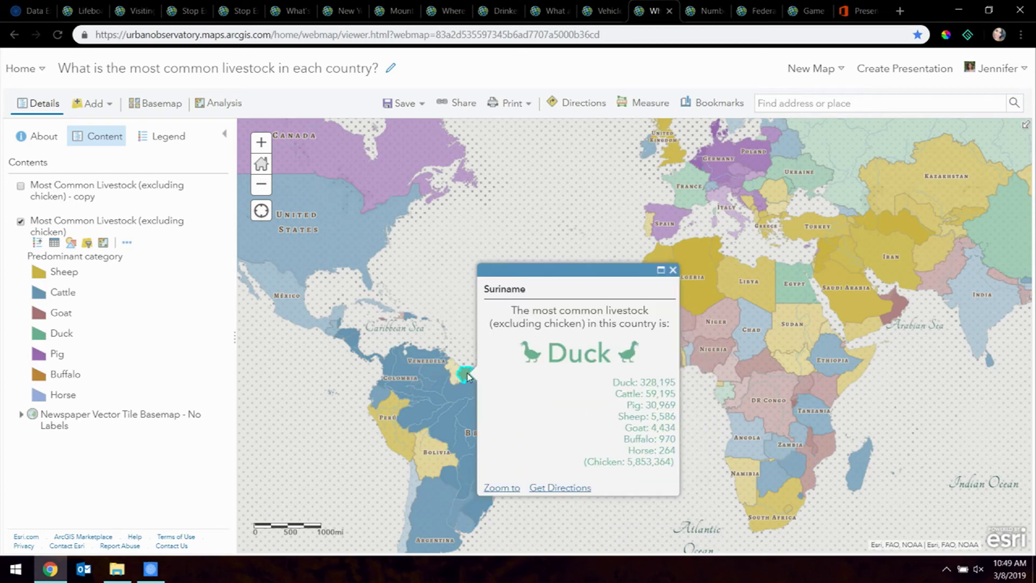
click(701, 295)
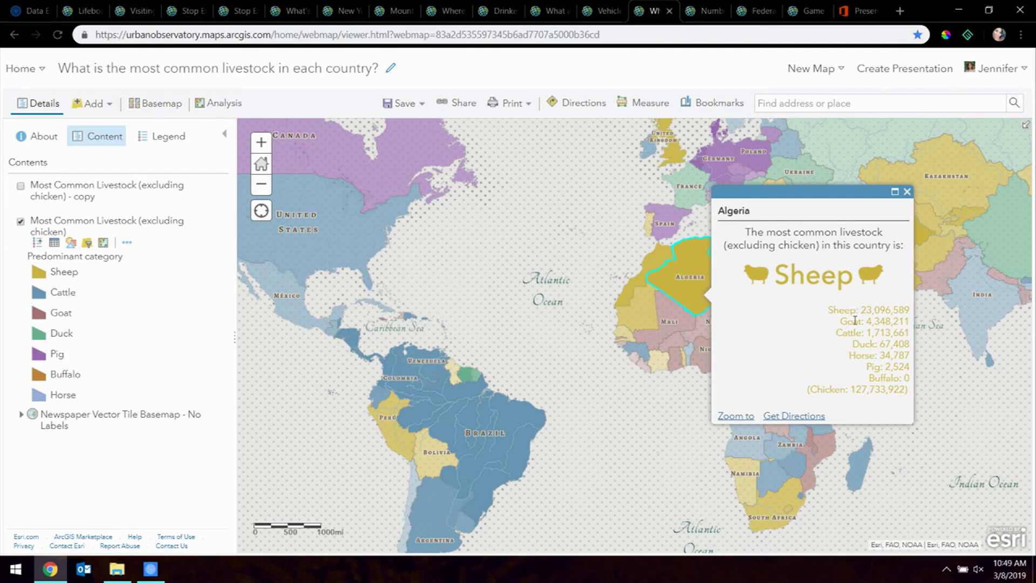
click(356, 253)
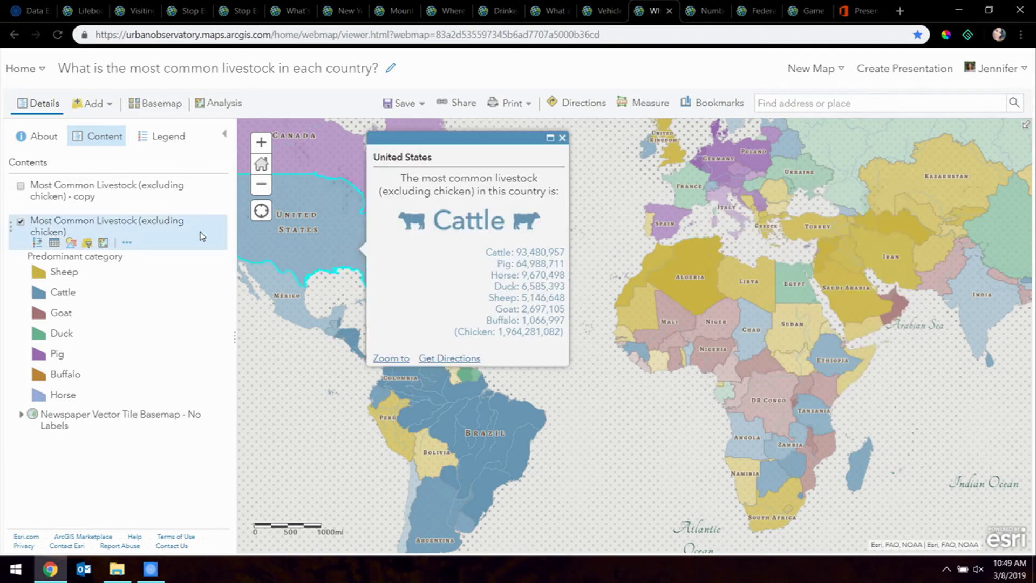
Step: In the original livestock layer's pop-up configuration, examine the image links in the Predominant Livestock expression and close it without saving
click(127, 242)
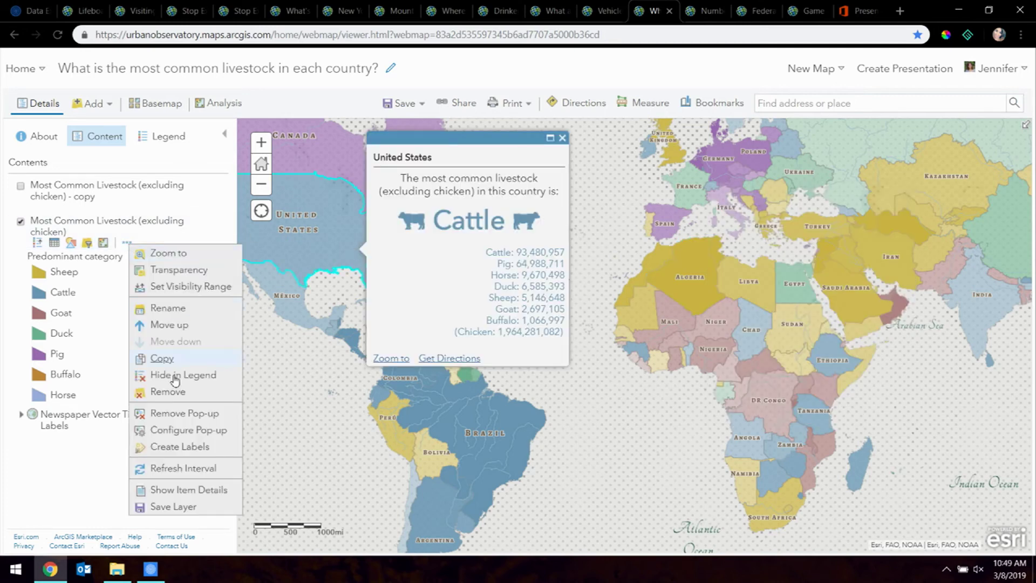
click(208, 431)
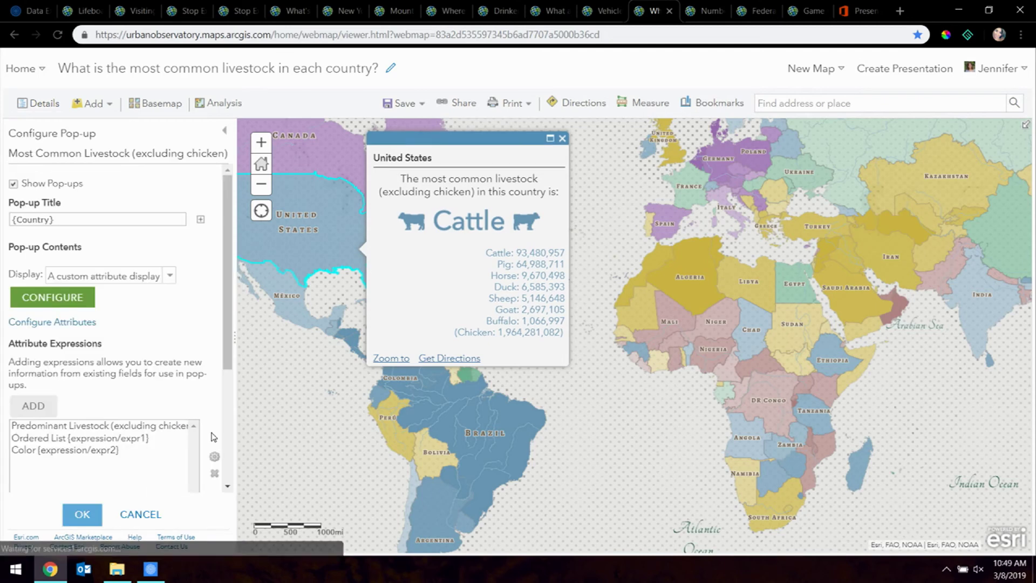
click(129, 427)
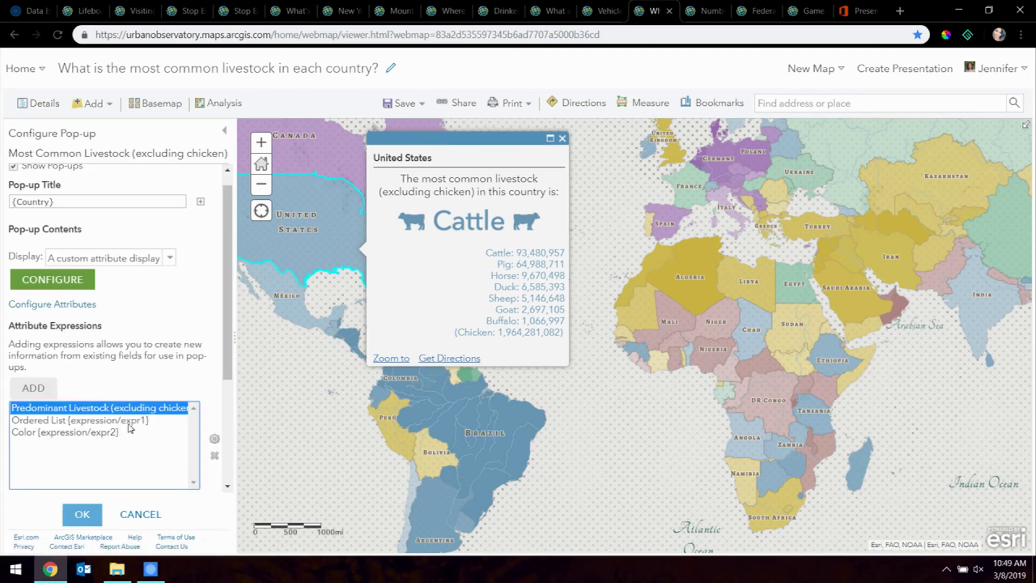
click(215, 438)
scroll(308, 312, down, 3)
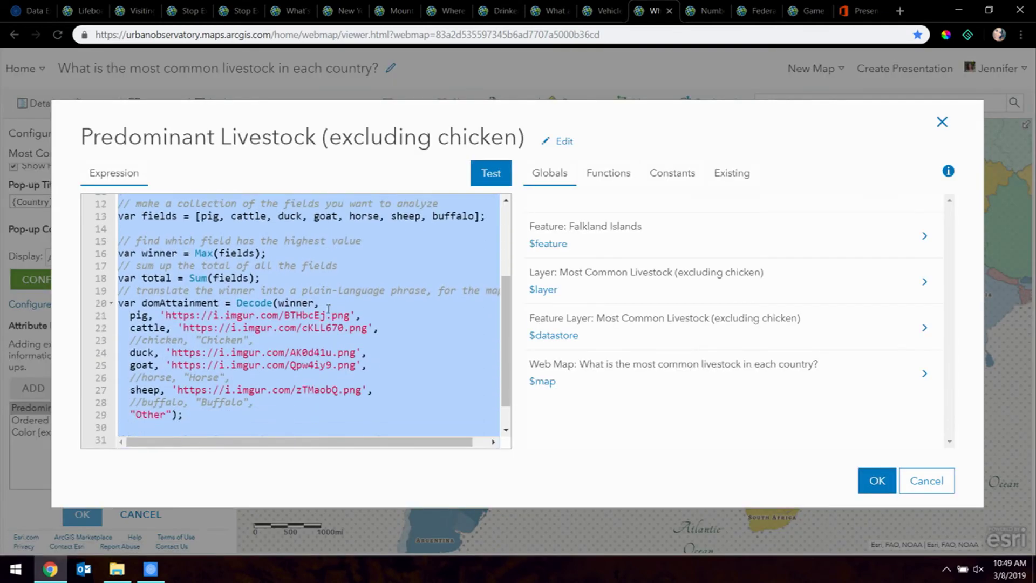
click(245, 318)
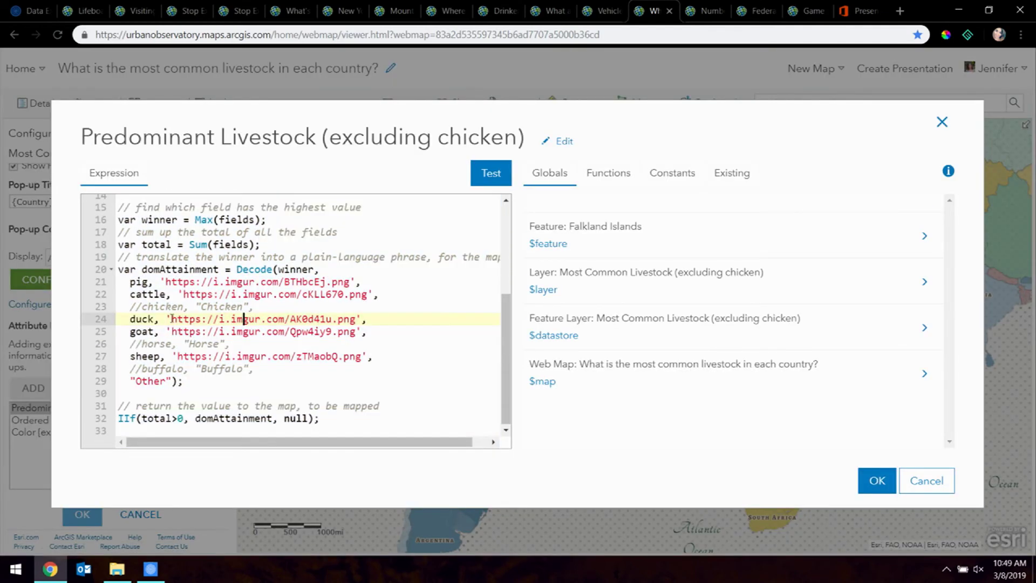
drag(165, 318, 353, 318)
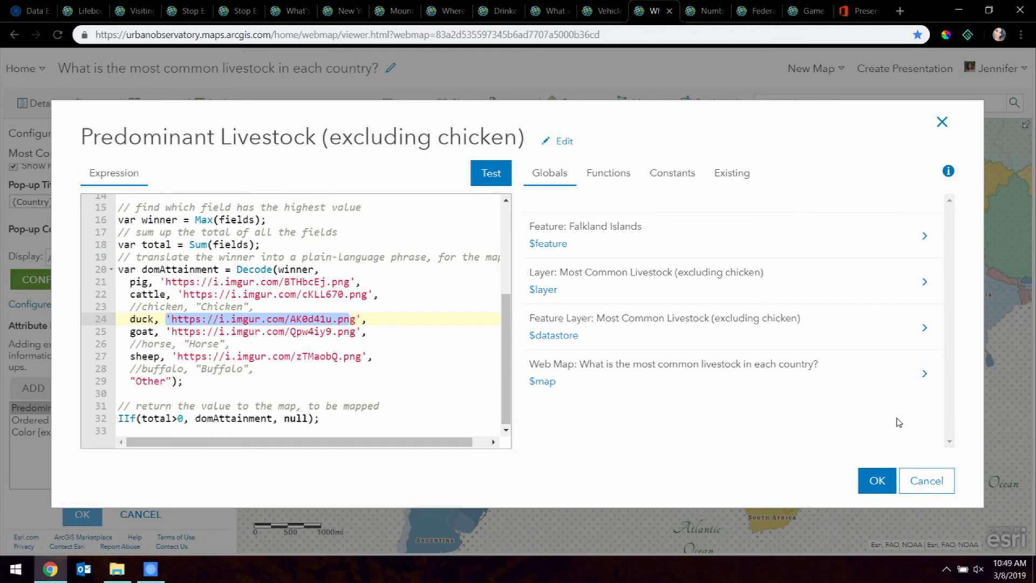
click(936, 482)
Step: Examine the img tag's expression source in the HTML of the custom attribute display, and close it without saving
click(75, 283)
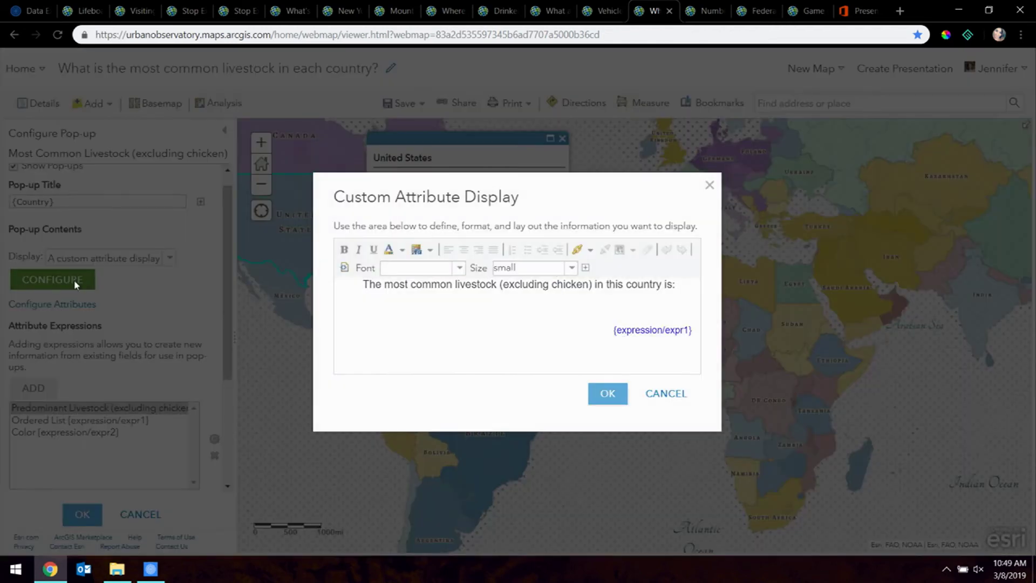
click(344, 267)
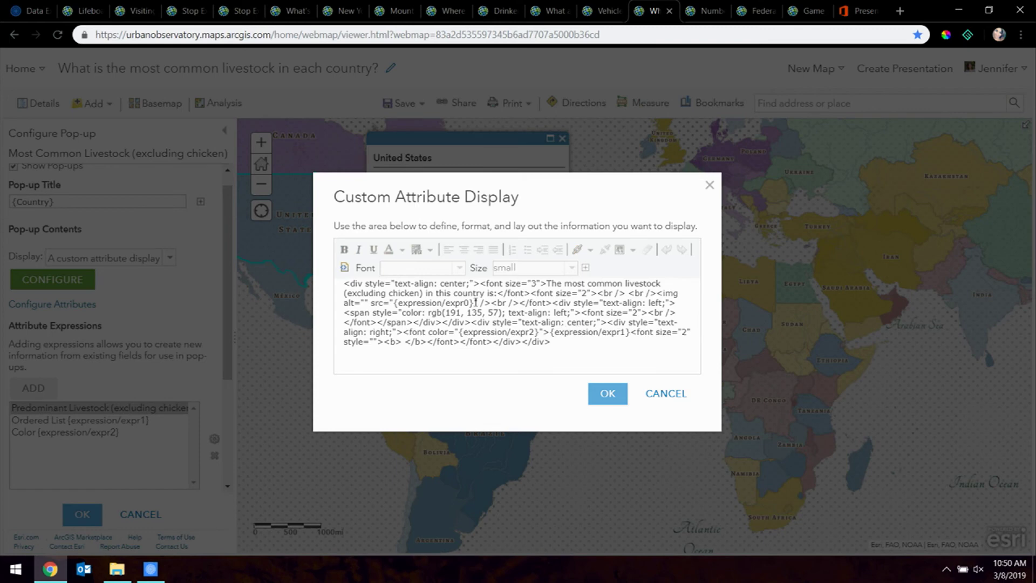
click(658, 294)
drag(658, 295, 482, 313)
click(684, 395)
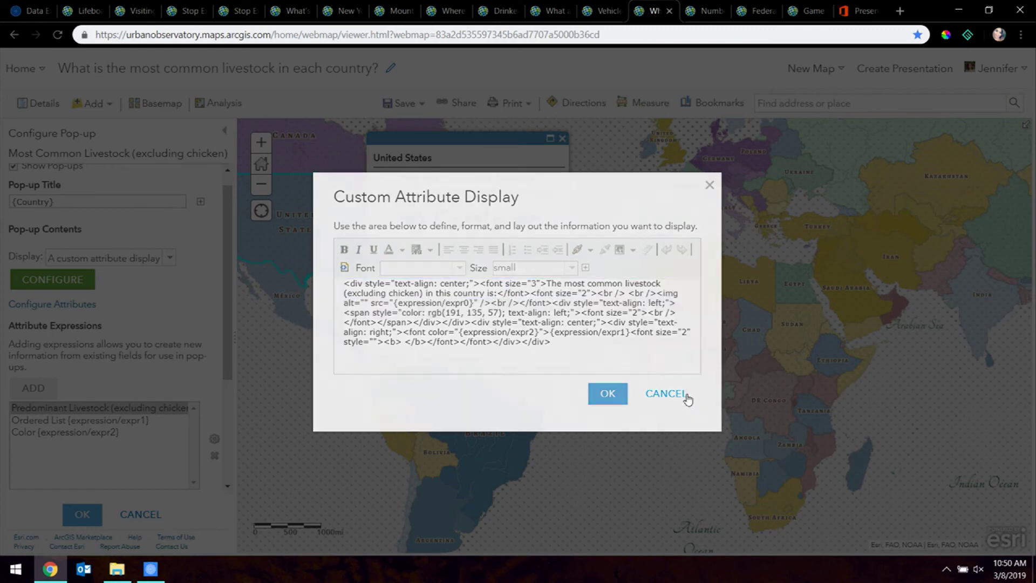
Step: Open the Ordered List expression and examine its livestock array, compareLivestock function and Sort call
click(116, 423)
click(214, 439)
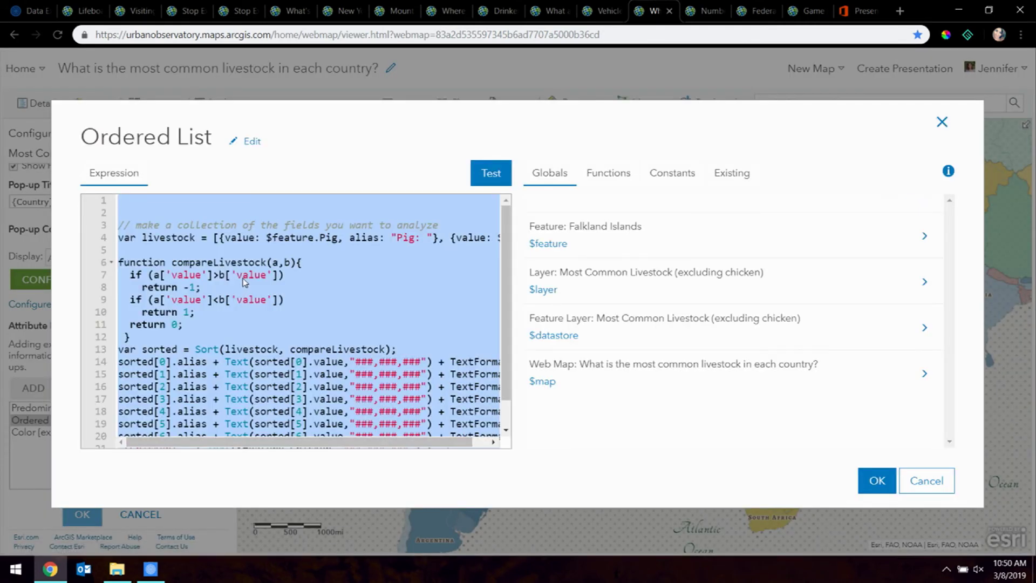
click(166, 241)
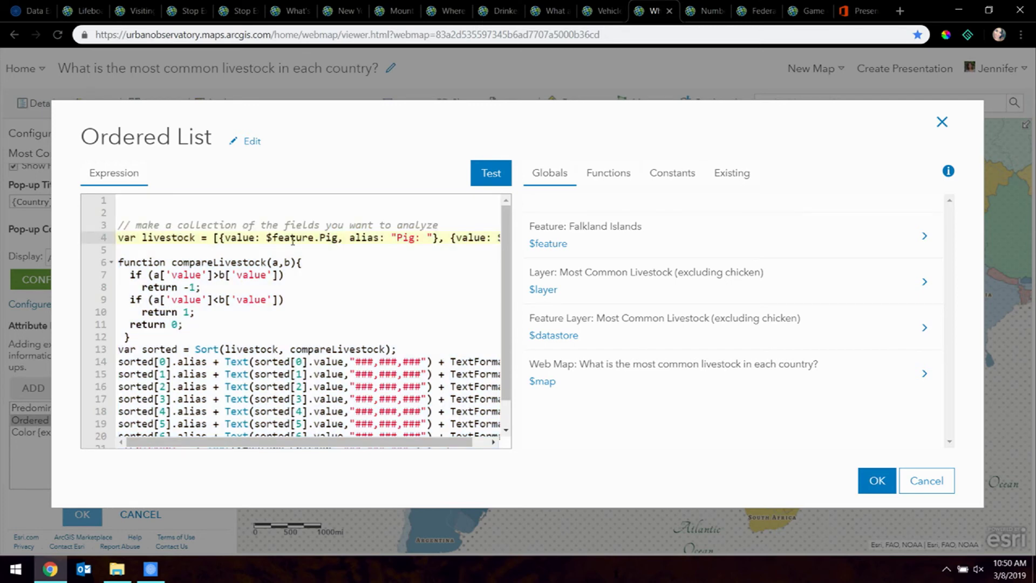
click(196, 263)
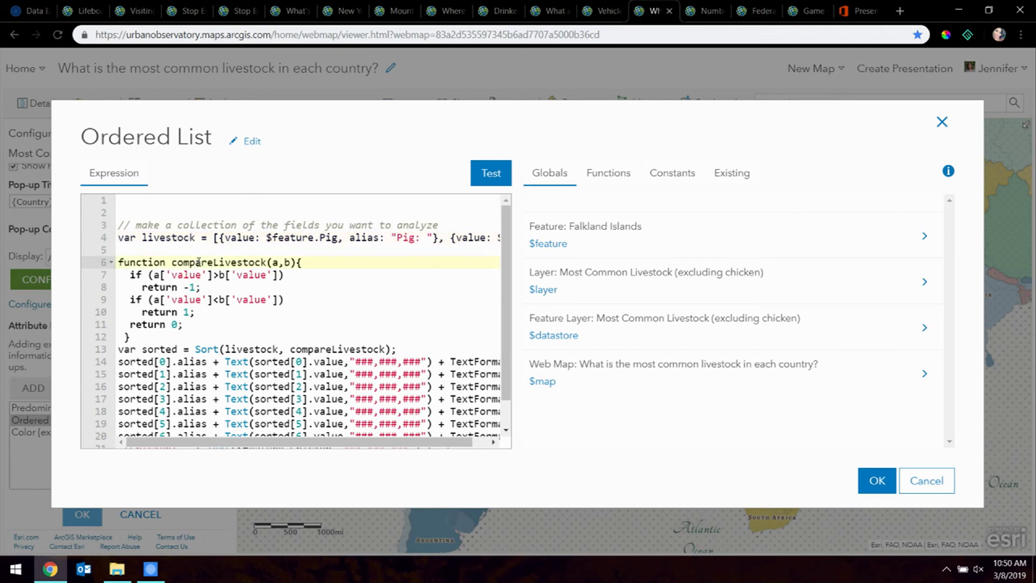
scroll(203, 323, down, 1)
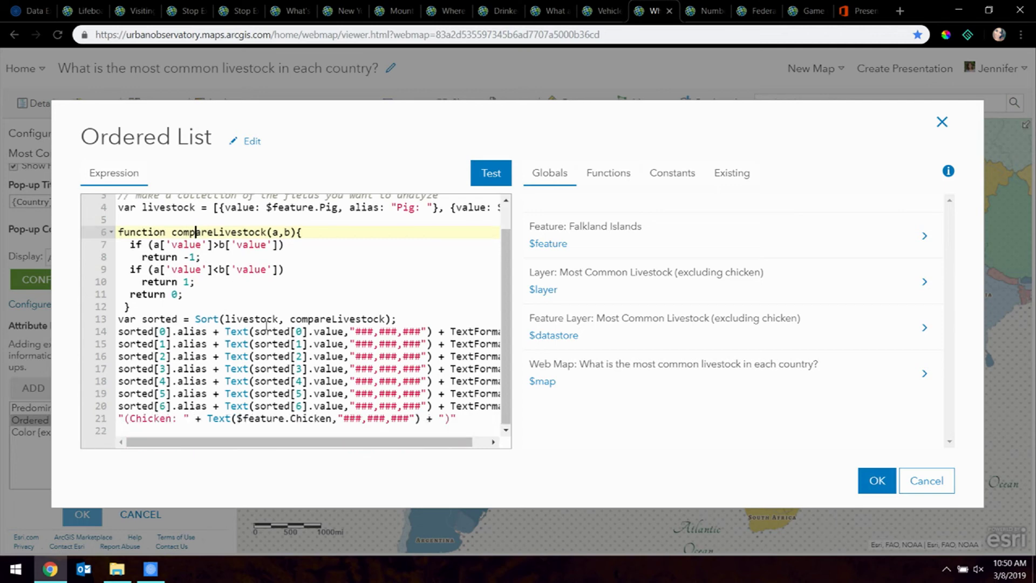
double_click(205, 320)
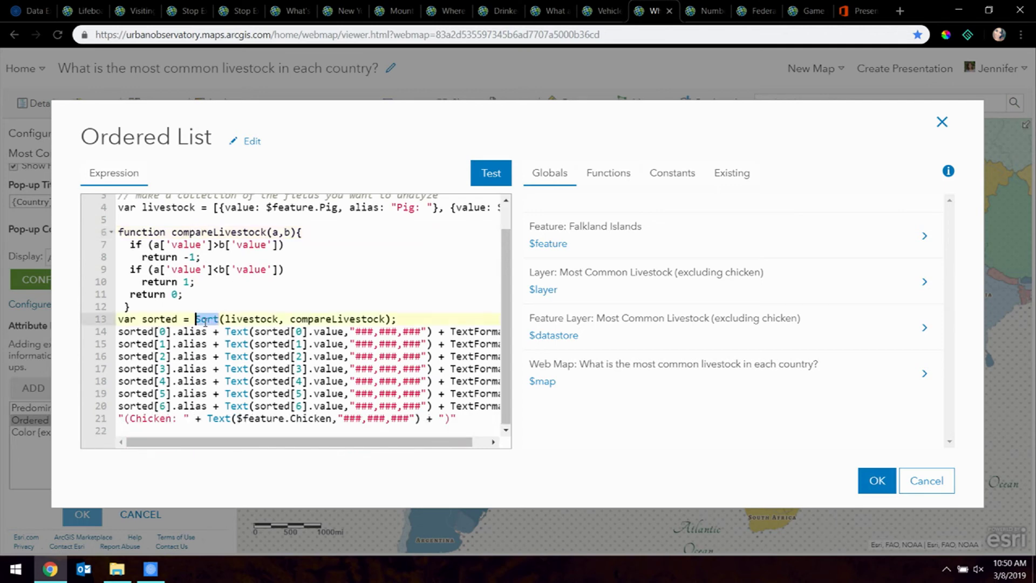
Step: Search the expression functions for "sort" and view the Sort function's documentation
click(608, 173)
click(601, 204)
text(sort)
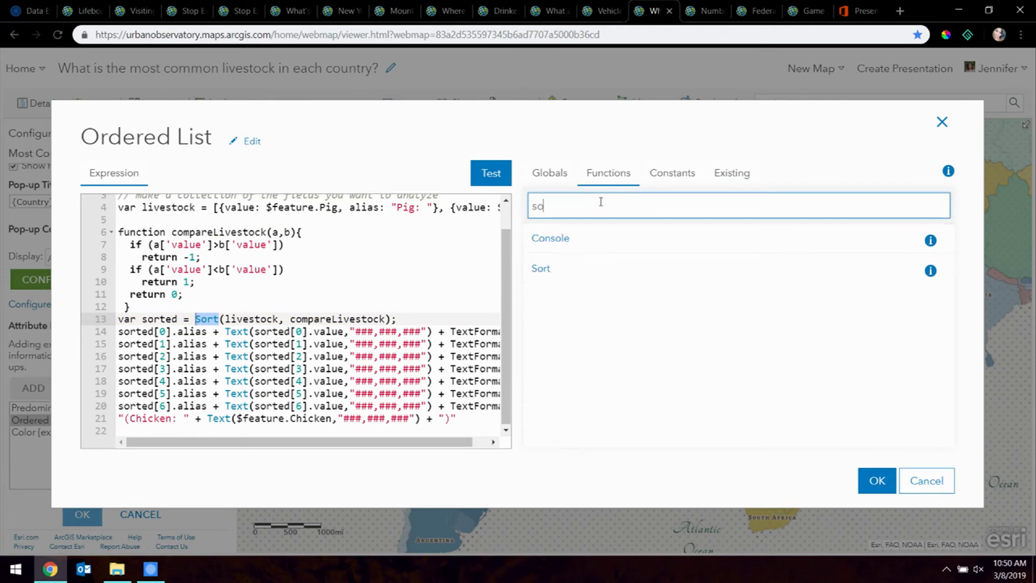
click(931, 241)
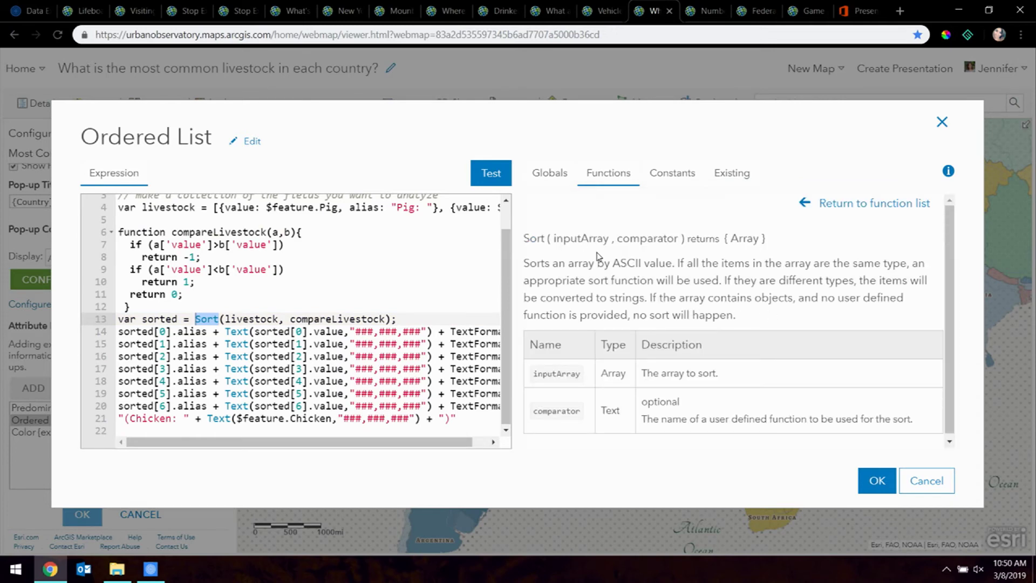
Step: Try inserting the Sort function template at the end of line 11 of the expression, and undo the insertion
click(275, 295)
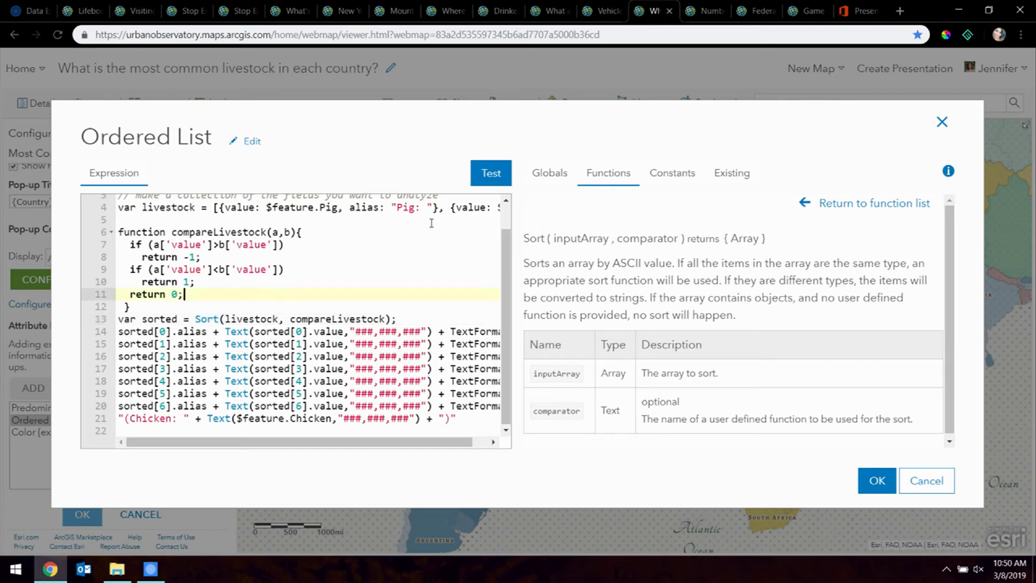
click(805, 203)
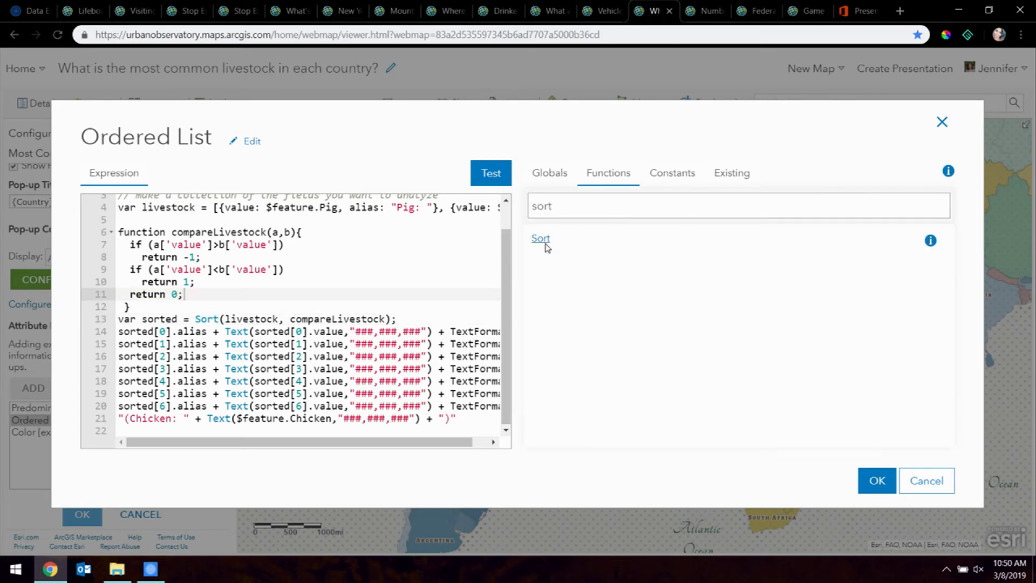
click(544, 242)
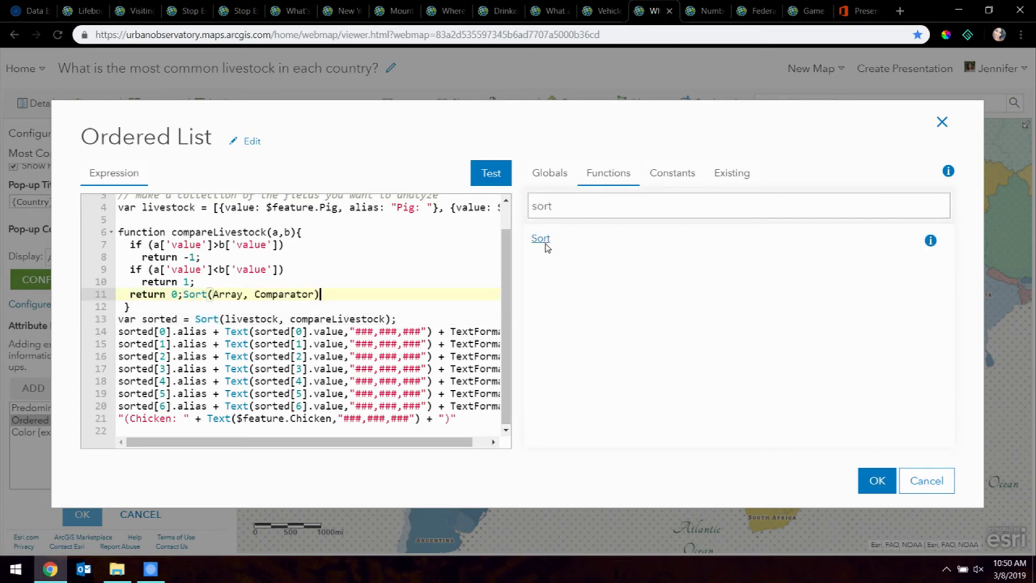
key(ctrl+z)
Step: Examine the Sort call's livestock and compareLivestock arguments, test the Ordered List expression, and close it without saving
double_click(255, 318)
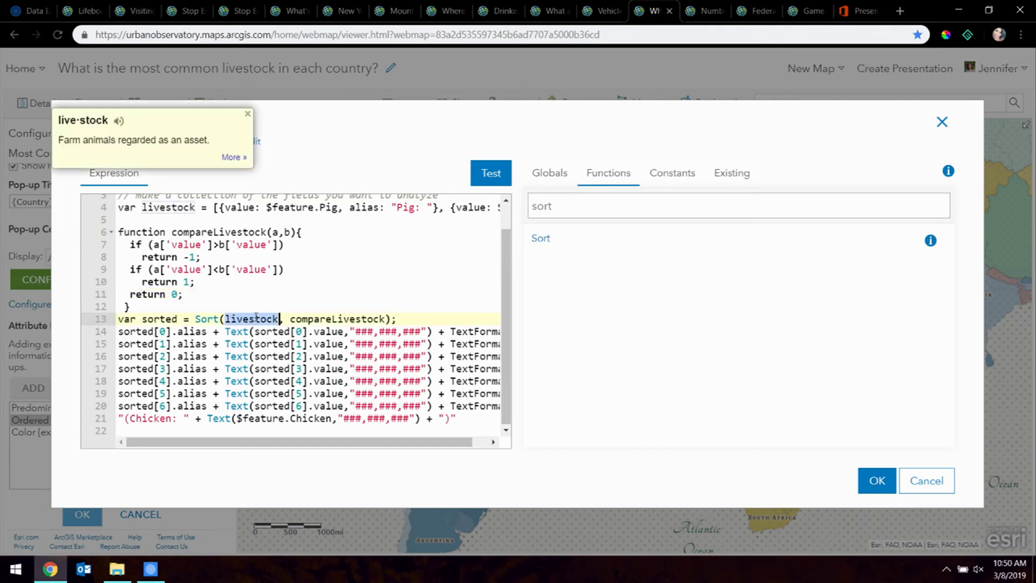
double_click(295, 319)
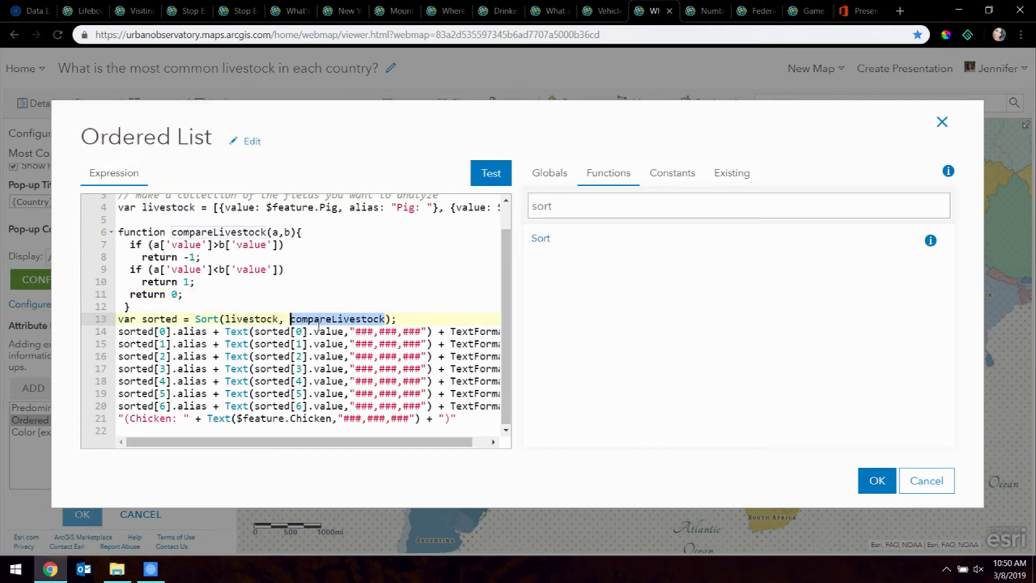
click(379, 280)
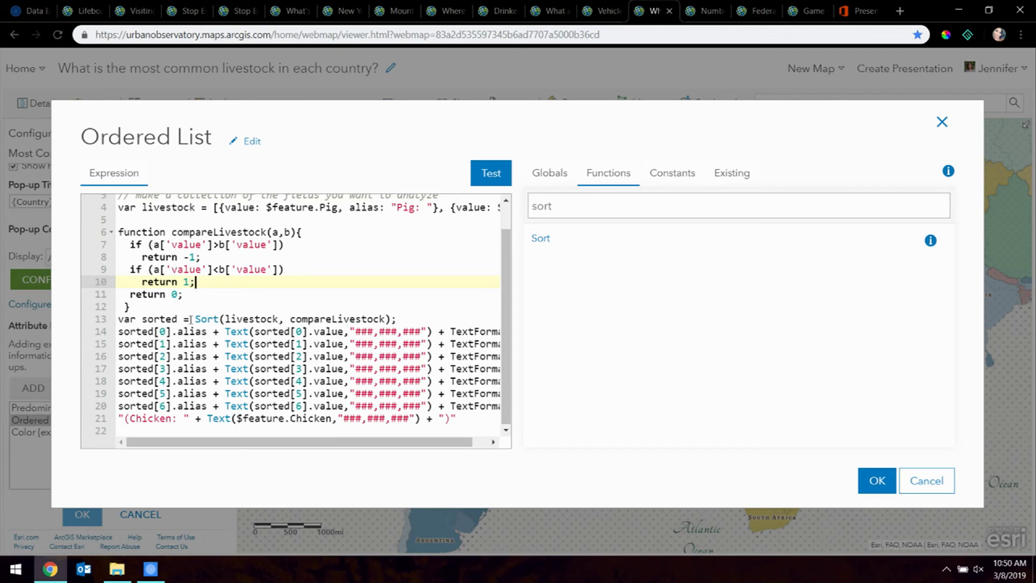
click(491, 175)
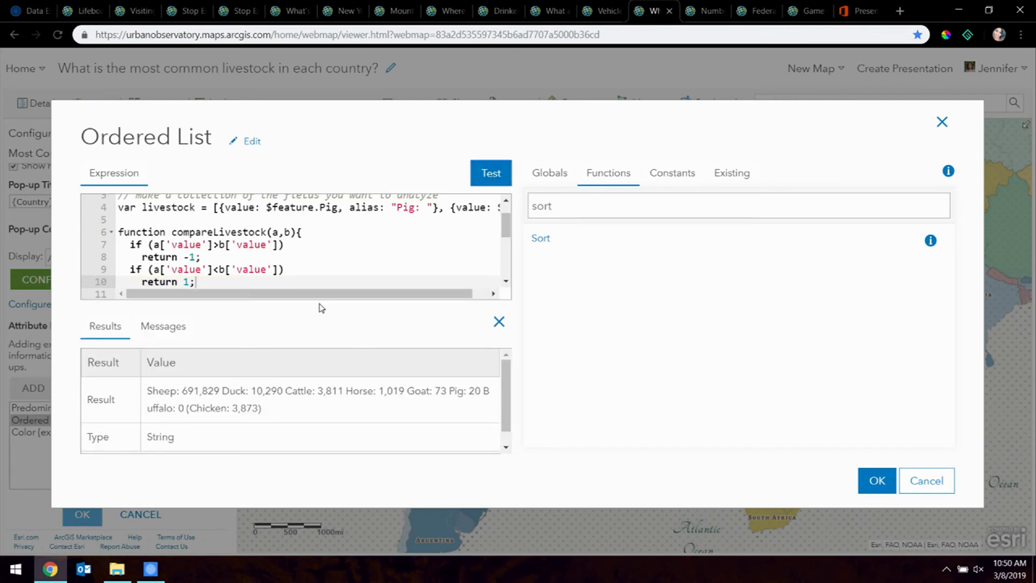
scroll(351, 256, down, 3)
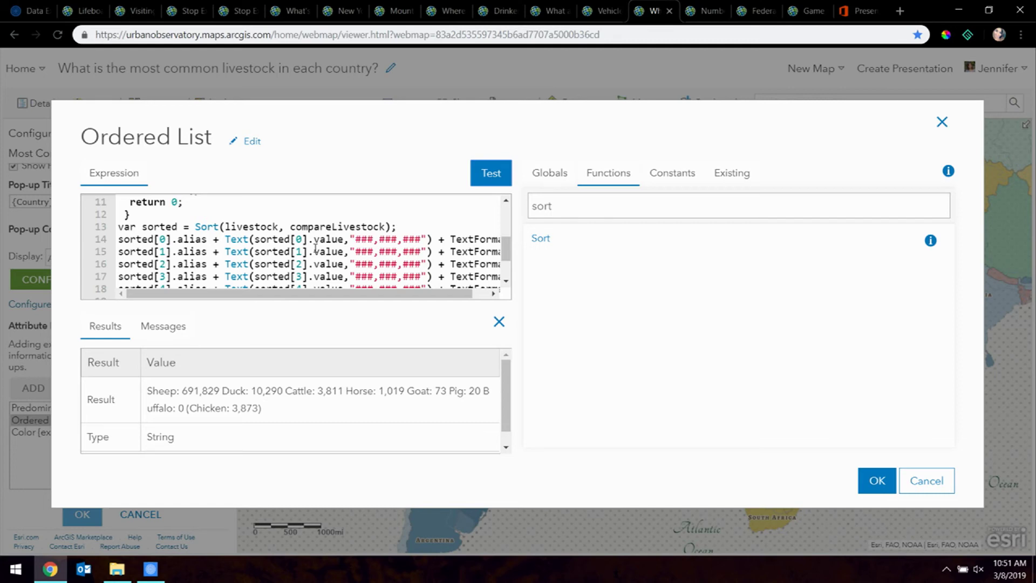
click(942, 486)
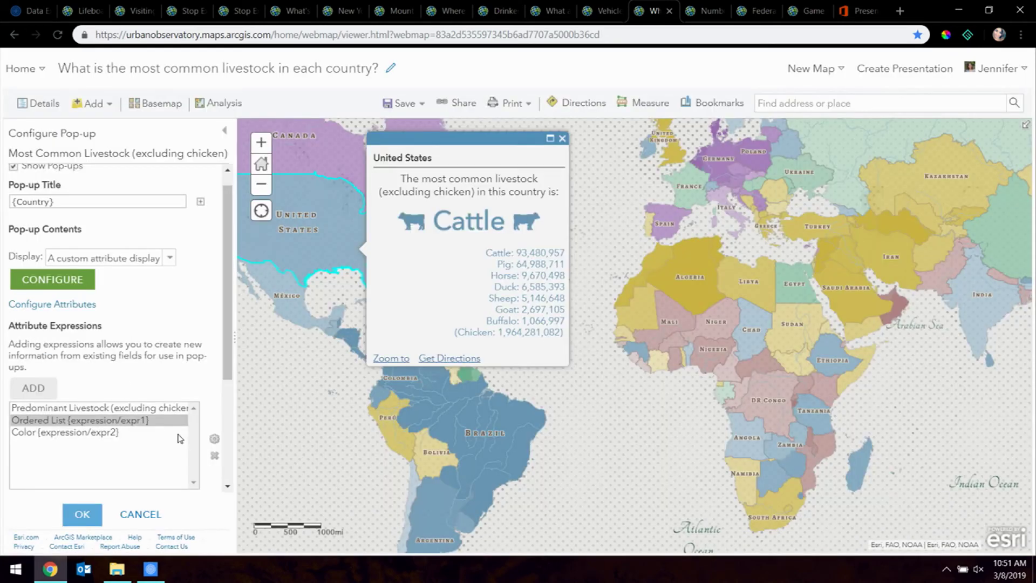
Step: Reopen the Ordered List expression, close it without saving, and view Germany's livestock pop-up on the map
click(214, 438)
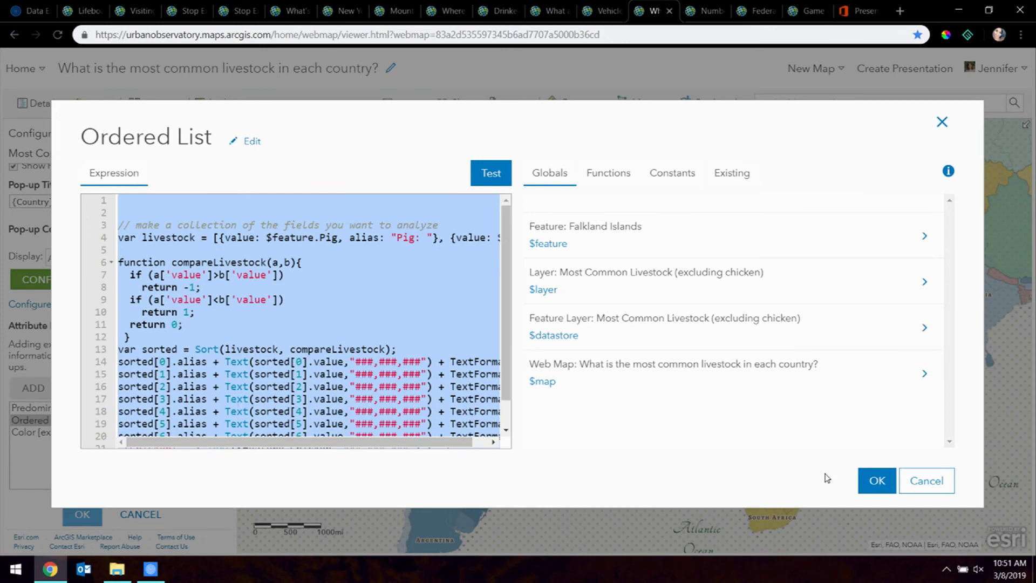
click(925, 492)
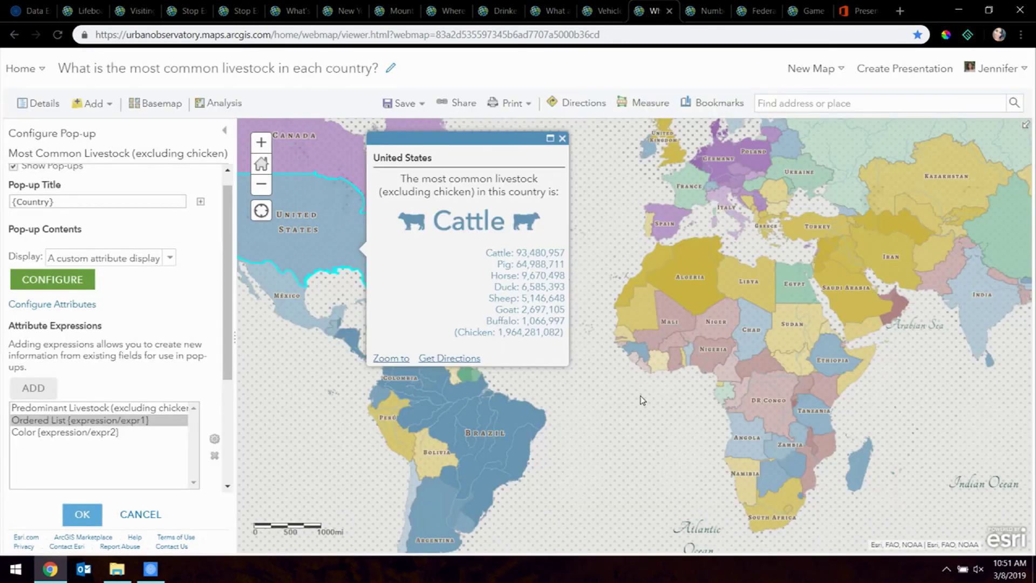
click(717, 170)
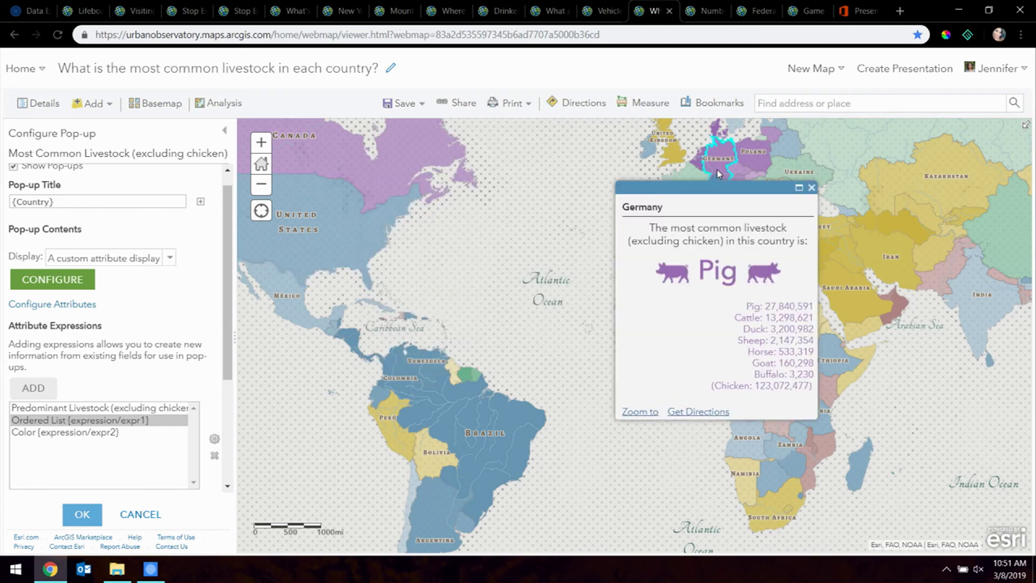
Step: View New Zealand's livestock pop-up on the map
drag(906, 315, 472, 262)
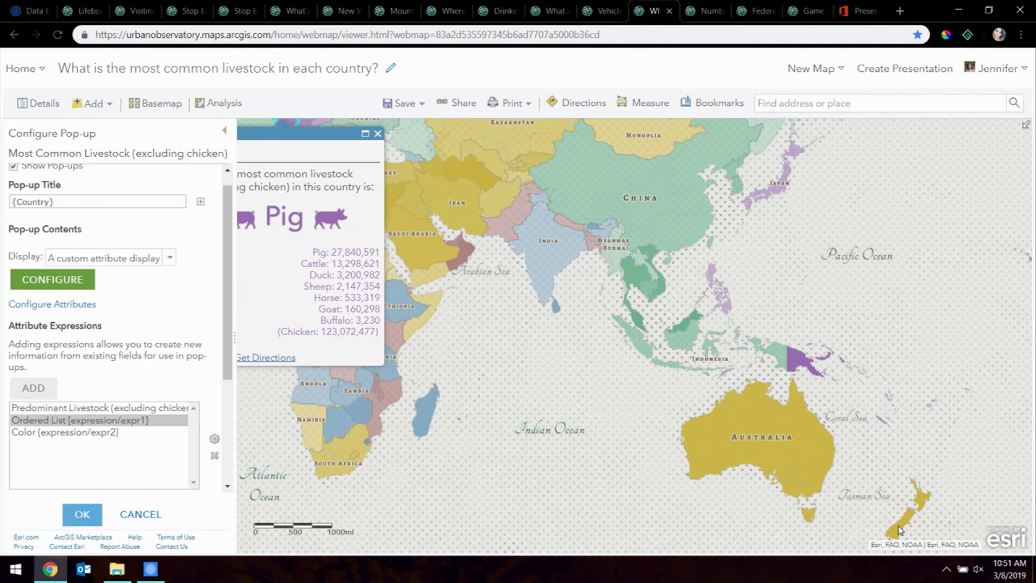
click(923, 509)
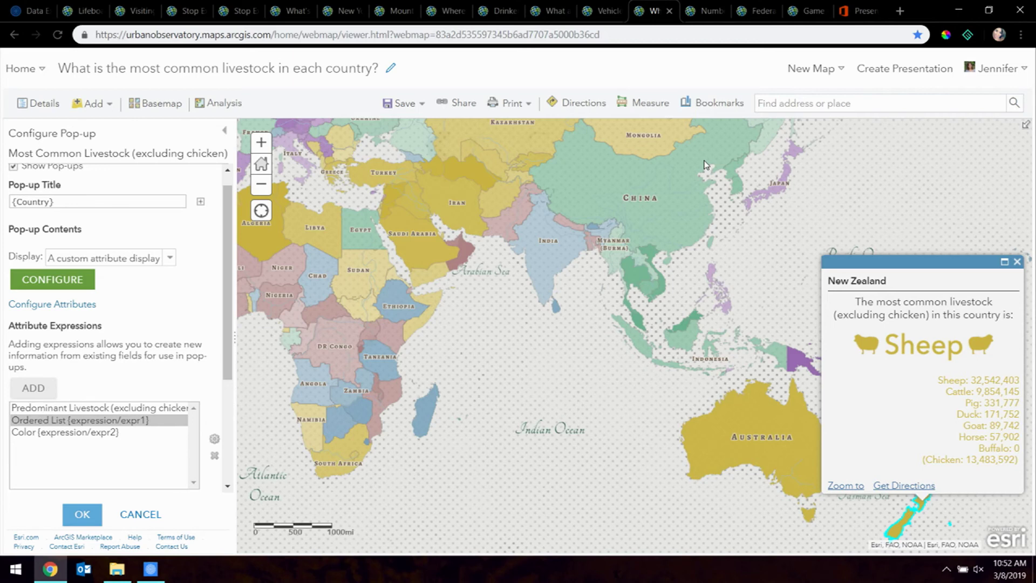
Step: Switch to the Number of Power Plants per Country map and view the pop-ups for Brazil and the United States
click(696, 10)
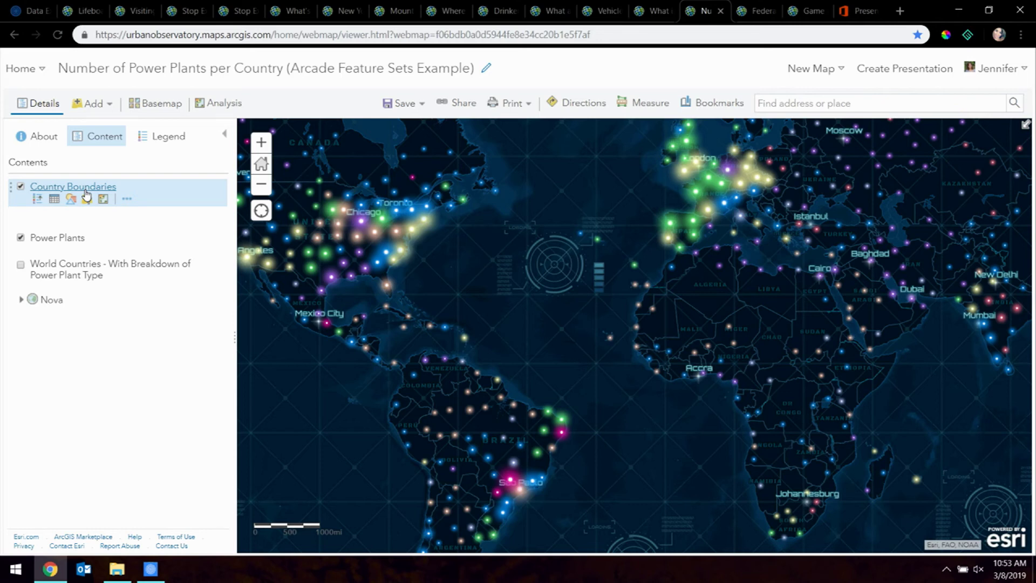
click(488, 425)
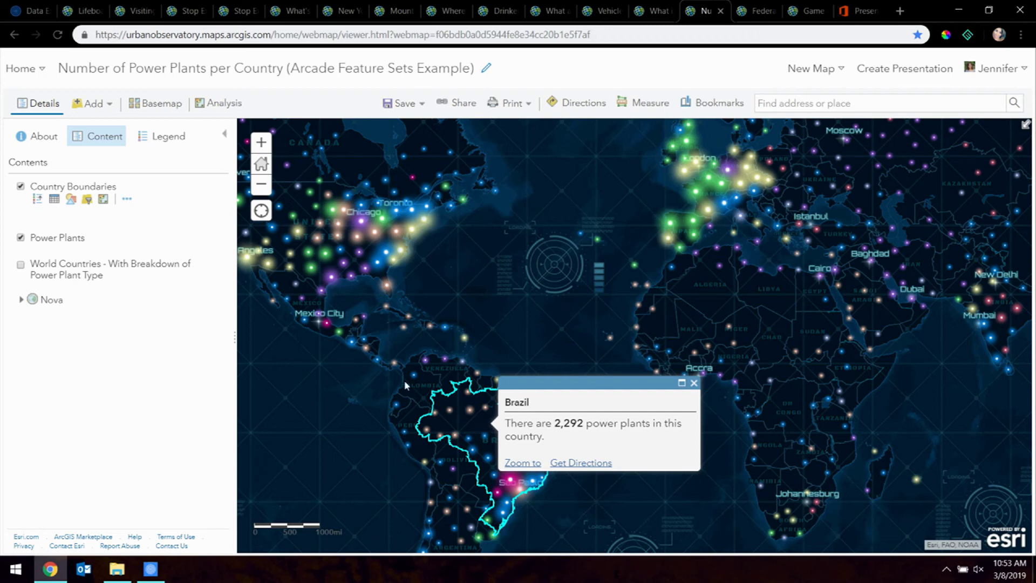
click(311, 218)
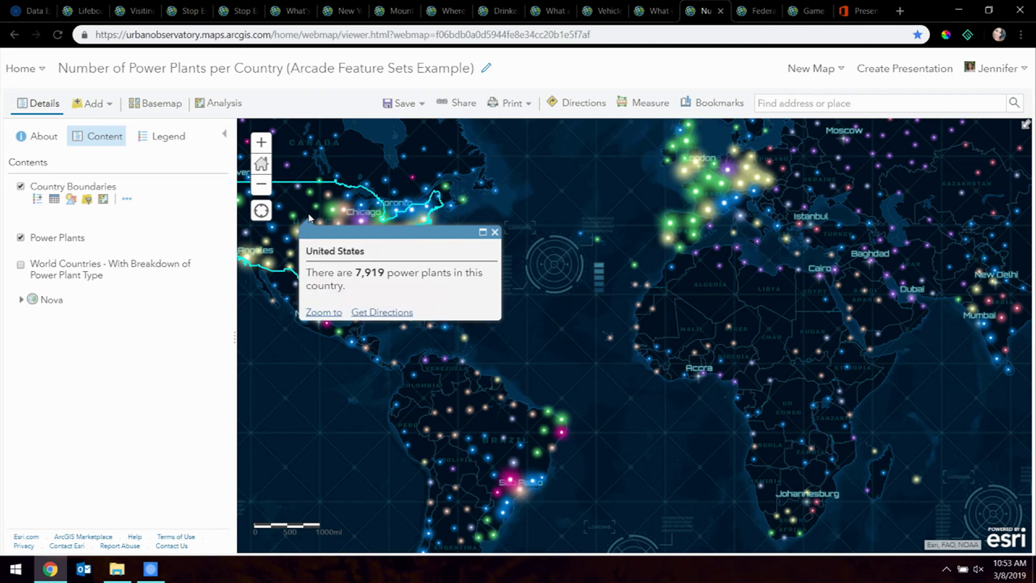
click(494, 236)
Step: Open the Number of Power Plants in Each Country expression from the Country Boundaries layer's pop-up configuration
click(127, 199)
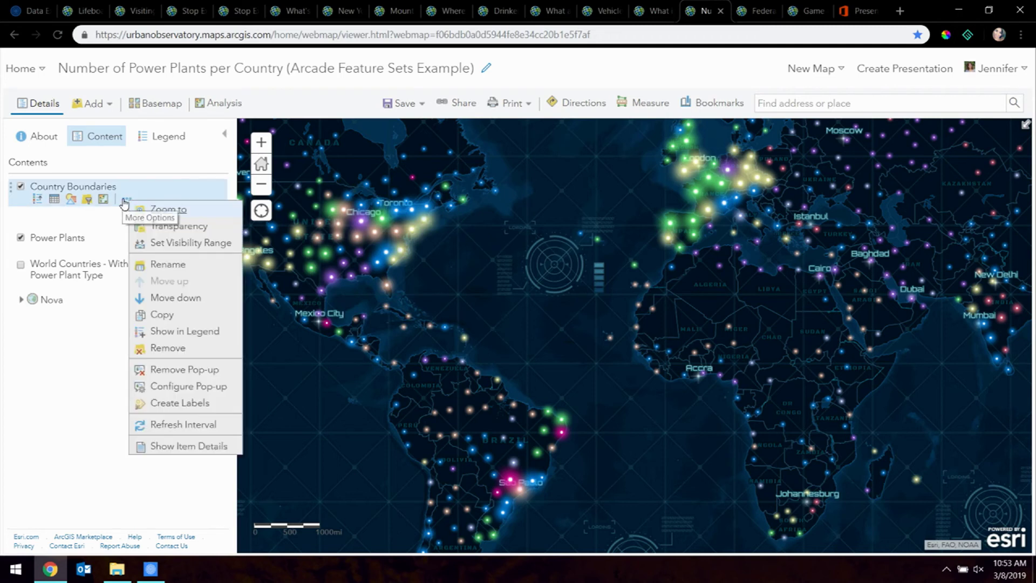
click(186, 386)
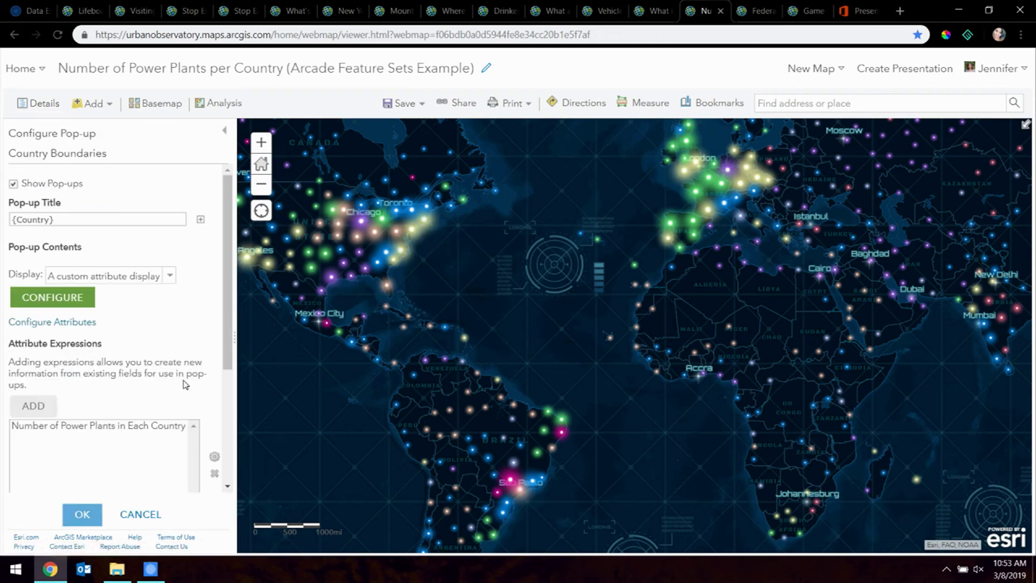
click(155, 426)
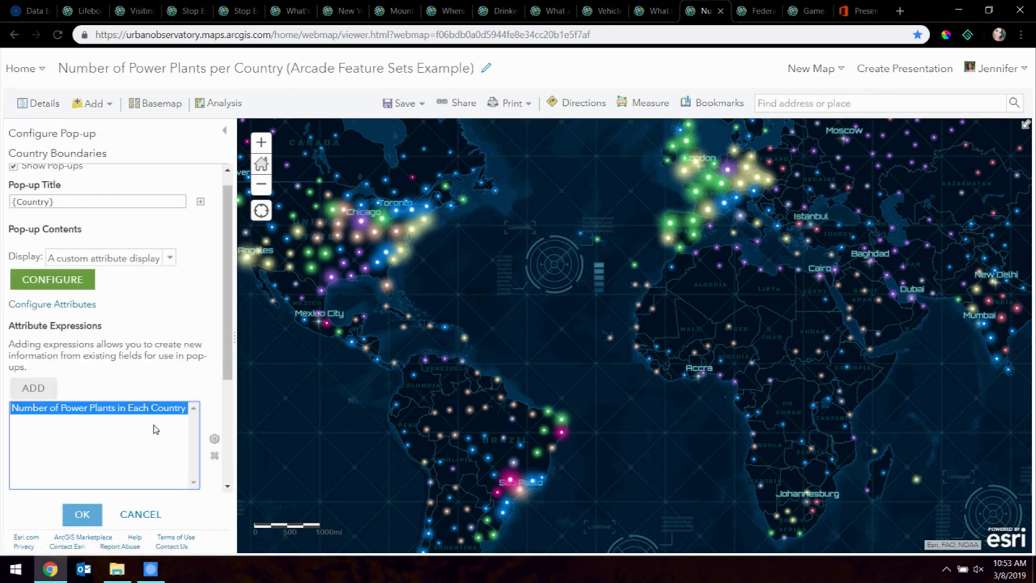
click(214, 440)
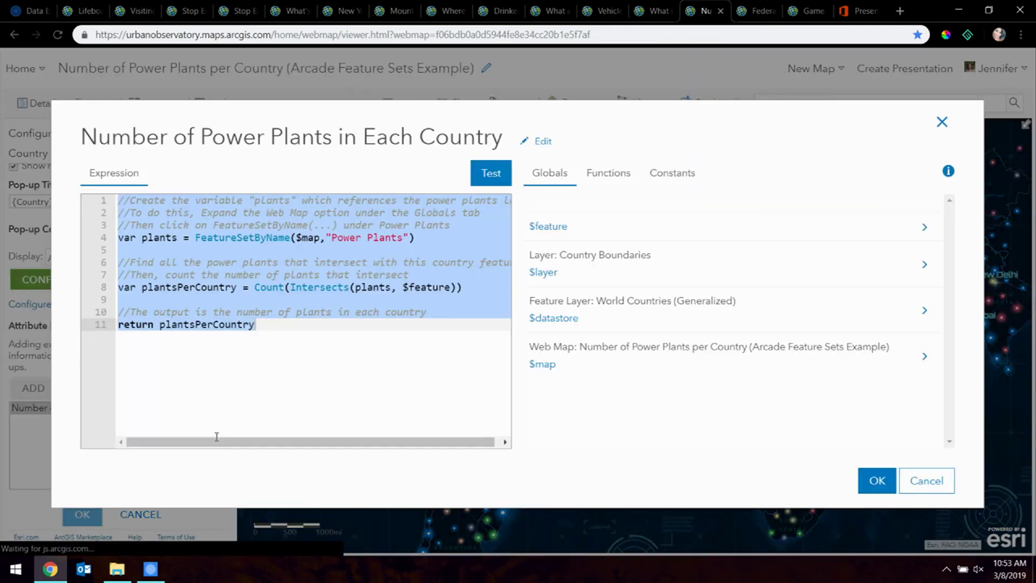
click(280, 348)
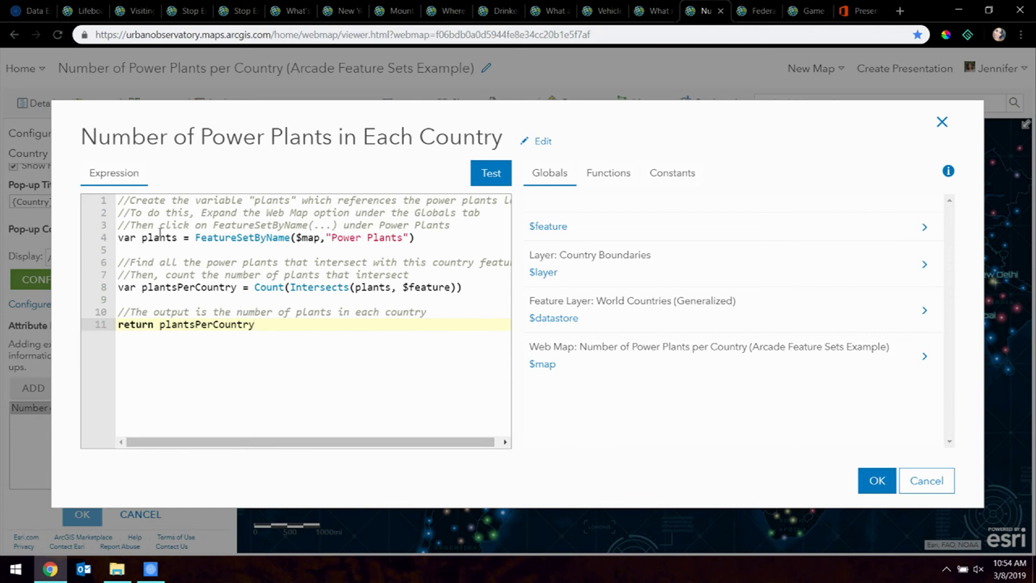
Step: Add var plants = FeatureSetByName($map,"Power Plants") on line 5, inserting the feature set from the web map globals
click(159, 250)
text(var )
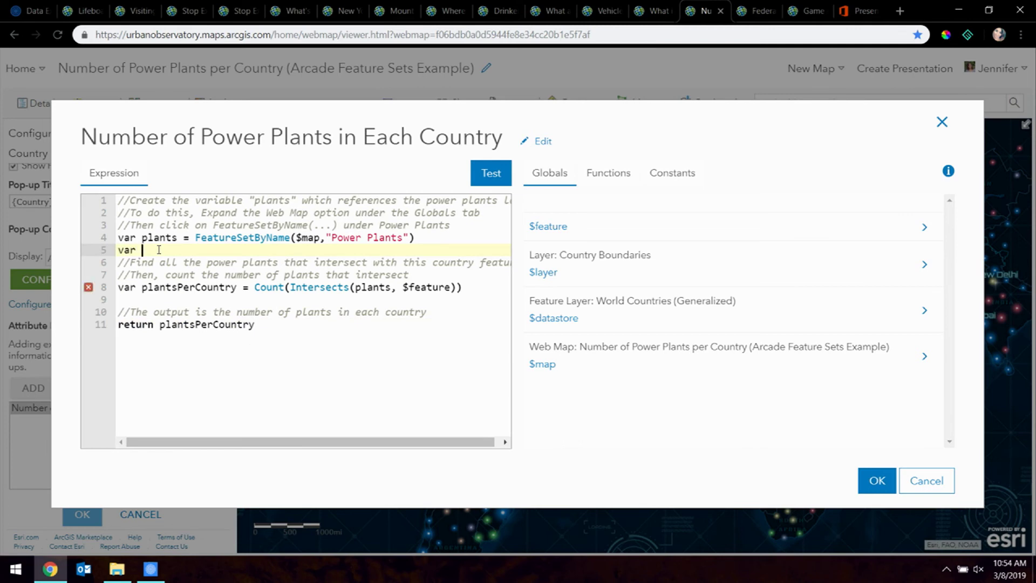
text(plants =)
click(924, 357)
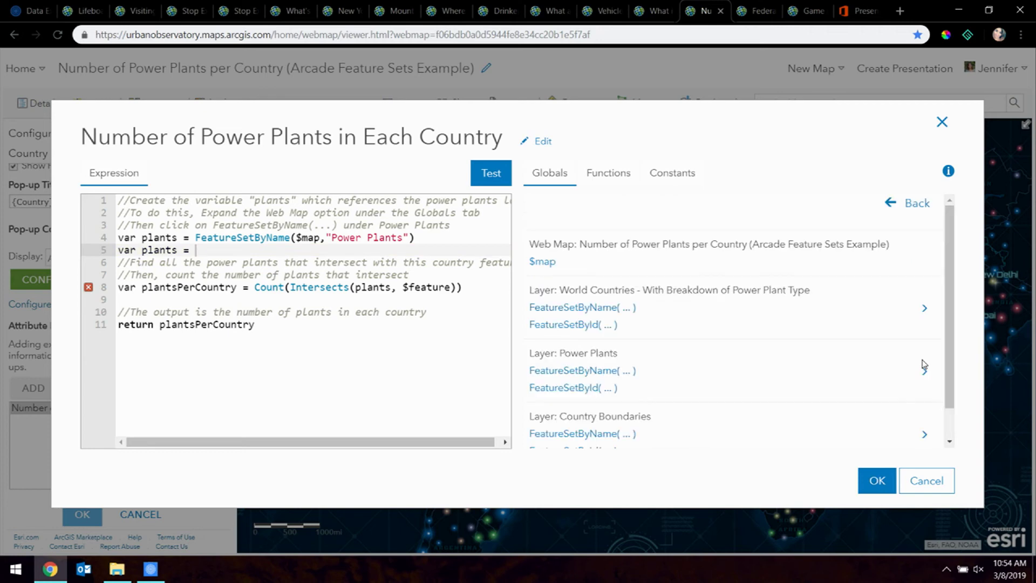
scroll(682, 358, down, 1)
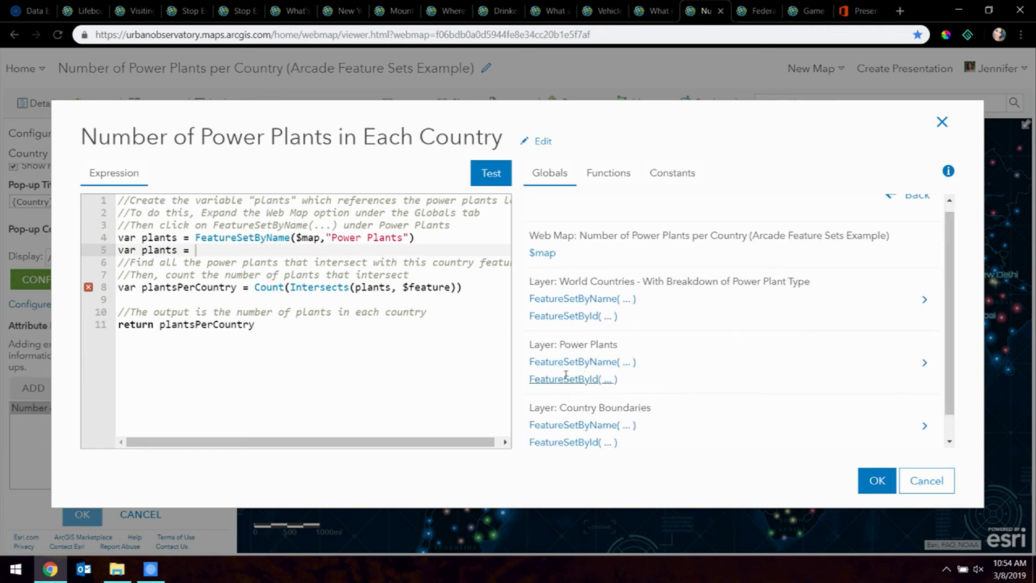
click(607, 362)
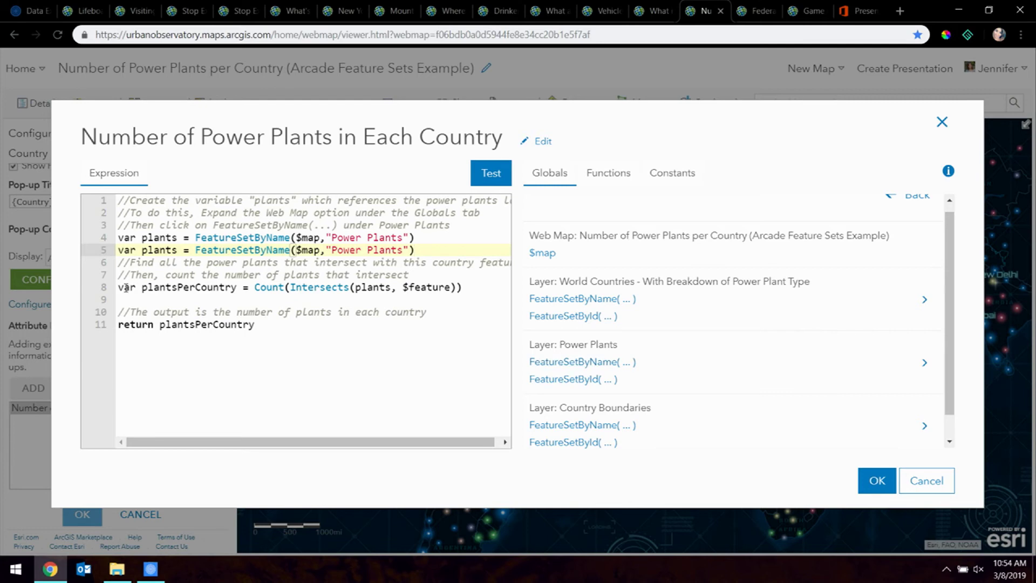
Step: Highlight the Intersects function on line 8 and comment out line 5 of the expression
drag(291, 287, 338, 287)
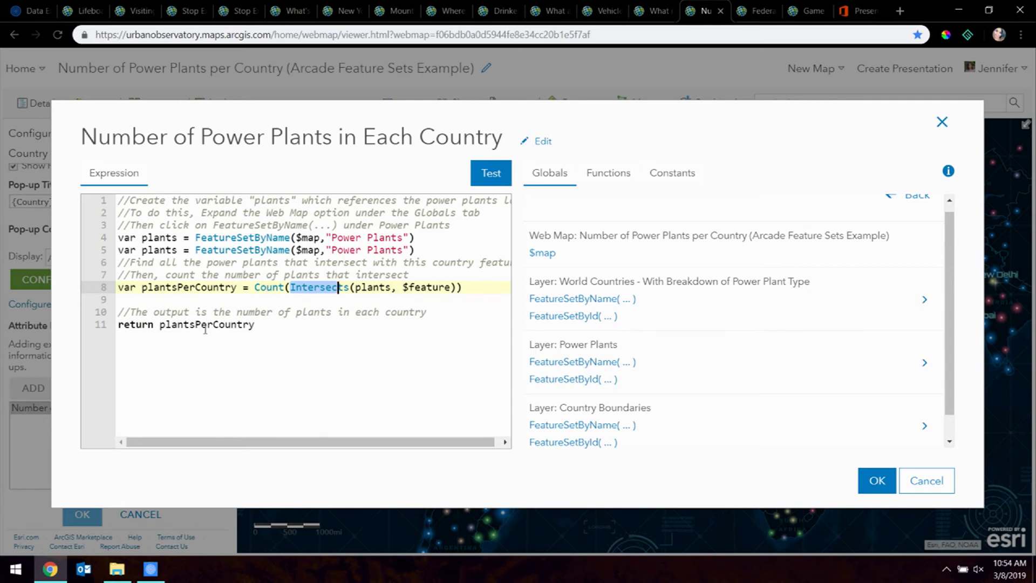
click(119, 251)
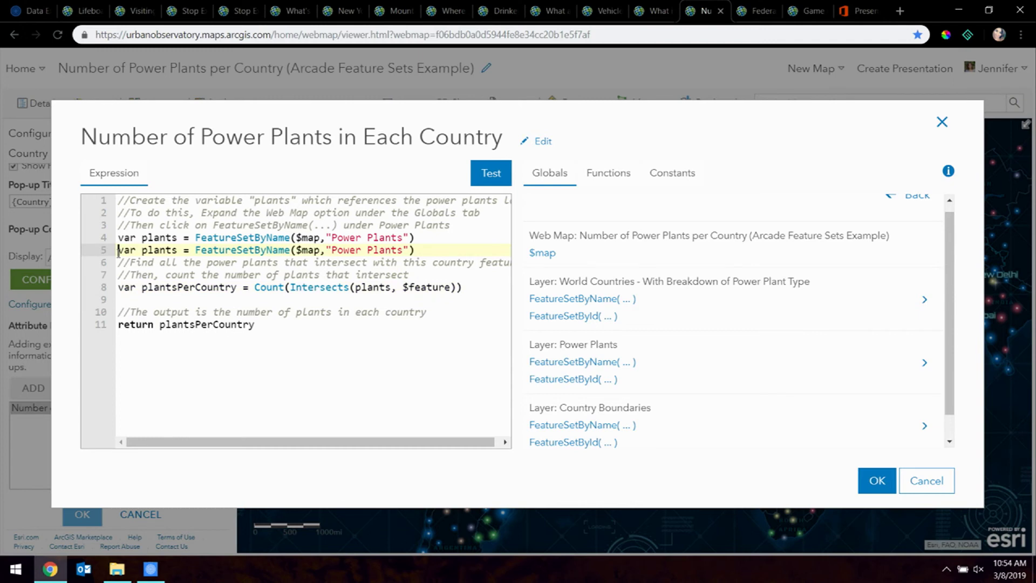
text(//)
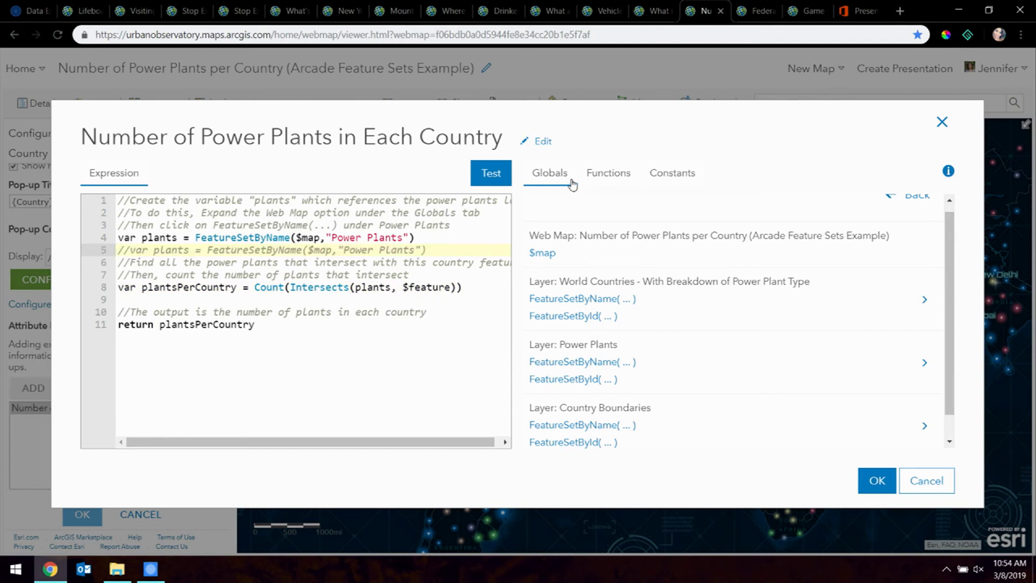
Step: Check the sample value of $feature.Country, test the expression, and leave the expression and pop-up configuration without saving
click(912, 200)
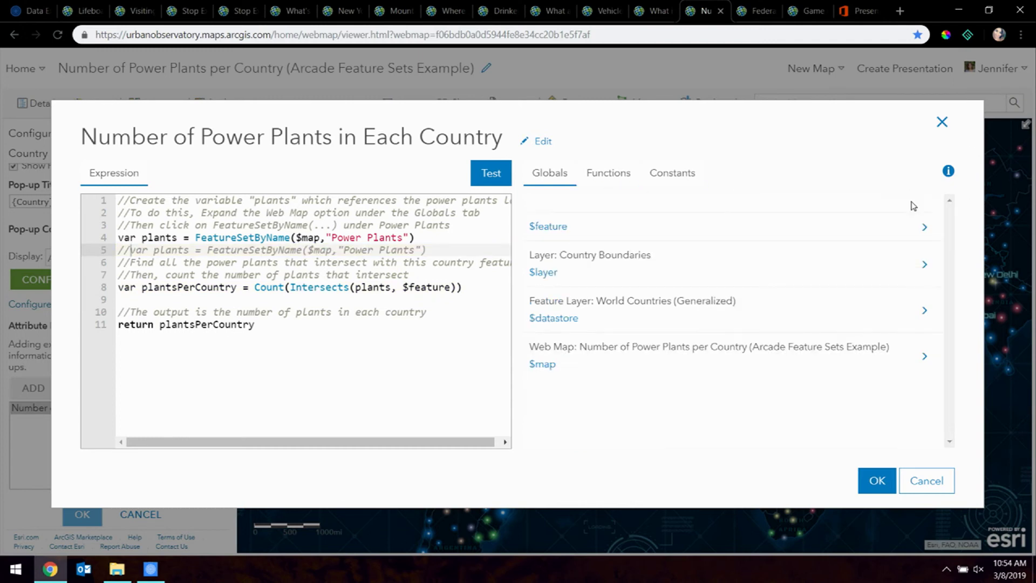
click(924, 225)
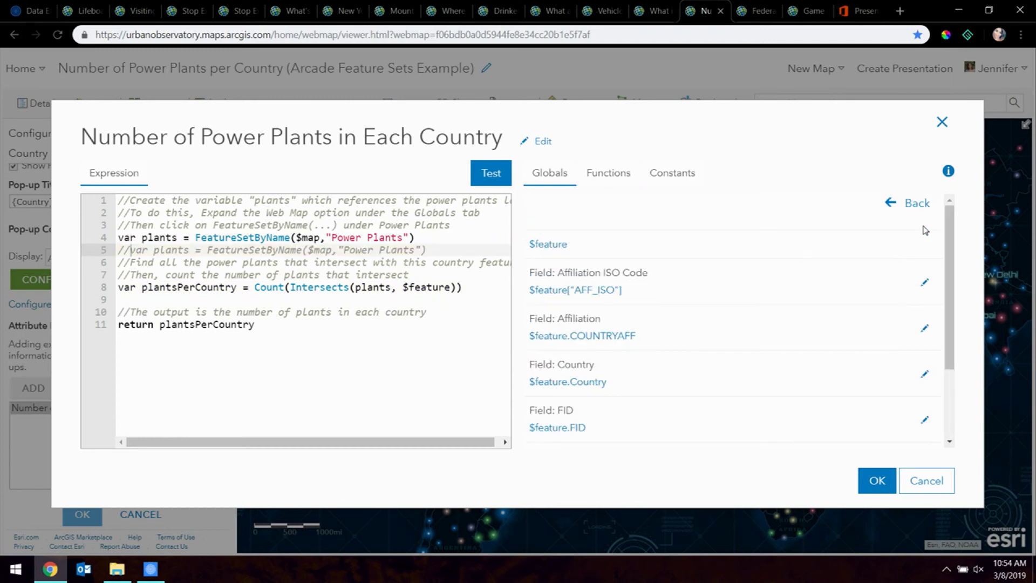
click(924, 375)
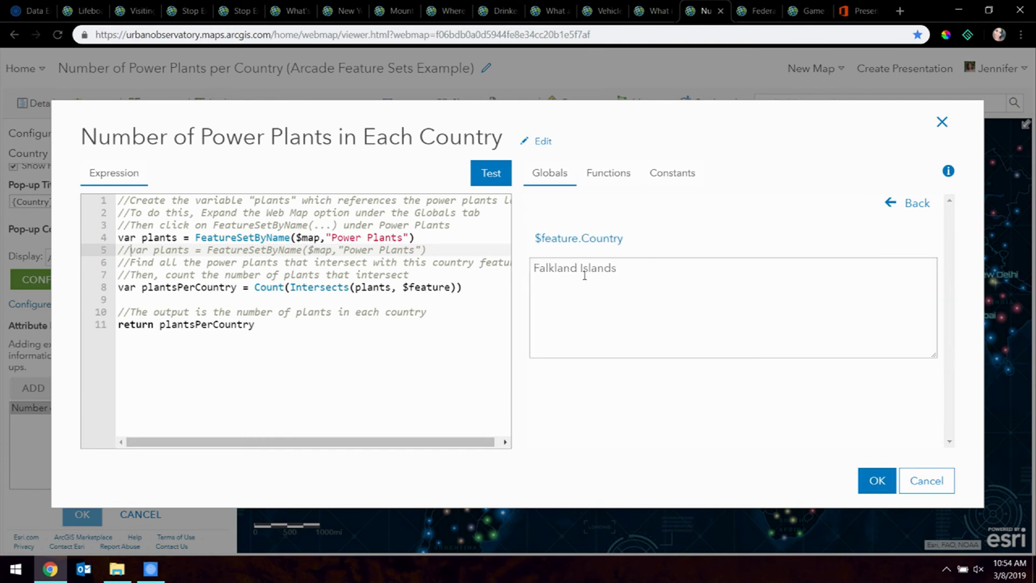
click(911, 203)
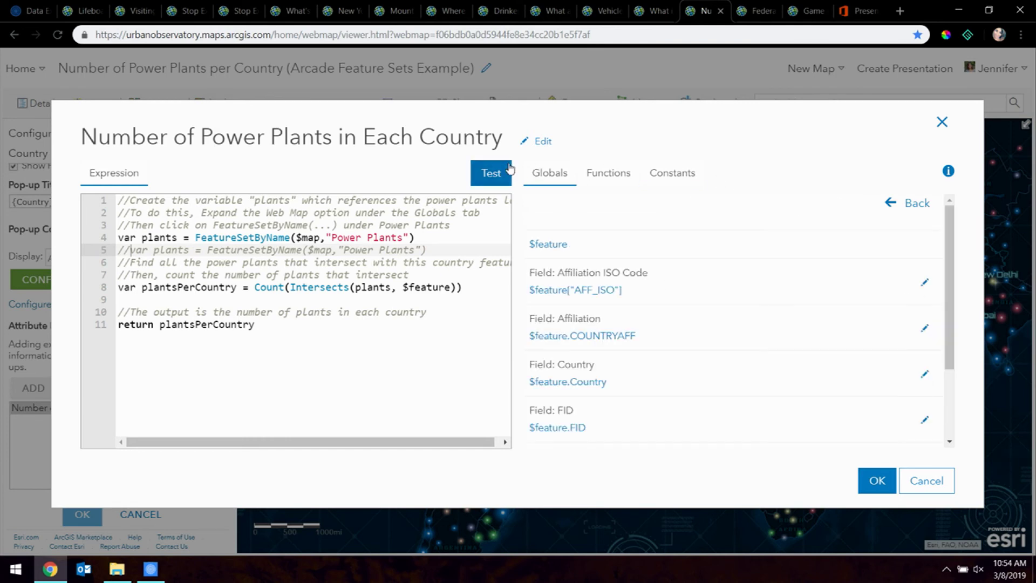
click(501, 173)
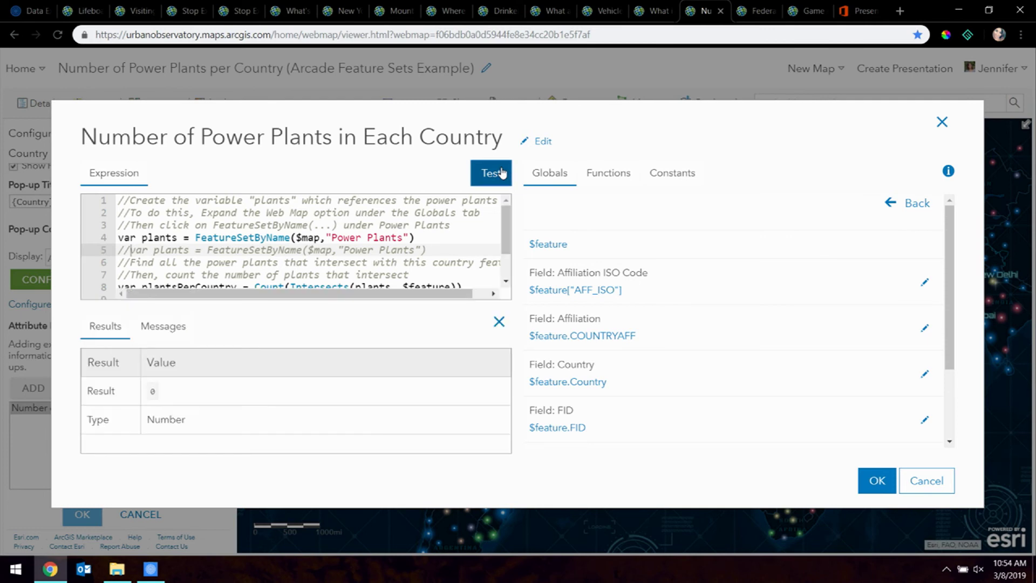
click(925, 479)
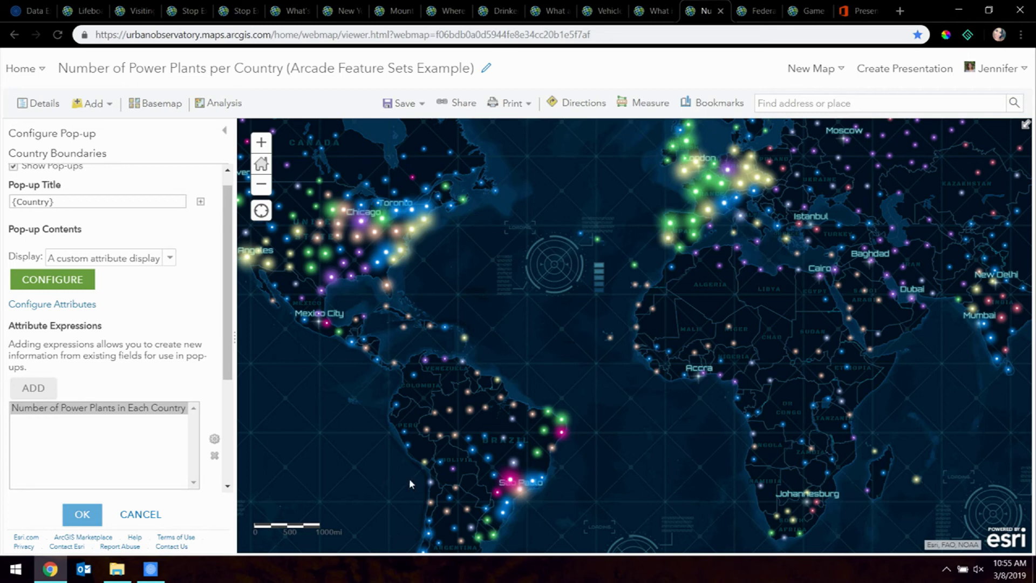
click(156, 517)
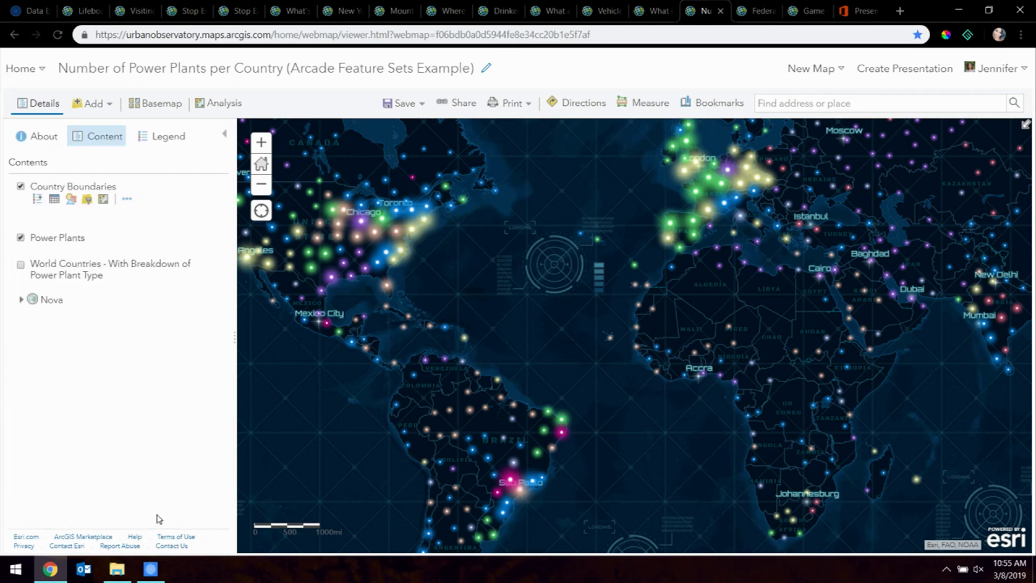
Step: View the Summarize Within analysis tool's settings for Country Boundaries and Power Plants, and return to the map contents
click(216, 103)
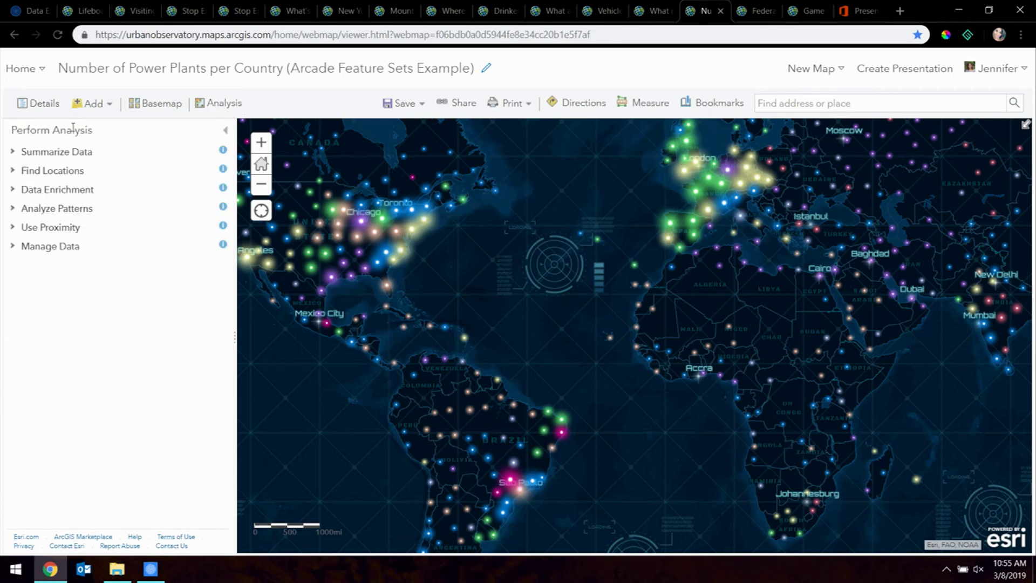
click(68, 153)
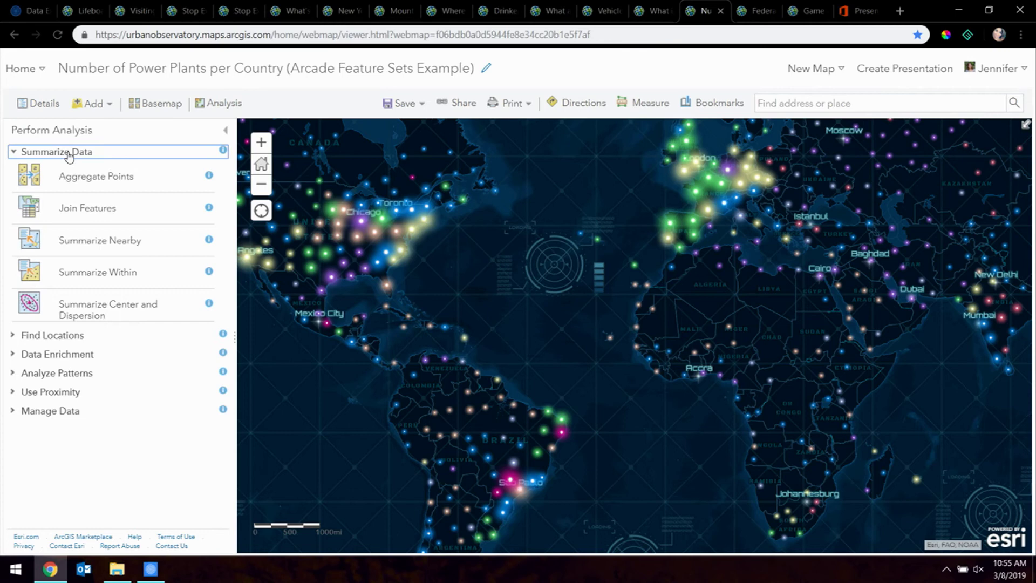
click(88, 269)
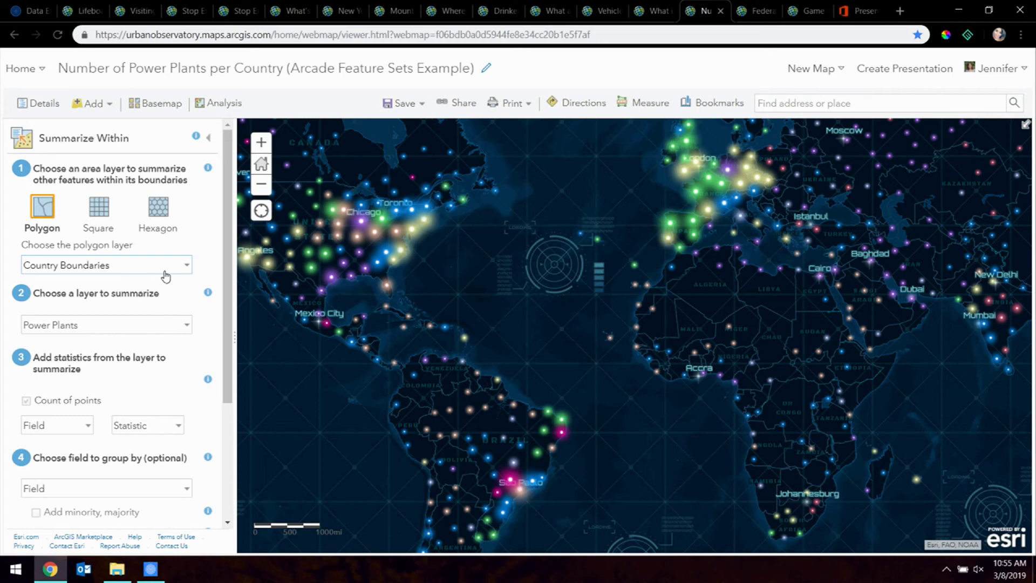
click(26, 104)
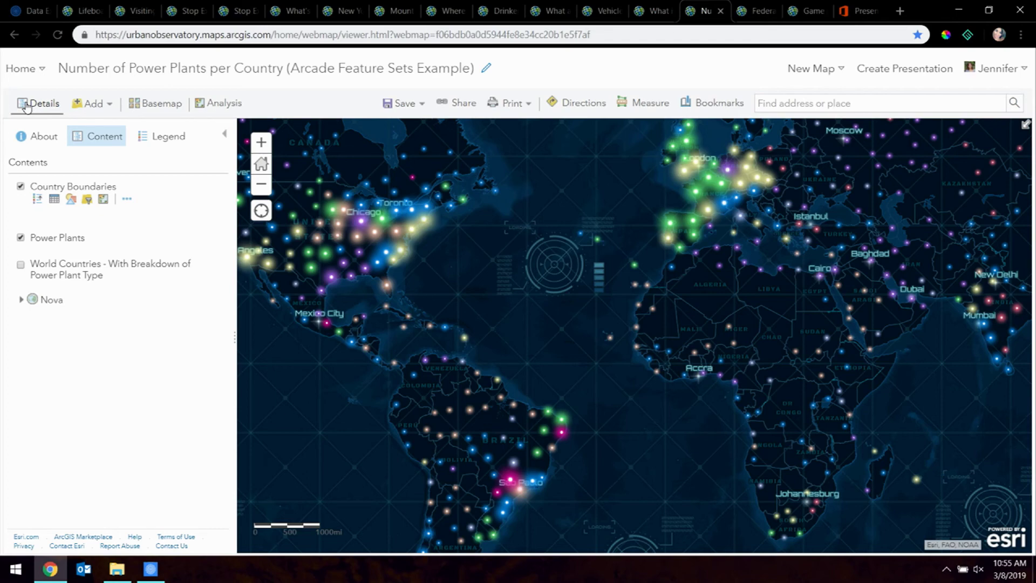
Step: Switch to the Federal Lands in Congressional Districts map and view the pop-up of the eastern Colorado district
click(750, 19)
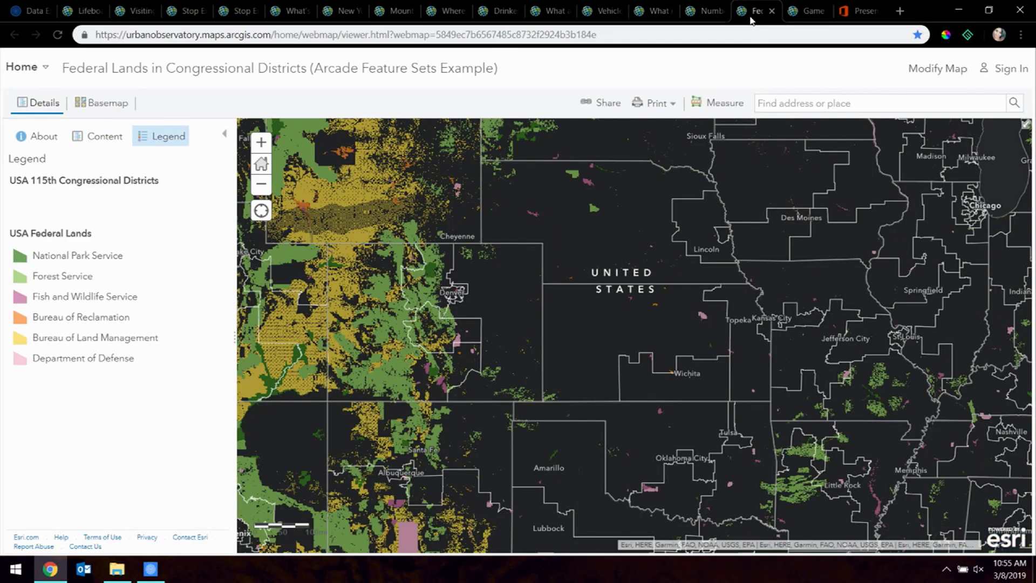
click(500, 282)
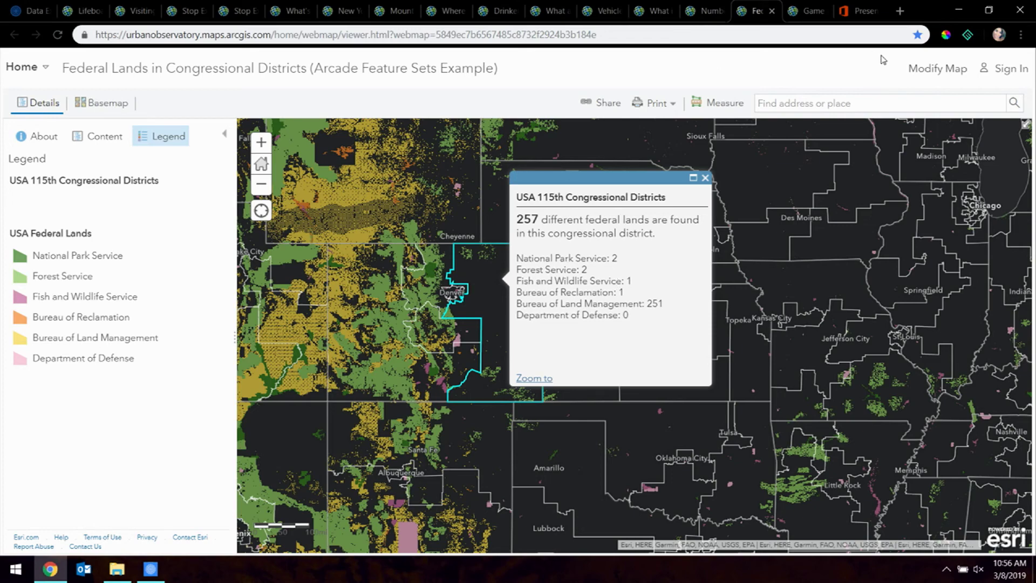
Step: Switch to the Game of Thrones - Westeros map and view the pop-ups for Essos and Dorne
click(803, 11)
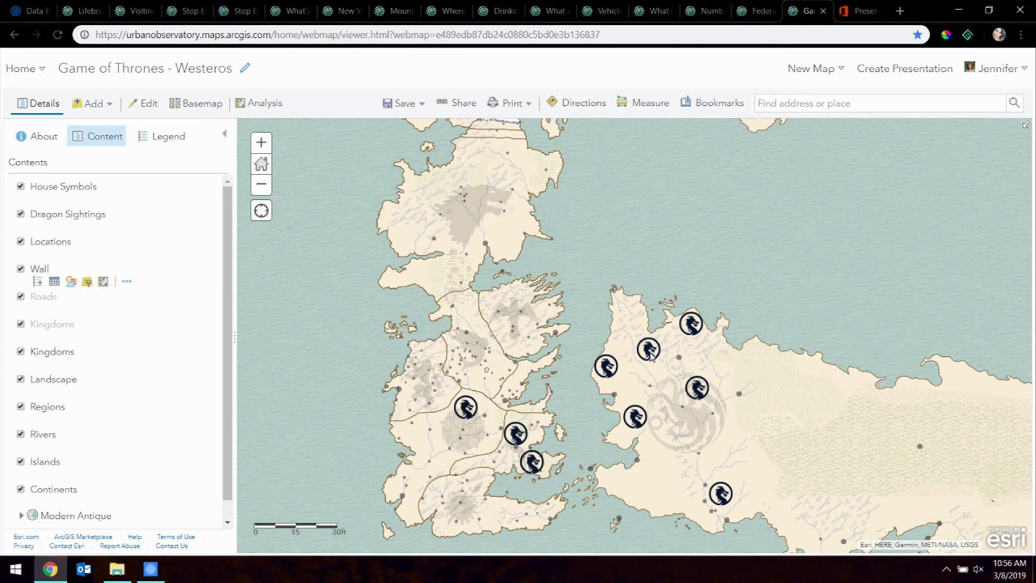
click(643, 488)
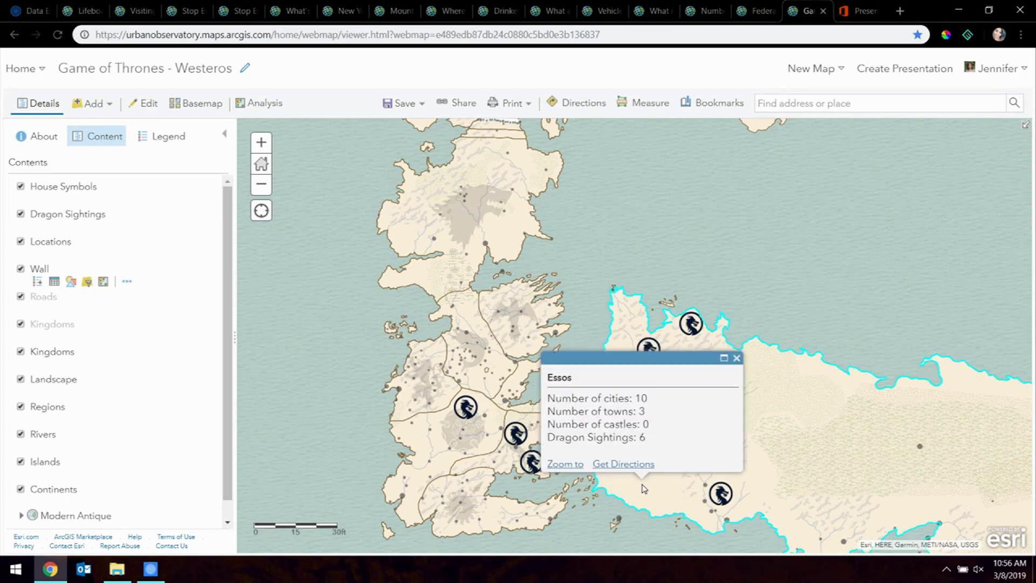
click(469, 526)
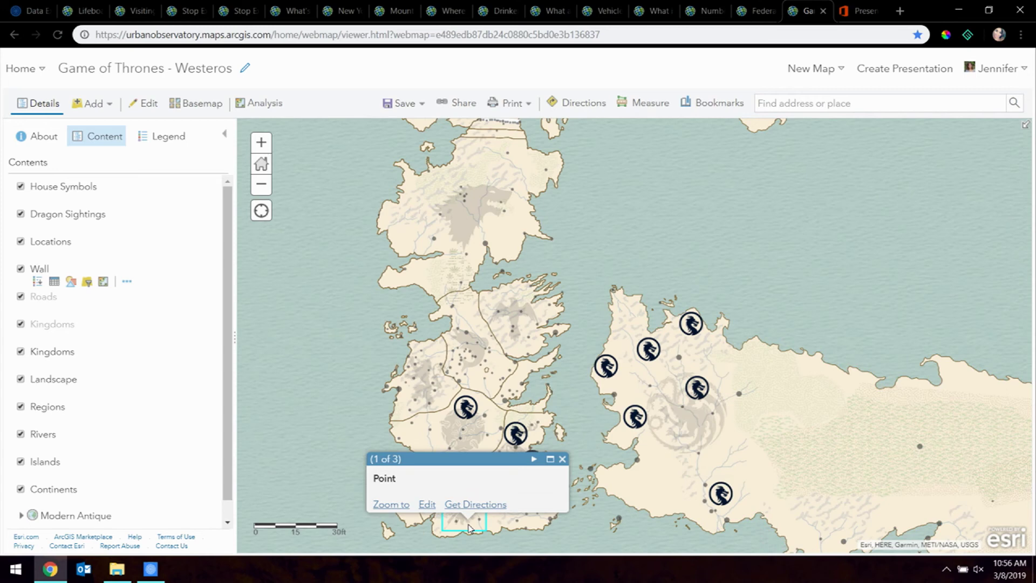
click(440, 527)
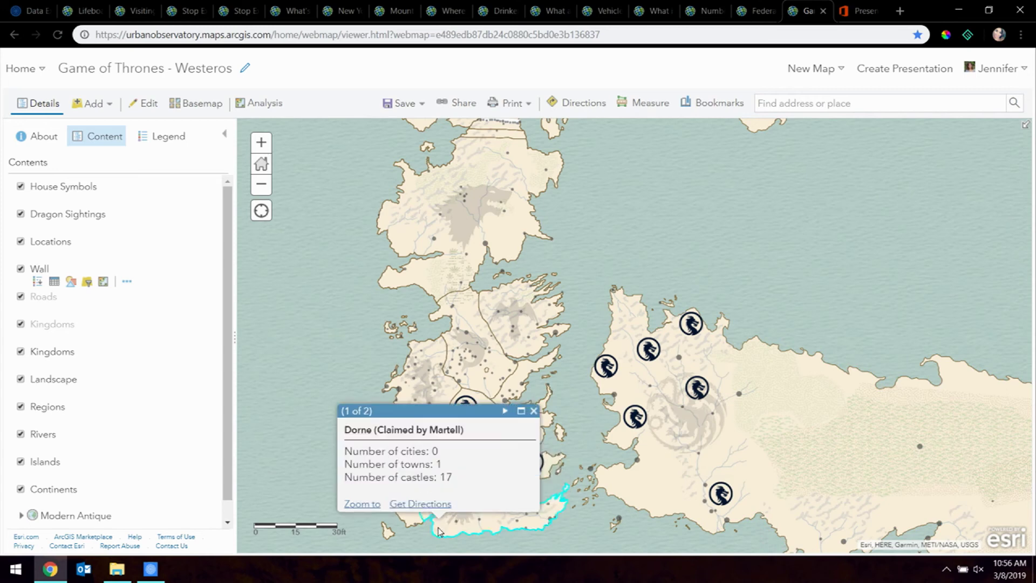
scroll(135, 420, down, 1)
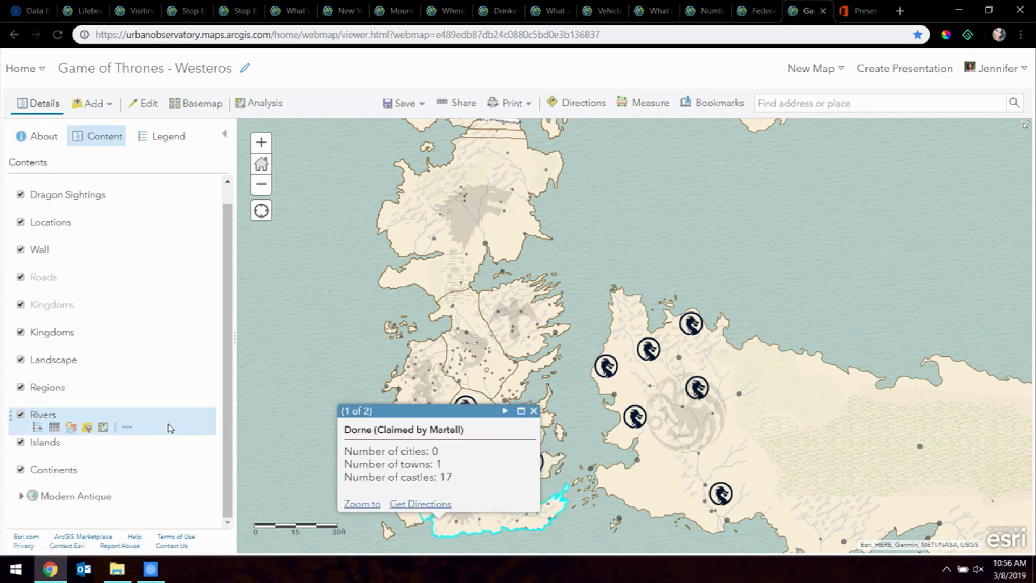
Step: Examine the Dragon Sightings expression in the Continents layer's pop-up configuration, leave it without saving, and close the Dorne pop-up
click(124, 484)
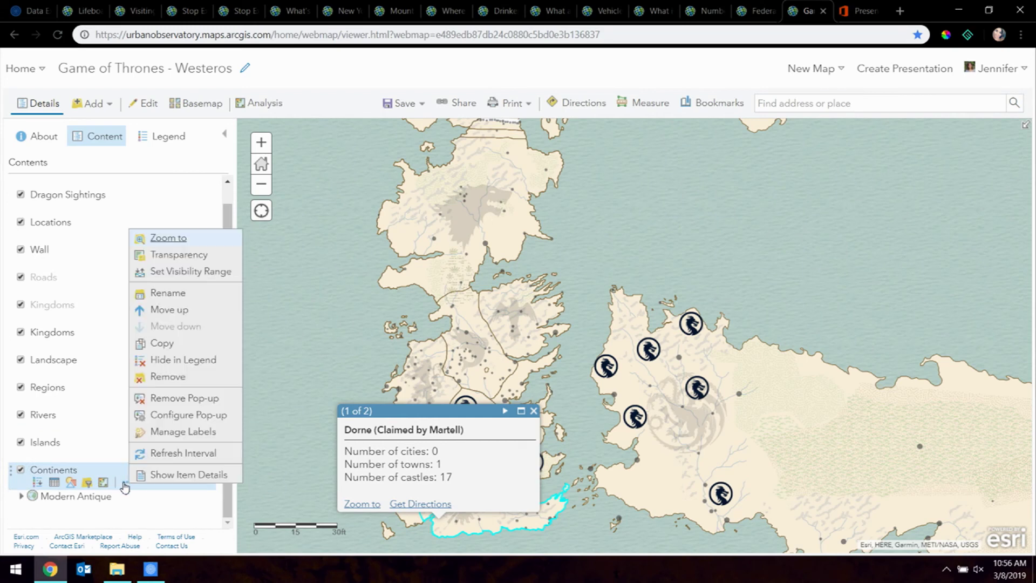
click(180, 415)
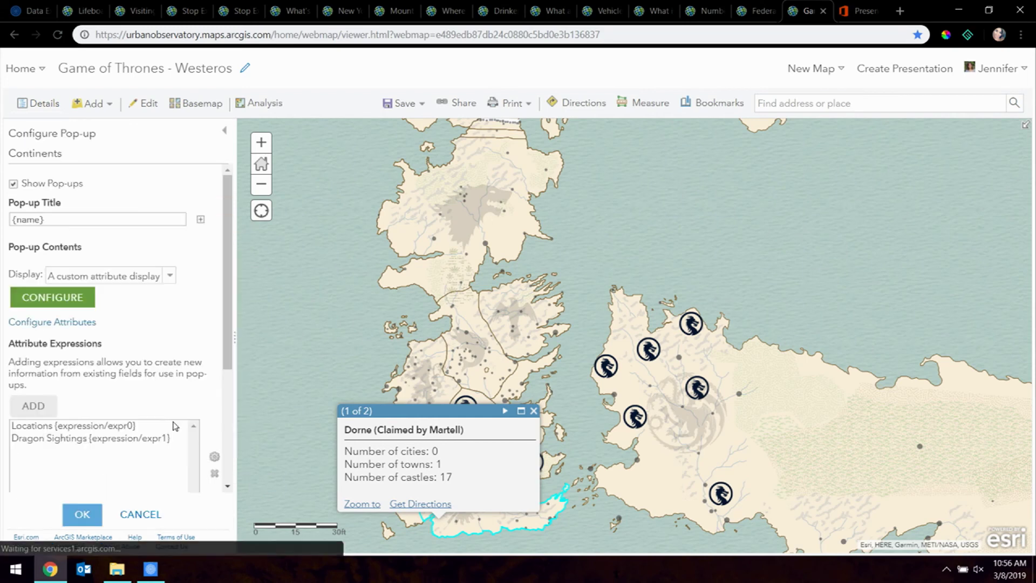
click(108, 438)
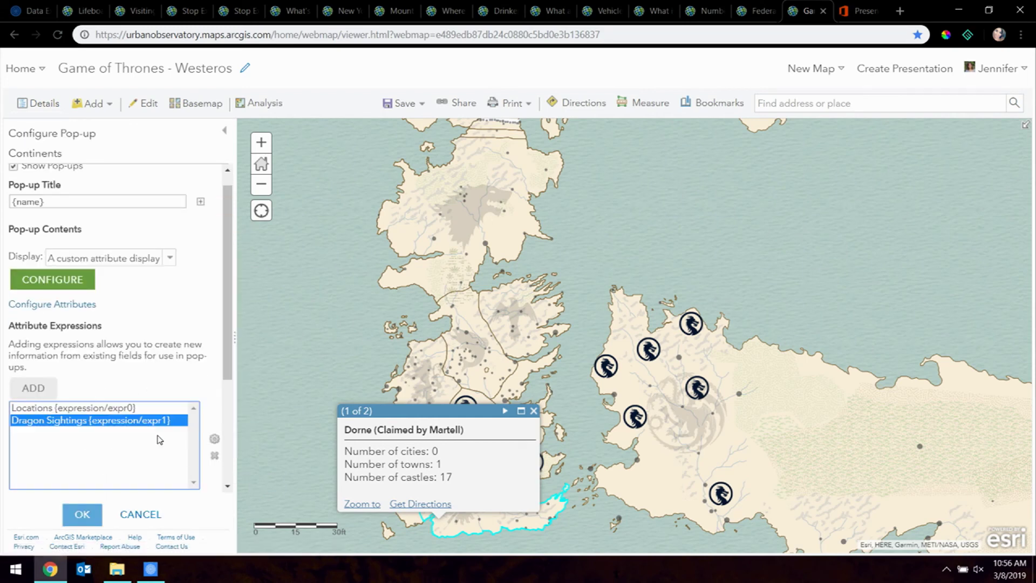
click(214, 438)
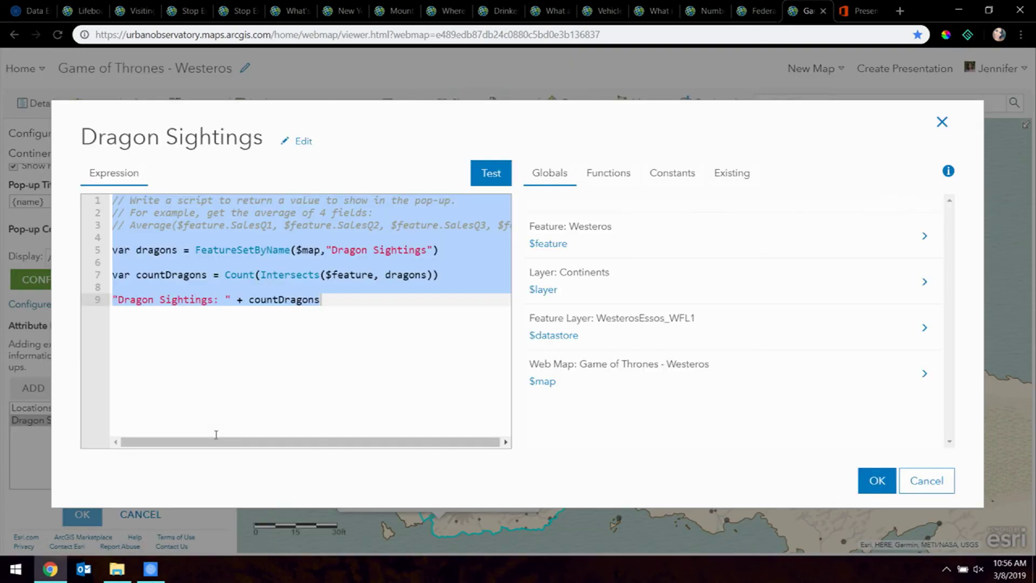
click(161, 243)
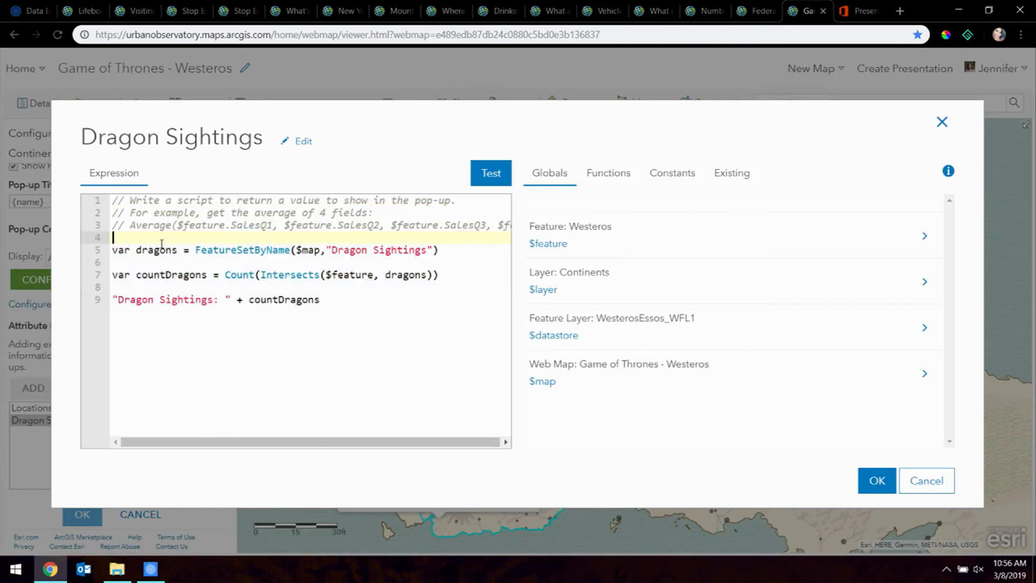
click(173, 275)
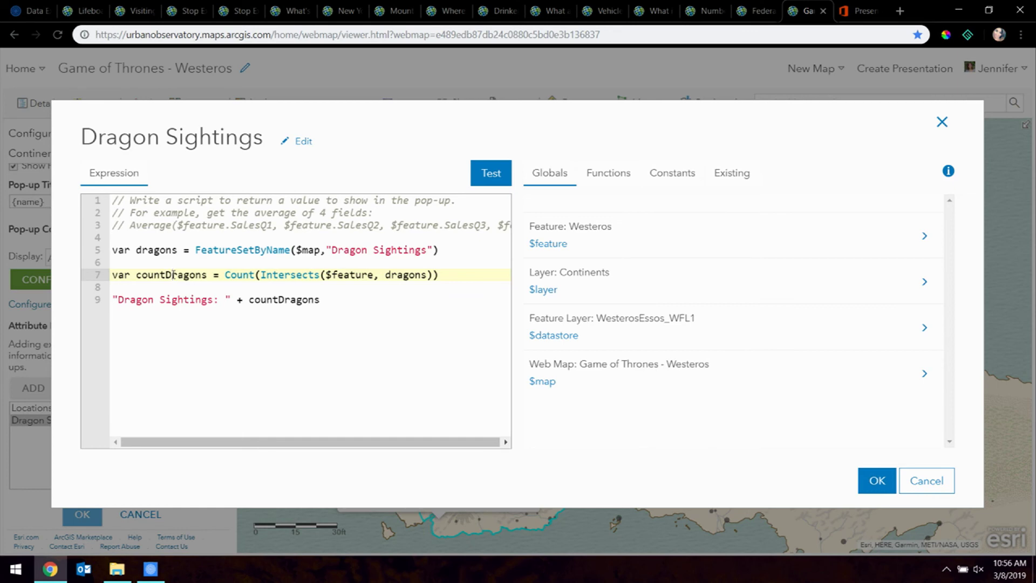
click(941, 122)
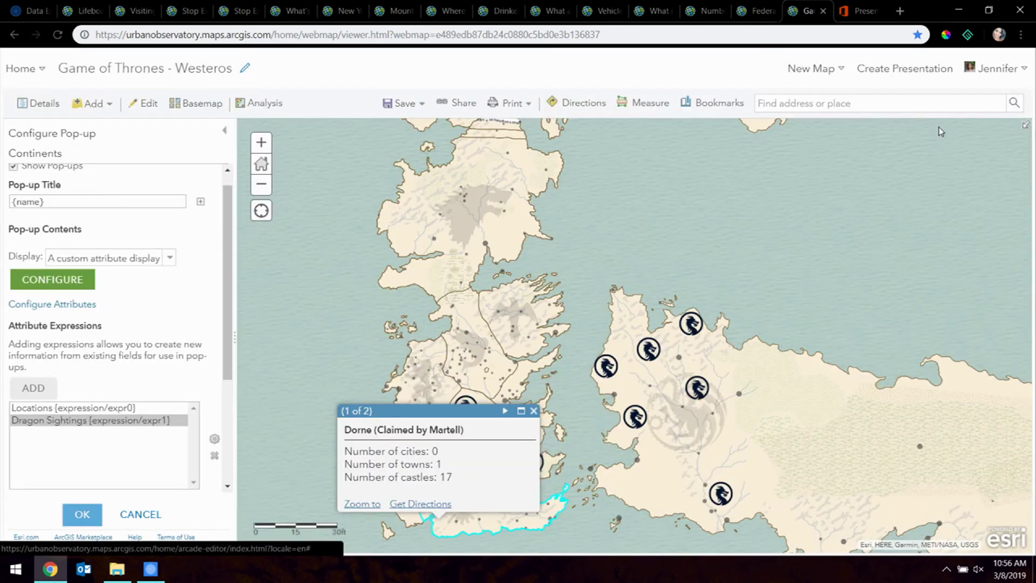
click(534, 411)
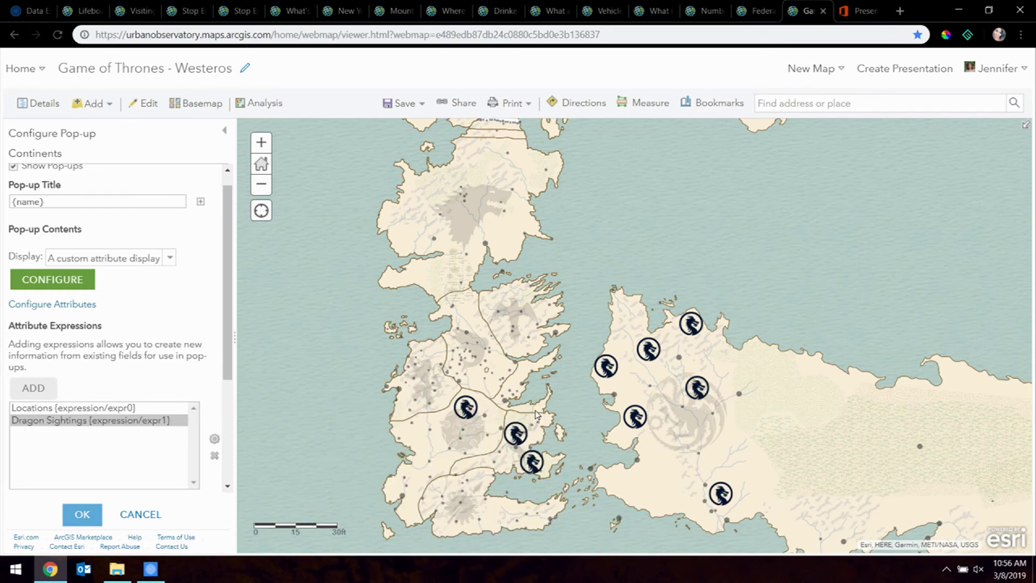
Step: Switch to the Prezi presentation in full screen and advance past the "Mapping data that does not exist..." slide
click(33, 11)
click(884, 59)
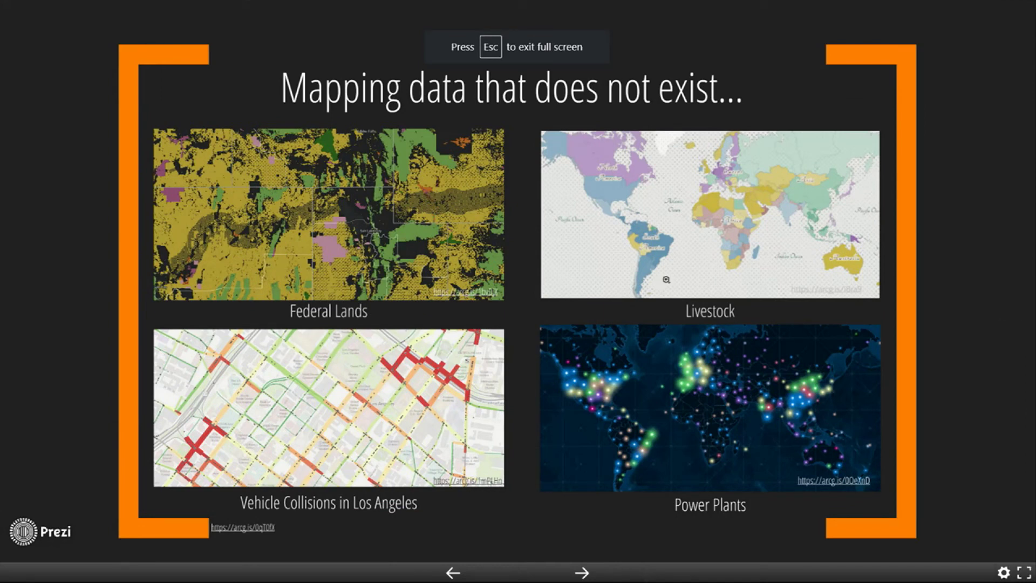
key(Right)
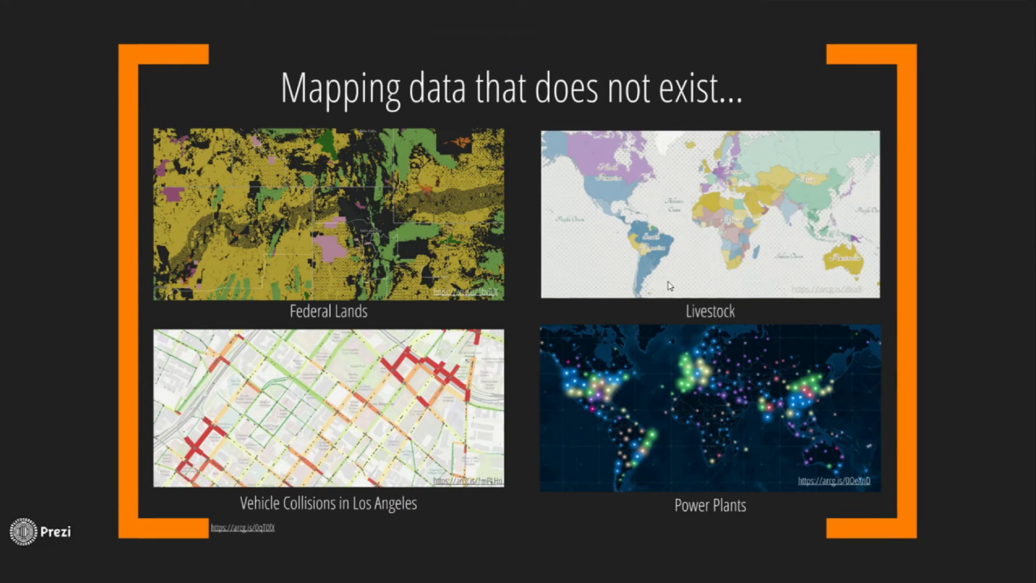
key(Right)
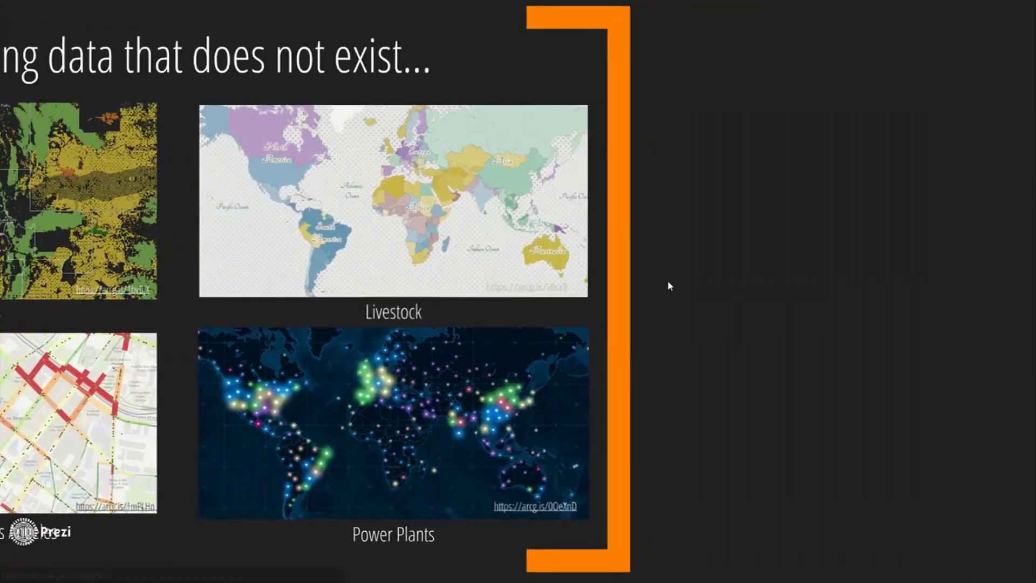
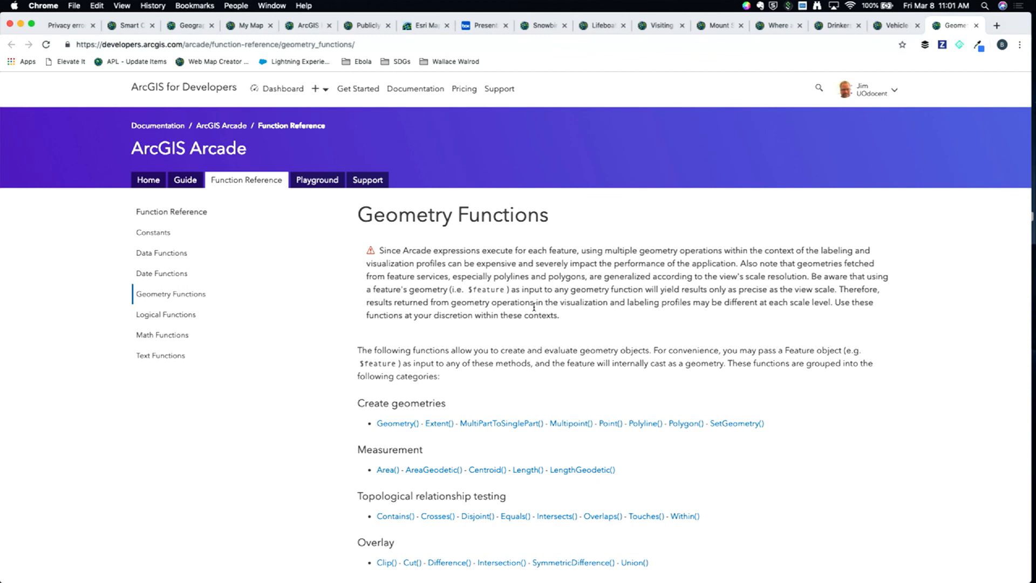
Step: Look through the Arcade Geometry Functions reference and search the page for "distance"
scroll(601, 303, down, 4)
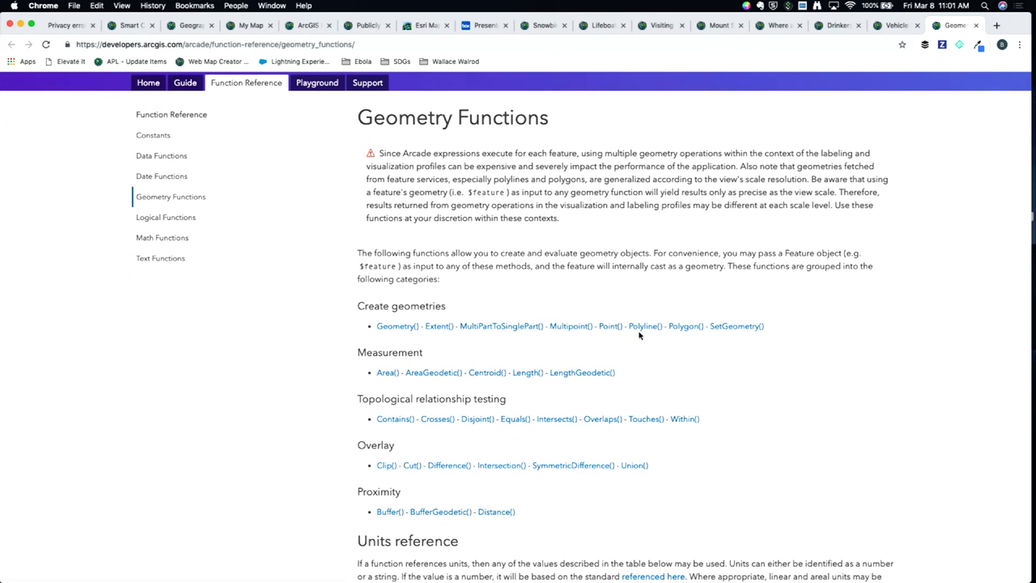
scroll(639, 335, down, 10)
scroll(639, 335, down, 15)
scroll(639, 335, down, 6)
scroll(639, 335, down, 5)
key(super+f)
text(dis)
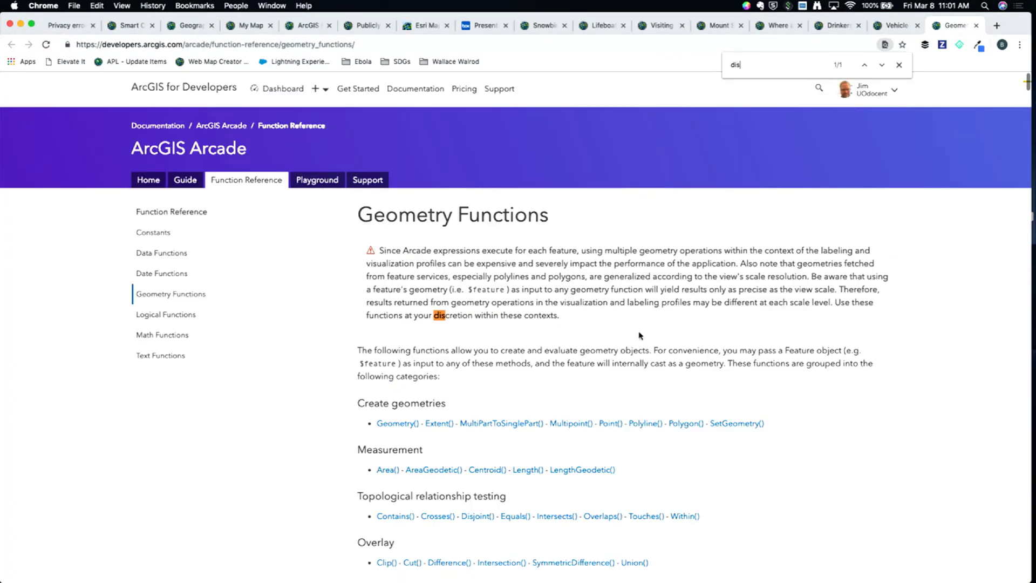
text(tance)
right_click(607, 447)
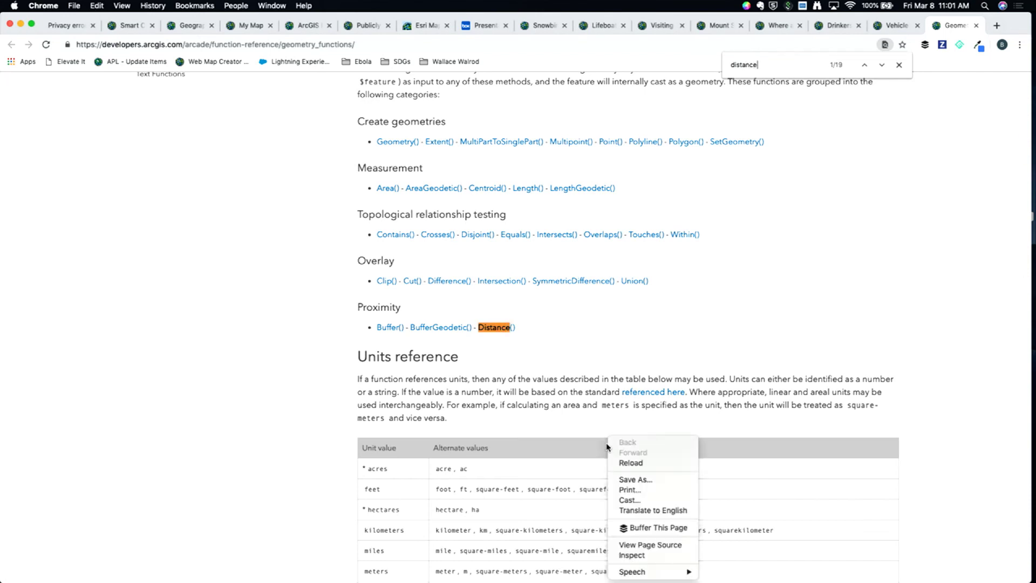
Step: Go through the "distance" matches to the Distance function's entry and read its parameters and example
click(882, 65)
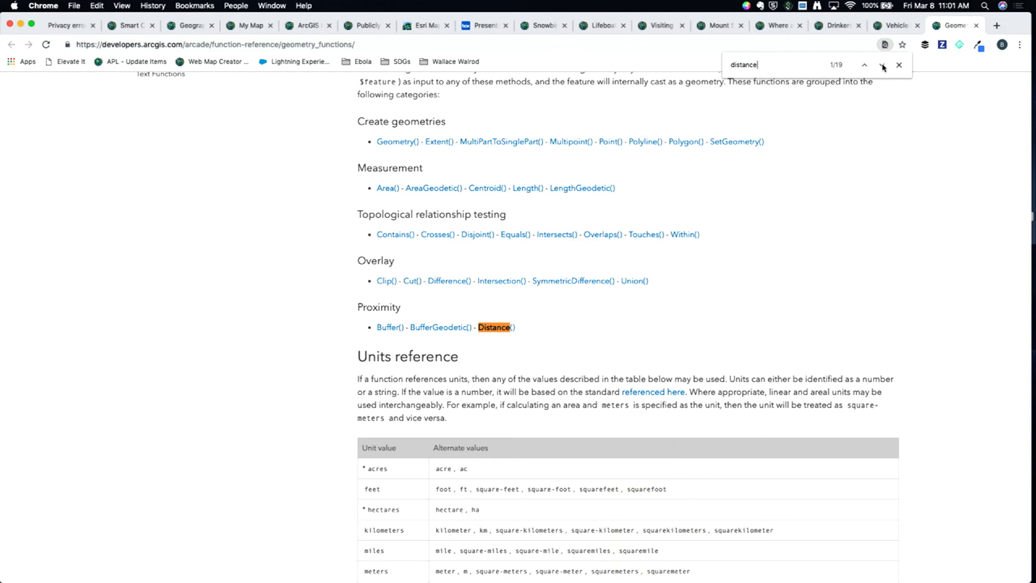
click(883, 65)
click(883, 65)
click(883, 66)
click(883, 66)
click(882, 65)
scroll(795, 224, down, 20)
scroll(796, 224, down, 15)
scroll(796, 224, up, 2)
scroll(796, 224, down, 15)
scroll(796, 223, up, 1)
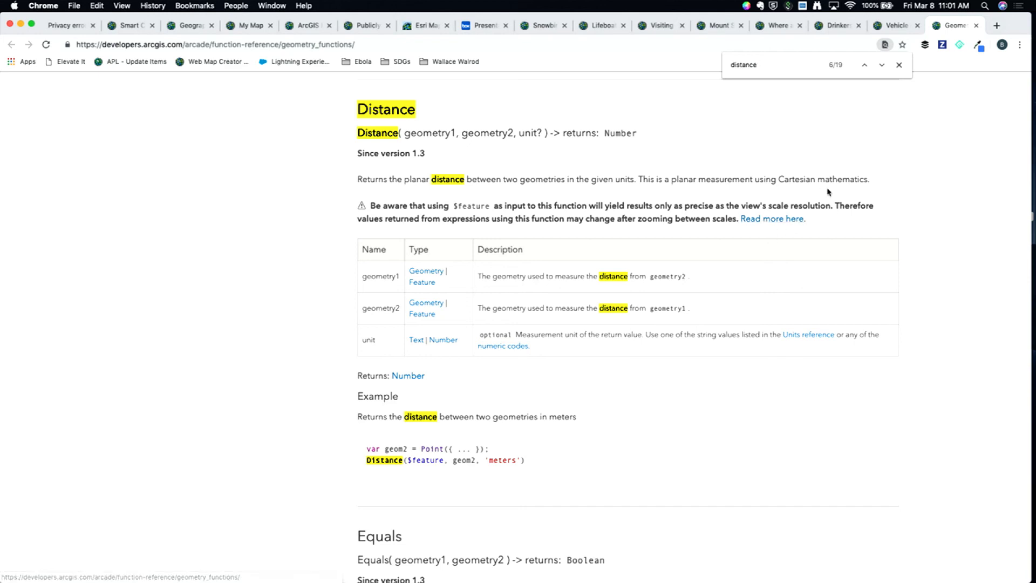
Step: Find the Vehicle Collisions map among the open maps, and leave its custom expression and style settings without saving
click(778, 26)
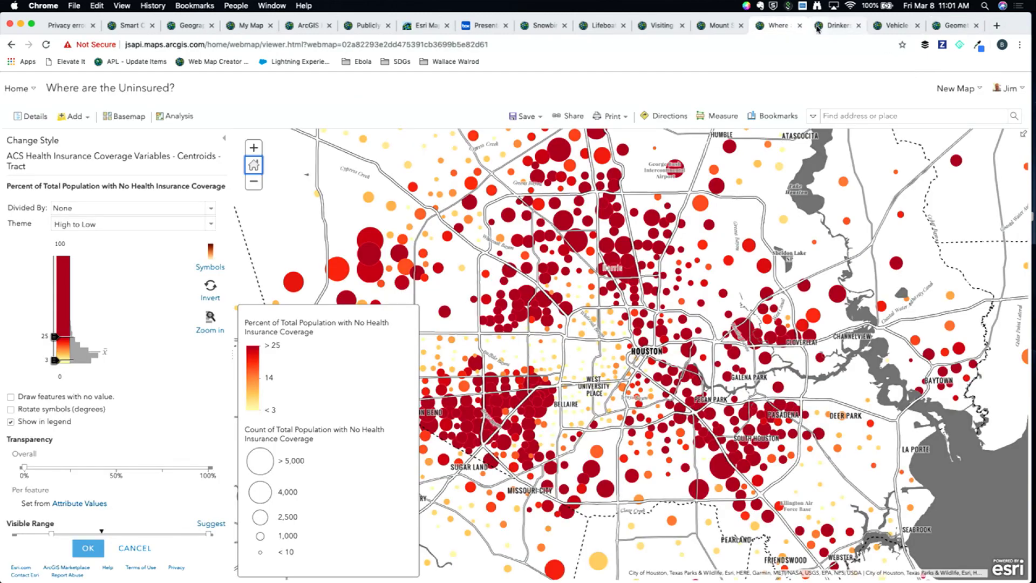
click(719, 26)
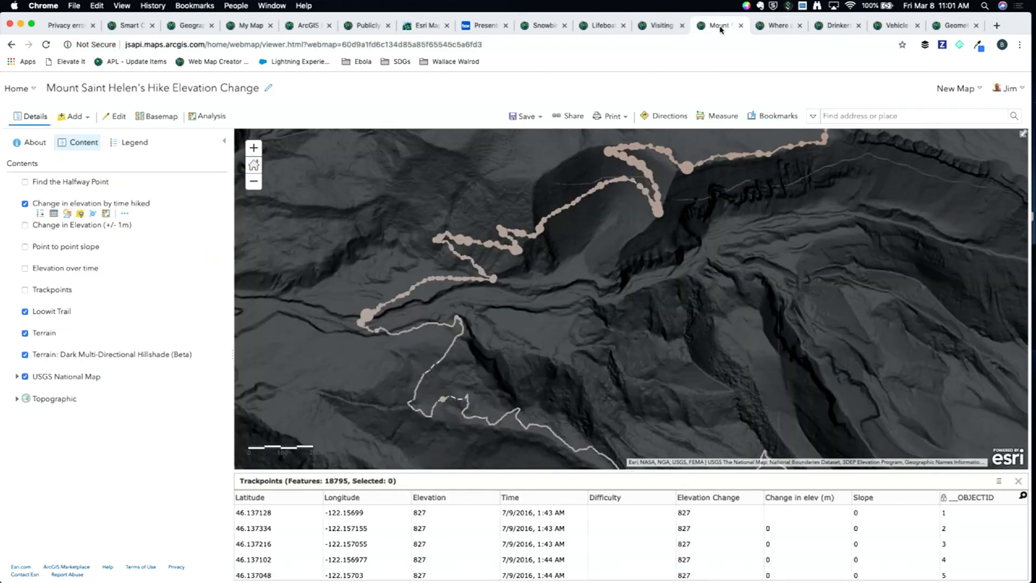
click(833, 26)
click(890, 26)
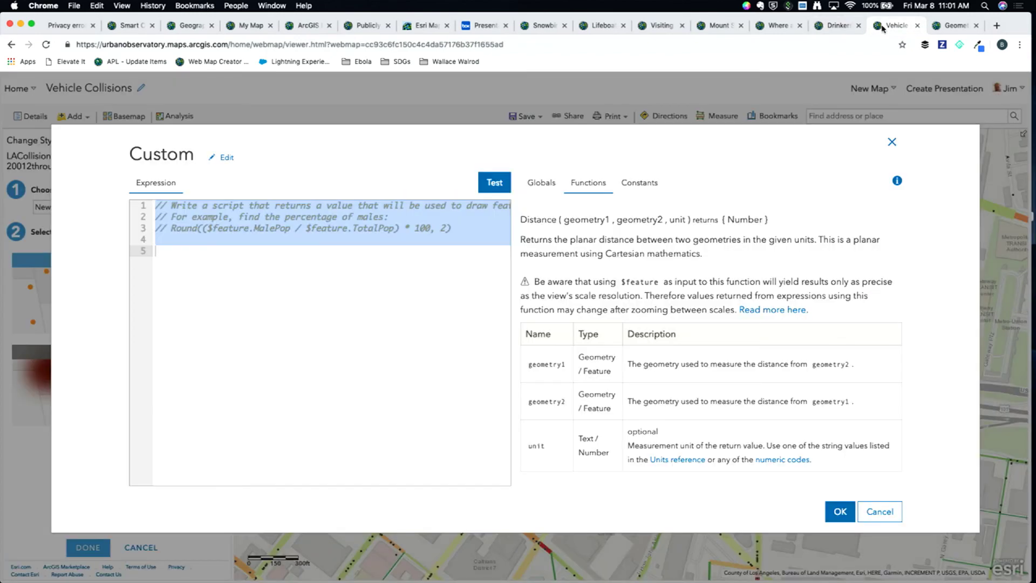
click(879, 511)
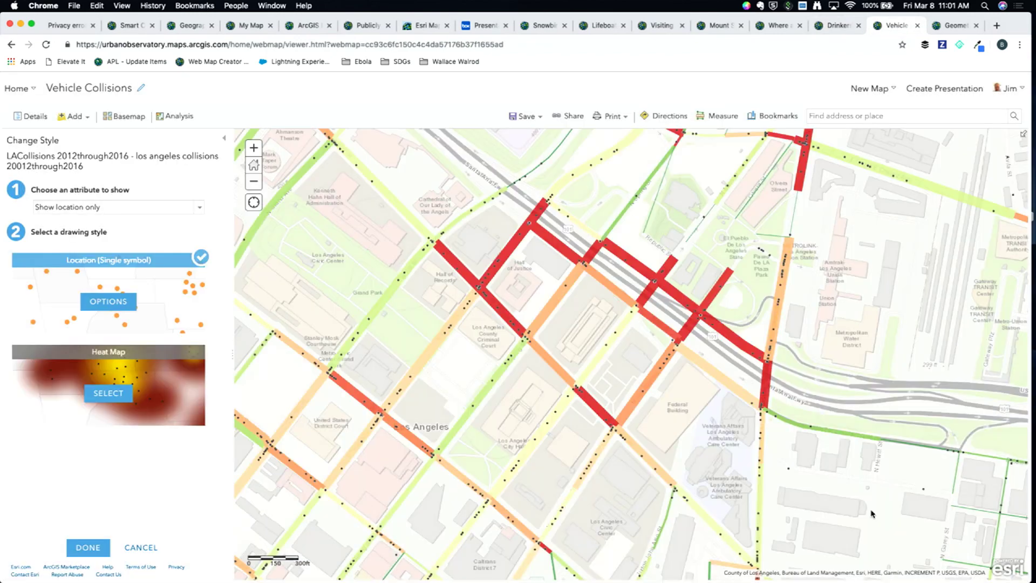
click(139, 547)
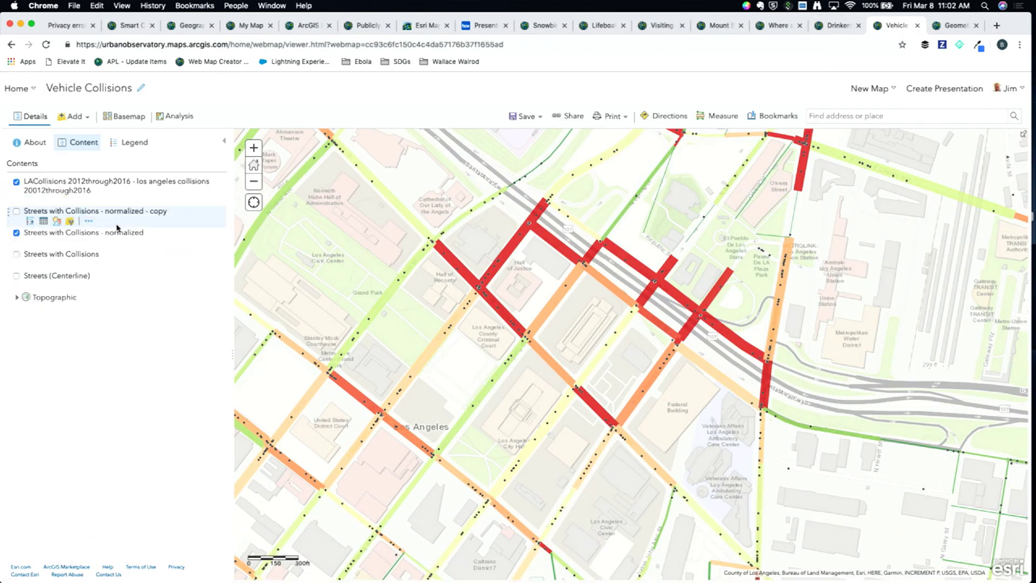
Step: Show the legend of Streets with Collisions - normalized, view the Summarize Data analysis tools, and return to the map contents
click(81, 234)
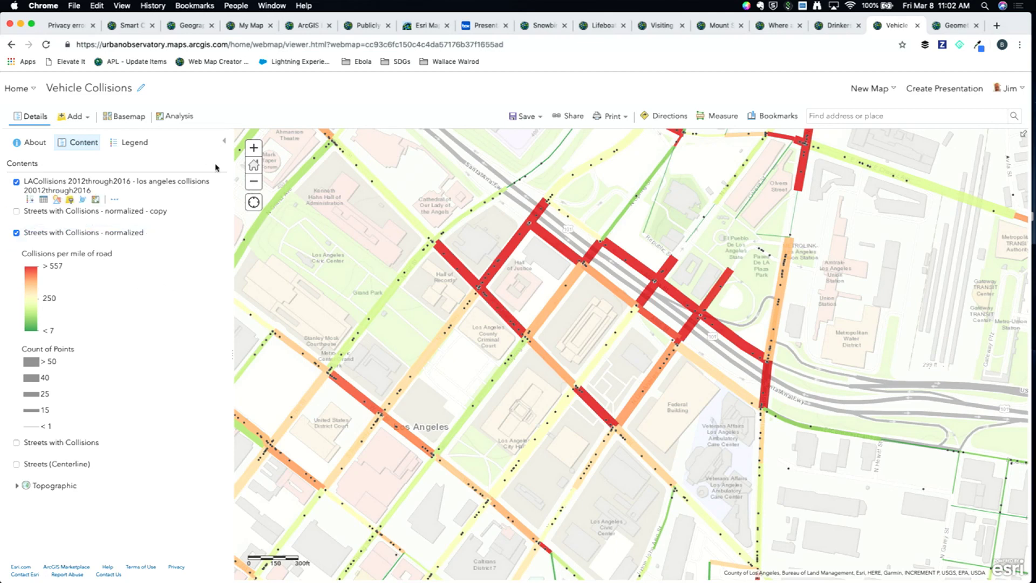
click(184, 116)
click(48, 156)
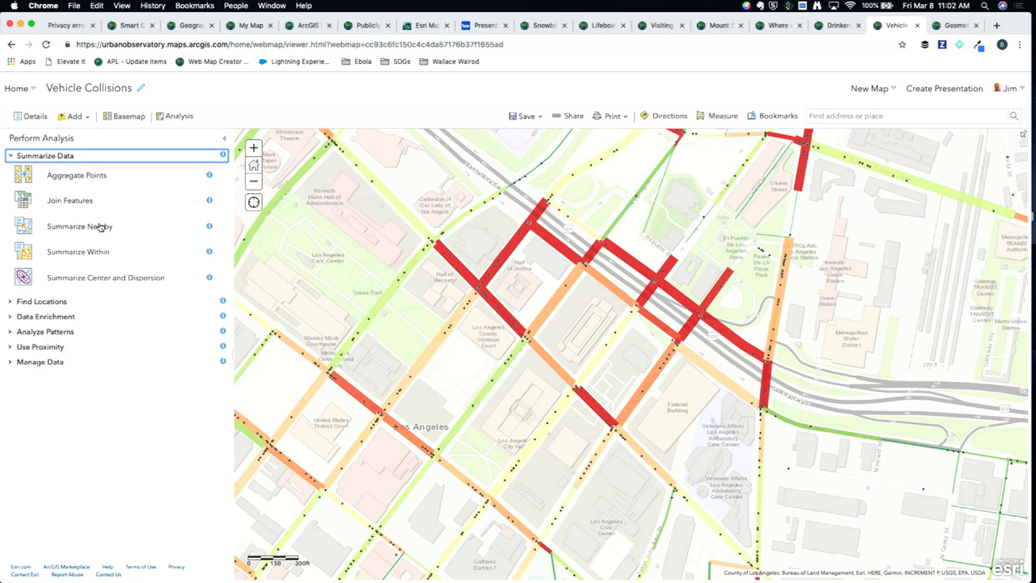
click(38, 115)
mouse_move(60, 251)
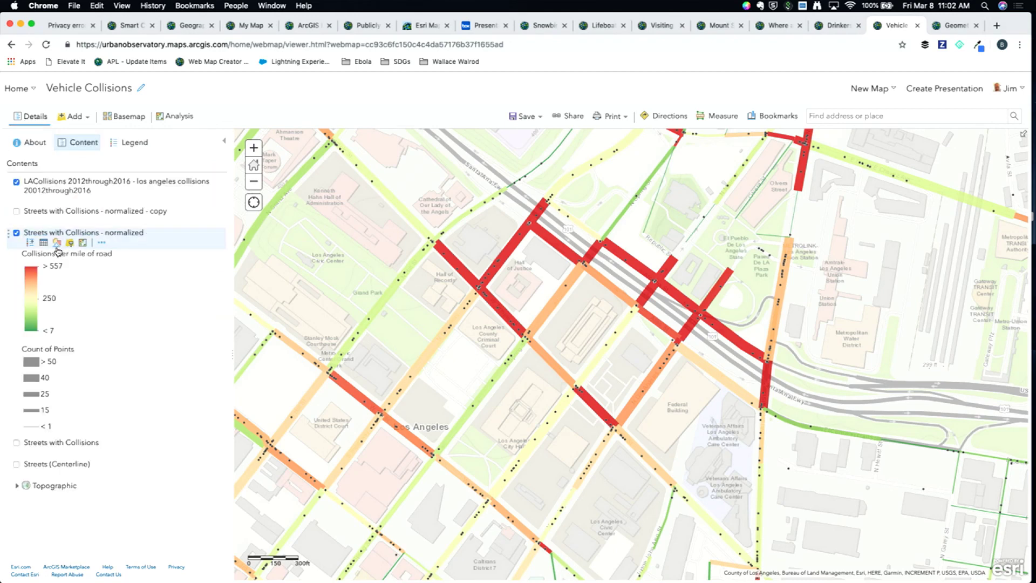
click(59, 211)
click(58, 220)
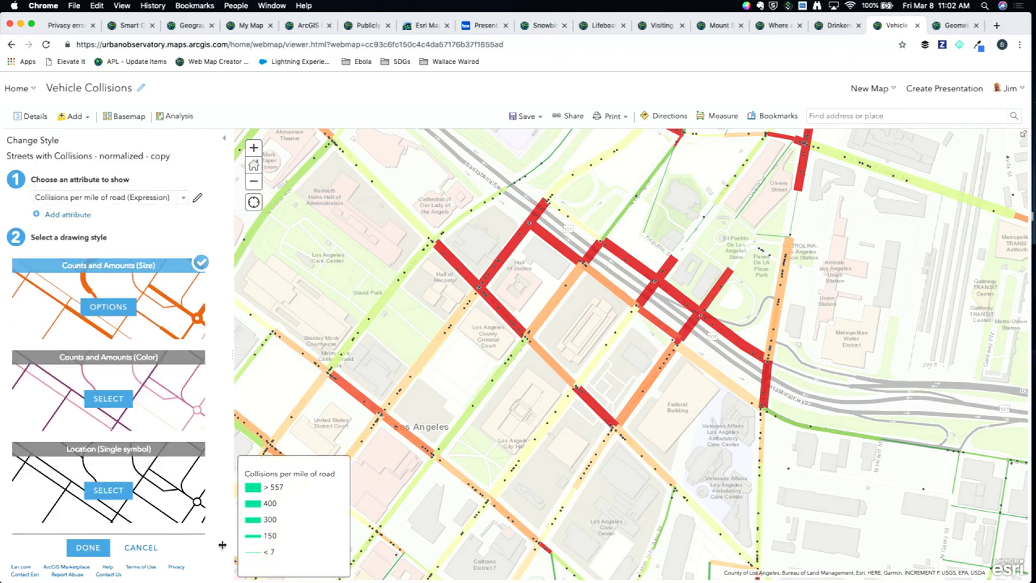
click(141, 547)
Step: Show Streets with Collisions - normalized - copy instead of the normalized layer, and style it by Sum number_injured
click(16, 233)
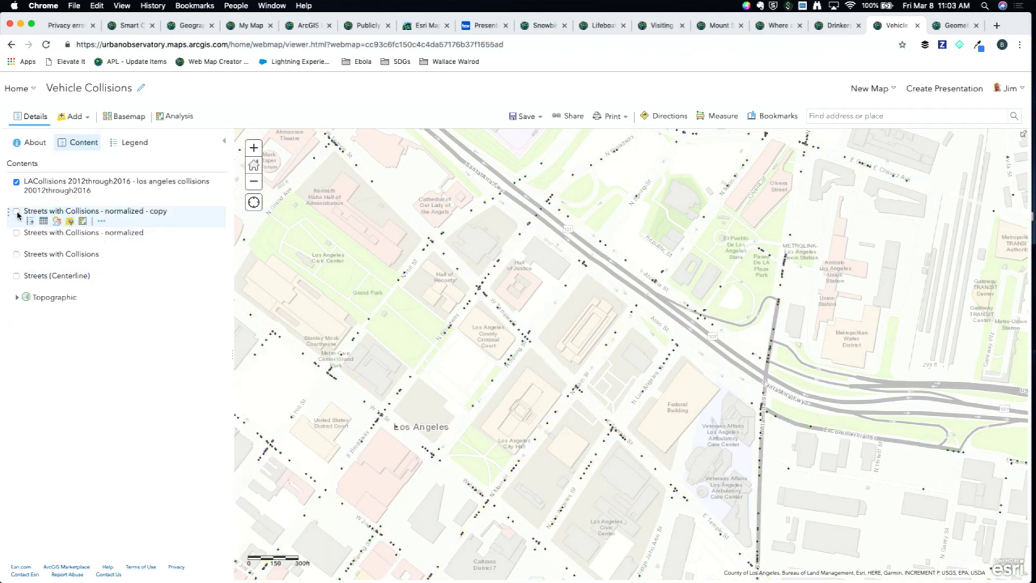
click(16, 211)
click(58, 221)
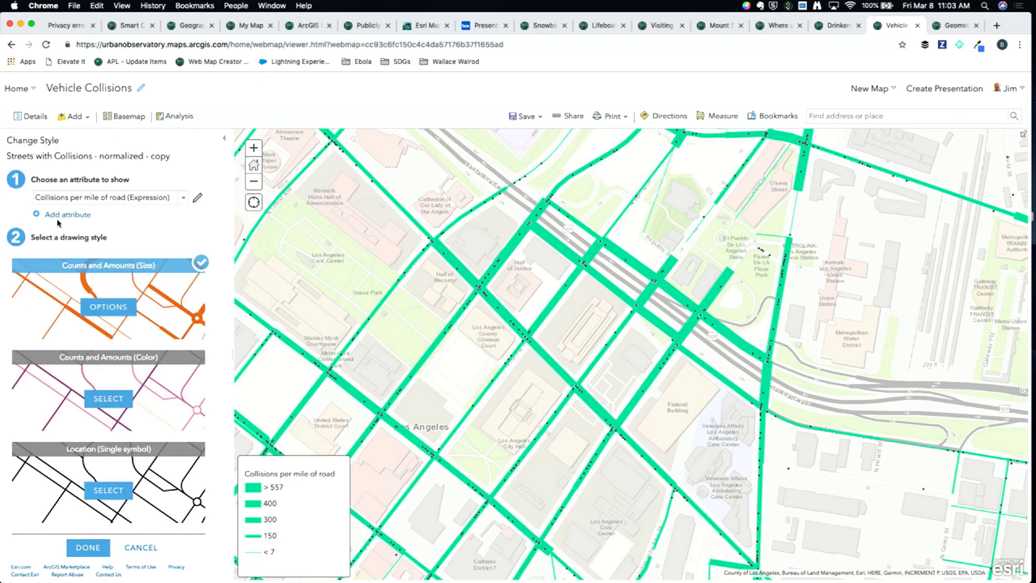
click(185, 199)
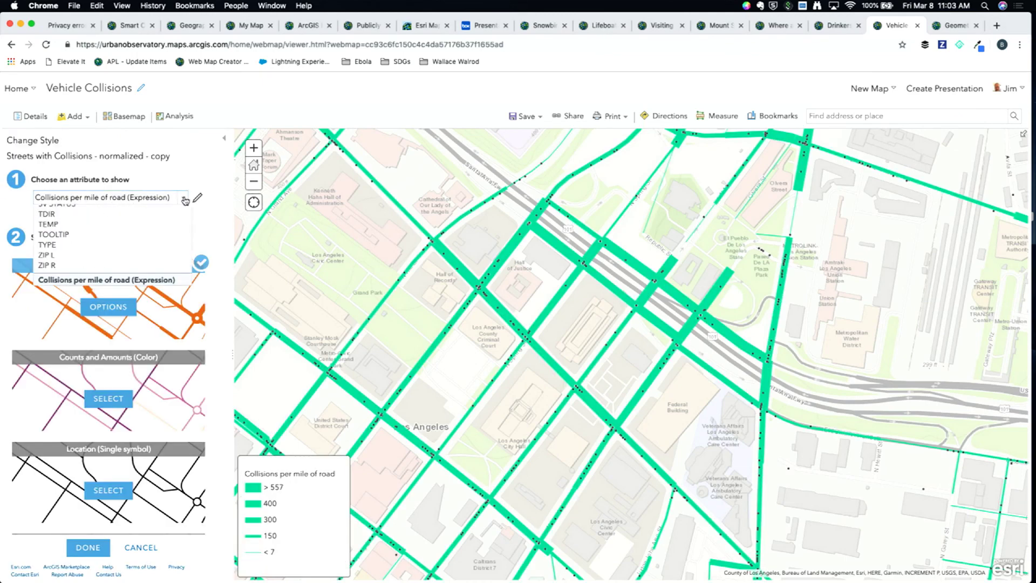
scroll(126, 242, up, 5)
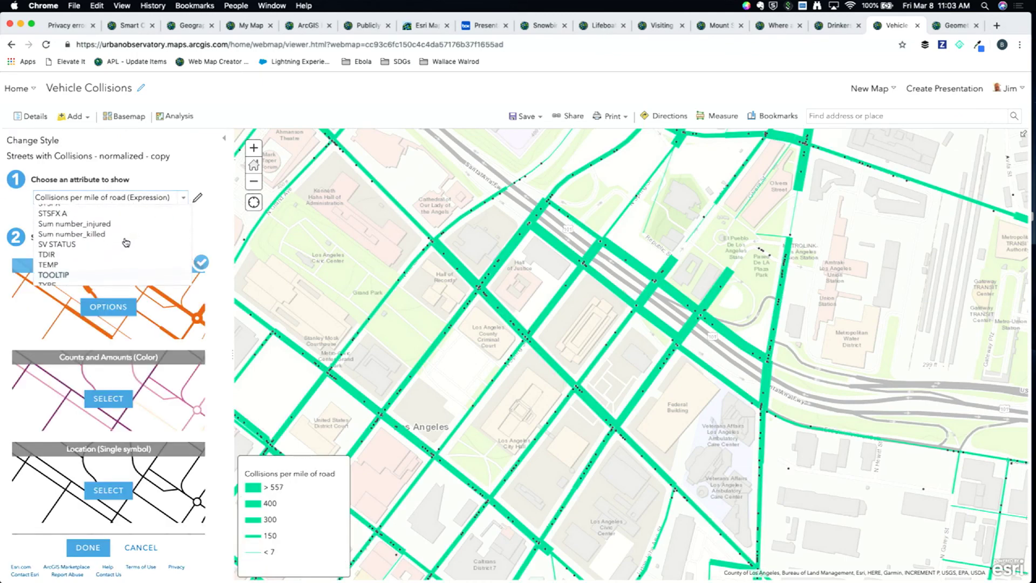
right_click(116, 244)
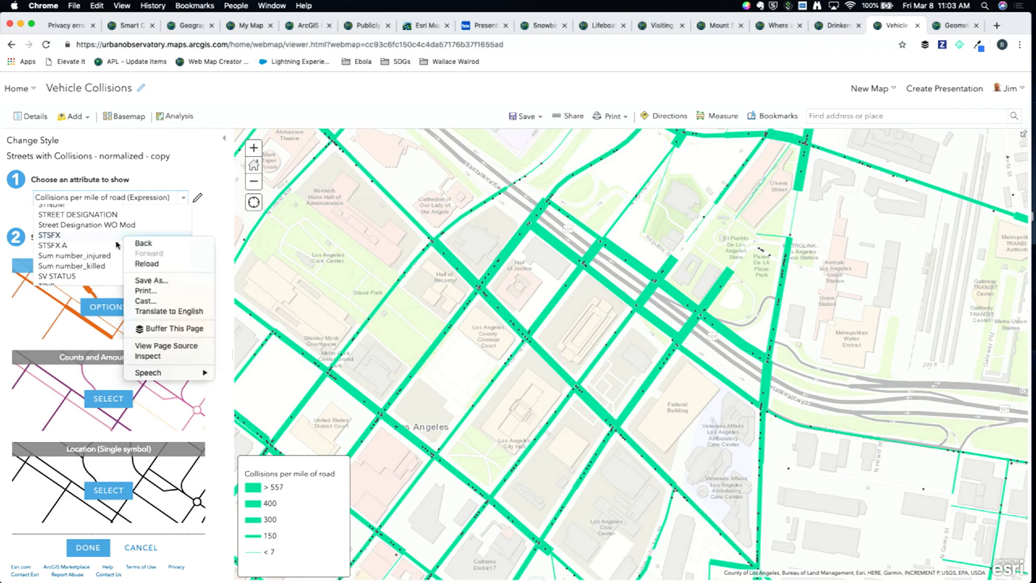
click(98, 260)
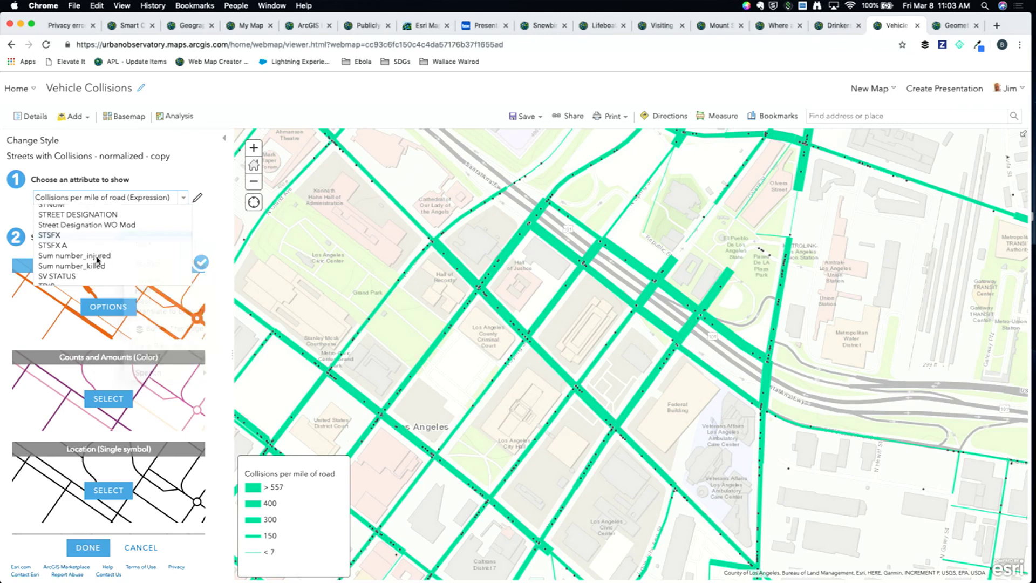
click(98, 257)
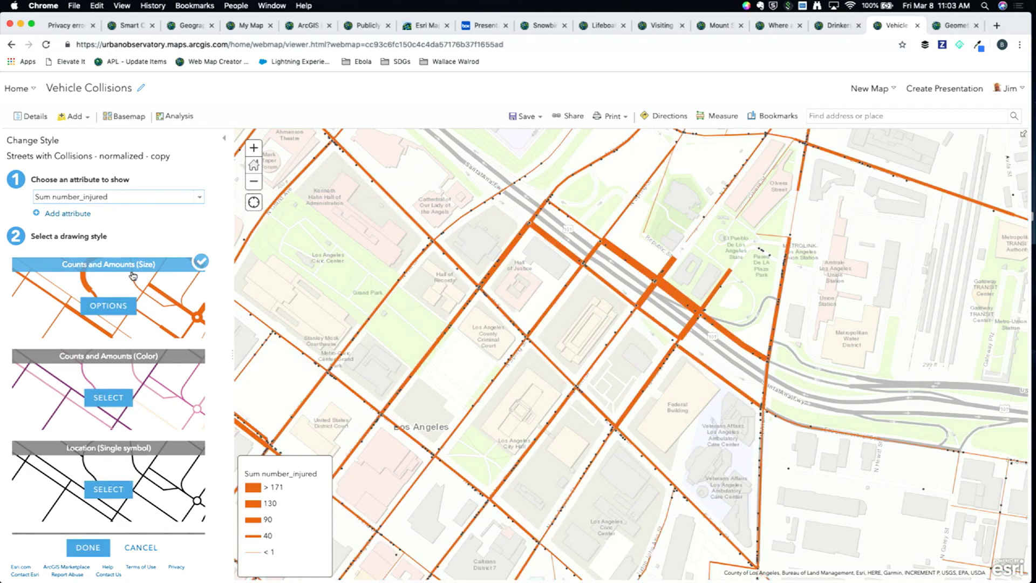
Step: Open the size options for Sum number_injured and try upper size limits of 20 and 95 on the histogram
click(110, 306)
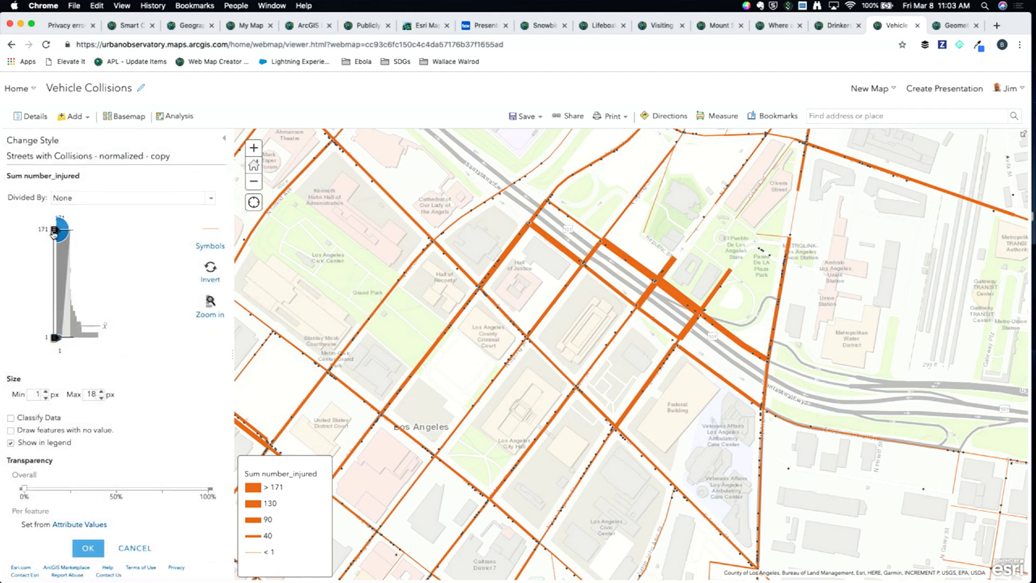
drag(55, 232, 54, 330)
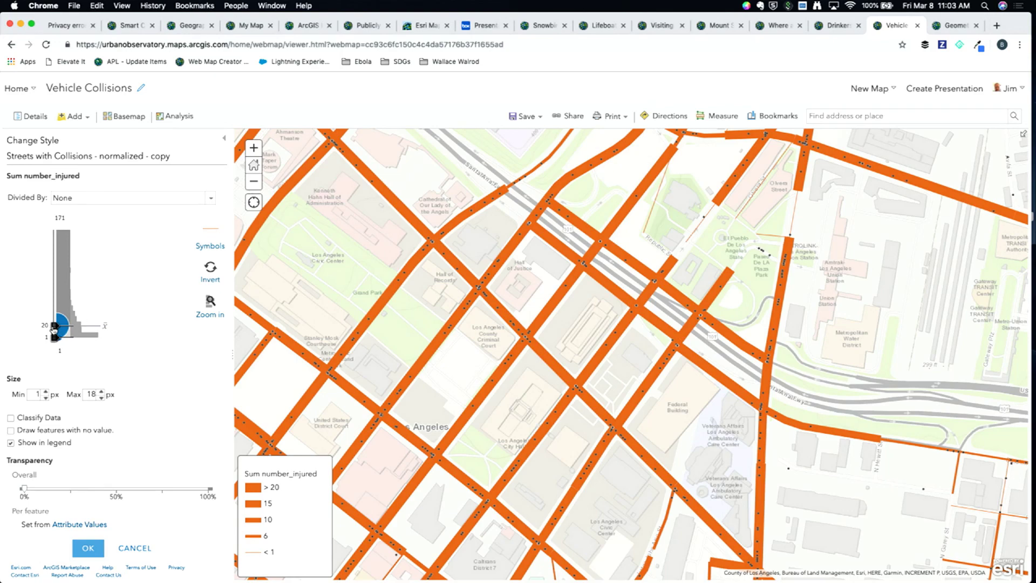
drag(54, 329, 53, 277)
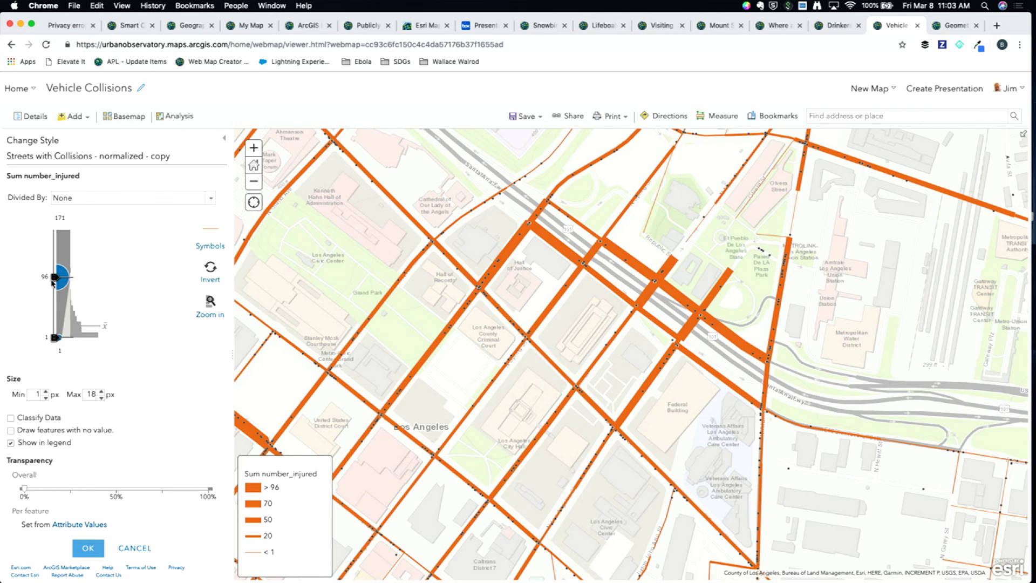
mouse_move(54, 279)
mouse_down()
mouse_move(55, 257)
mouse_move(54, 278)
mouse_up()
Step: Try an upper size limit of 54 with all the downtown streets in view, and leave the style settings without saving
click(254, 182)
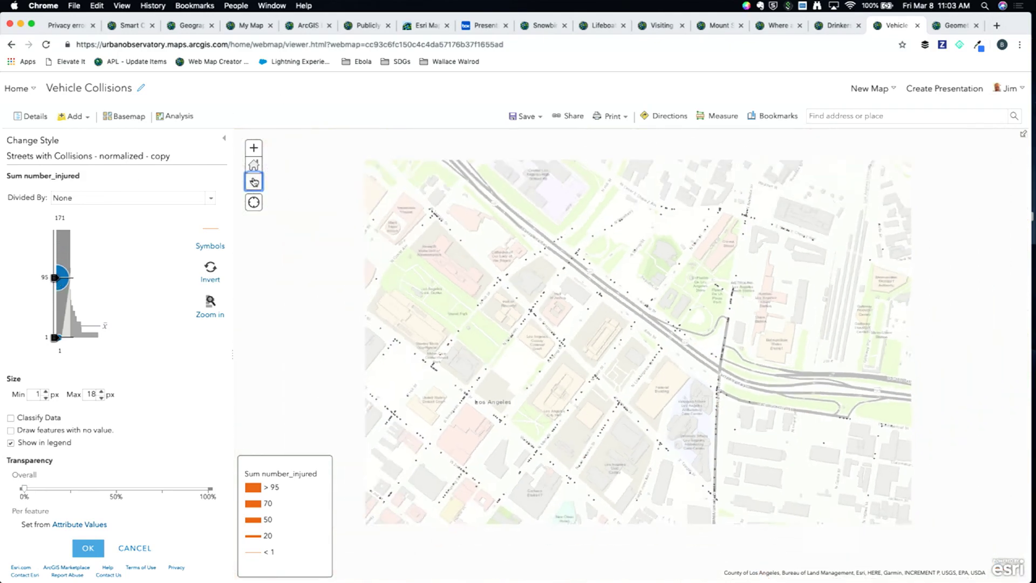
click(253, 182)
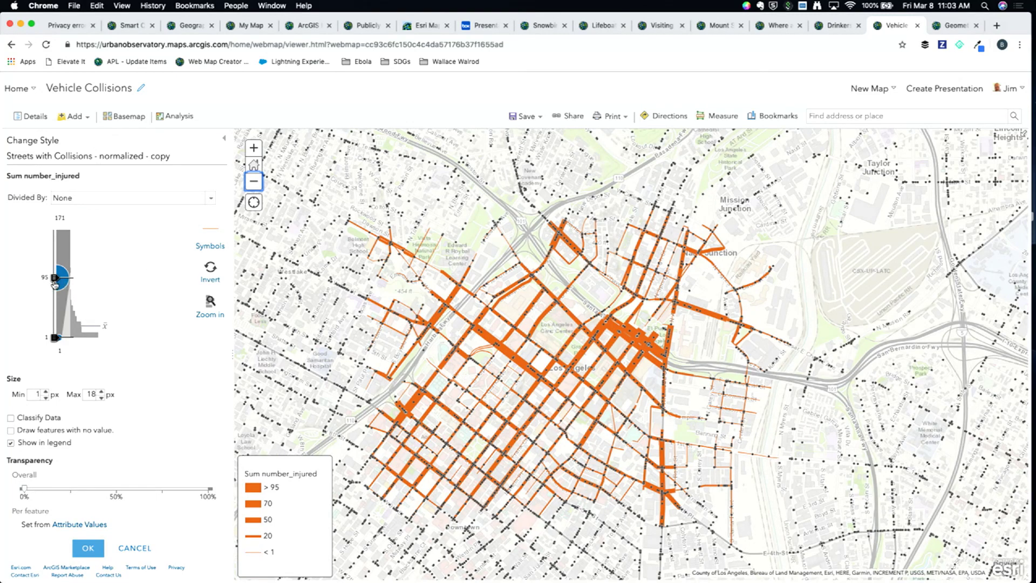
drag(54, 284, 57, 309)
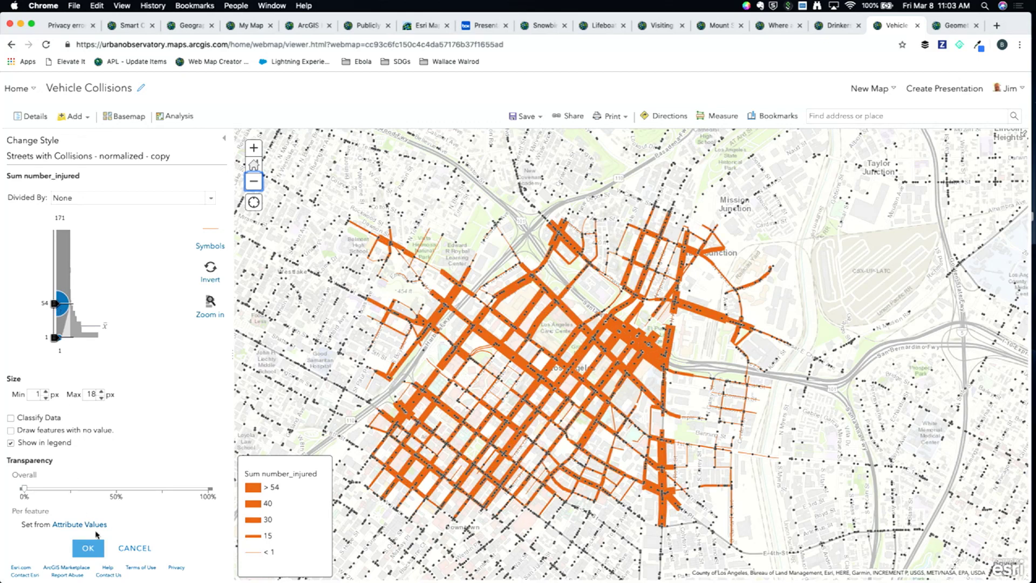
click(135, 548)
click(136, 549)
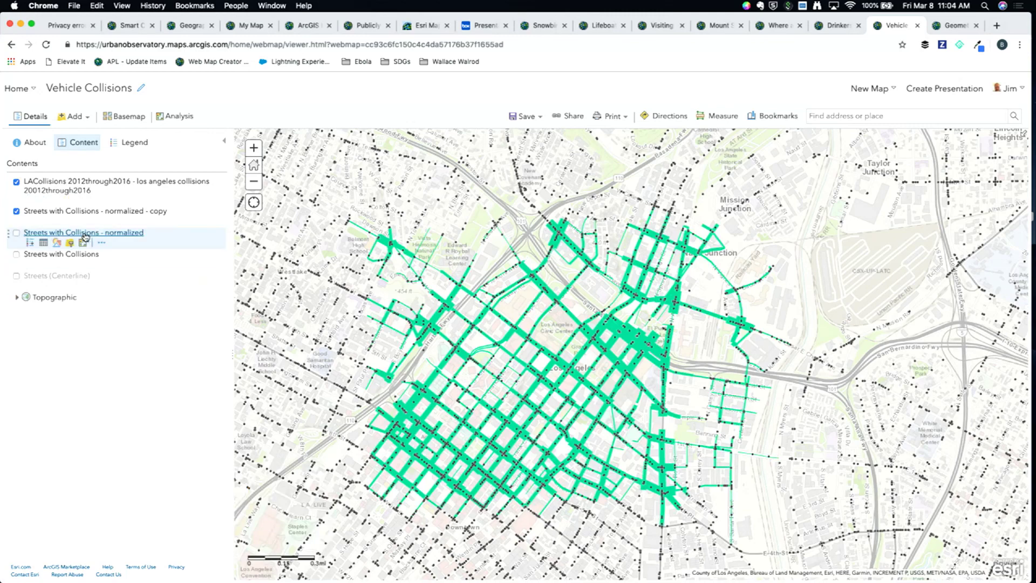
Step: Hide Streets with Collisions - normalized - copy and show Streets with Collisions - normalized instead
click(17, 212)
click(17, 233)
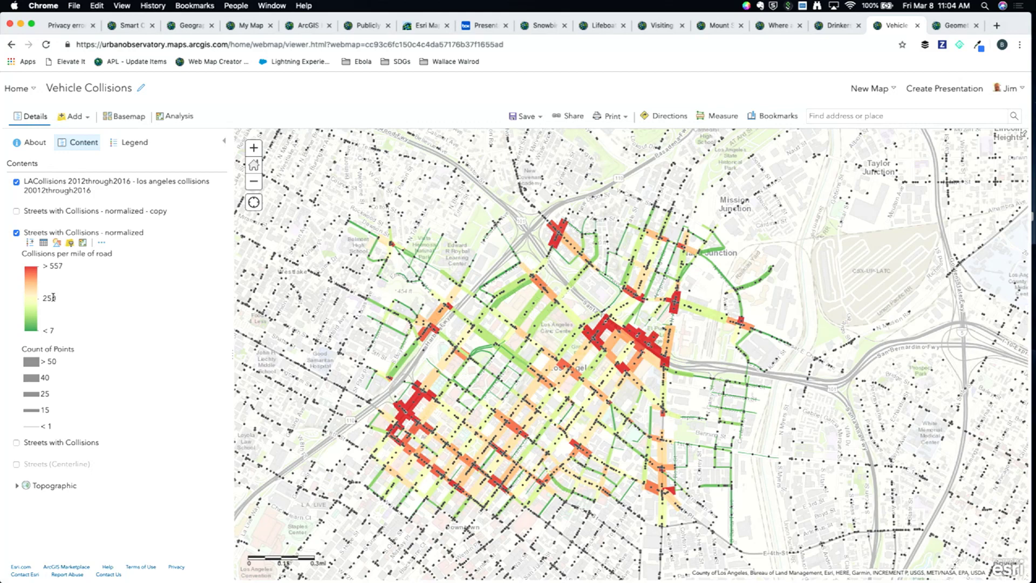
Step: Review the Summarize Nearby analysis tool's settings under Summarize Data without running it, and return to the map contents
click(178, 117)
click(48, 155)
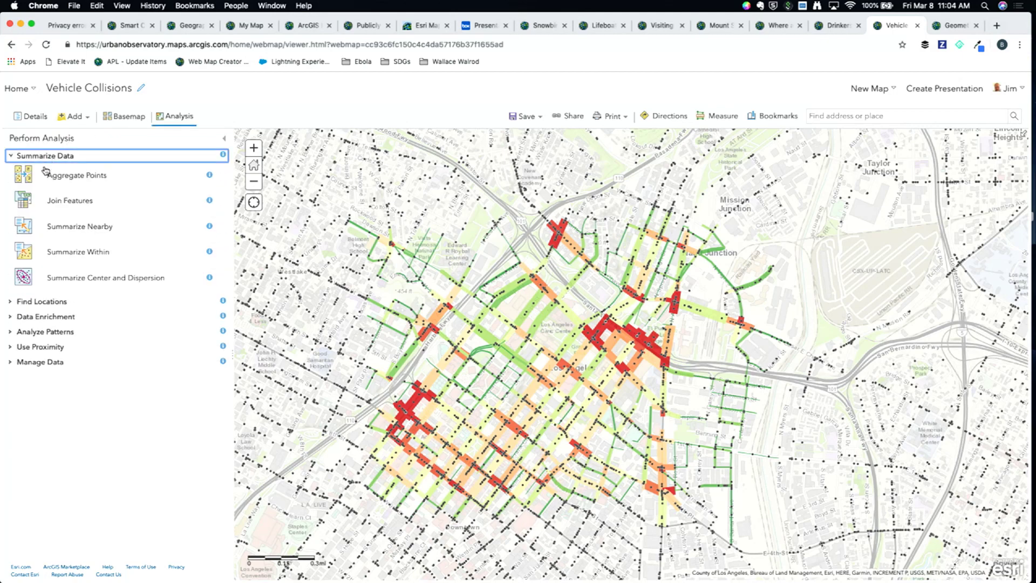
click(68, 228)
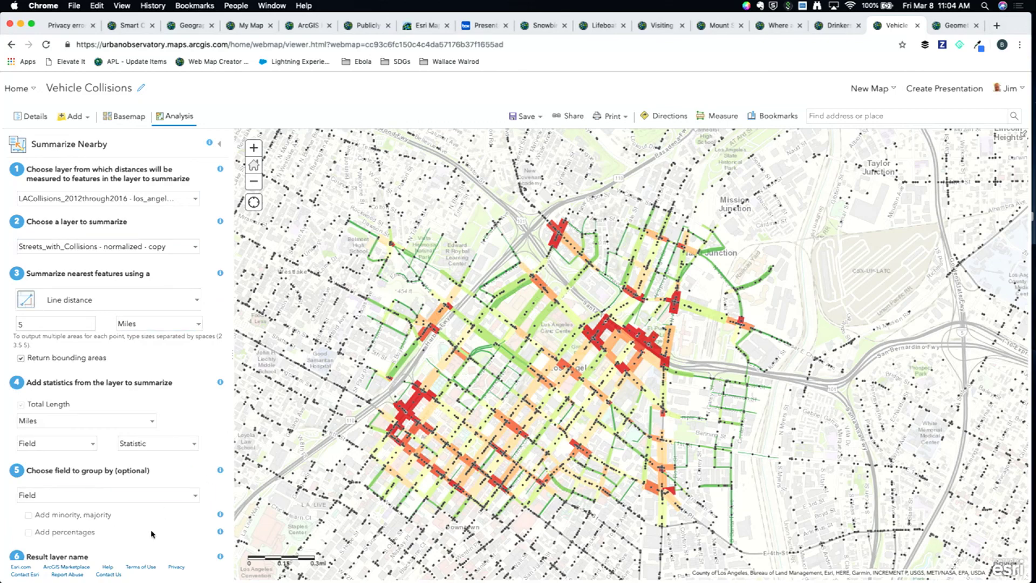
scroll(130, 432, down, 3)
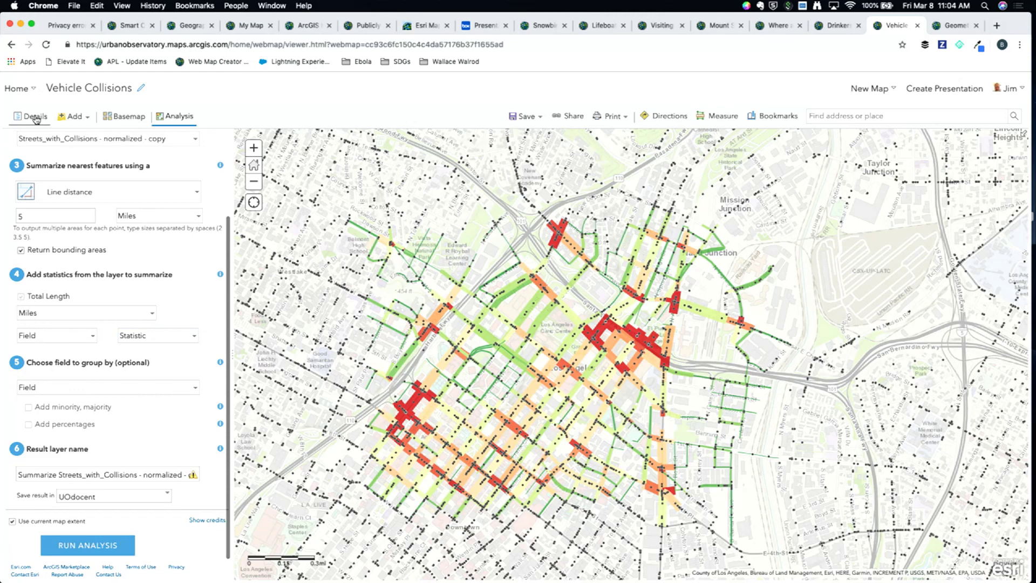
click(35, 118)
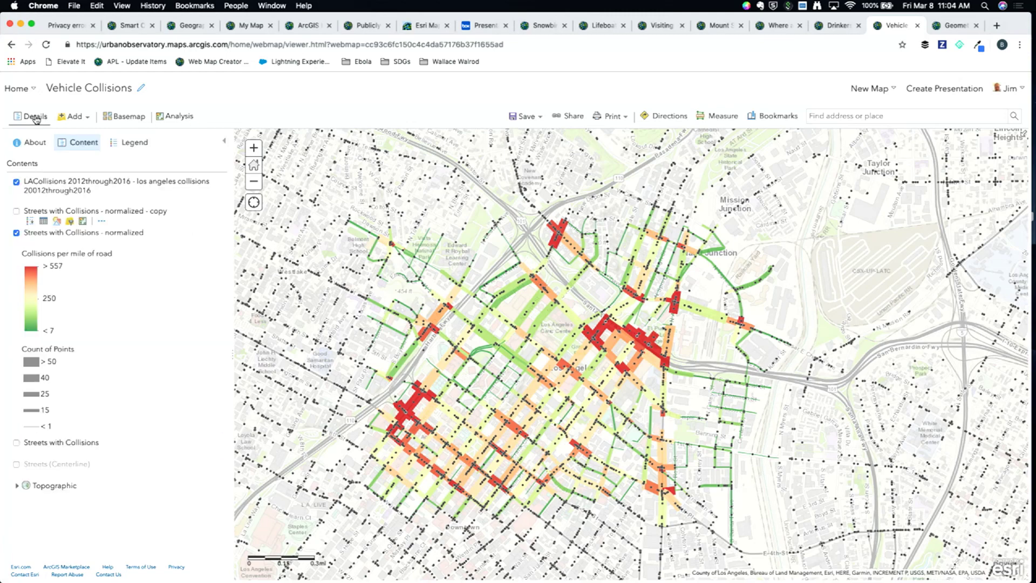